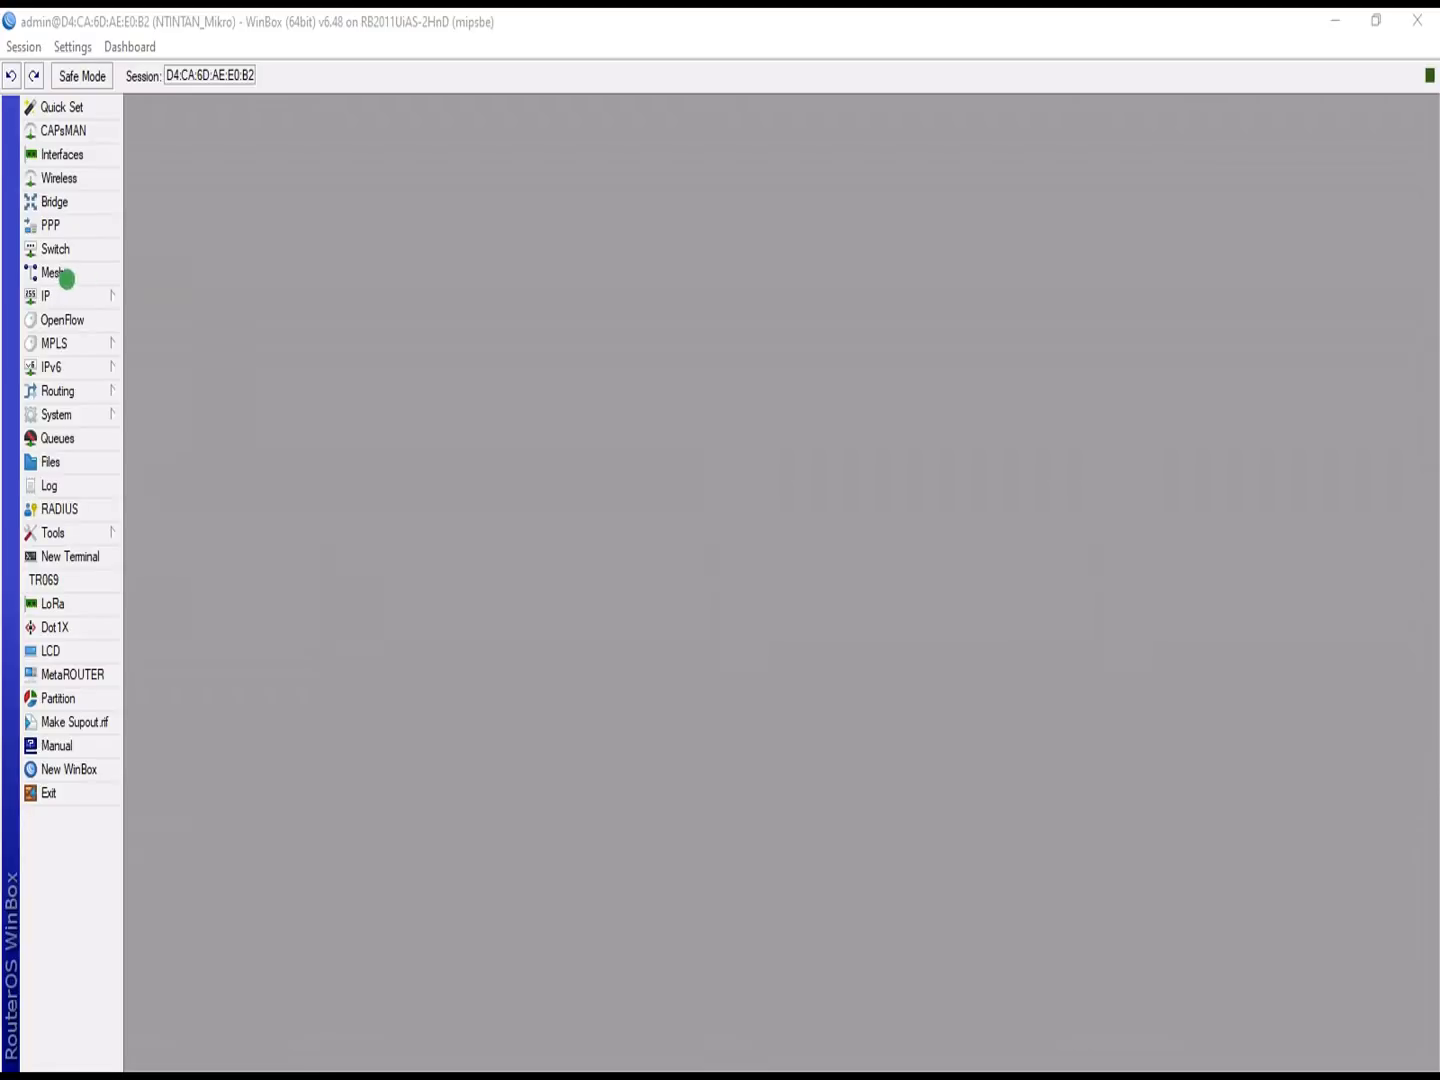
Step: Open the IP > Hotspot servers list and launch Hotspot Setup, leaving wlan1 as the interface
{"action": "left_click", "coordinate": [57, 292]}
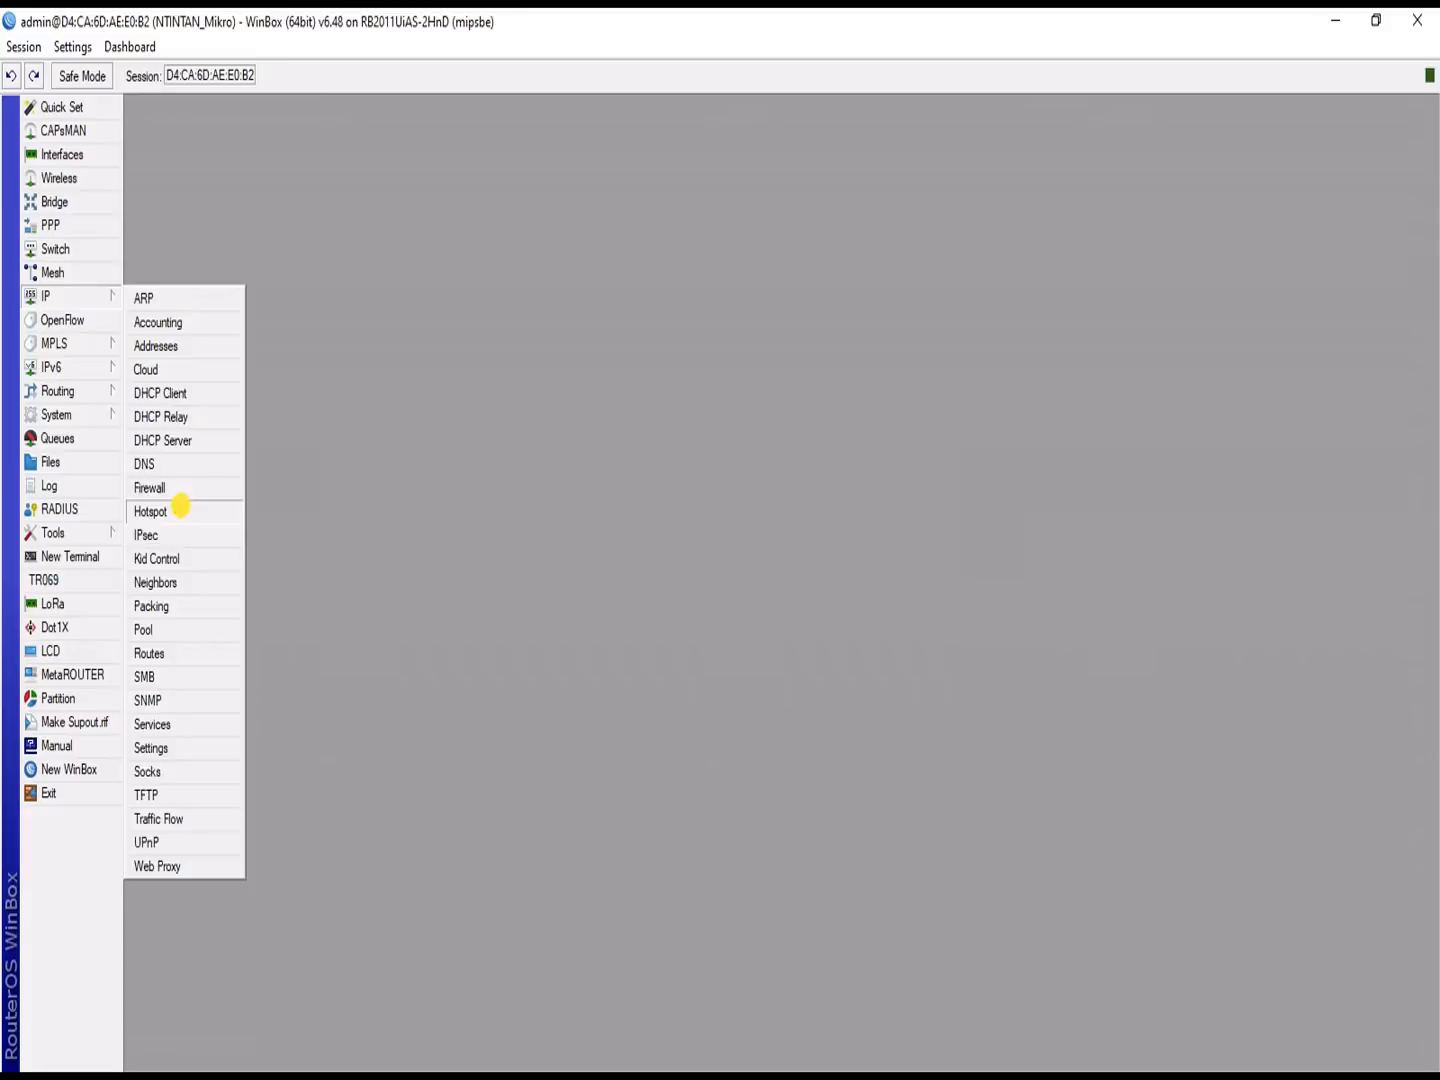
{"action": "left_click", "coordinate": [180, 508]}
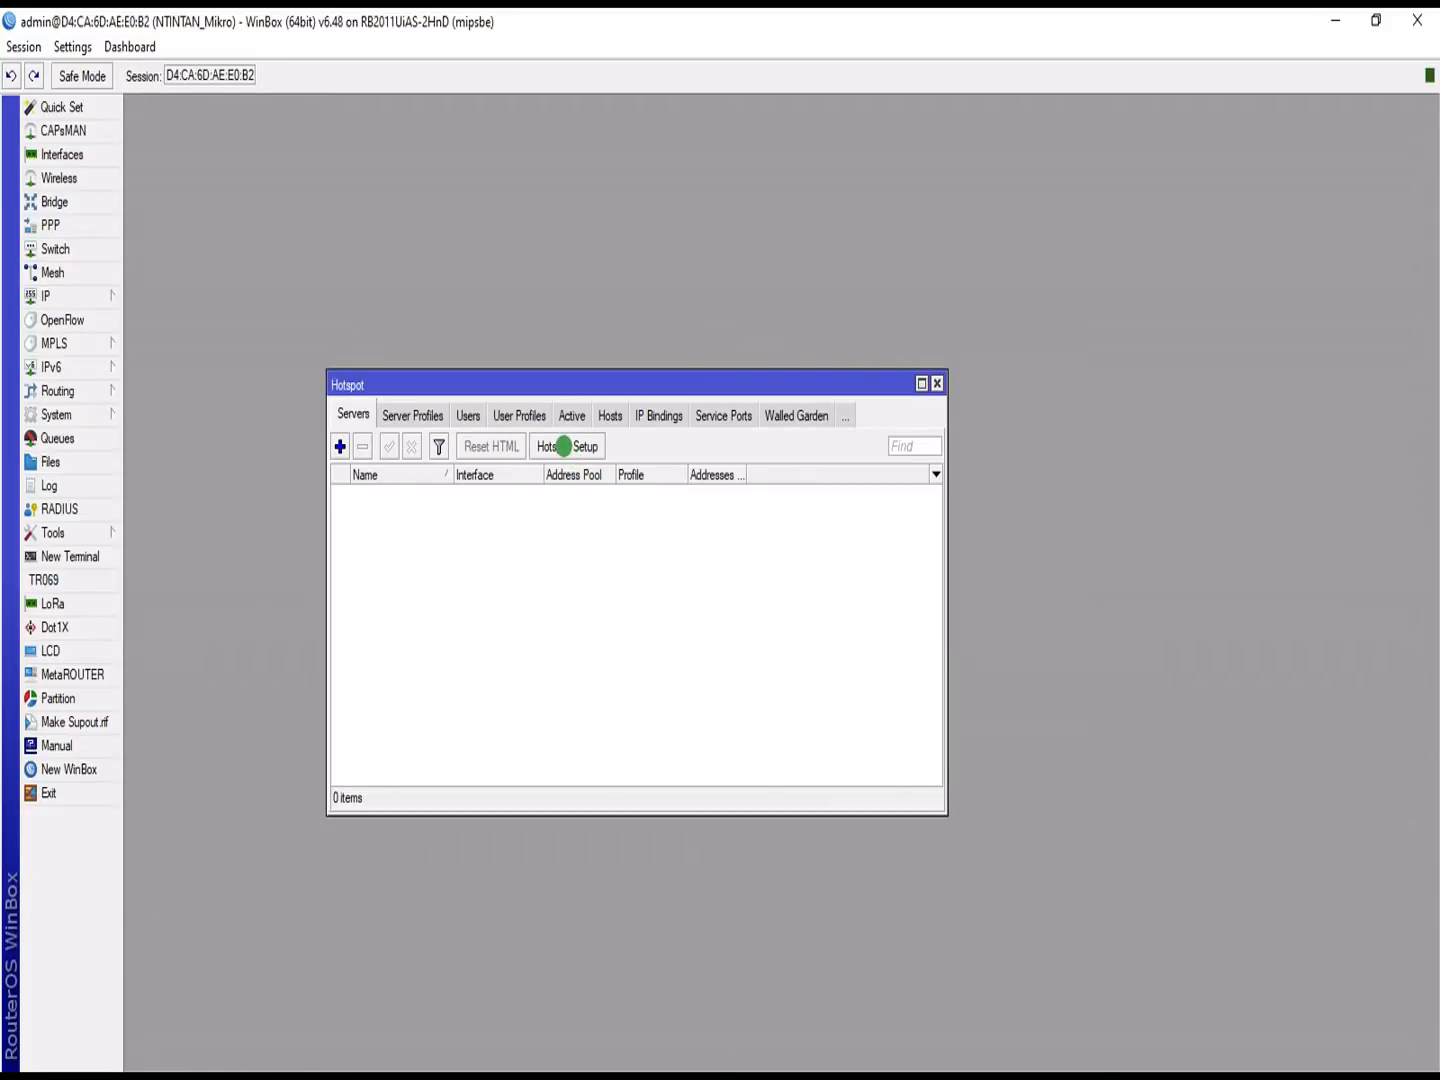
{"action": "left_click", "coordinate": [563, 445]}
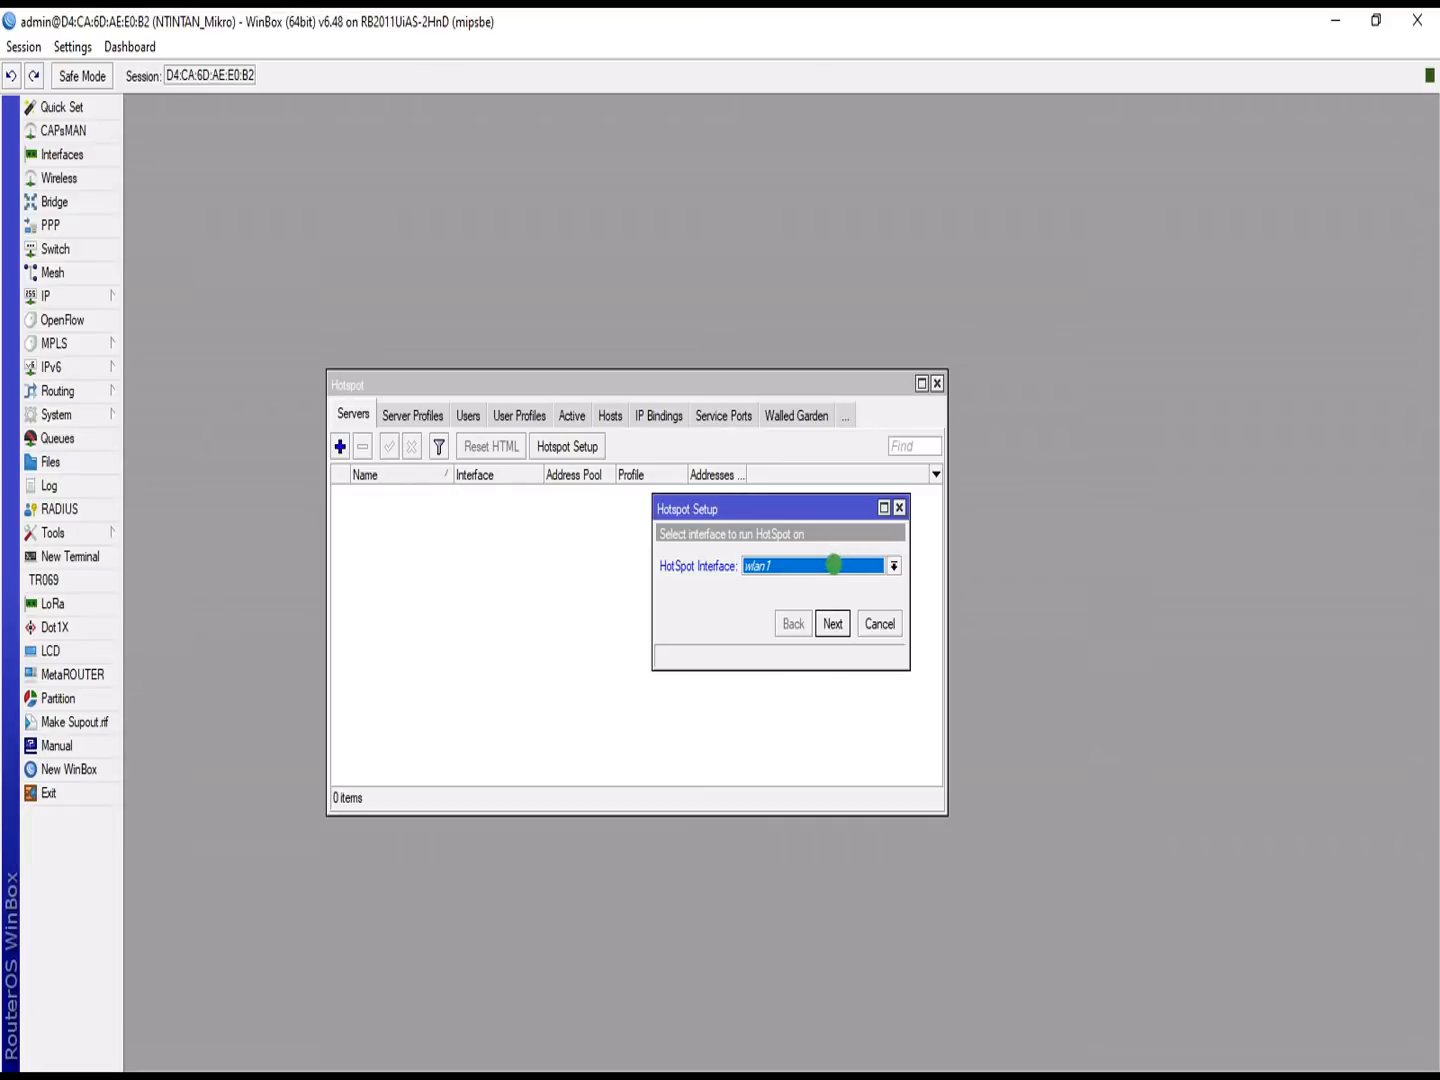
{"action": "left_click", "coordinate": [833, 563]}
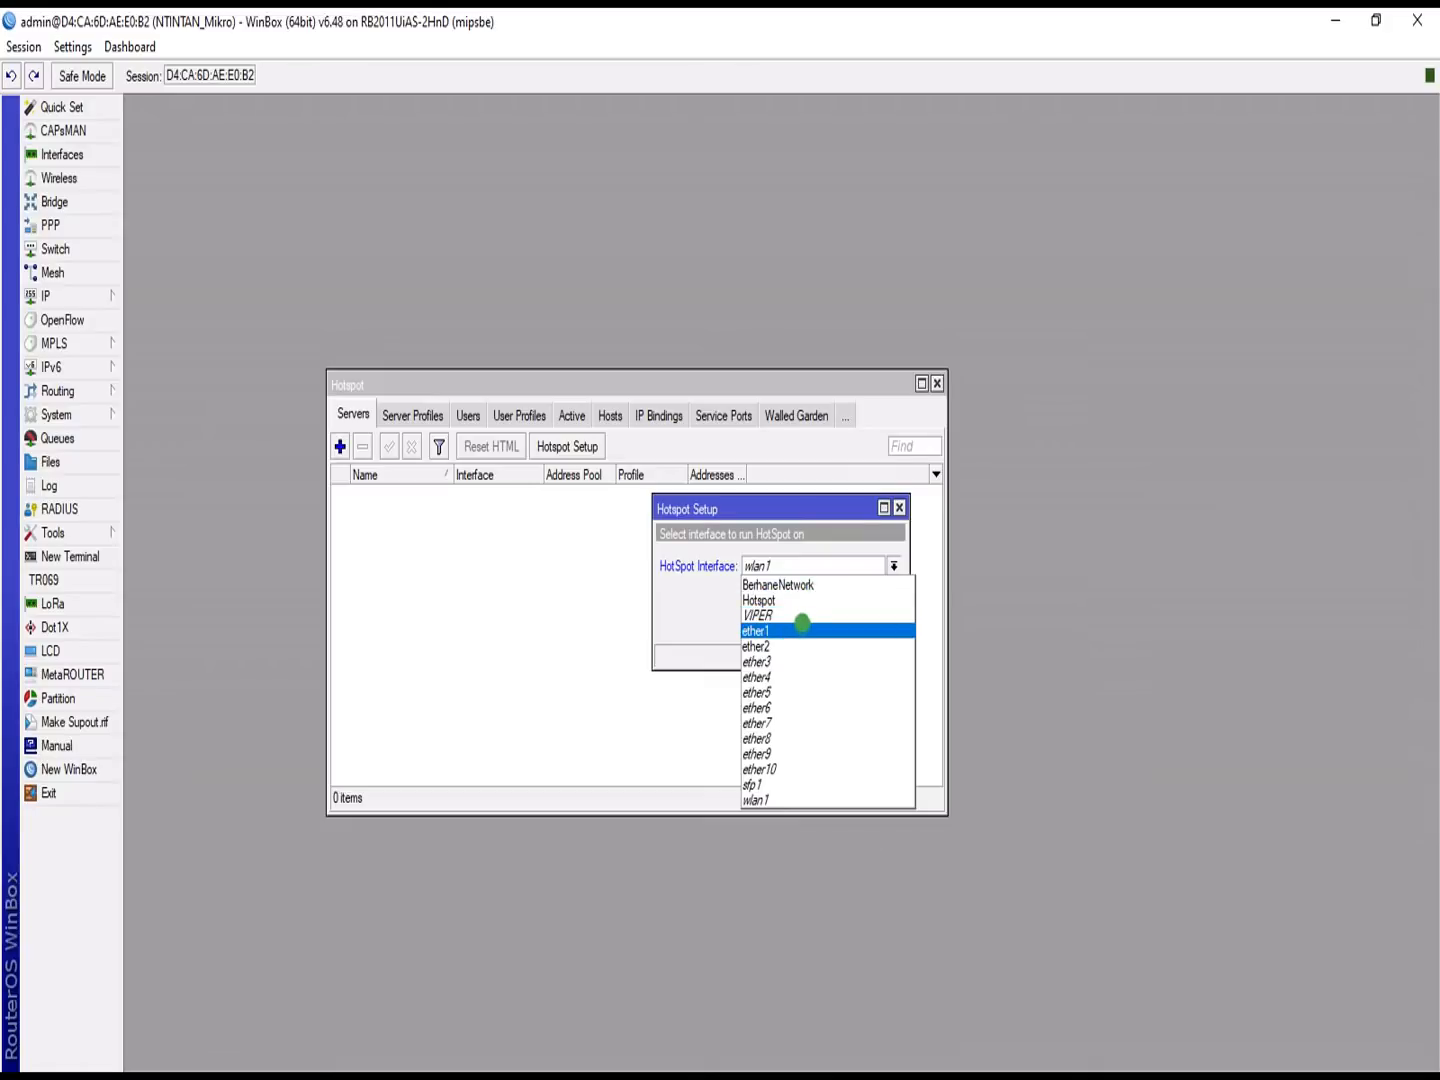
{"action": "left_click", "coordinate": [686, 602]}
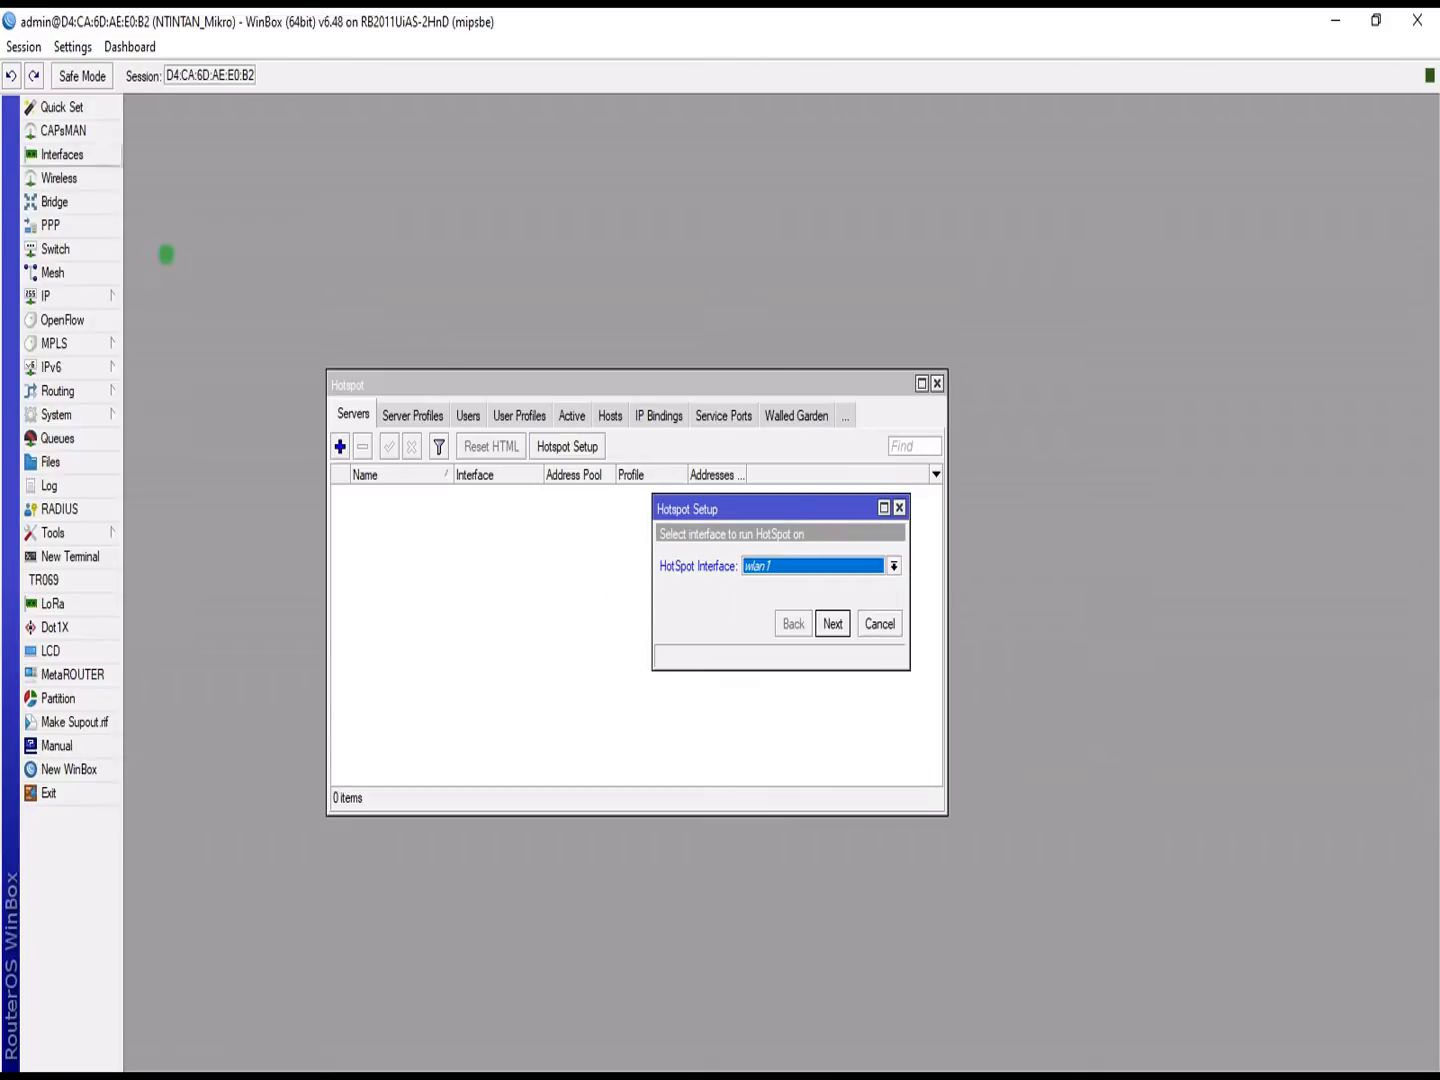
{"action": "left_click", "coordinate": [62, 200]}
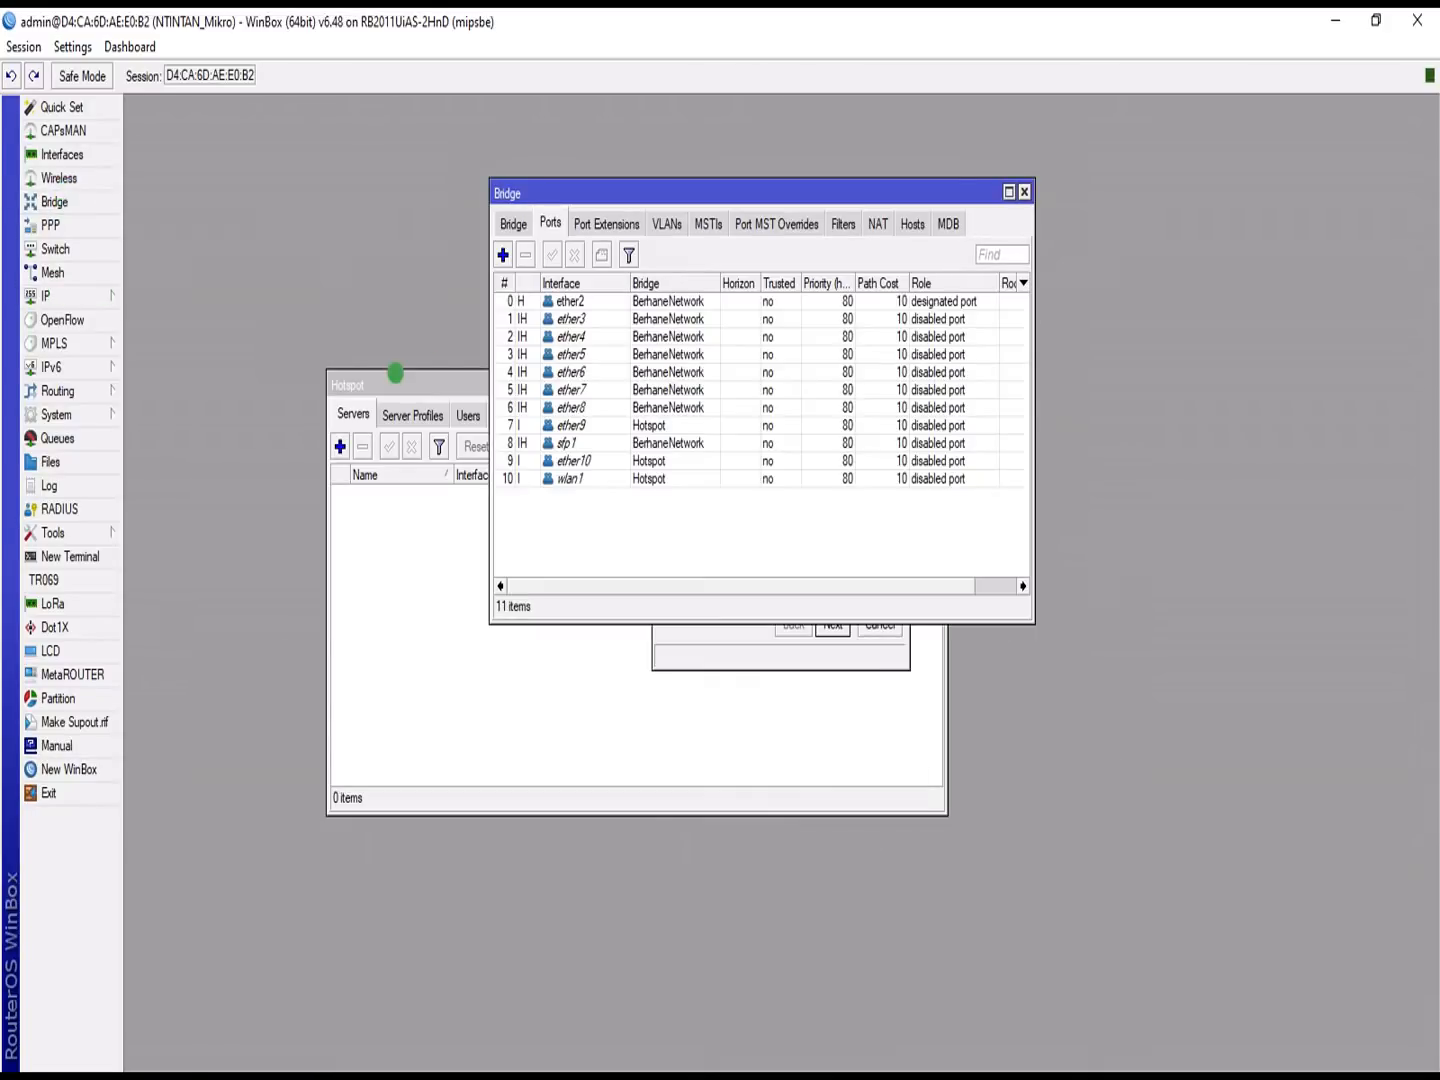
{"action": "left_click", "coordinate": [508, 221]}
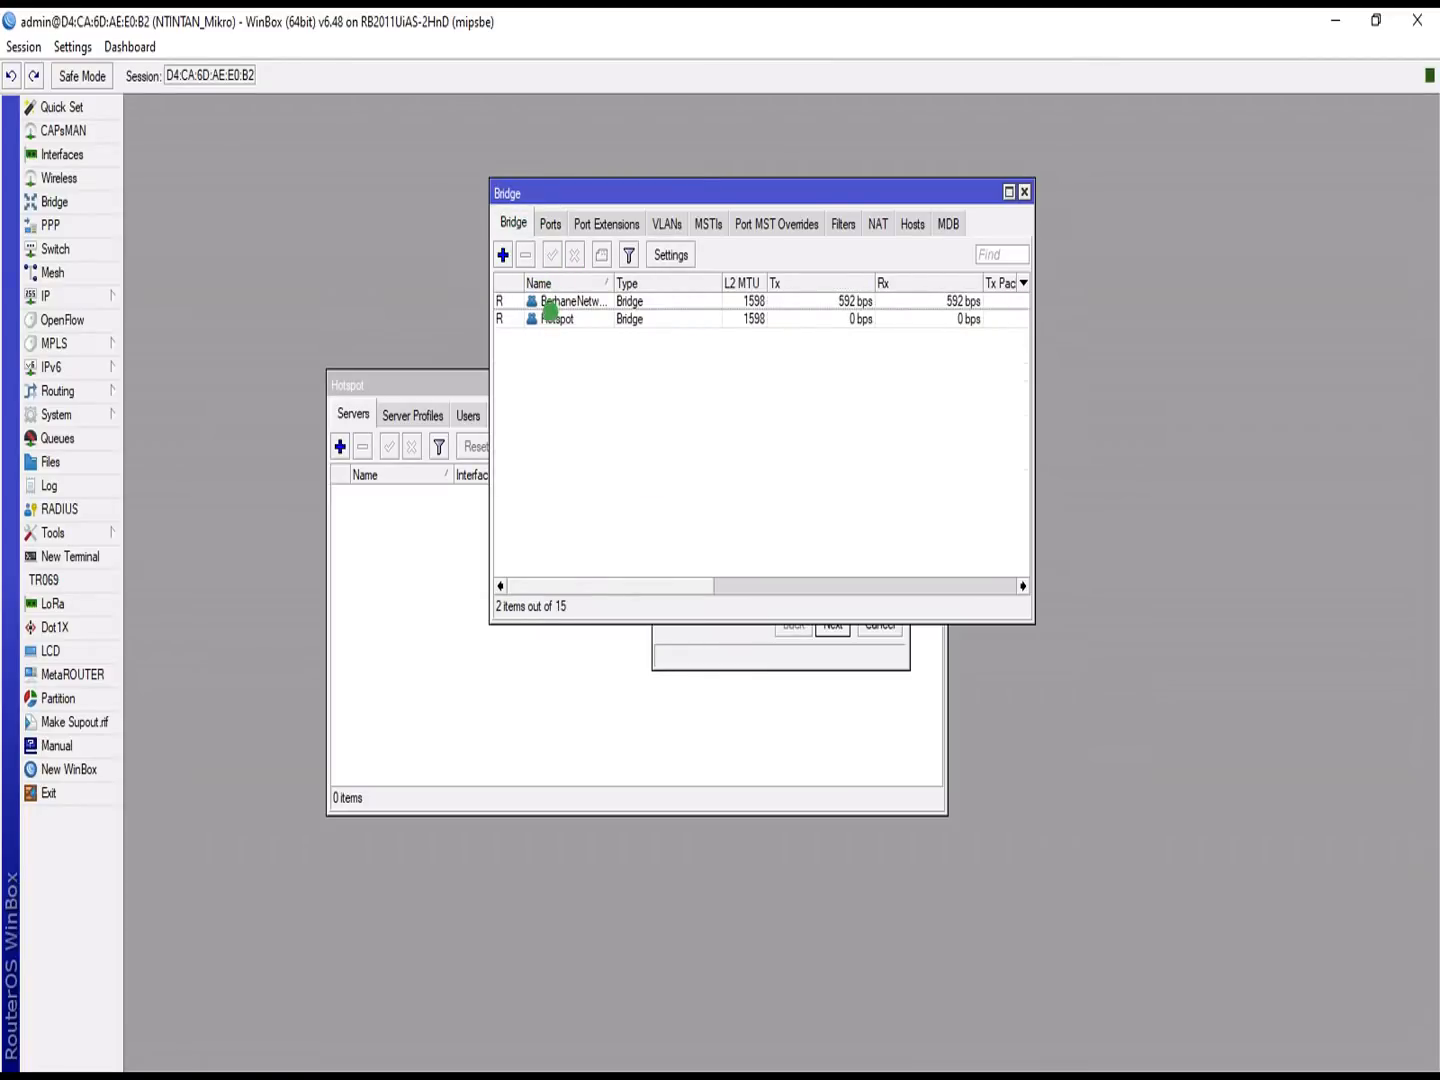
{"action": "left_click", "coordinate": [552, 319]}
{"action": "left_click", "coordinate": [551, 224]}
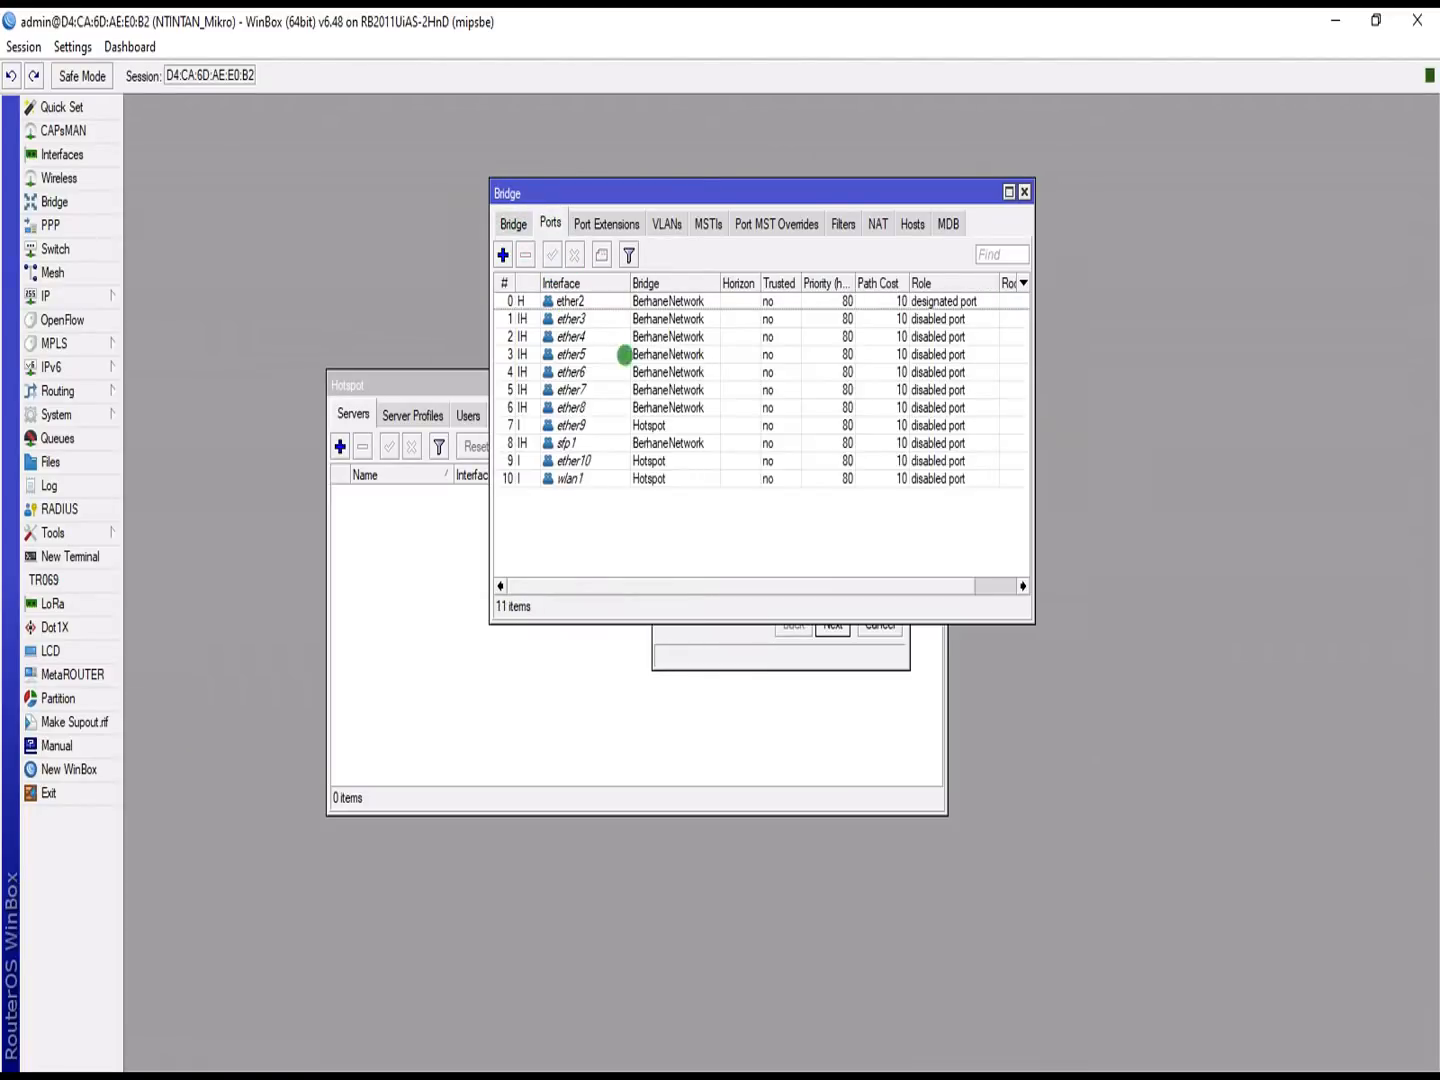
{"action": "left_click", "coordinate": [656, 459]}
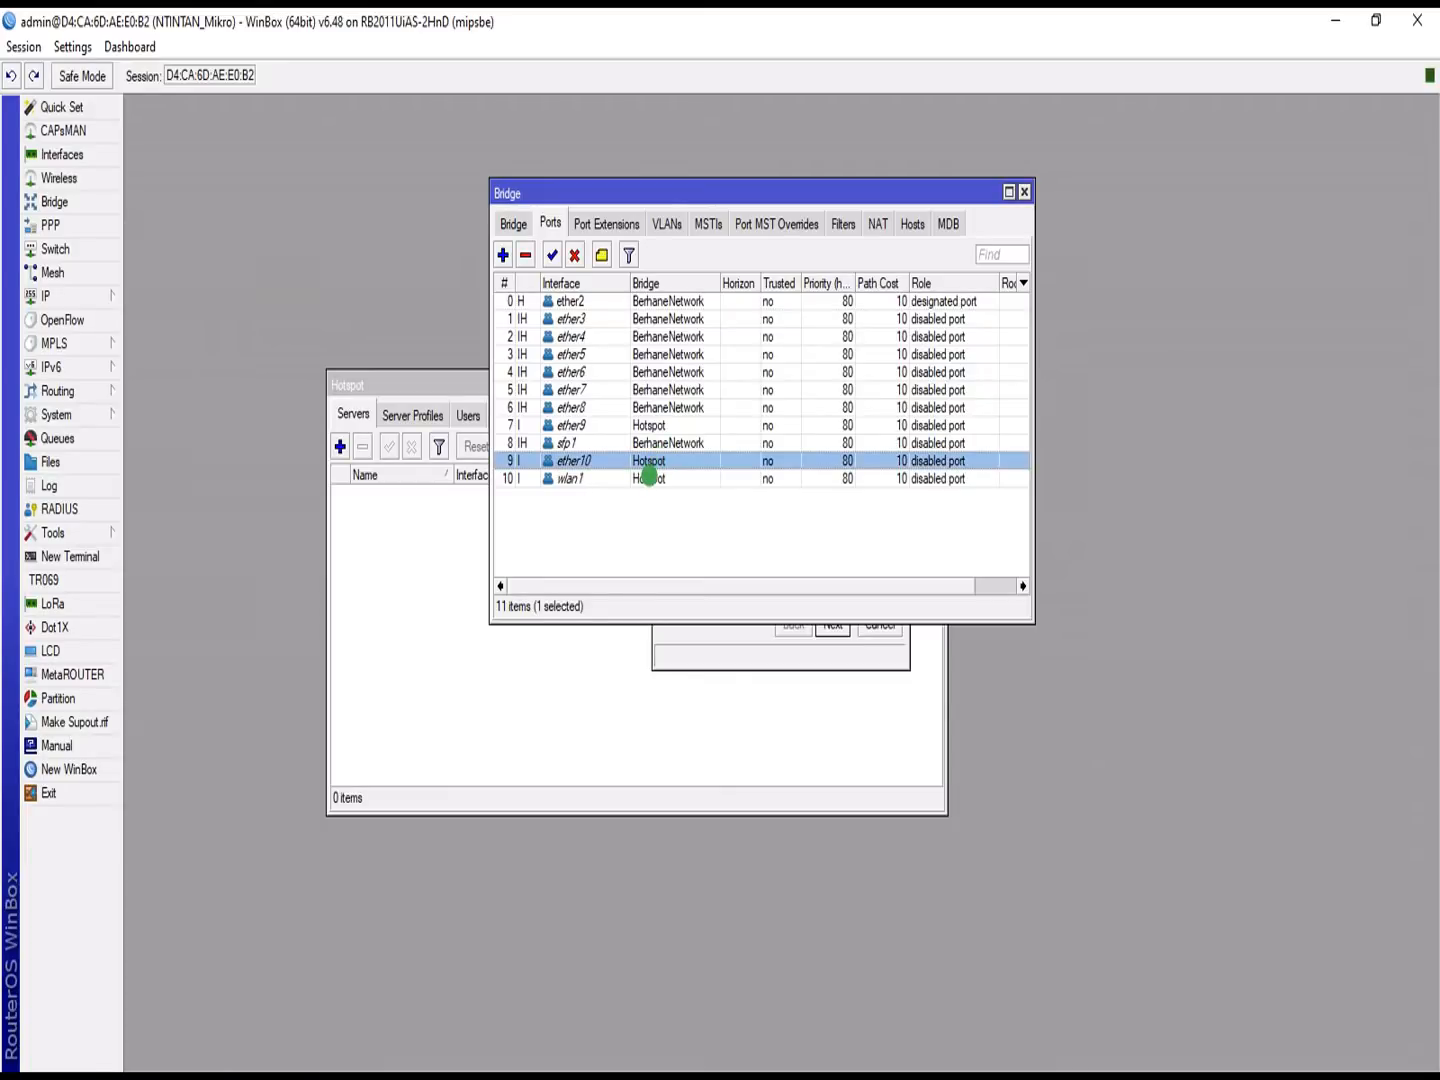
{"action": "left_click", "coordinate": [649, 477]}
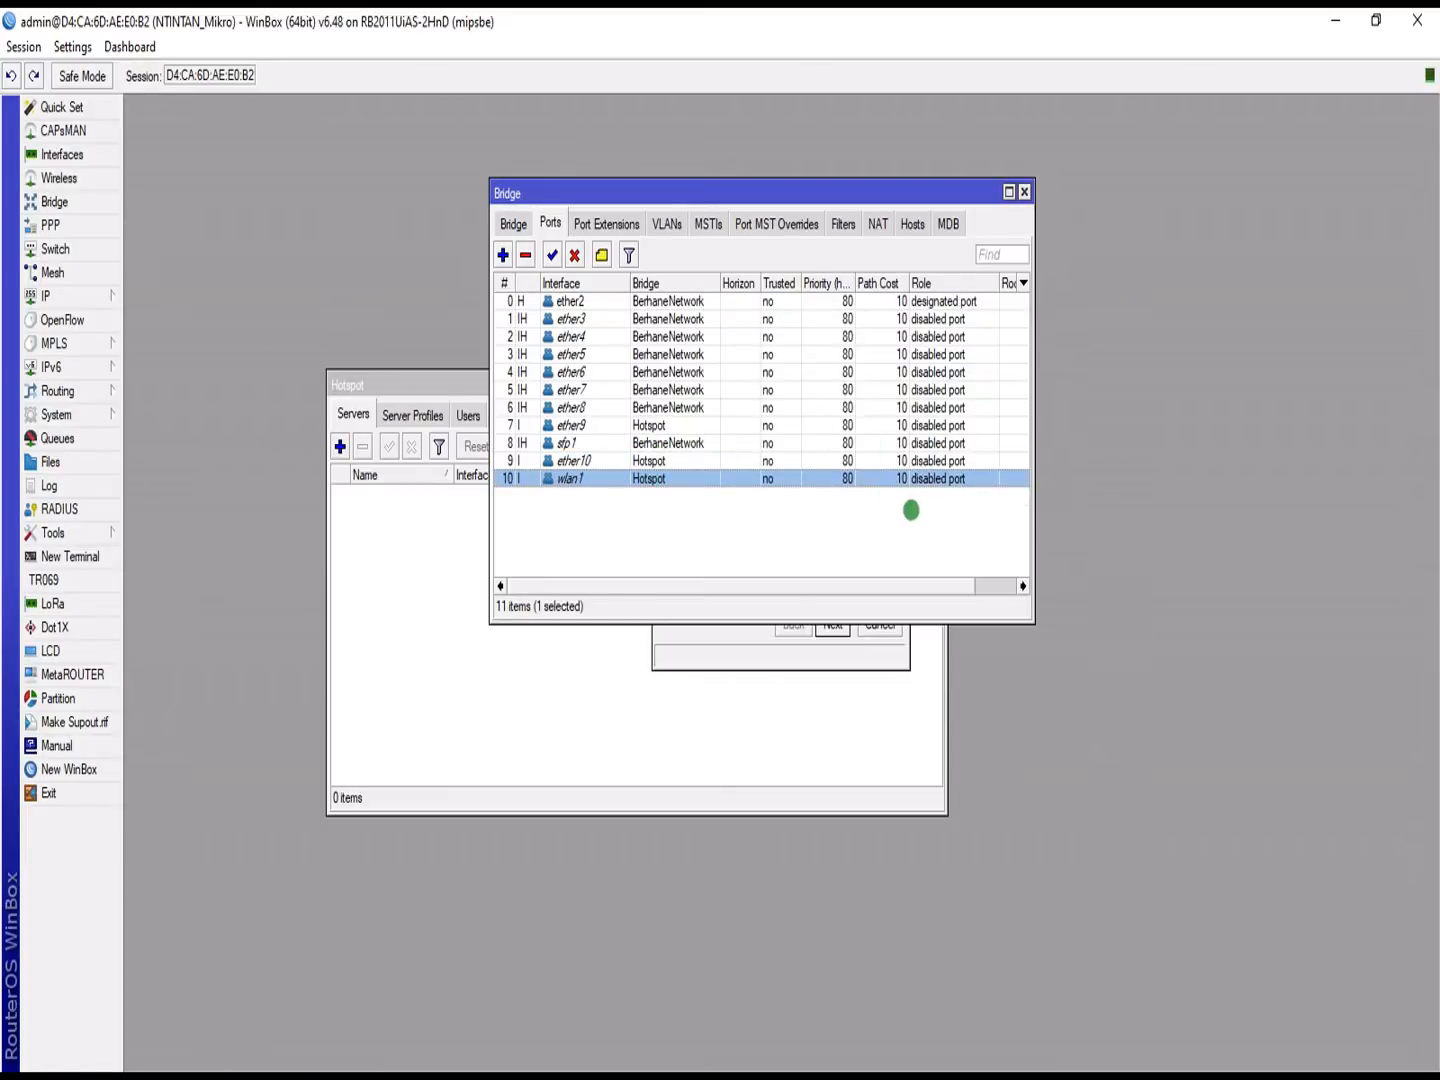
{"action": "left_click", "coordinate": [637, 461]}
{"action": "left_click", "coordinate": [646, 479]}
Step: Choose the Hotspot bridge as the hotspot interface and continue
{"action": "left_click", "coordinate": [1024, 192]}
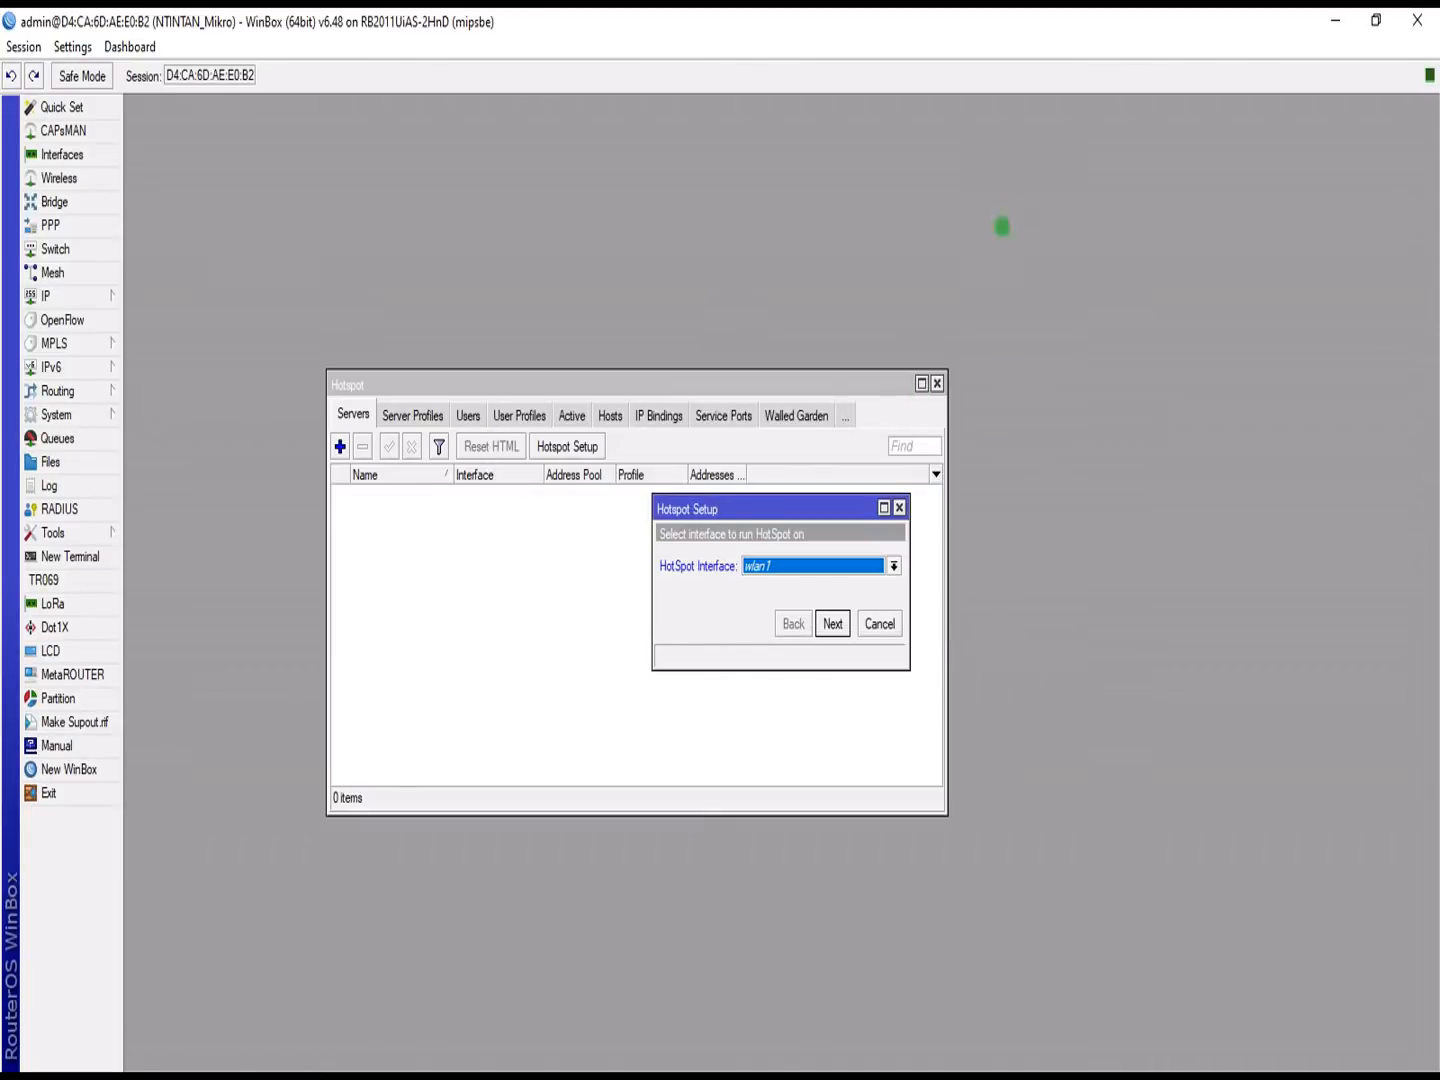
{"action": "left_click", "coordinate": [798, 565]}
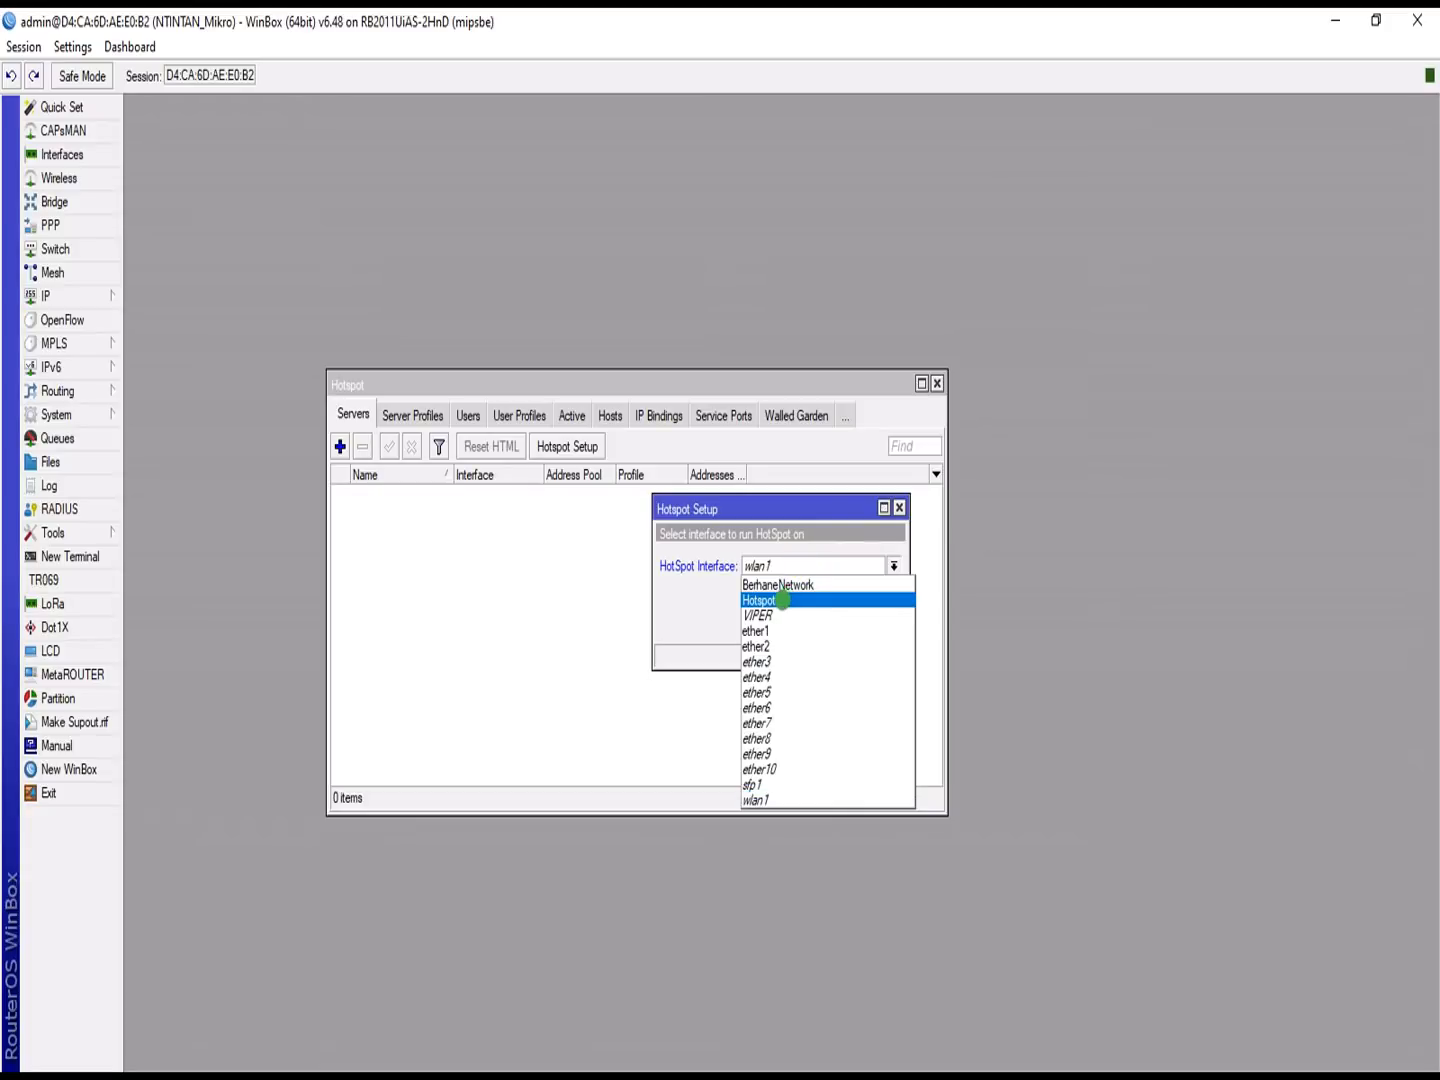
{"action": "left_click", "coordinate": [783, 598]}
{"action": "left_click", "coordinate": [832, 622]}
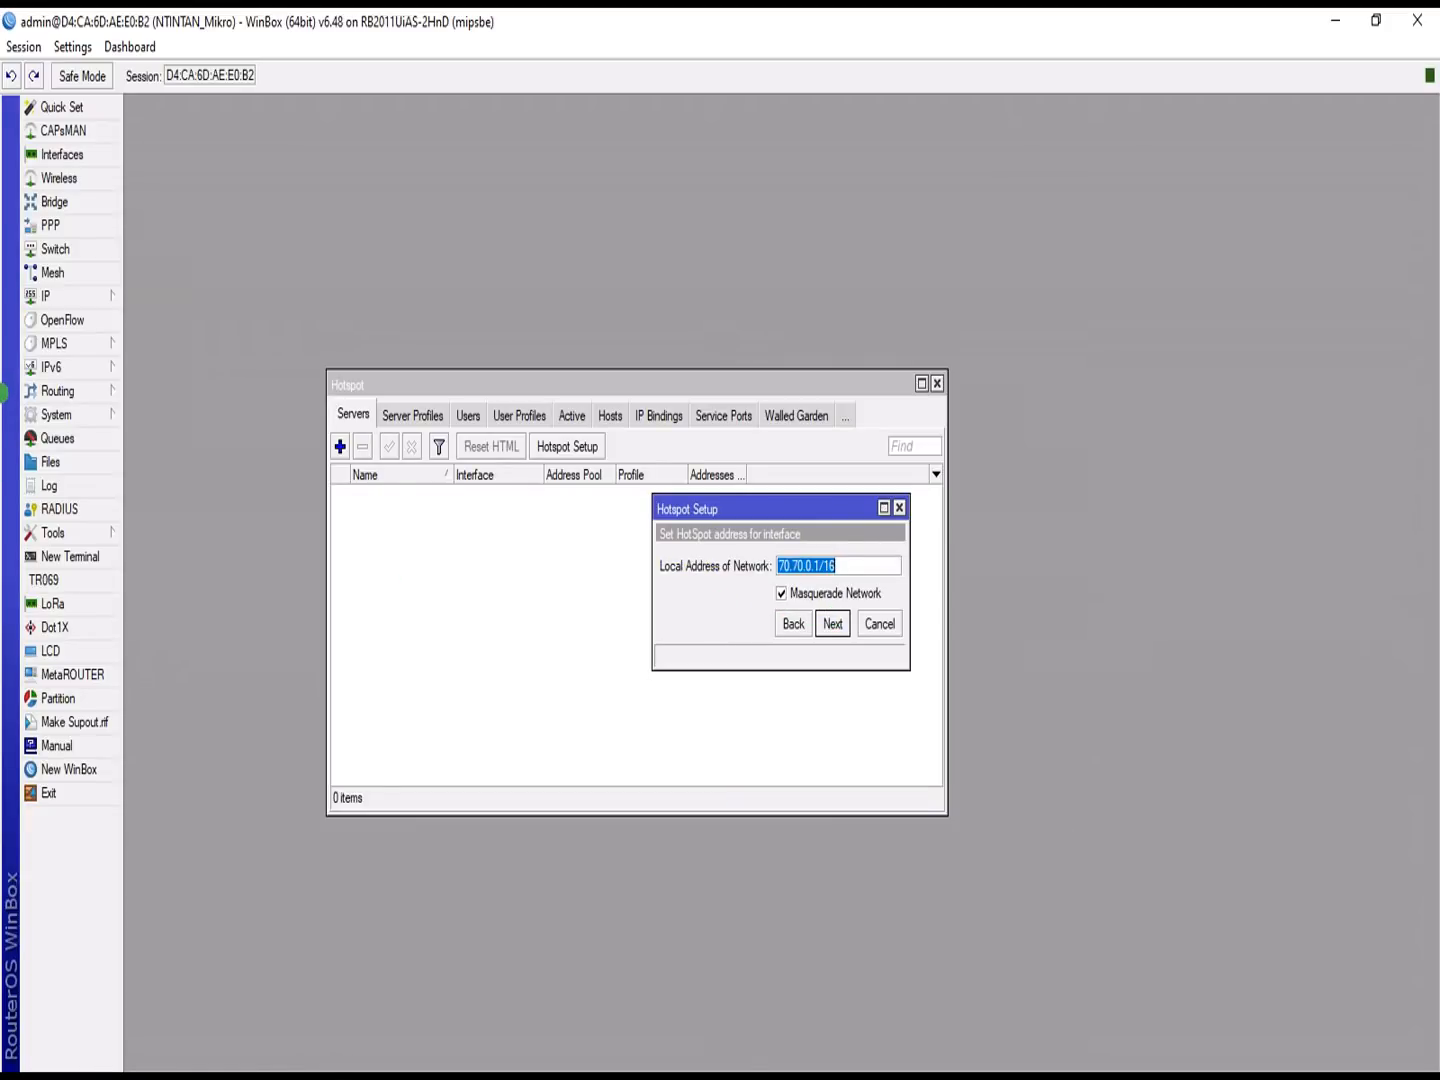
Step: Verify in IP > Addresses that 70.70.0.1/16 sits on the Hotspot bridge
{"action": "left_click", "coordinate": [52, 295]}
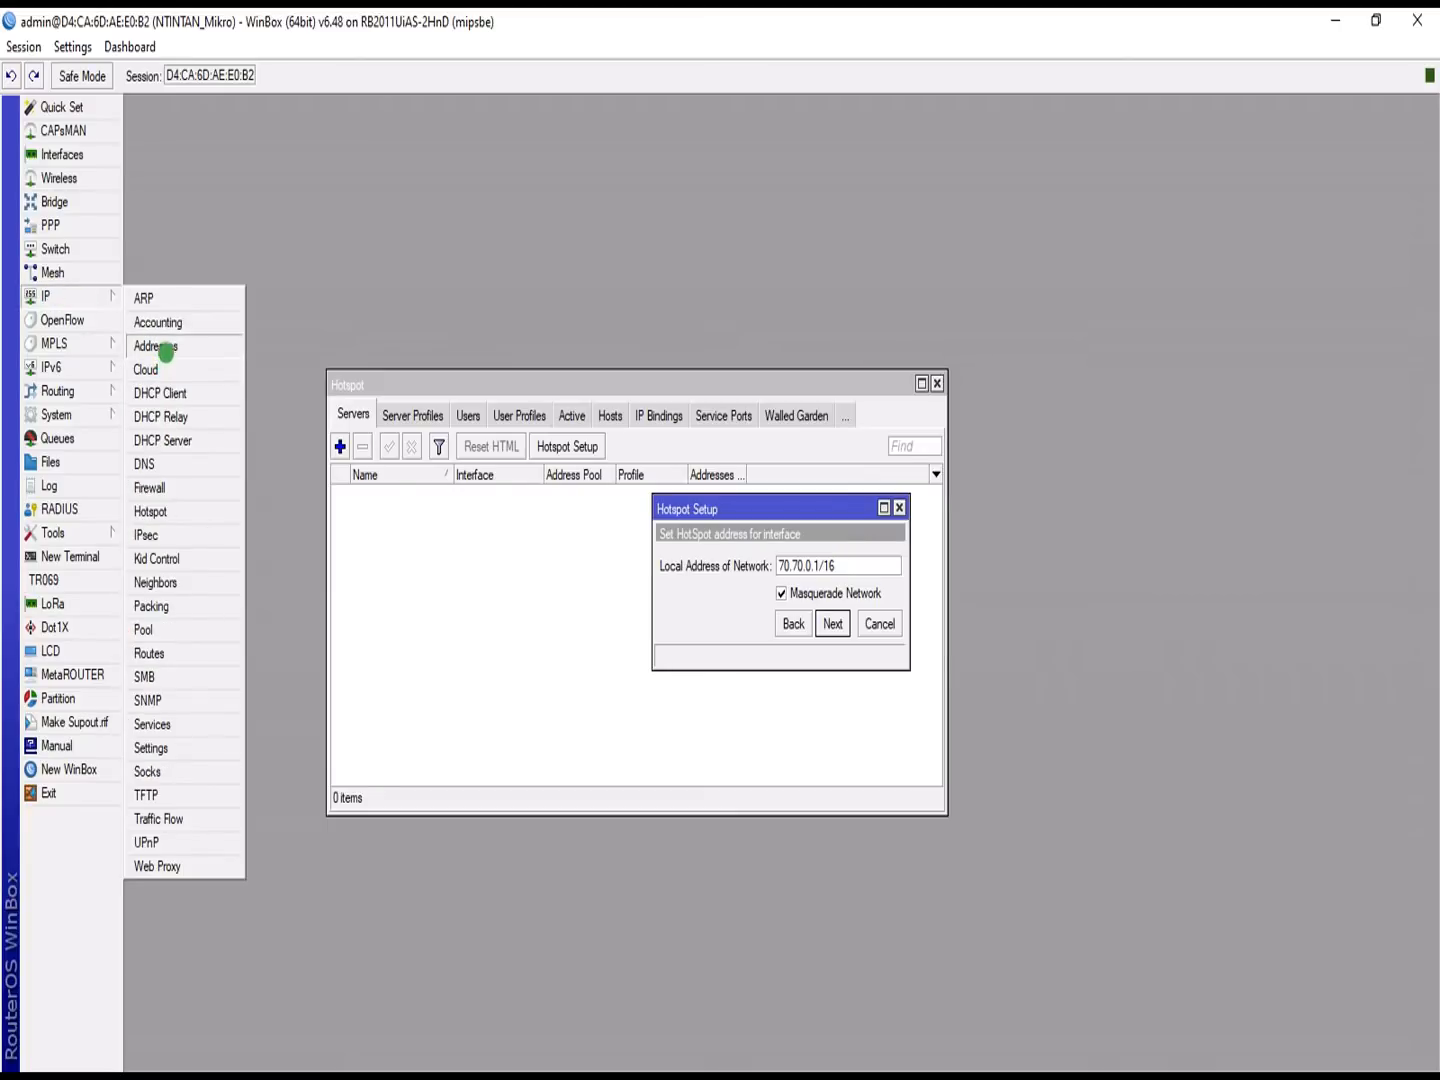
{"action": "left_click", "coordinate": [159, 346]}
{"action": "left_click_drag", "start_coordinate": [759, 385], "coordinate": [1156, 364]}
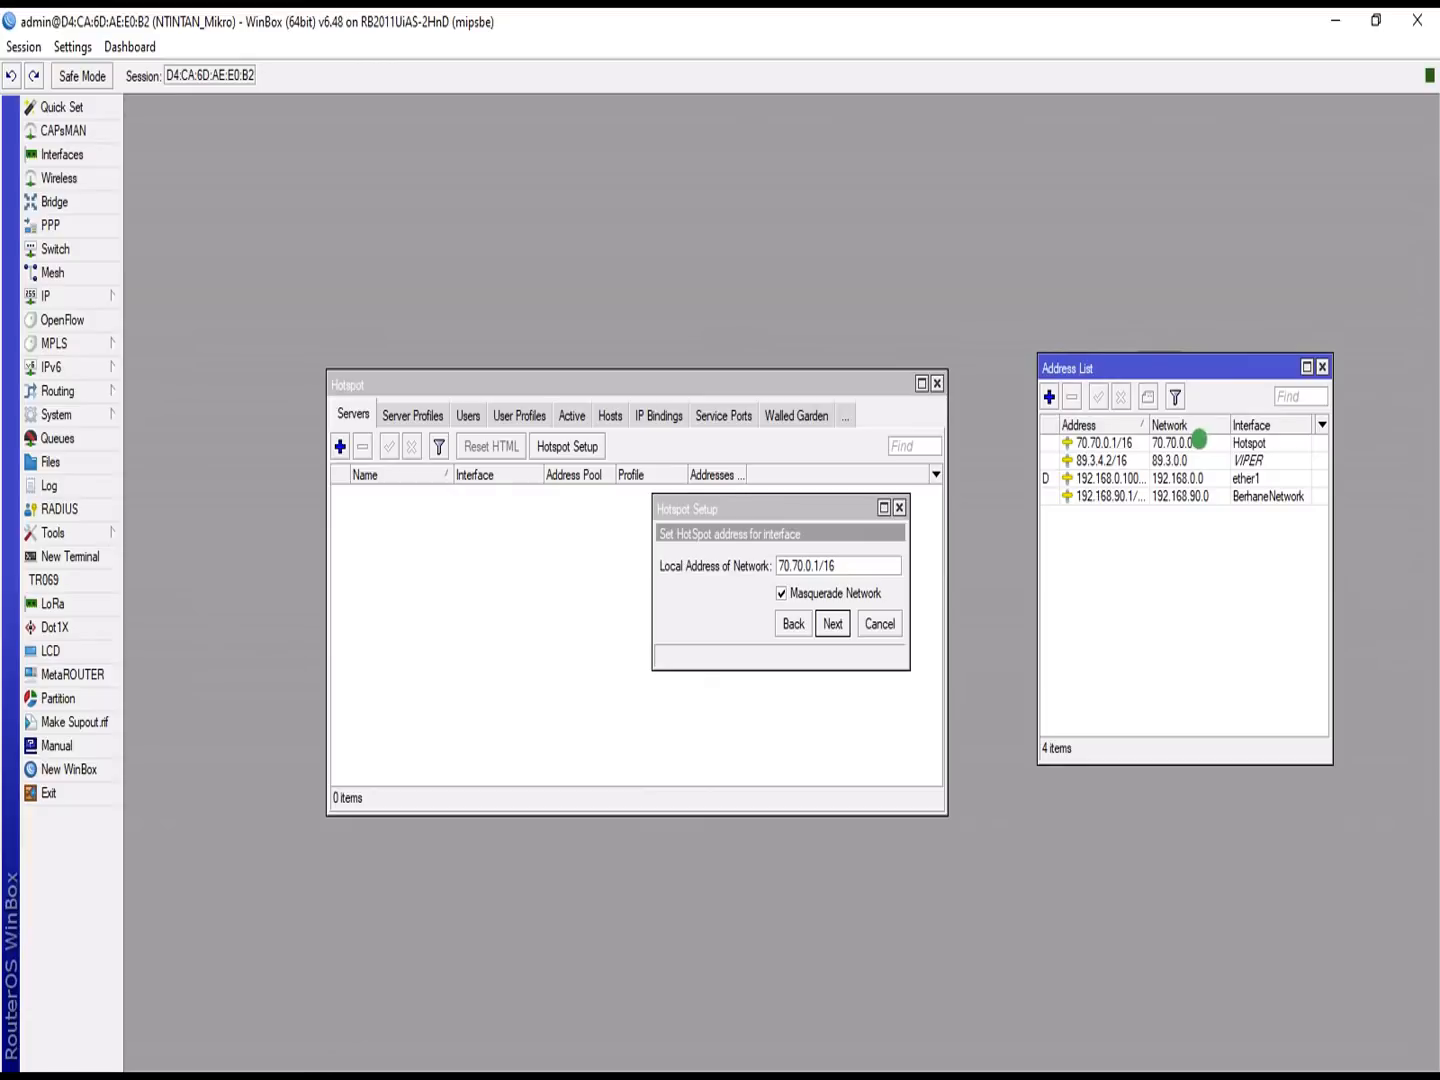
{"action": "left_click", "coordinate": [1198, 440]}
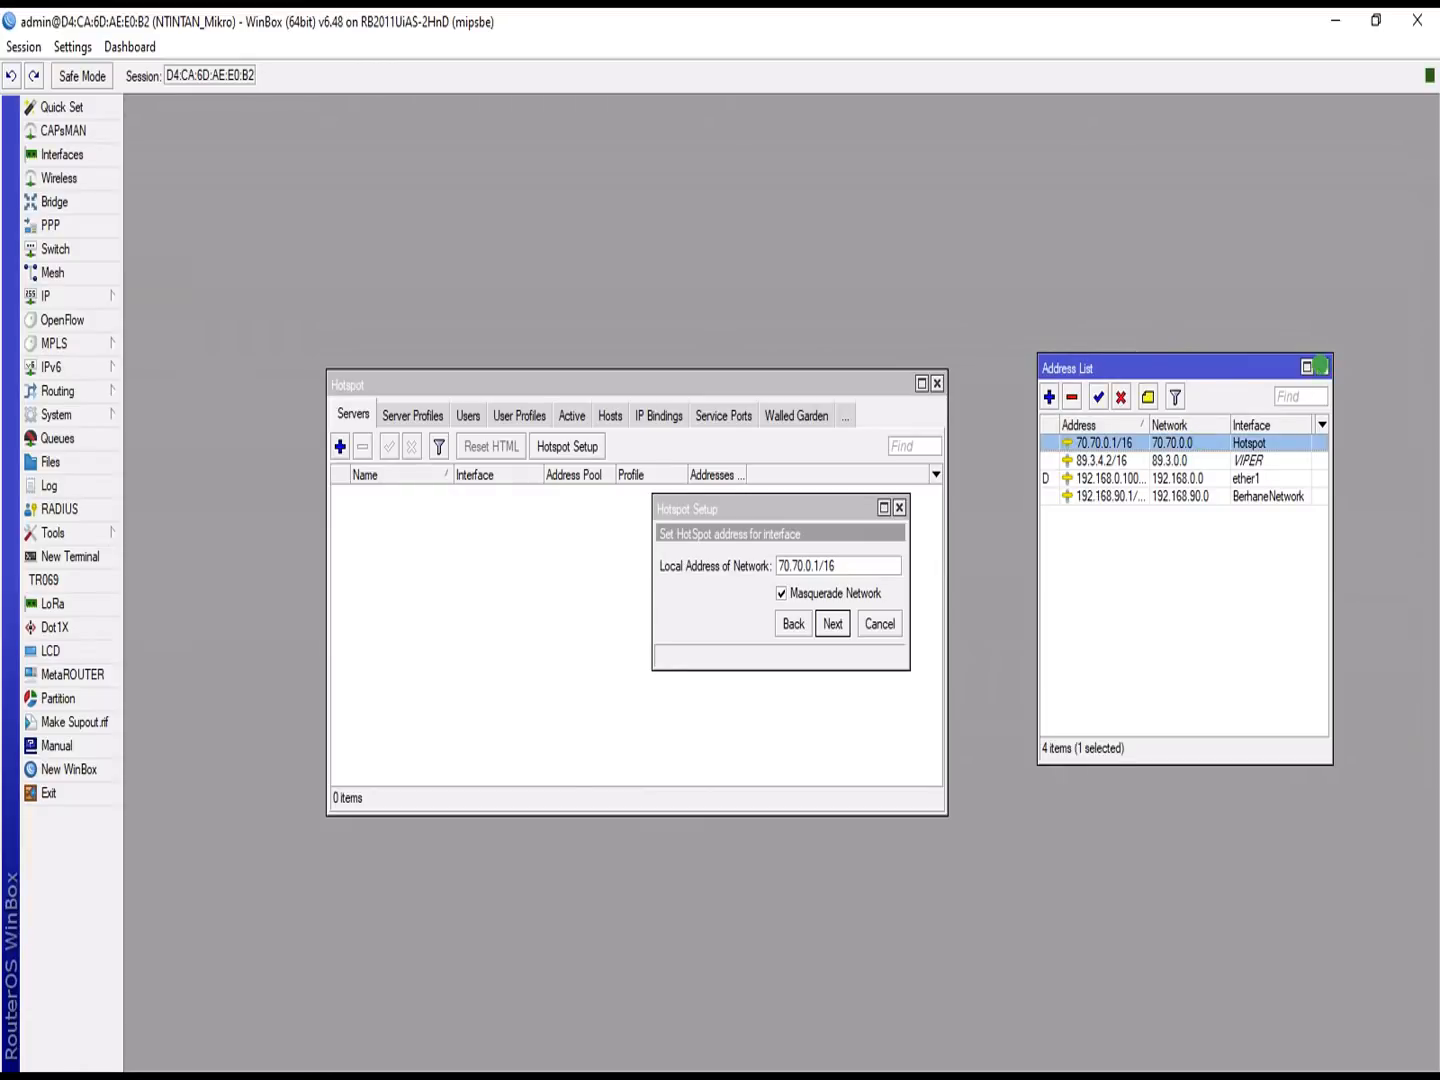
{"action": "left_click", "coordinate": [1321, 367]}
Step: Accept local address 70.70.0.1/16 and address pool 70.70.0.2-70.70.255.254
{"action": "left_click", "coordinate": [829, 620]}
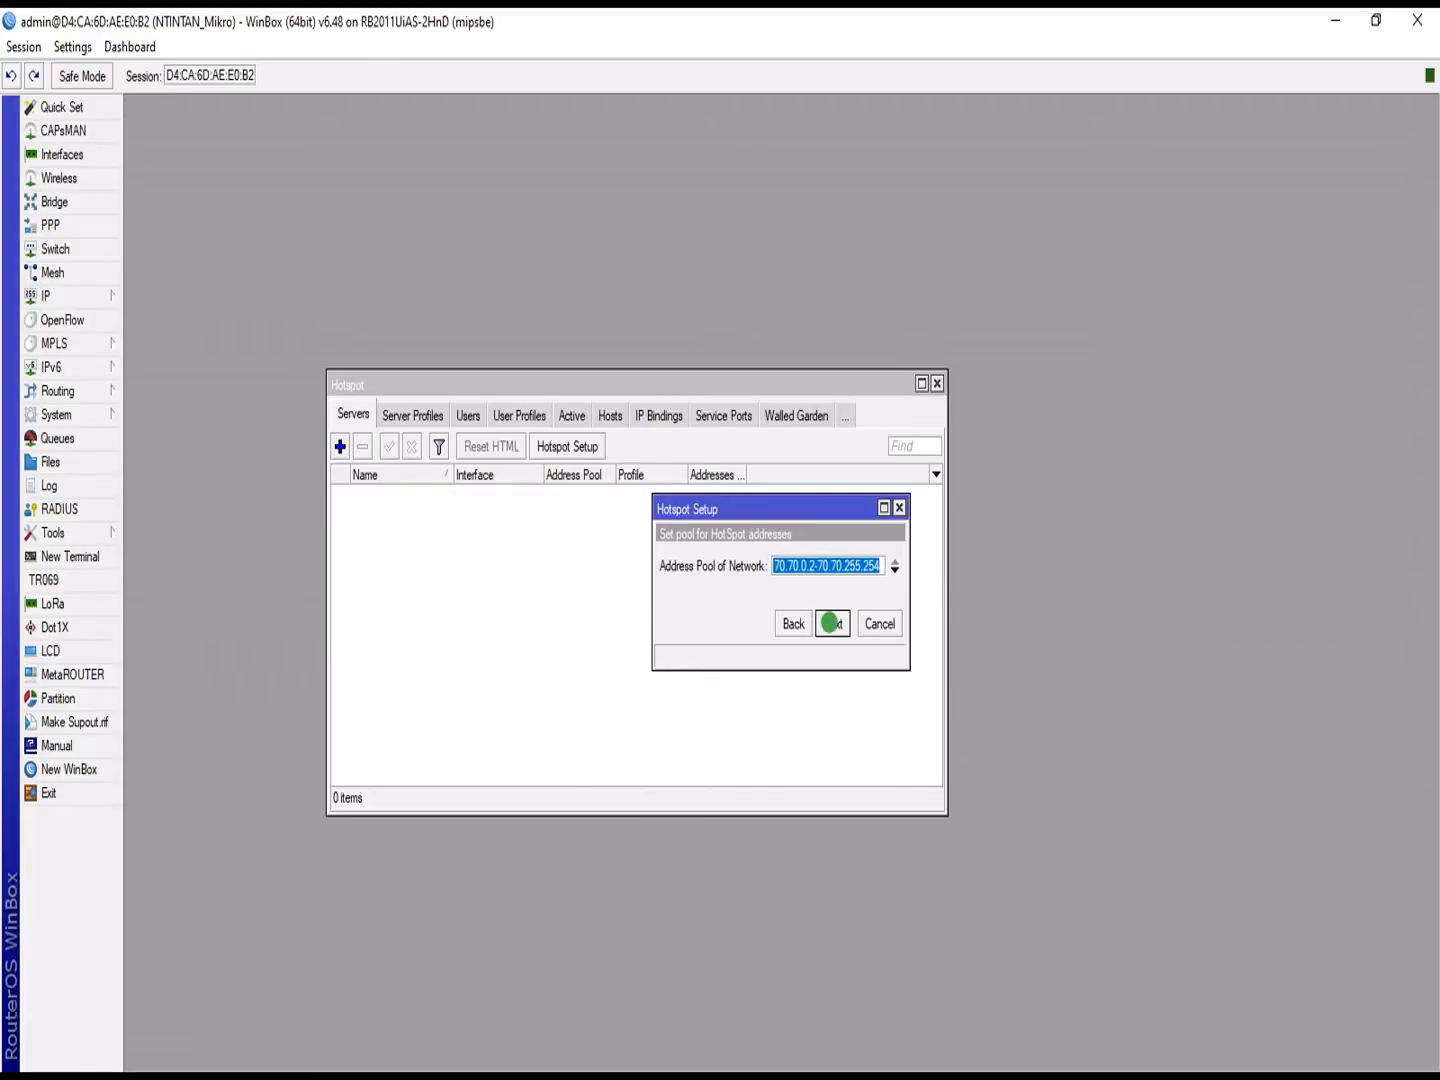
{"action": "left_click", "coordinate": [802, 623]}
{"action": "left_click", "coordinate": [830, 622]}
{"action": "left_click", "coordinate": [835, 625]}
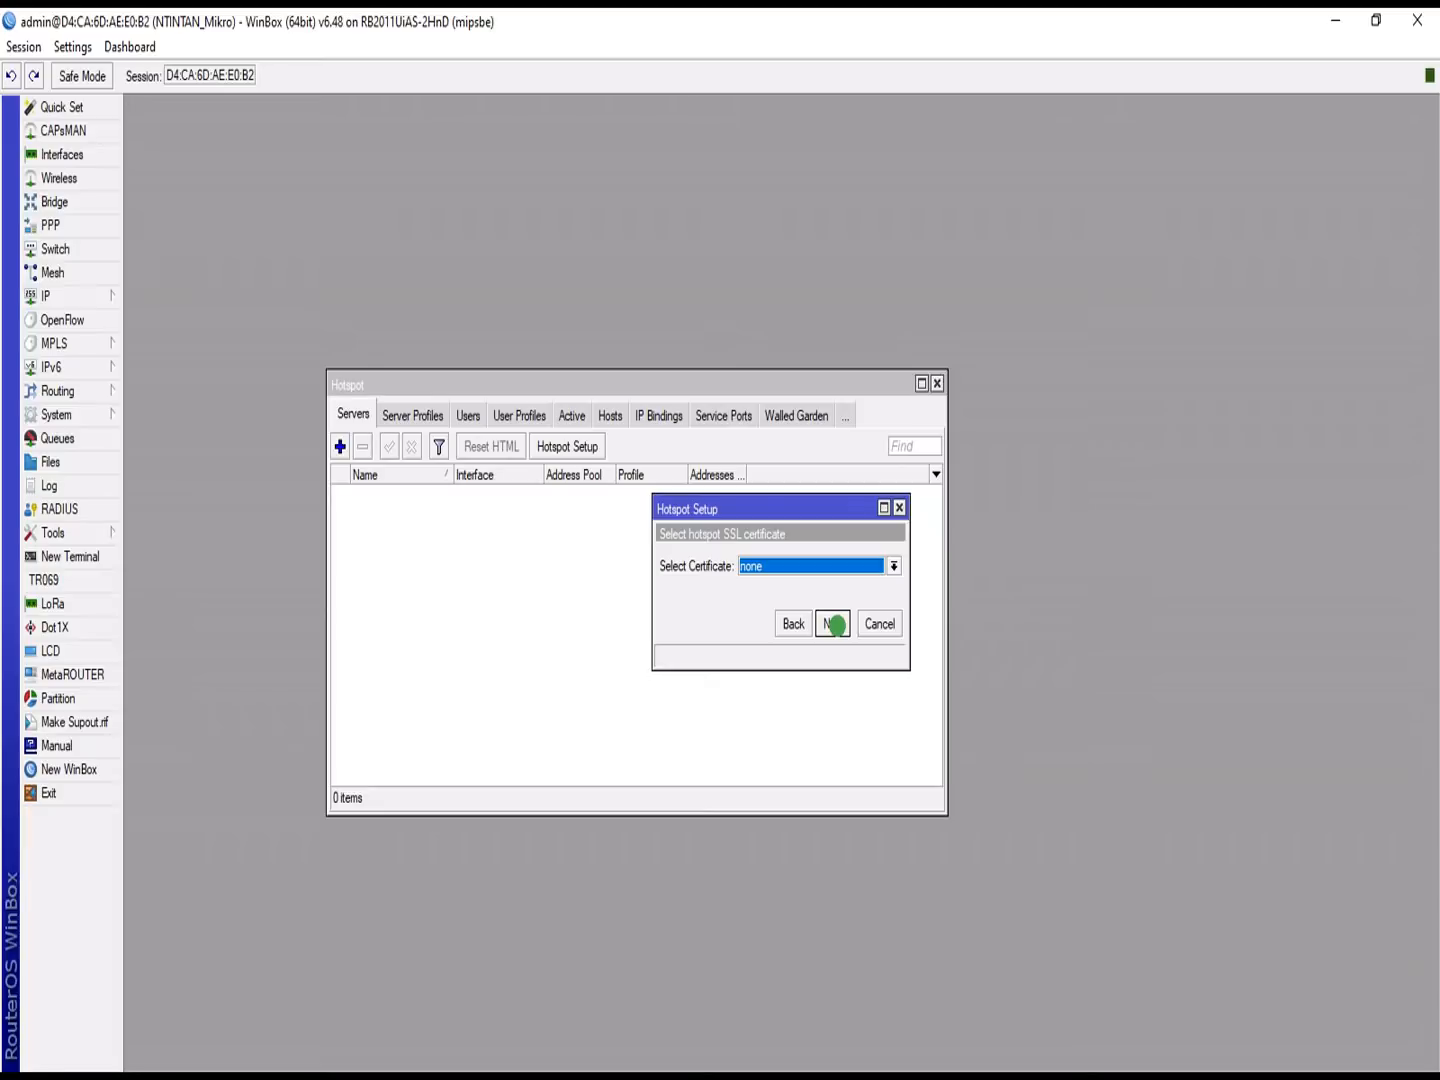
Step: Skip the certificate and SMTP pages and keep DNS servers 1.1.1.1 and 1.0.0.1
{"action": "left_click", "coordinate": [835, 624]}
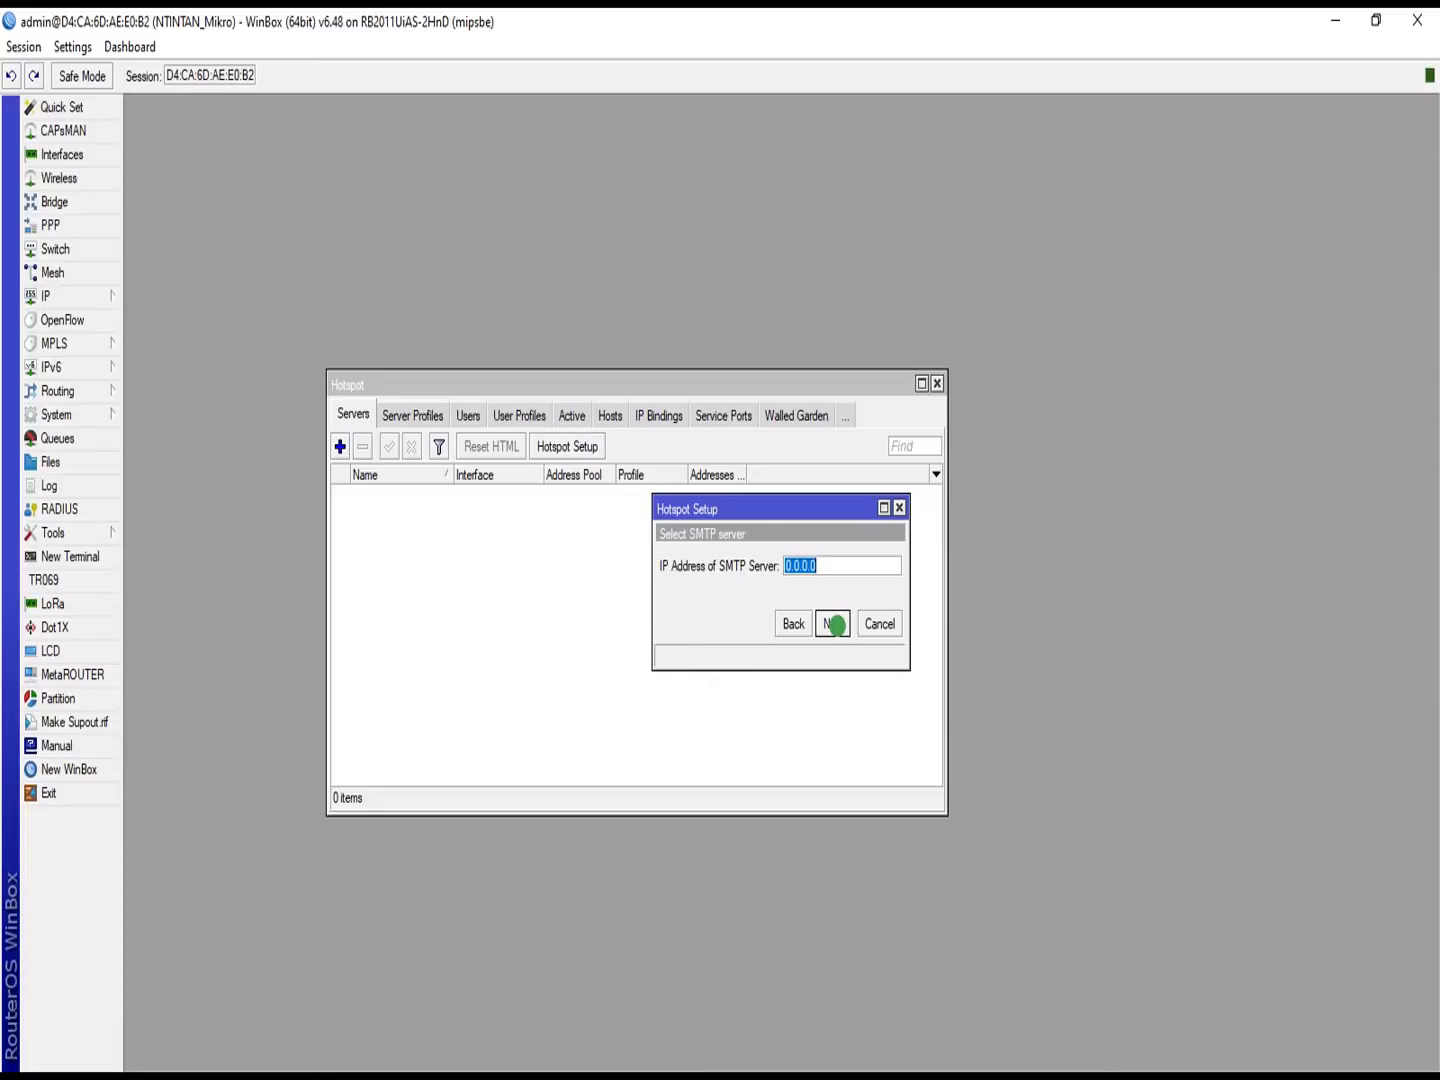
{"action": "left_click", "coordinate": [835, 625]}
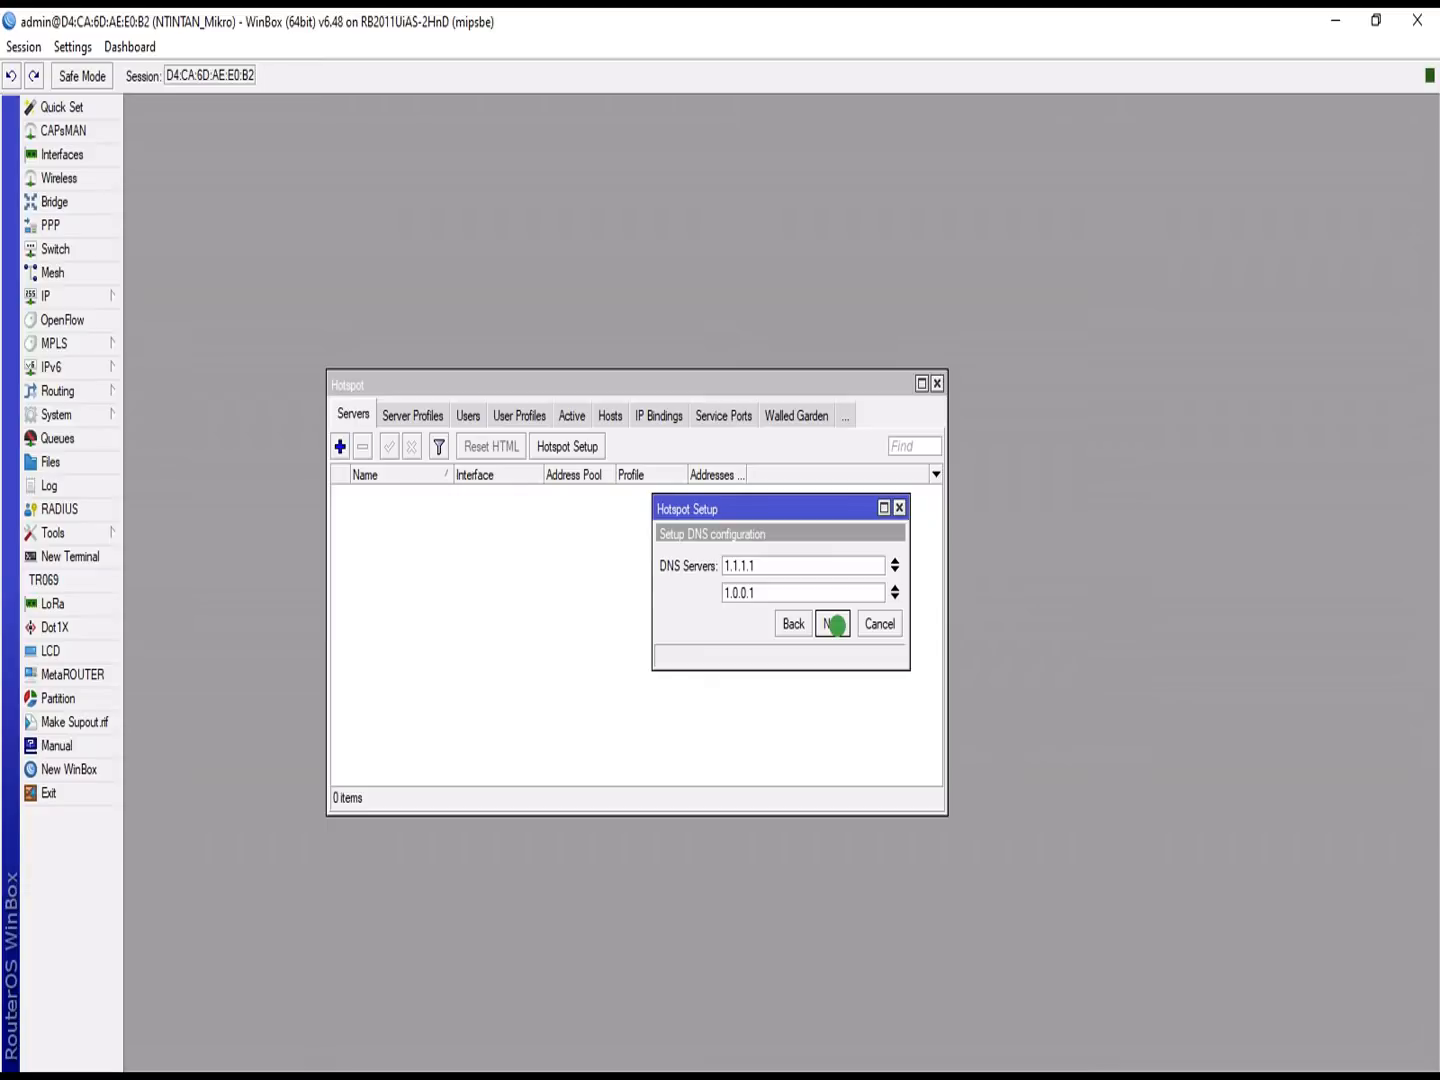
{"action": "left_click", "coordinate": [836, 625]}
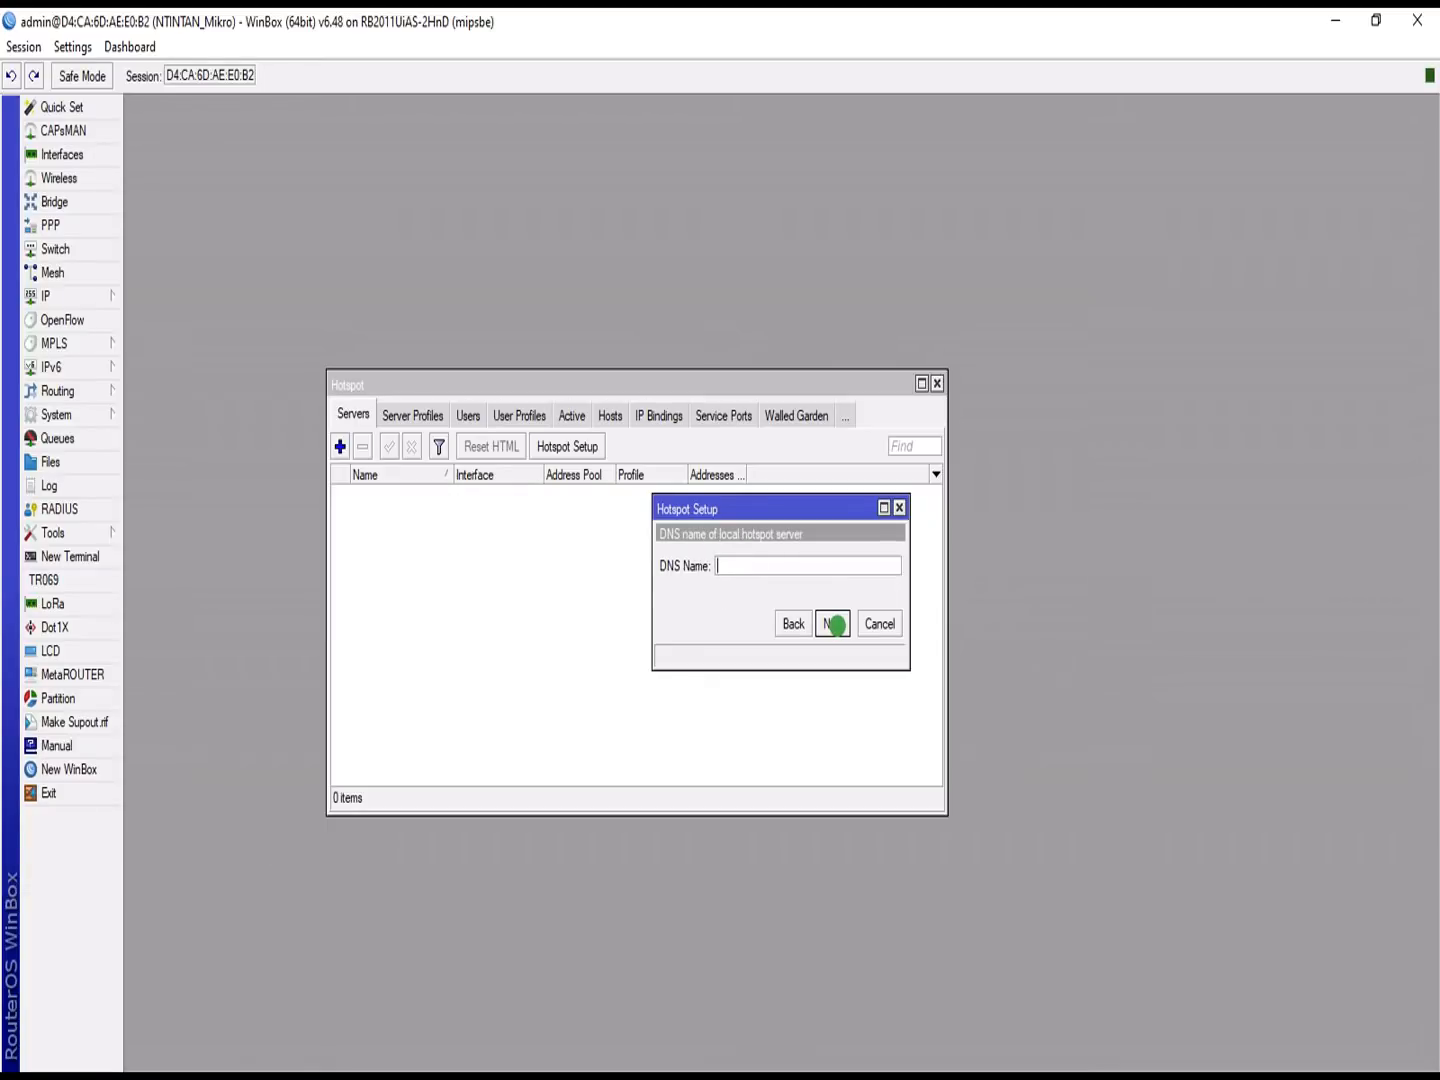
{"action": "type", "text": "www."}
{"action": "type", "text": "OWUUBII.com"}
{"action": "left_click", "coordinate": [832, 621]}
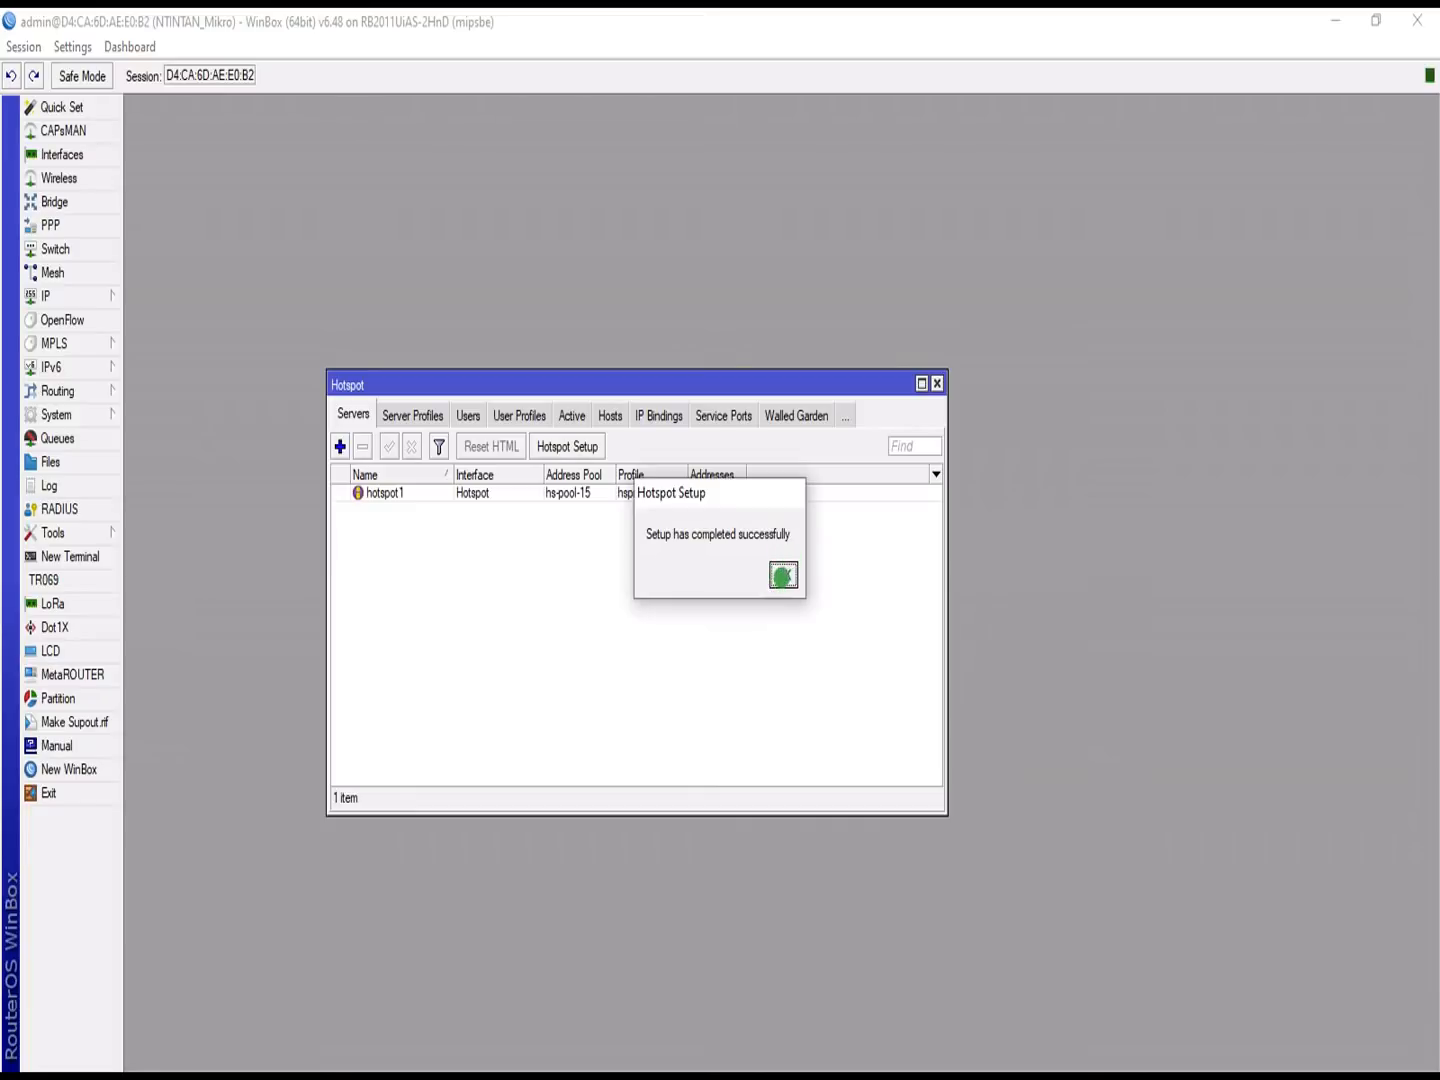
{"action": "left_click", "coordinate": [782, 574]}
Step: Set hotspot1 to 1 address per MAC and idle timeout 01:05:00, then apply and close
{"action": "double_click", "coordinate": [671, 492]}
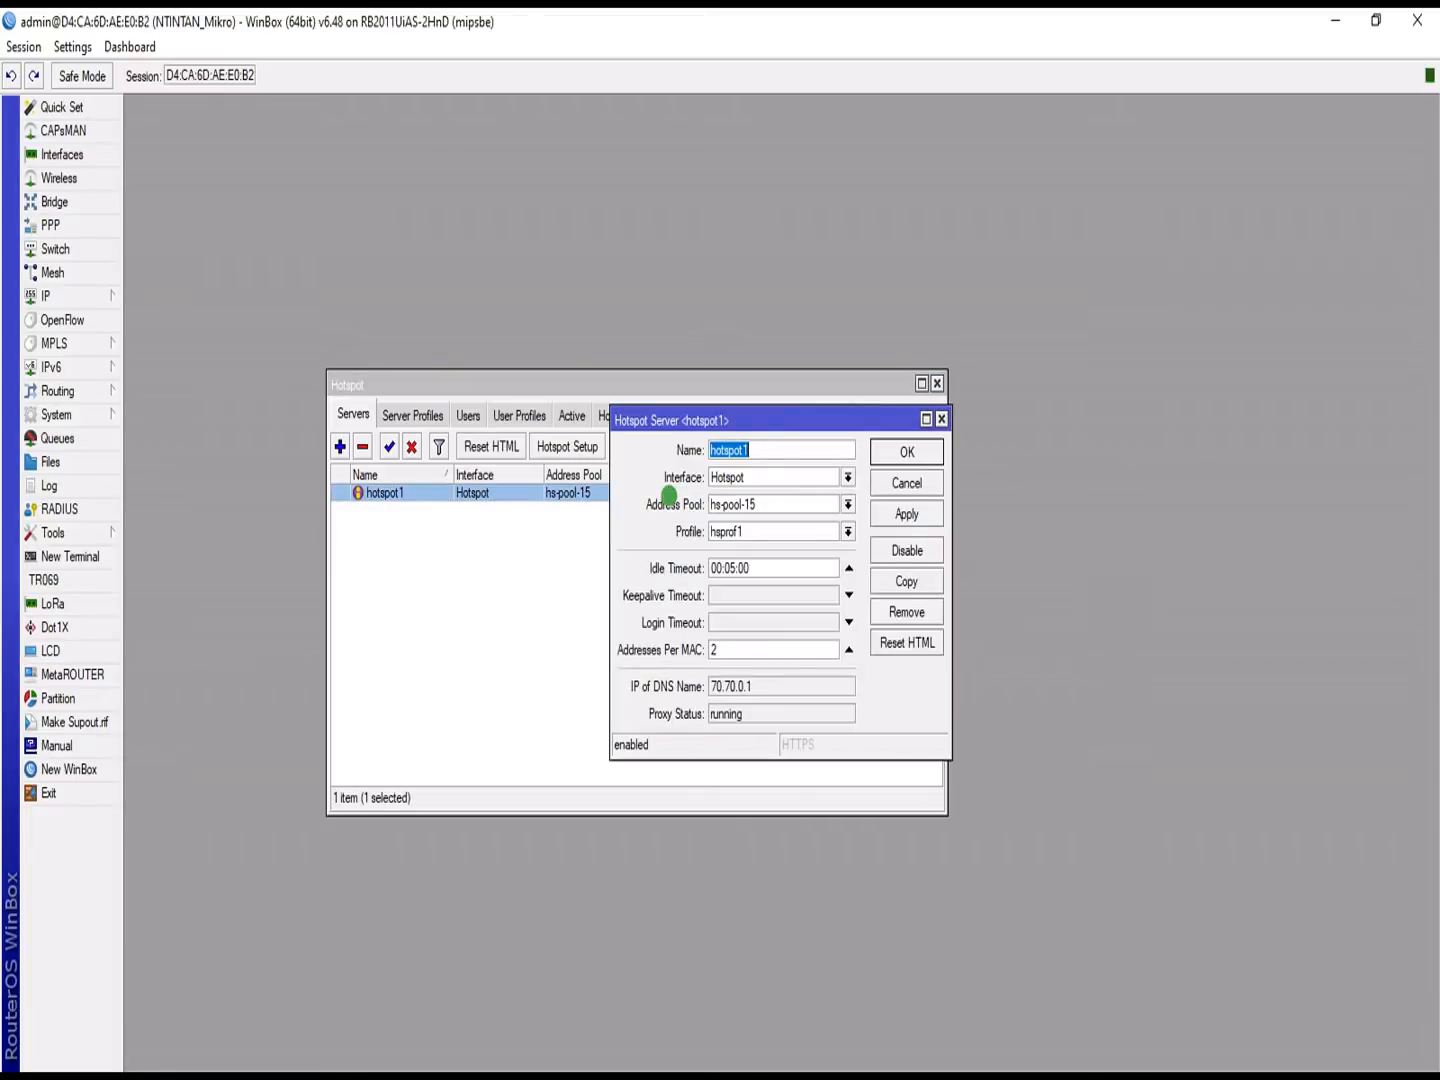
{"action": "double_click", "coordinate": [730, 653]}
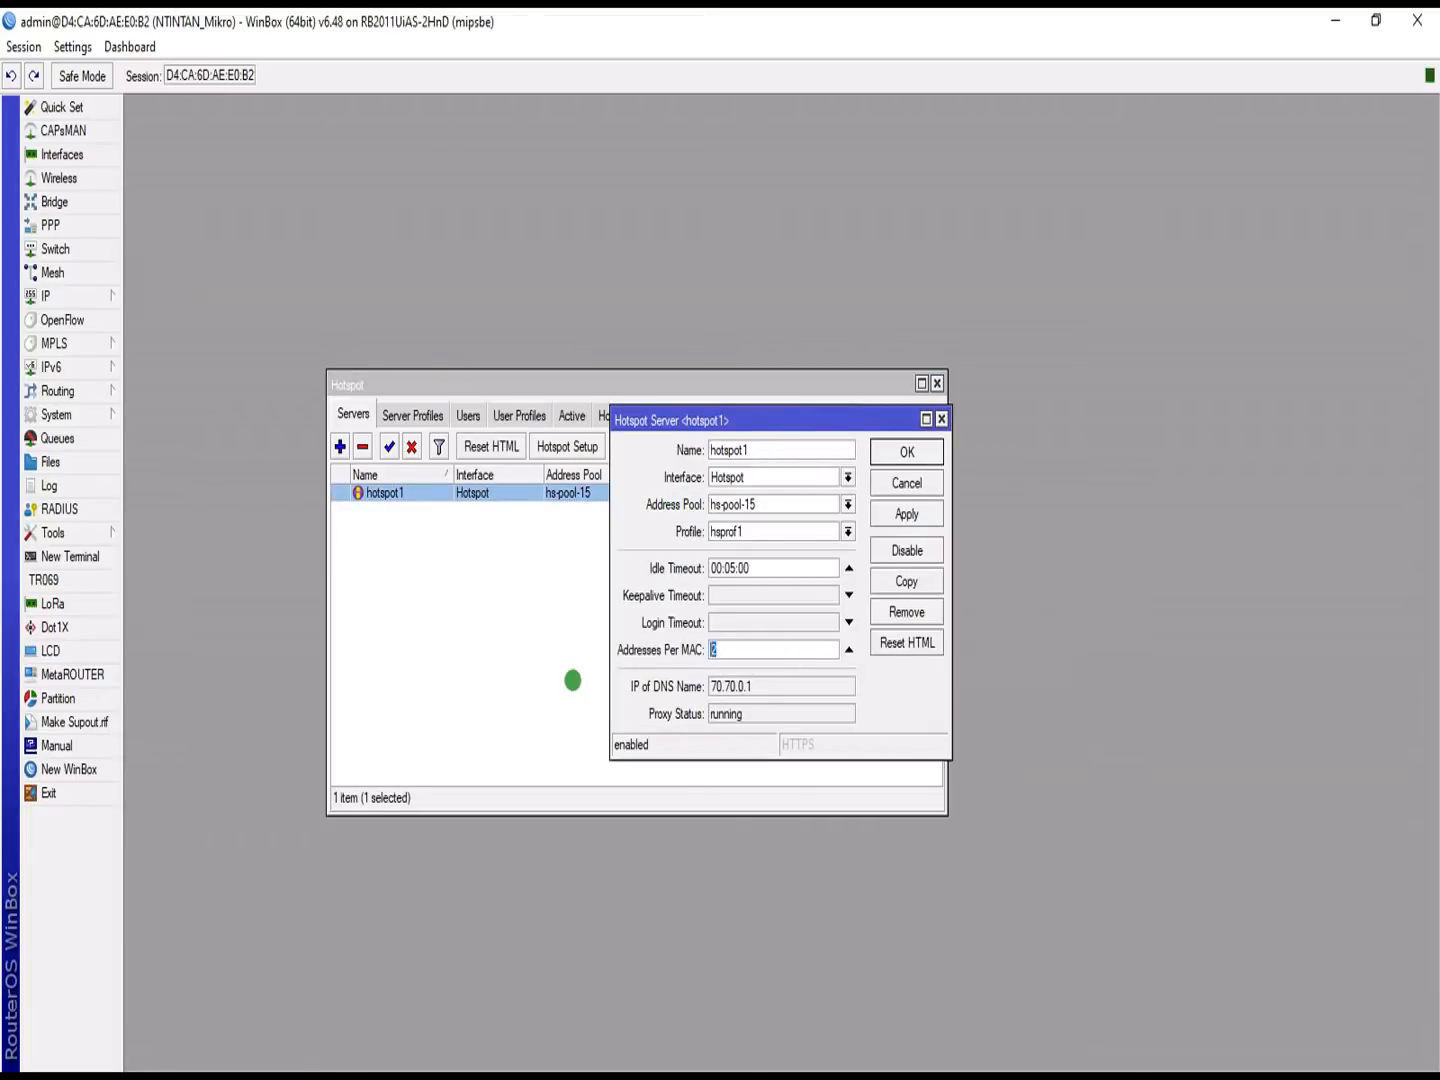
{"action": "type", "text": "1"}
{"action": "left_click", "coordinate": [735, 570]}
{"action": "left_click", "coordinate": [762, 567]}
{"action": "key", "text": "BackSpace"}
{"action": "type", "text": "1"}
{"action": "left_click", "coordinate": [903, 517]}
{"action": "left_click", "coordinate": [907, 454]}
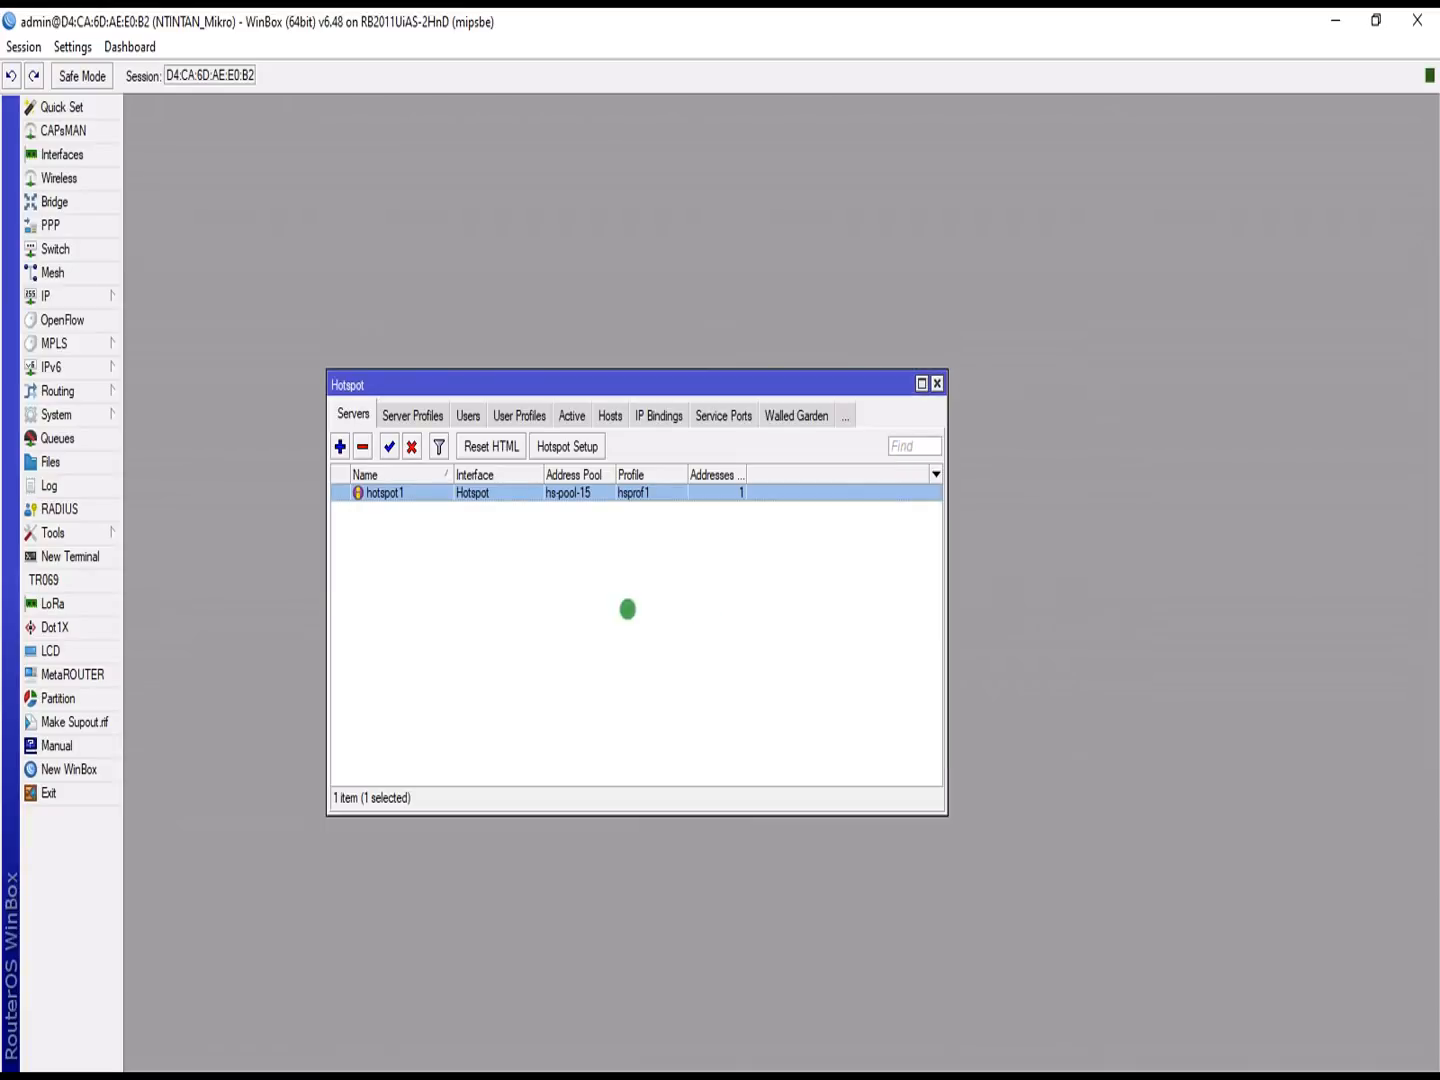
Step: Enable Use RADIUS on the hsprof1 profile, toggling its Cookie login option, and save
{"action": "left_click", "coordinate": [627, 609]}
{"action": "left_click", "coordinate": [405, 409]}
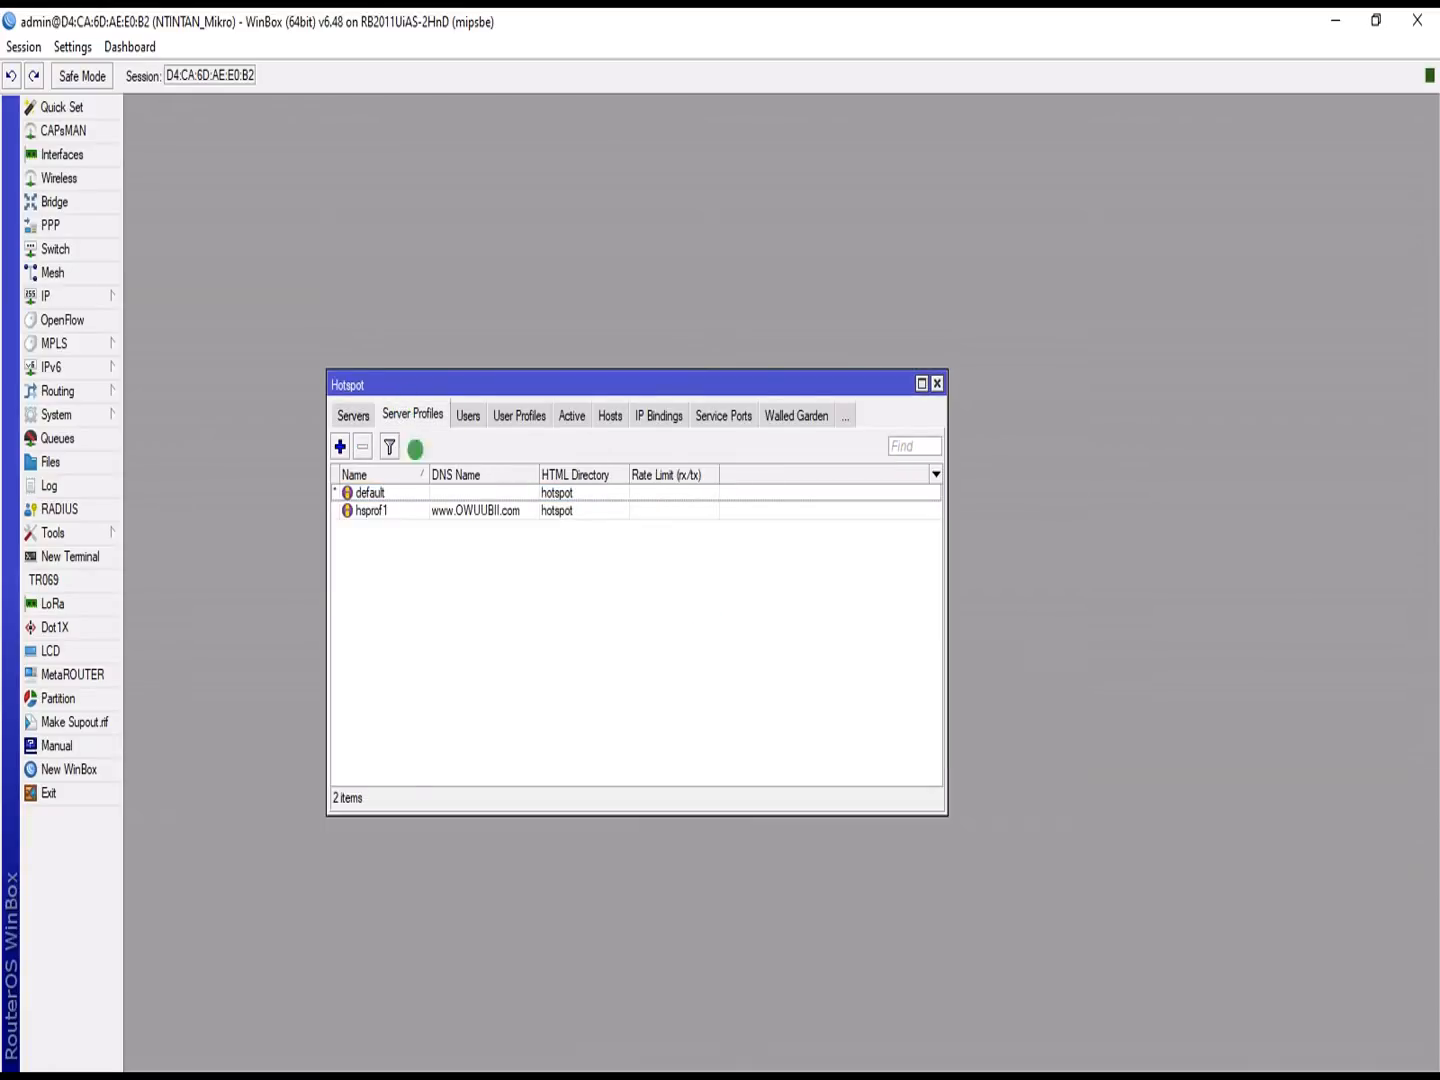
{"action": "double_click", "coordinate": [441, 510]}
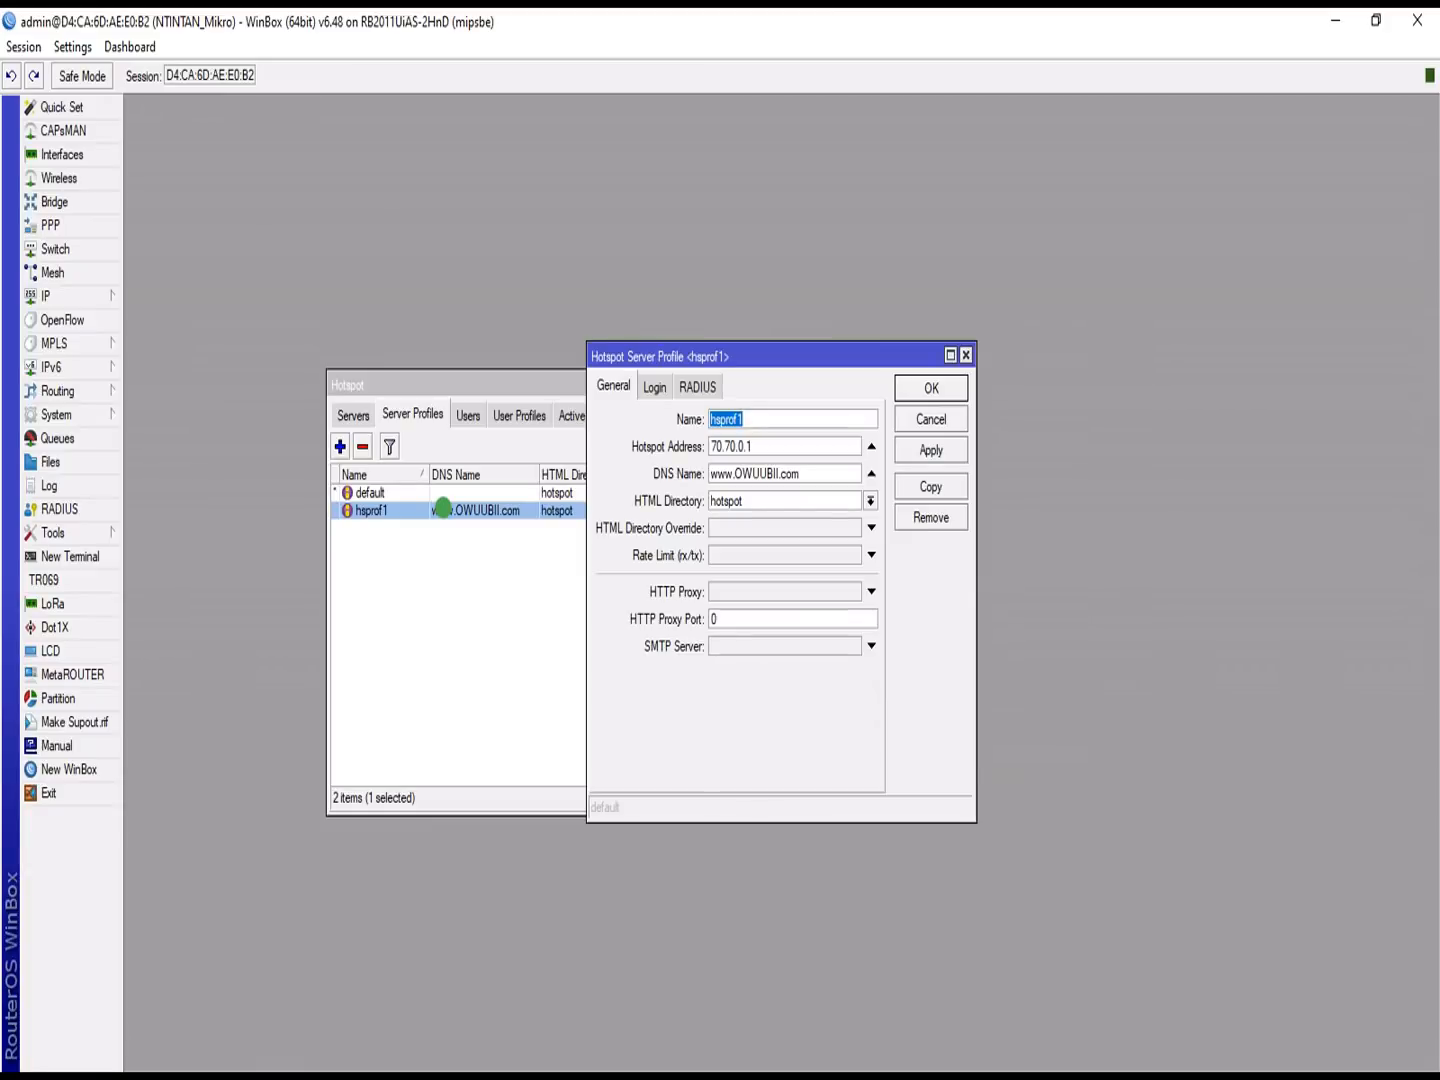
{"action": "left_click", "coordinate": [654, 385]}
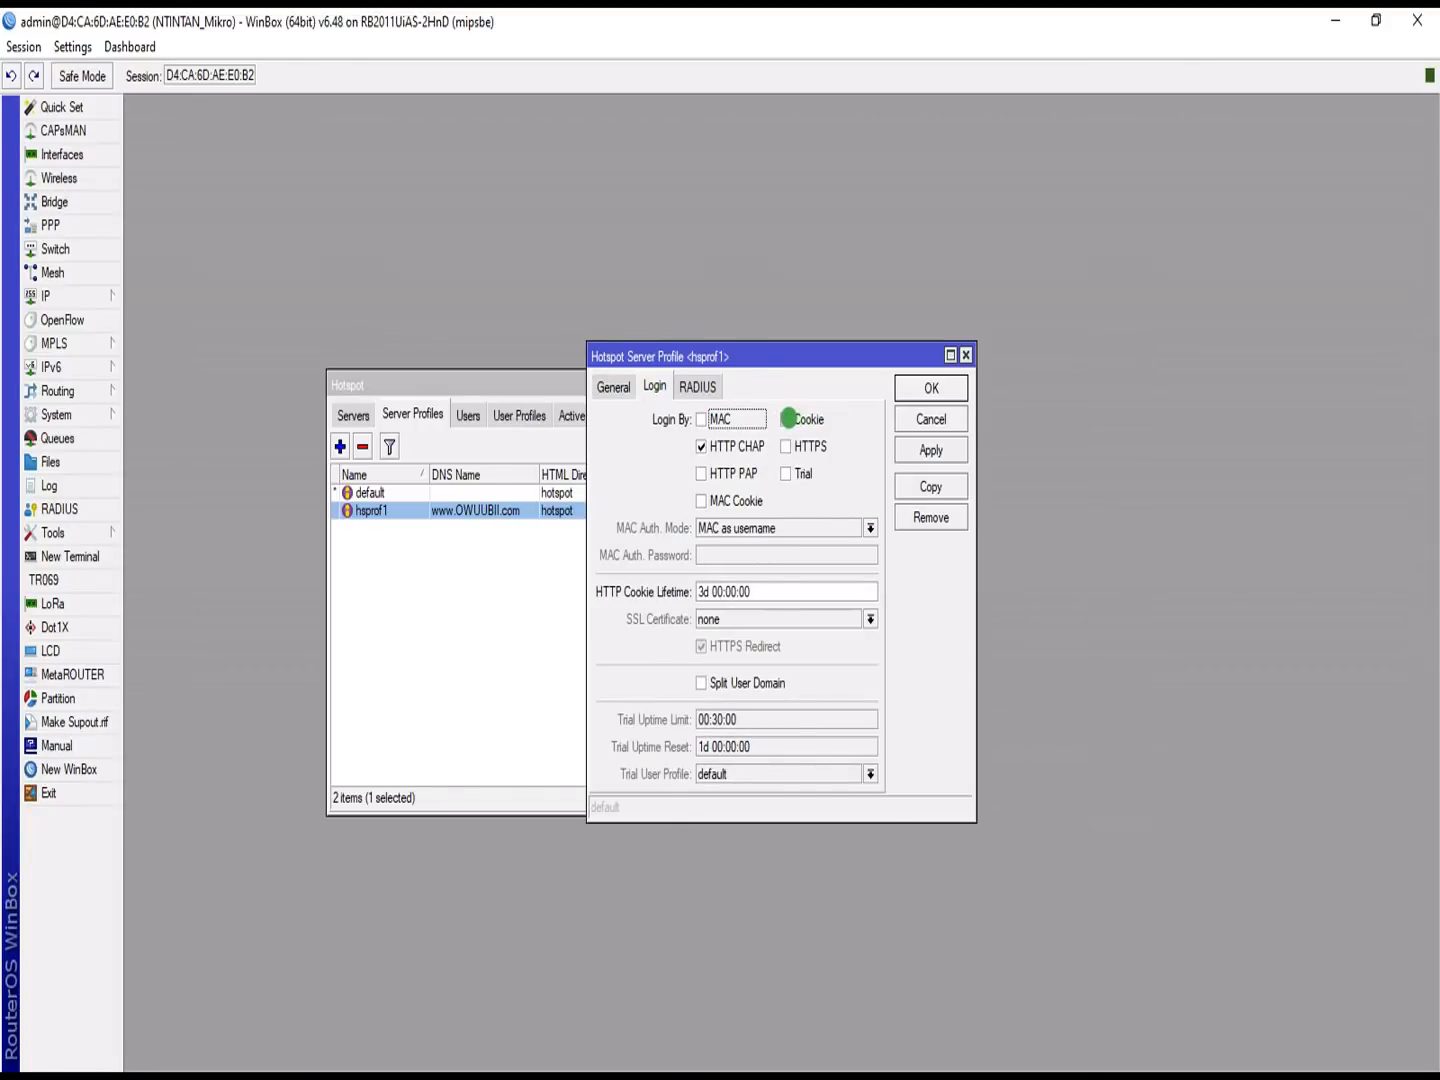
{"action": "left_click", "coordinate": [789, 419]}
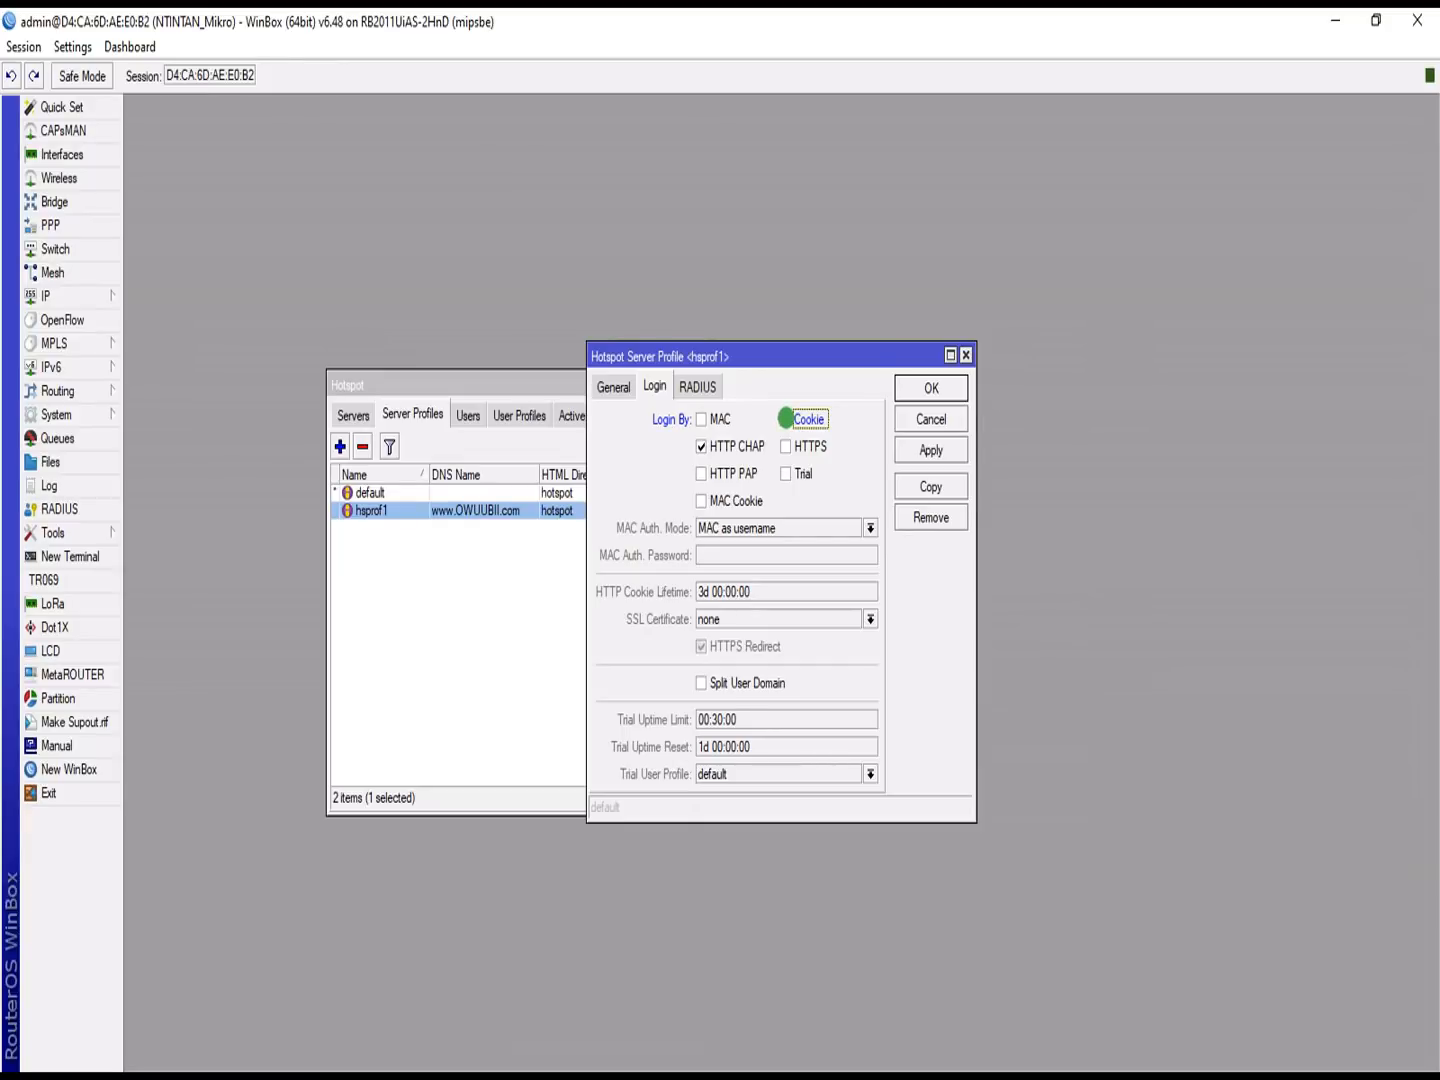
{"action": "left_click", "coordinate": [695, 386]}
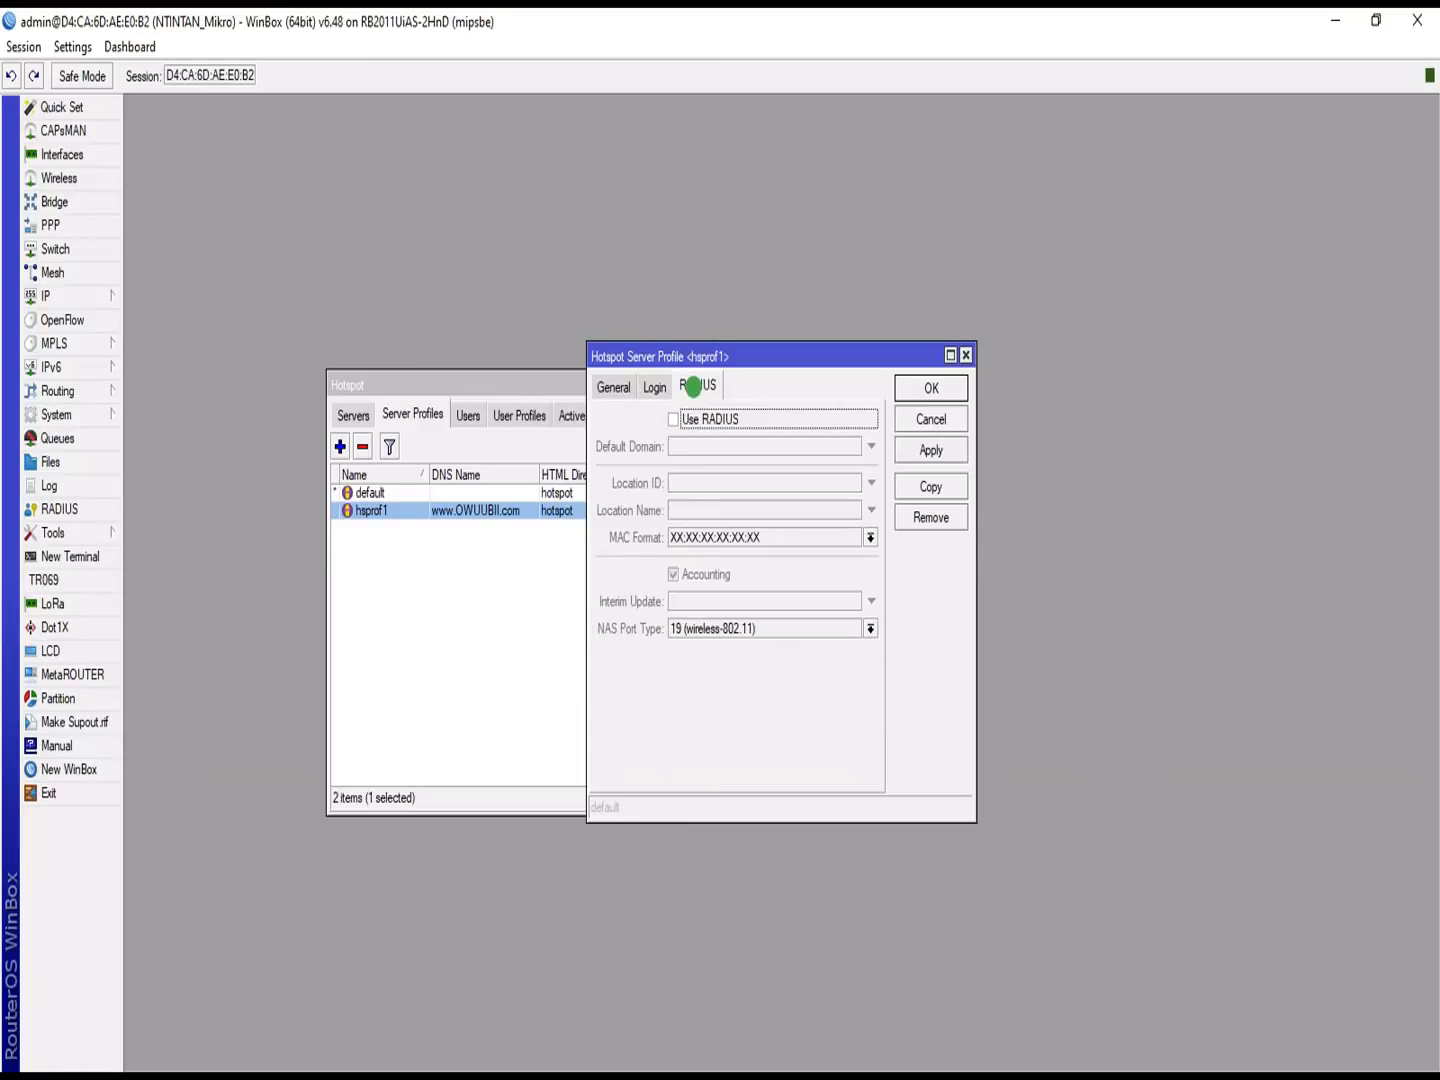
{"action": "left_click", "coordinate": [672, 419]}
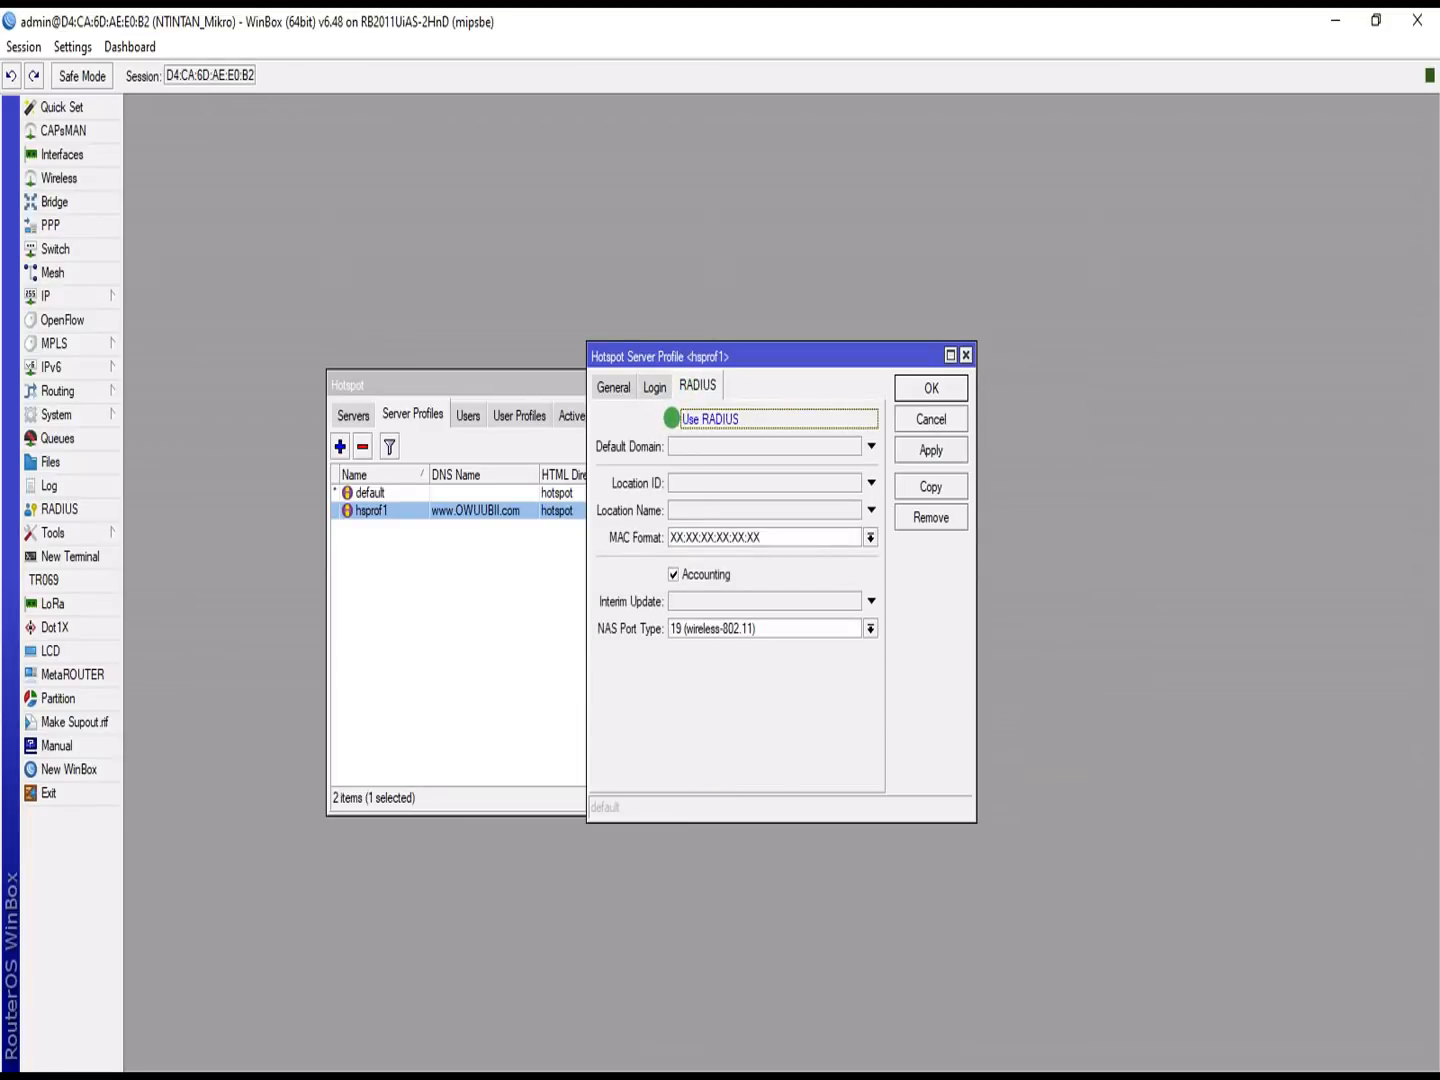
{"action": "left_click", "coordinate": [932, 450]}
{"action": "left_click", "coordinate": [921, 389]}
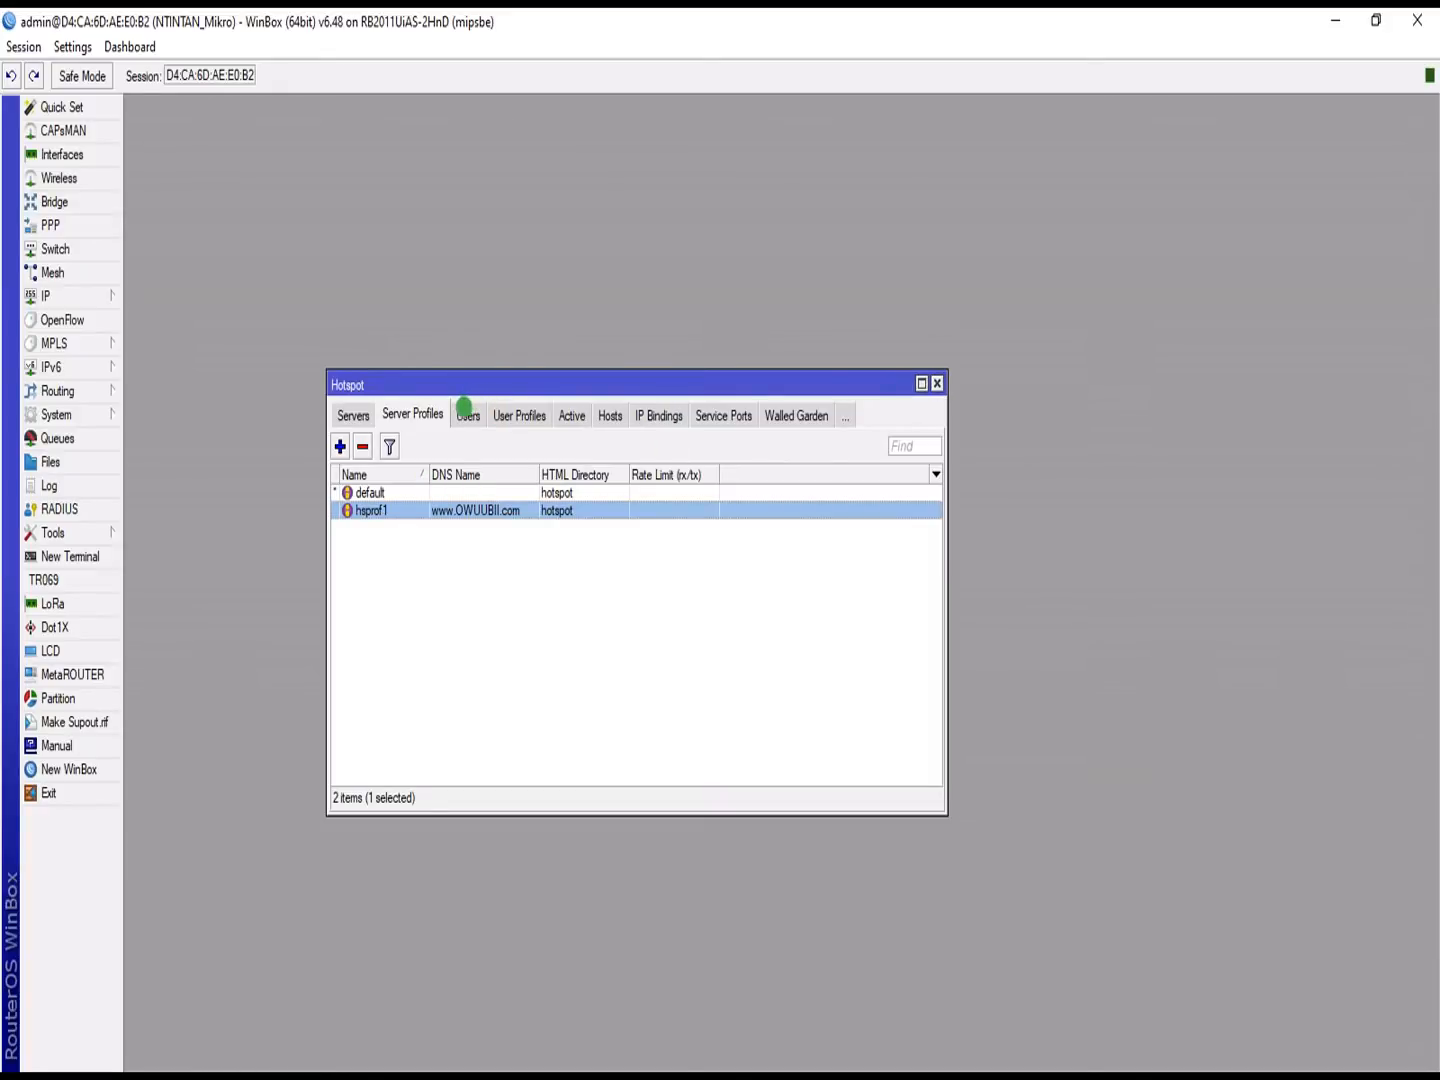
Step: Select hotspot1 on the Servers list and bring up the ping 1.1.1.1 -t Command Prompt
{"action": "left_click", "coordinate": [354, 413]}
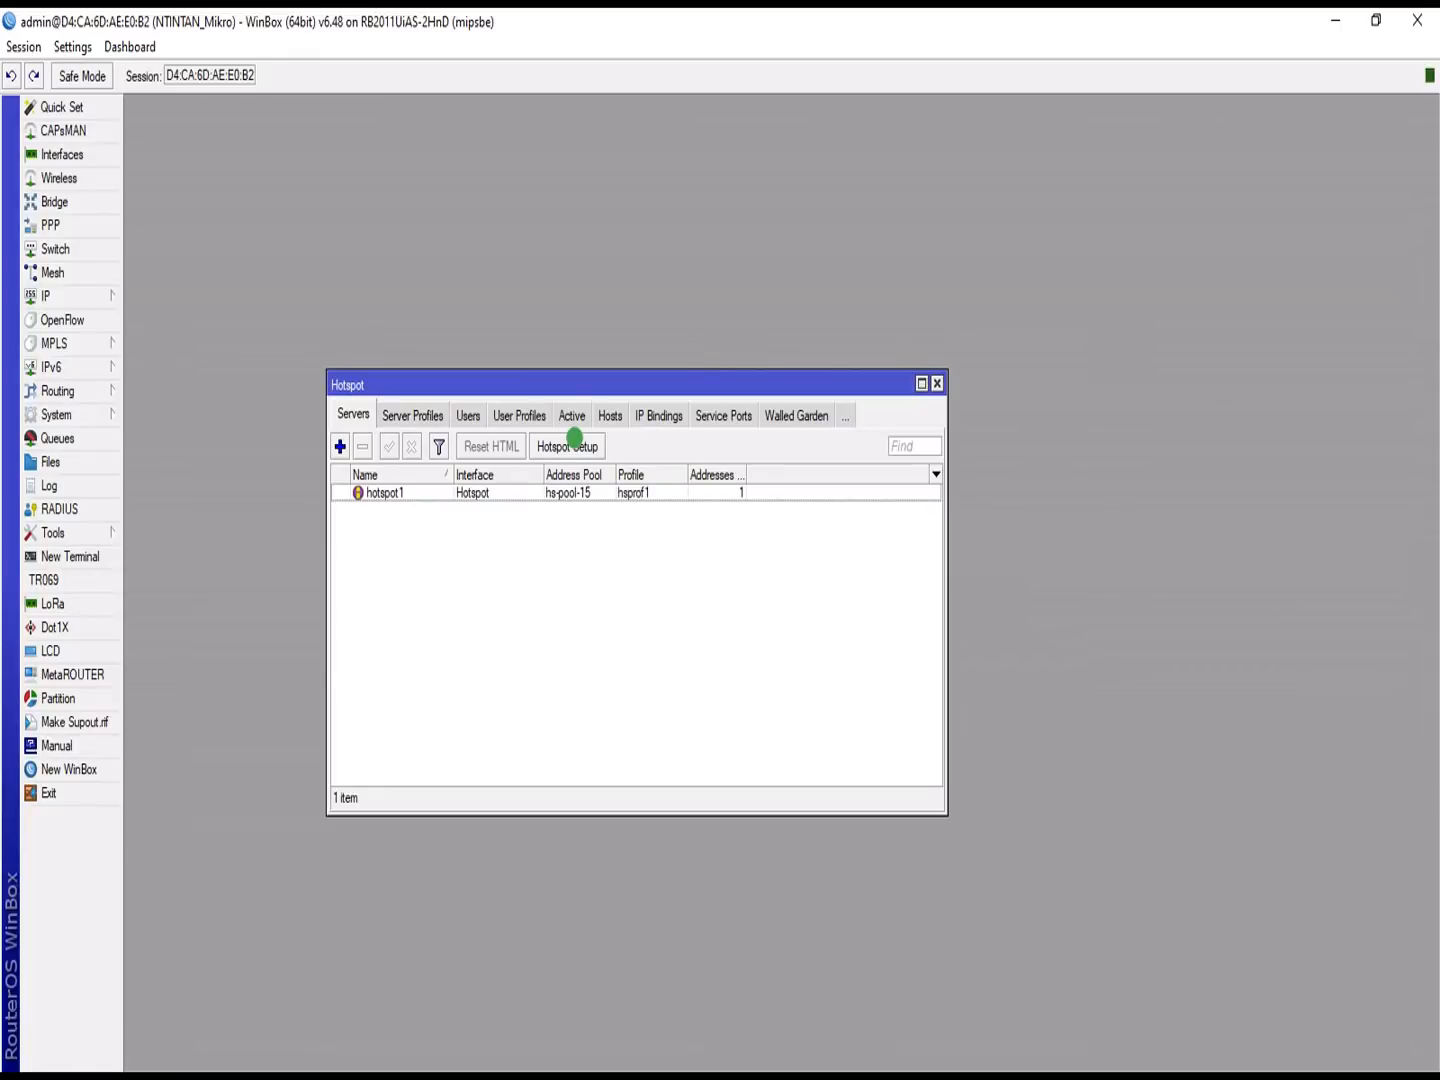
{"action": "left_click", "coordinate": [574, 438]}
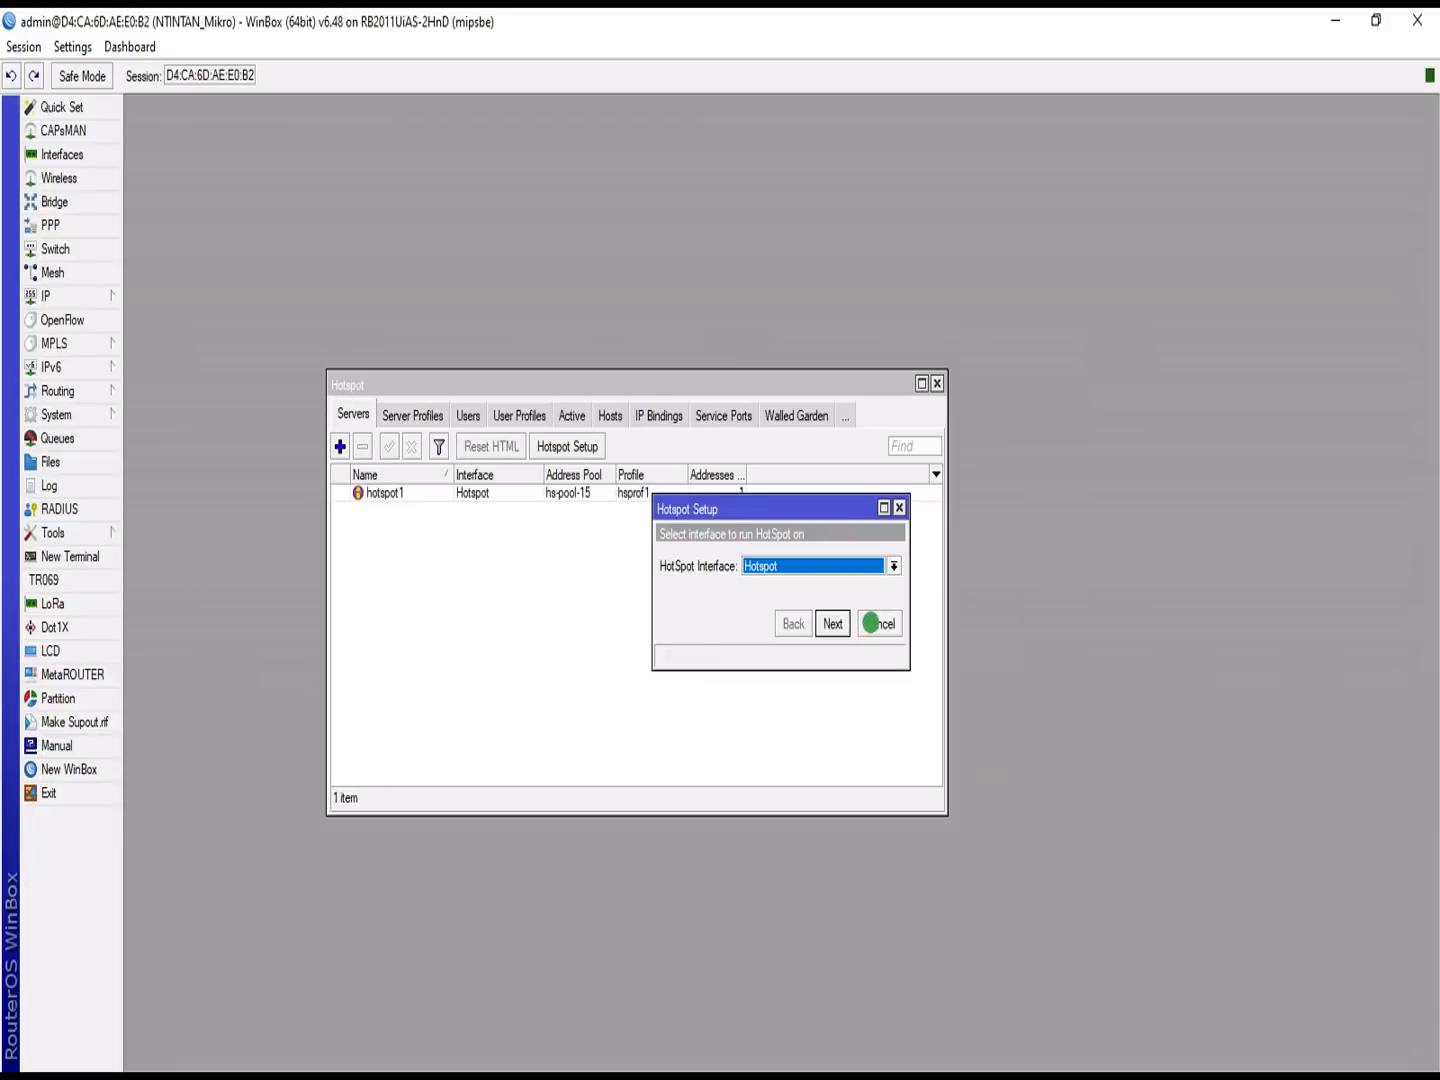
{"action": "left_click", "coordinate": [870, 623]}
{"action": "left_click", "coordinate": [405, 489]}
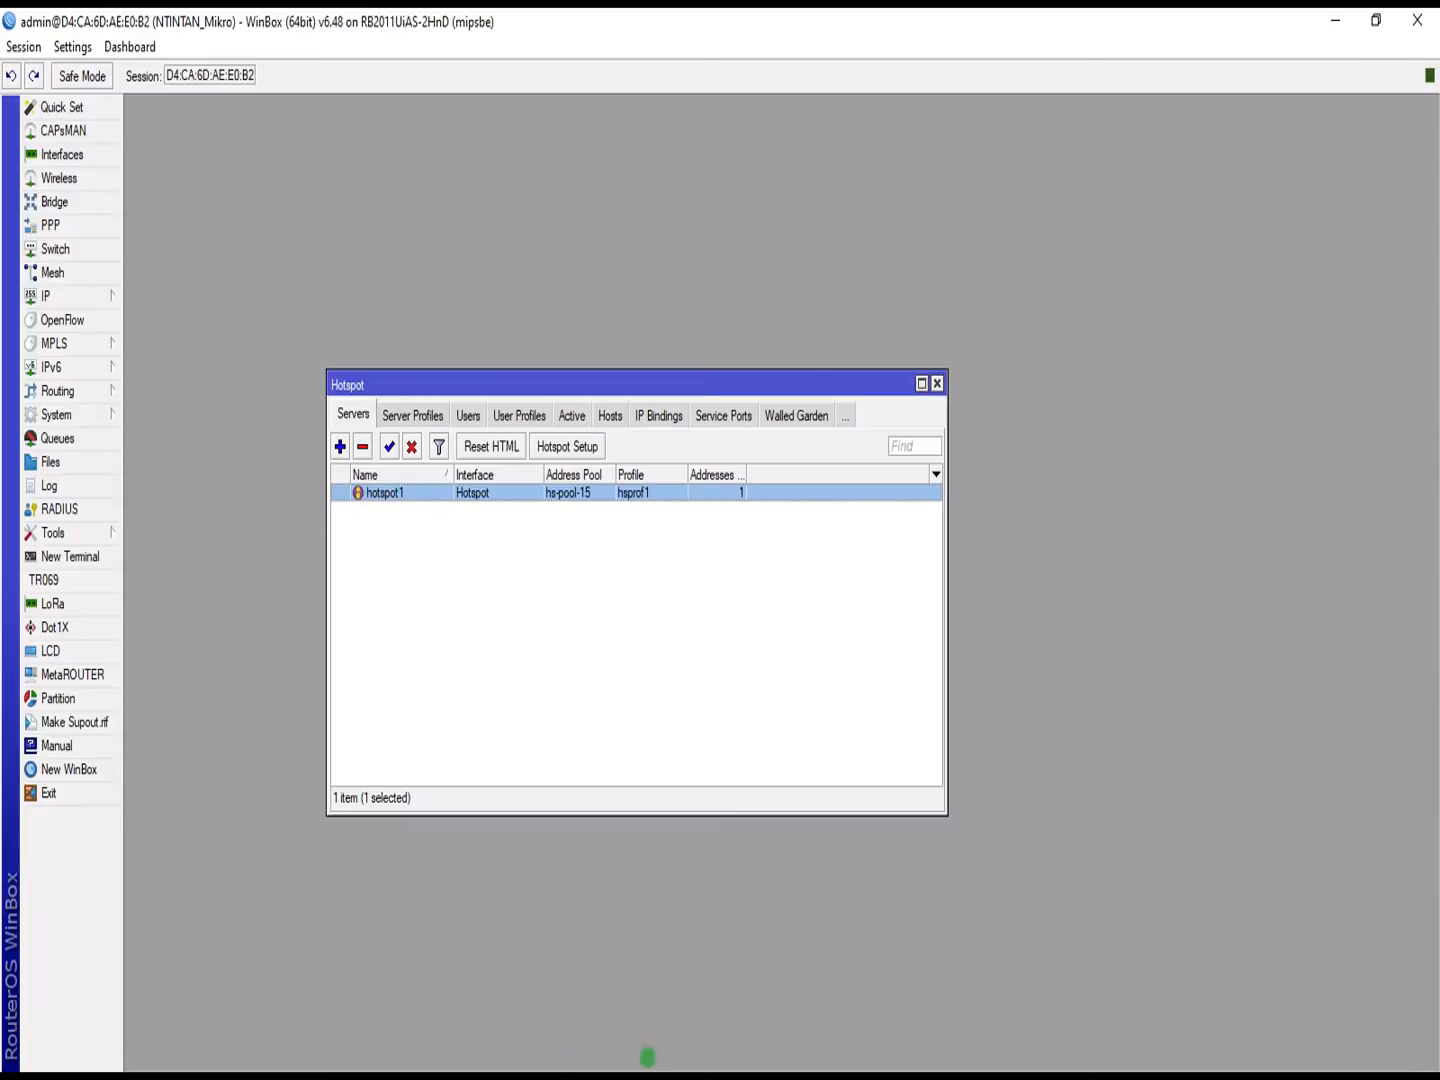
{"action": "key", "text": "super"}
{"action": "left_click", "coordinate": [768, 1050]}
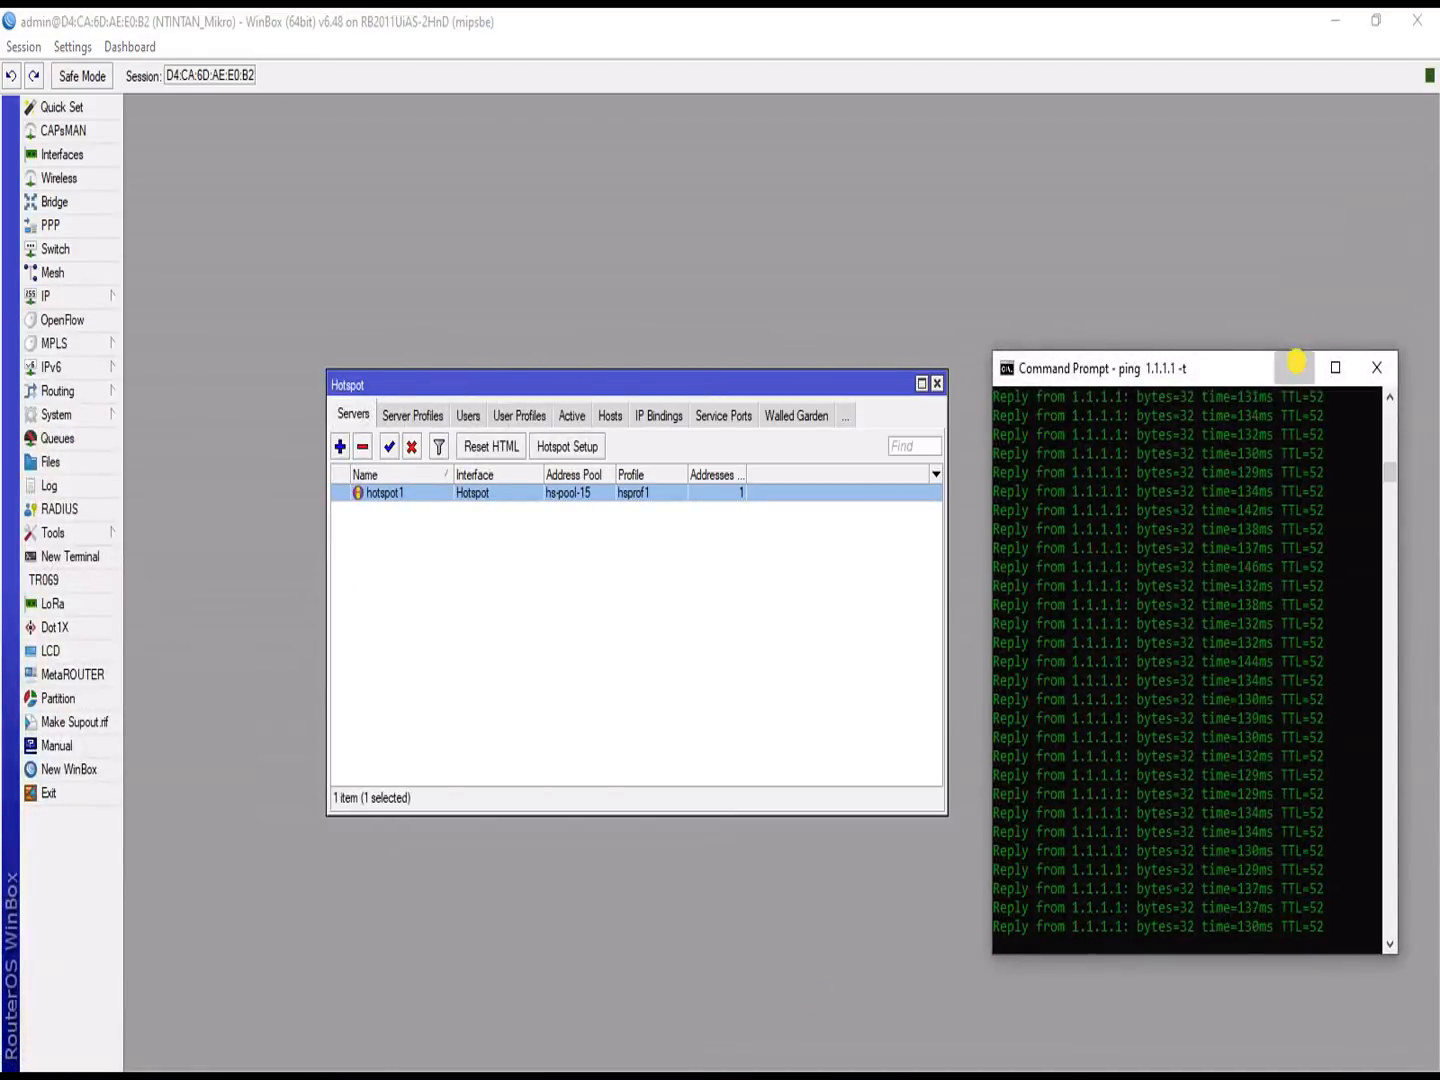
Step: Remove the hotspot1 server and the hsprof1 server profile, ending on the empty Servers list
{"action": "left_click", "coordinate": [1294, 367]}
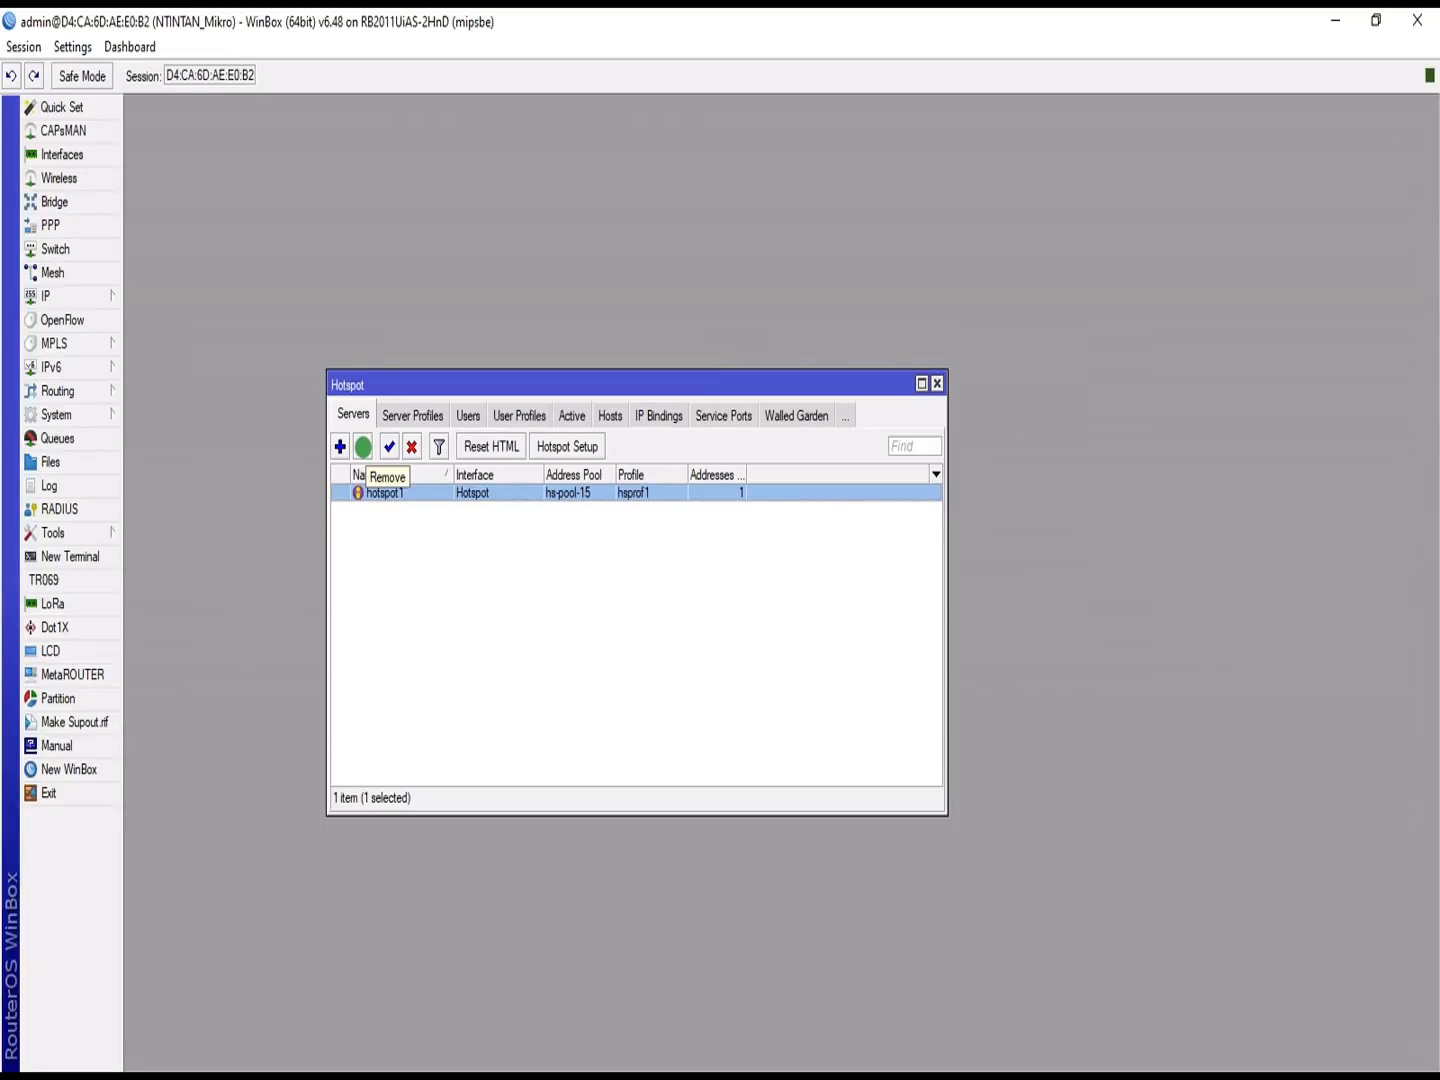
{"action": "left_click", "coordinate": [364, 445]}
{"action": "left_click", "coordinate": [394, 413]}
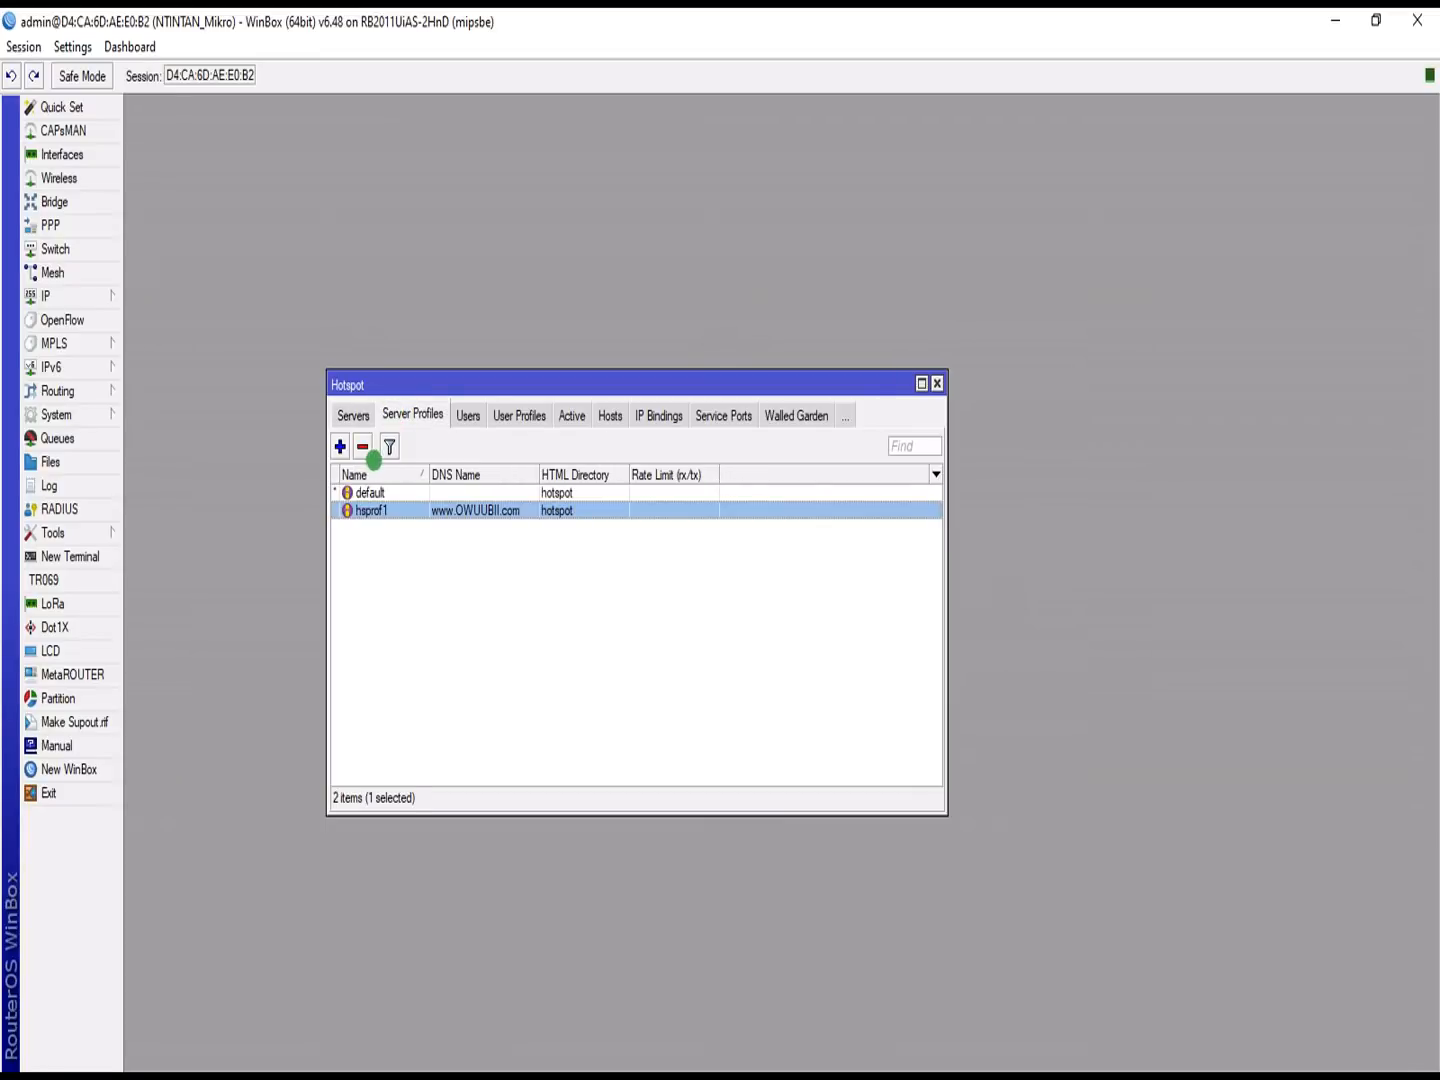
{"action": "left_click", "coordinate": [363, 445]}
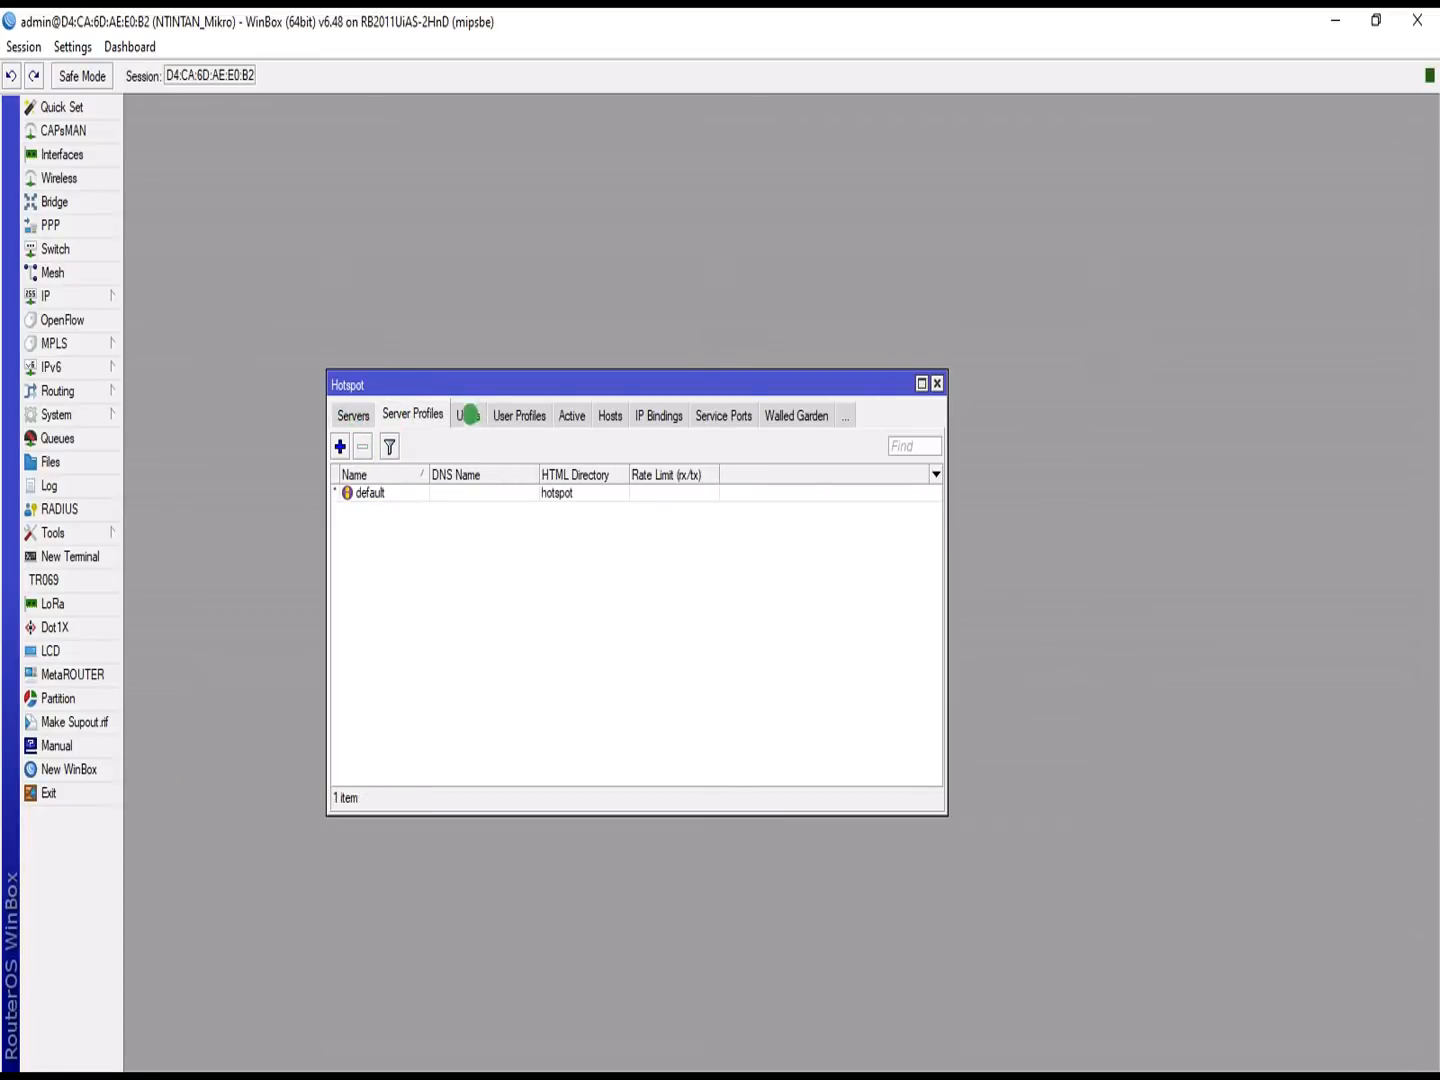
{"action": "left_click", "coordinate": [476, 419]}
{"action": "left_click", "coordinate": [354, 410]}
{"action": "left_click", "coordinate": [354, 409]}
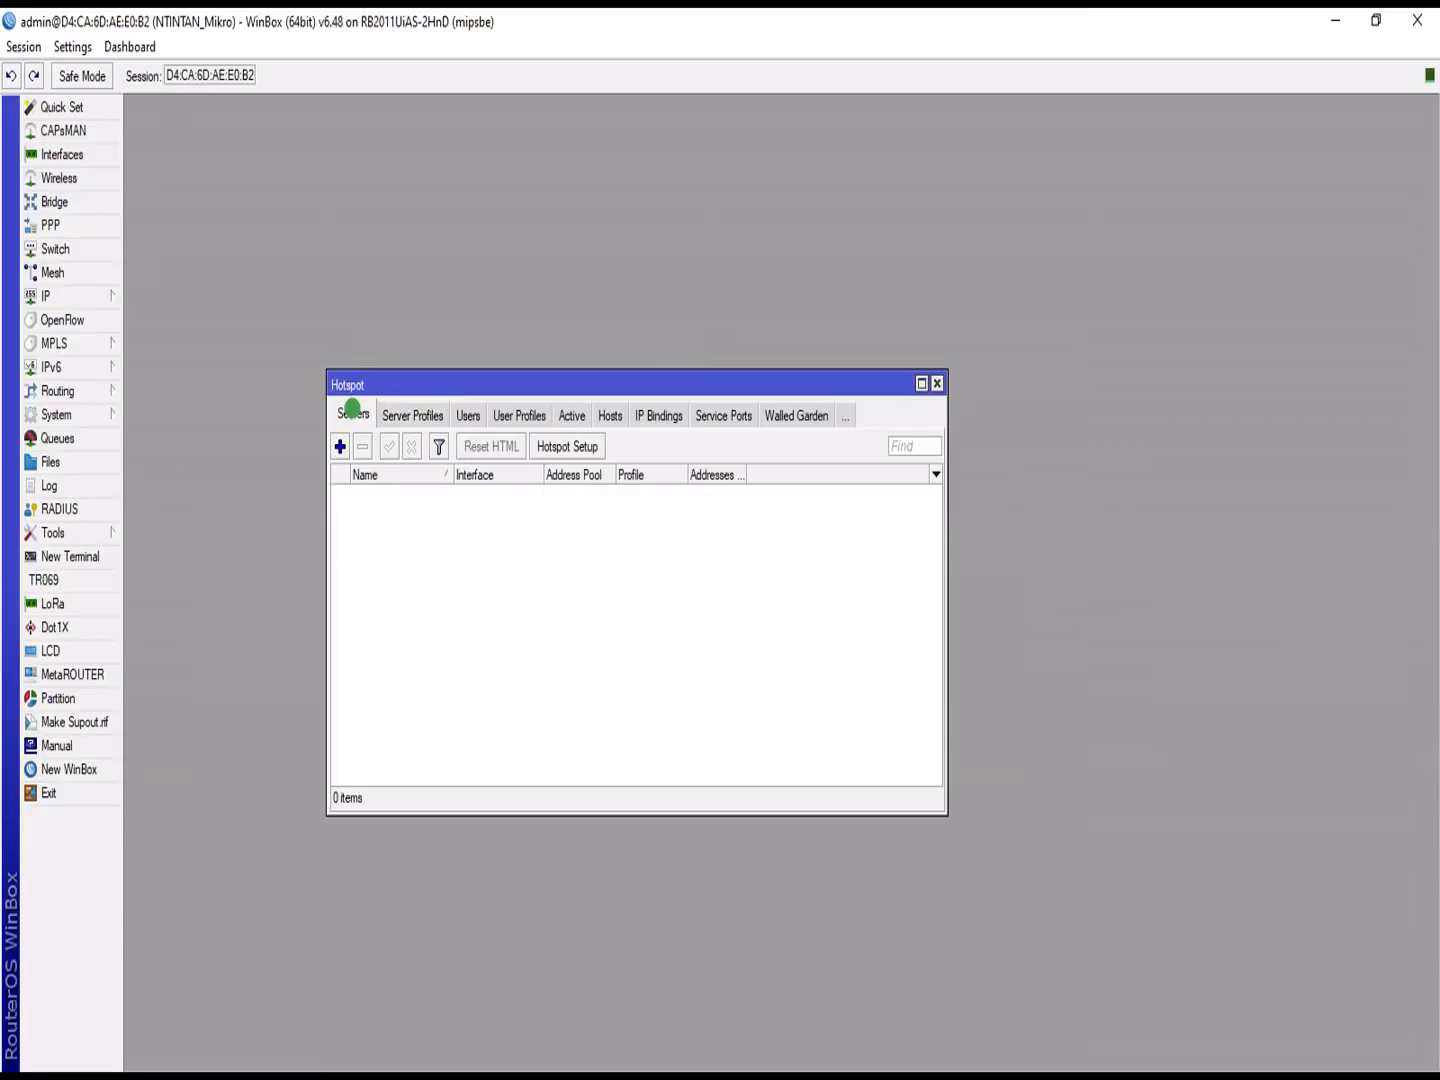
Step: Rerun Hotspot Setup on the Hotspot interface with default address and pool, no certificate, no SMTP
{"action": "left_click", "coordinate": [565, 445]}
{"action": "left_click", "coordinate": [775, 567]}
{"action": "left_click", "coordinate": [773, 566]}
{"action": "left_click", "coordinate": [832, 623]}
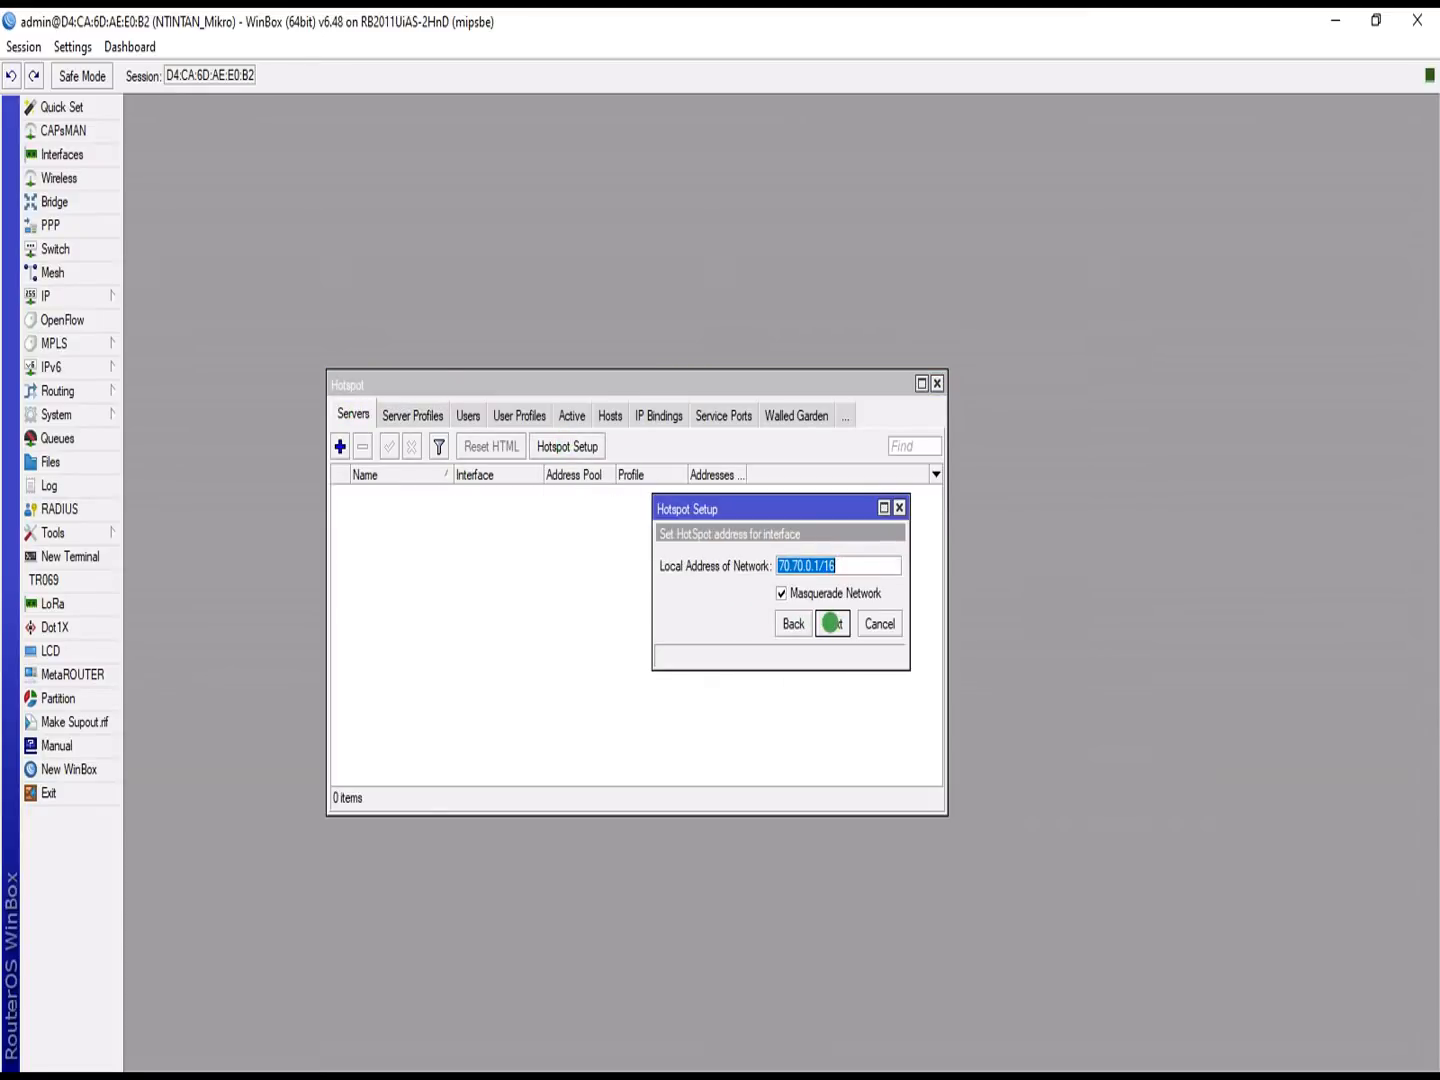
{"action": "left_click", "coordinate": [832, 624]}
{"action": "left_click", "coordinate": [831, 624]}
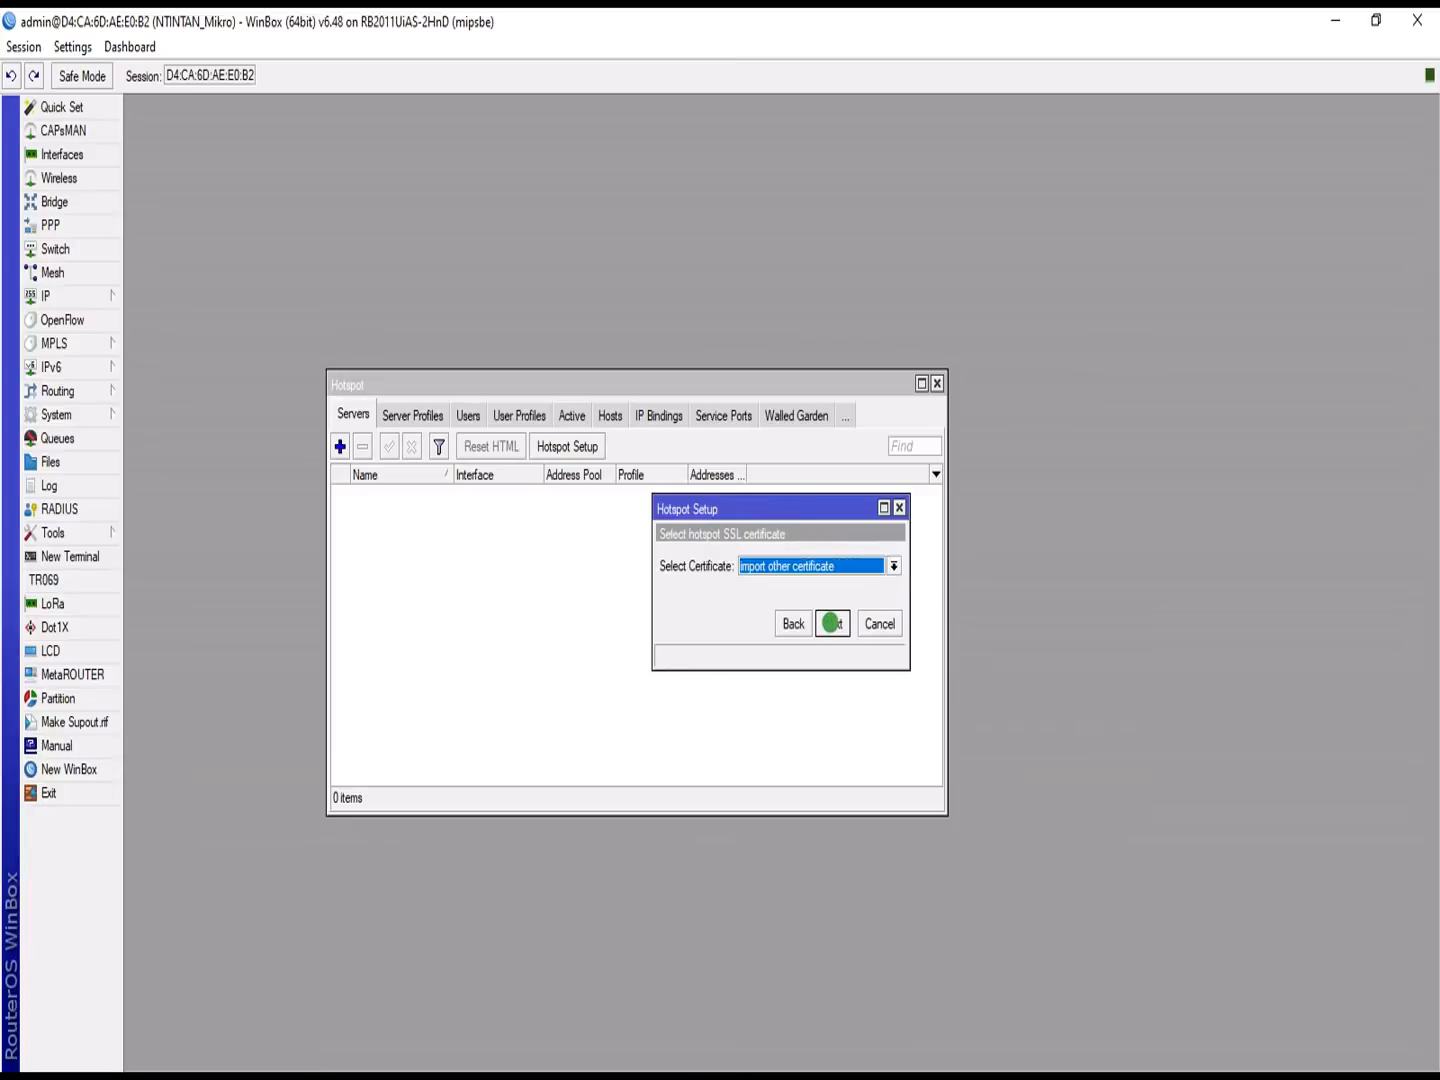
{"action": "left_click", "coordinate": [831, 623]}
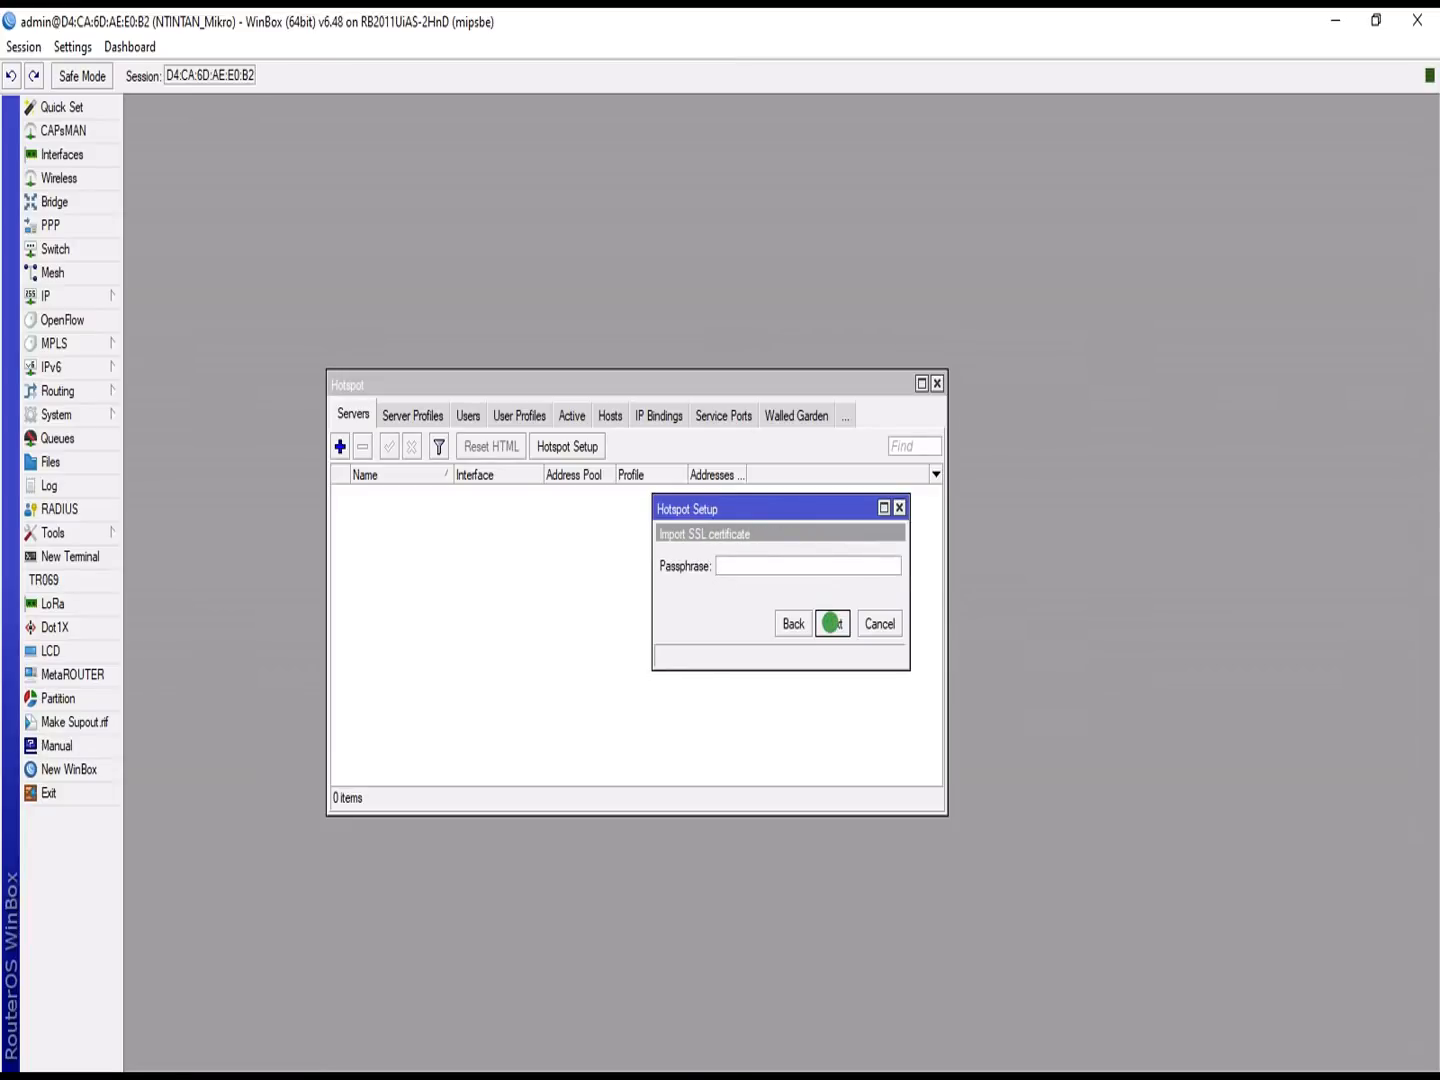
{"action": "left_click", "coordinate": [792, 624]}
{"action": "left_click", "coordinate": [790, 567]}
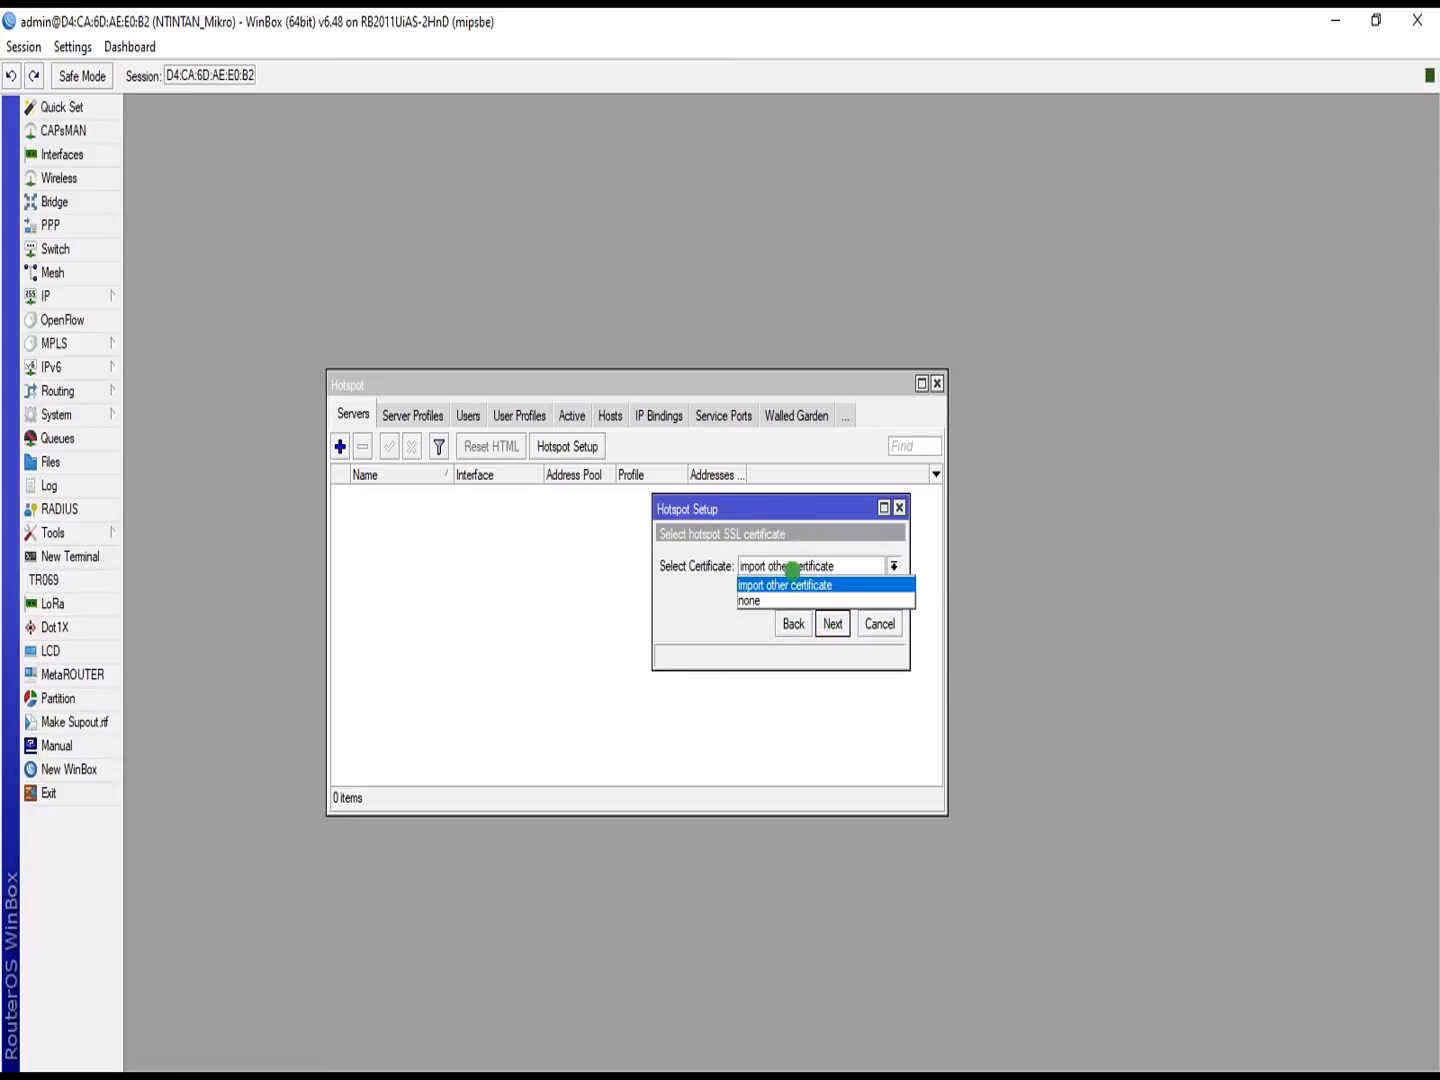
{"action": "left_click", "coordinate": [766, 600]}
{"action": "left_click", "coordinate": [833, 621]}
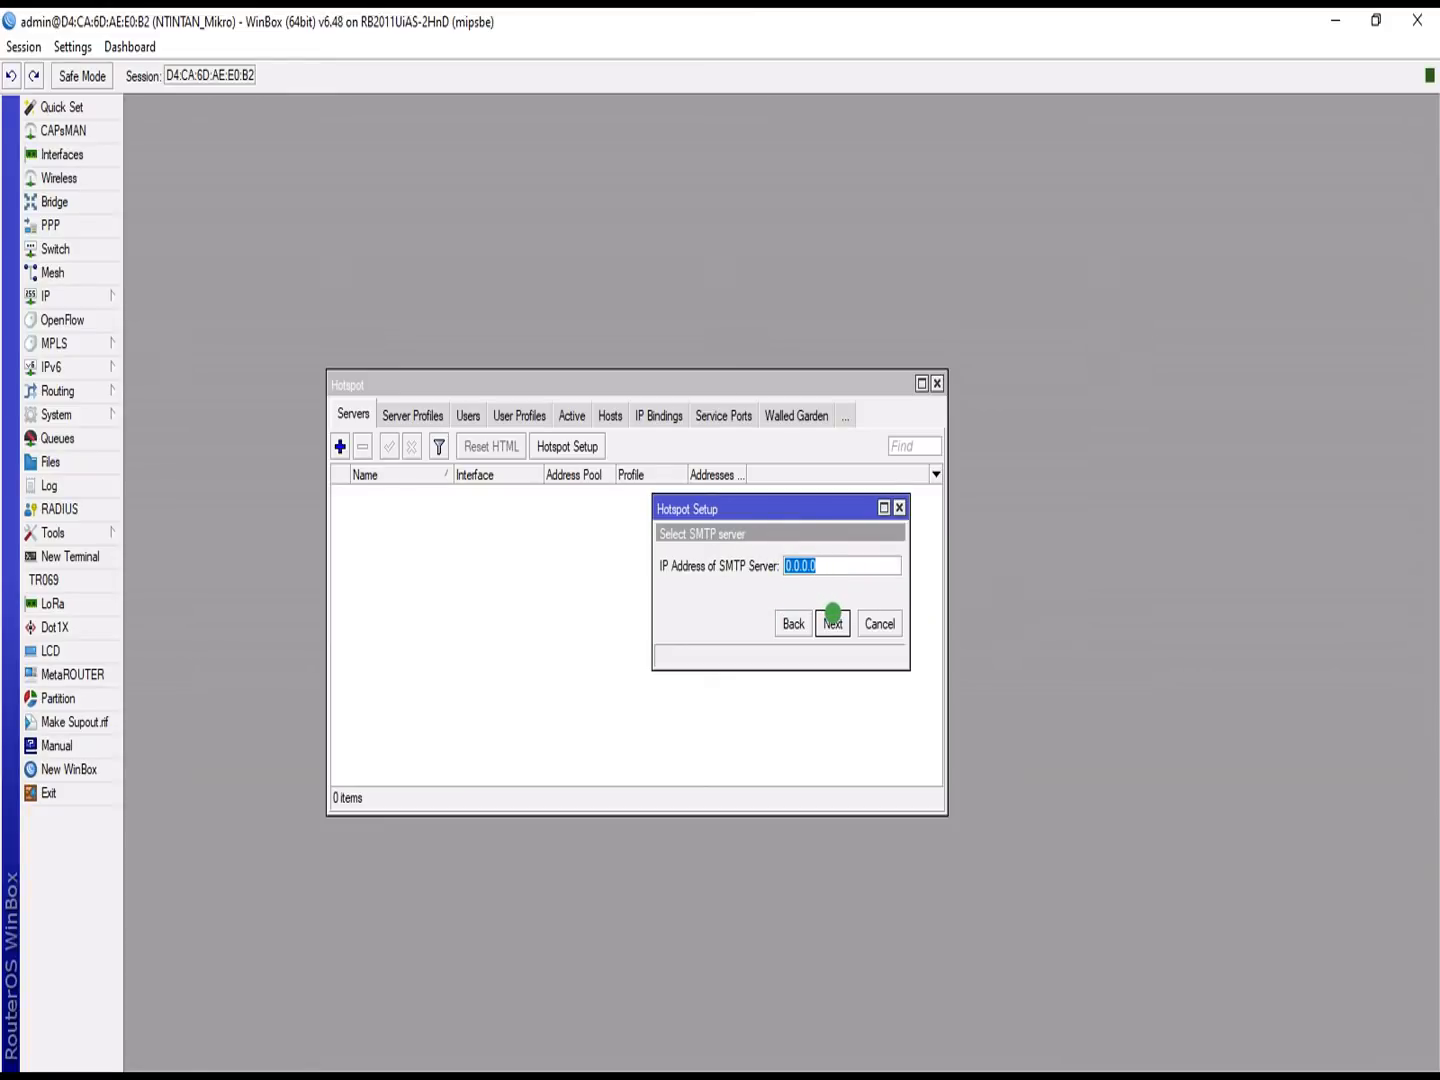
{"action": "left_click", "coordinate": [833, 621]}
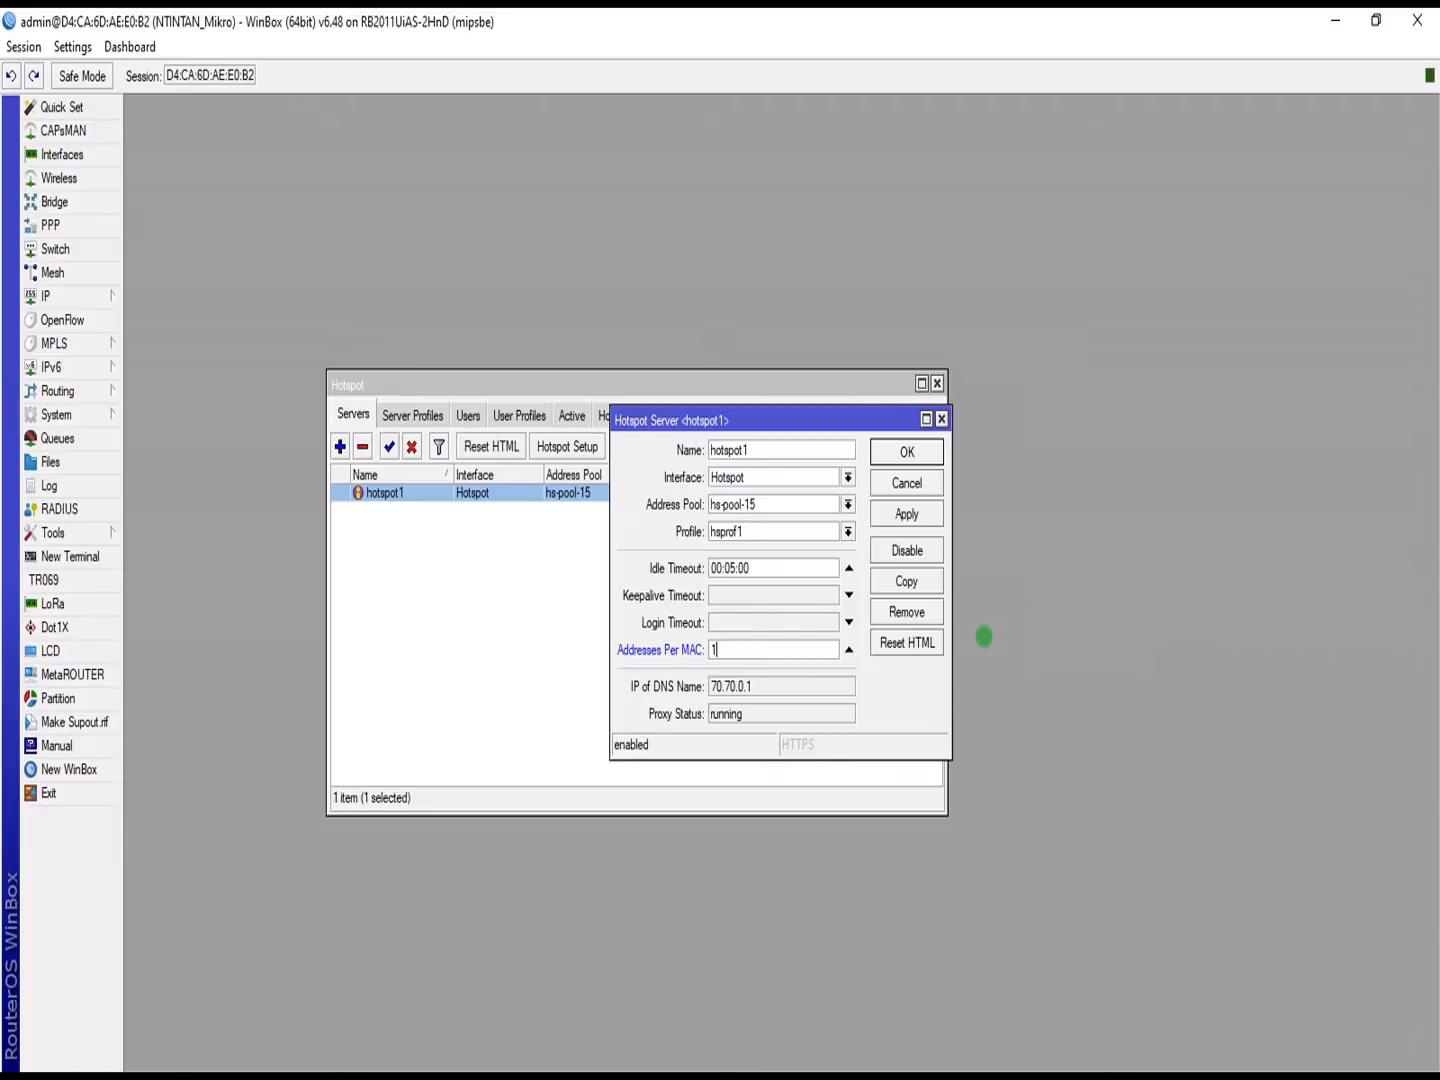
Step: Save the hotspot1 server settings and tick Use RADIUS on the hsprof1 profile
{"action": "left_click", "coordinate": [894, 512]}
{"action": "left_click", "coordinate": [893, 451]}
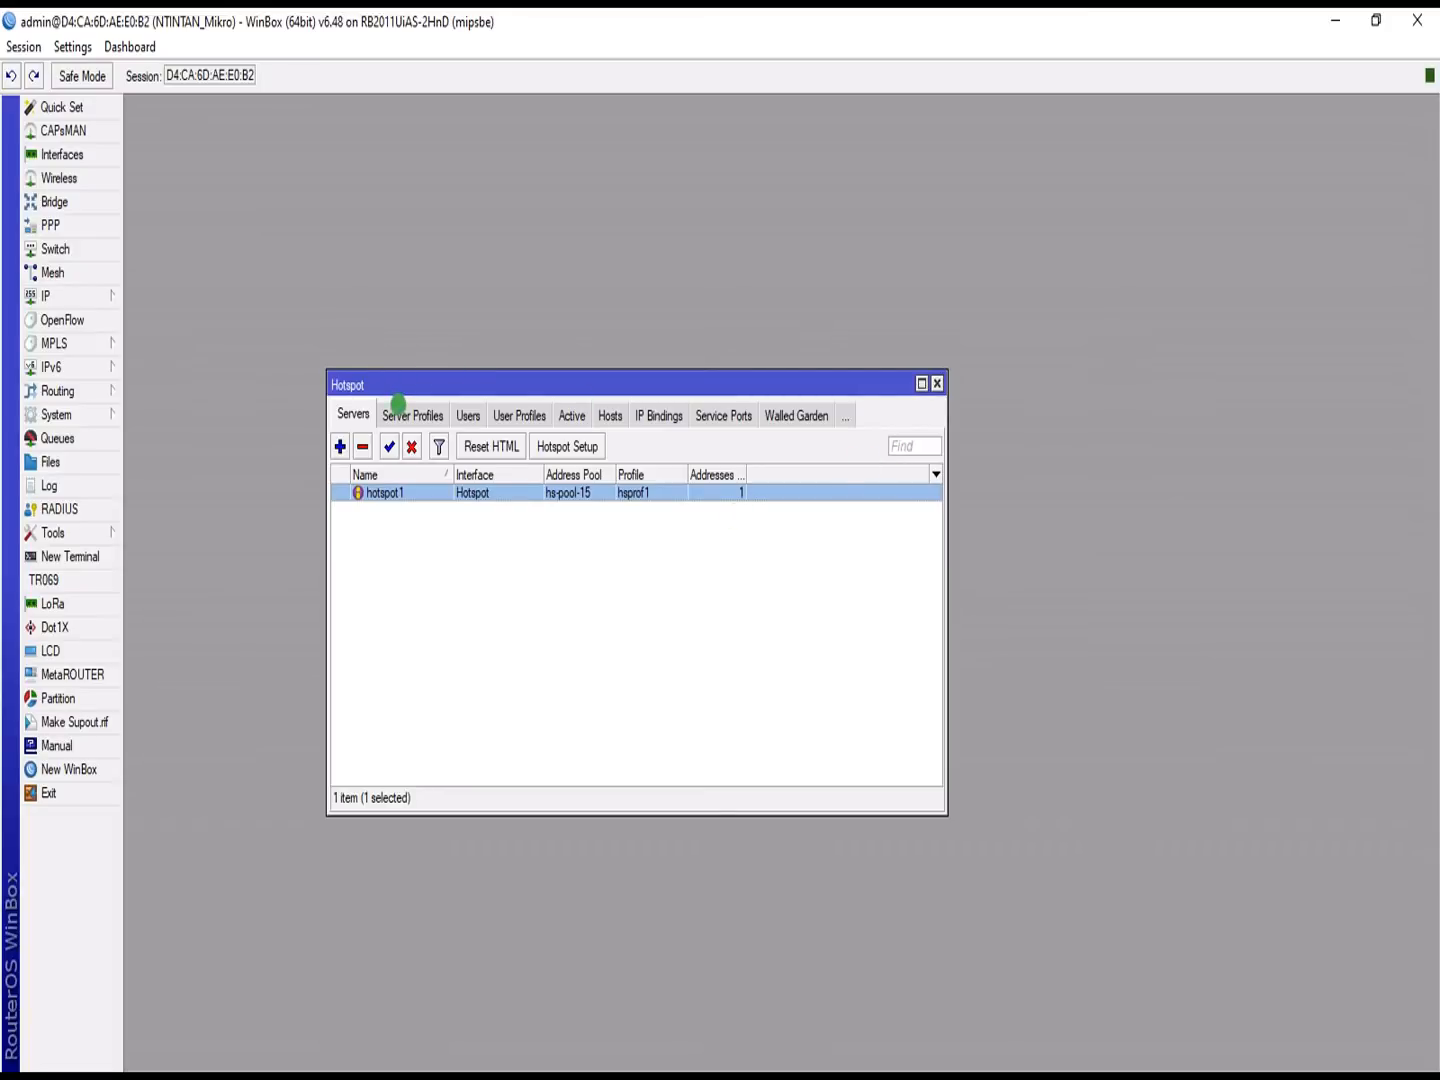
{"action": "left_click", "coordinate": [399, 410]}
{"action": "double_click", "coordinate": [399, 507]}
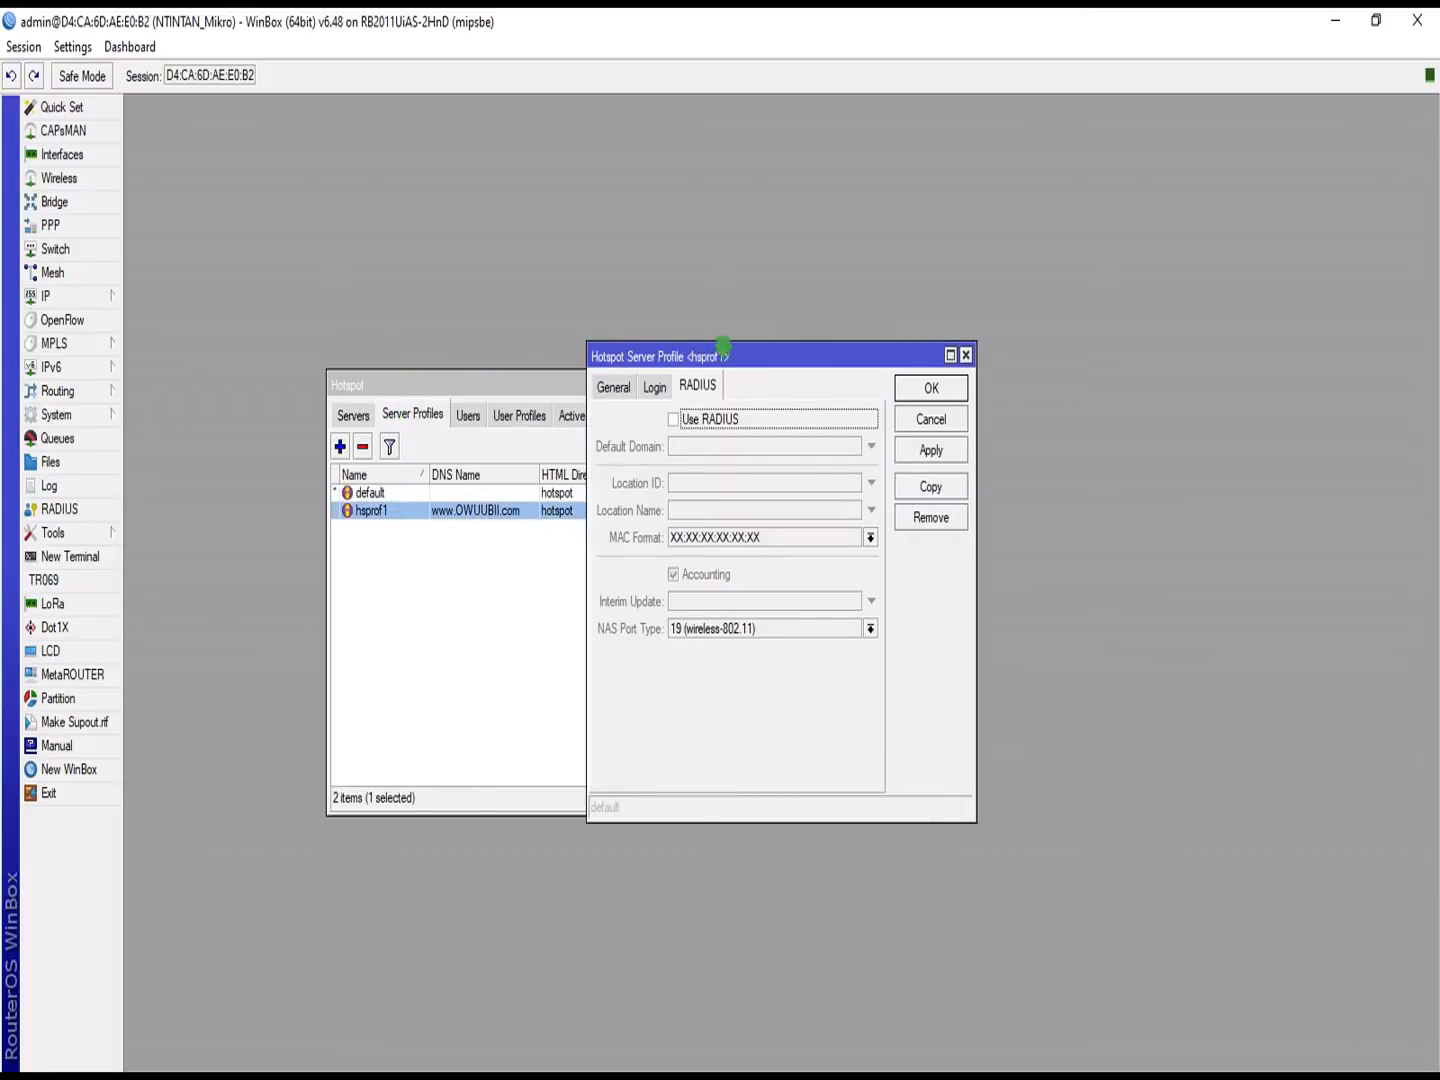
{"action": "left_click", "coordinate": [673, 419]}
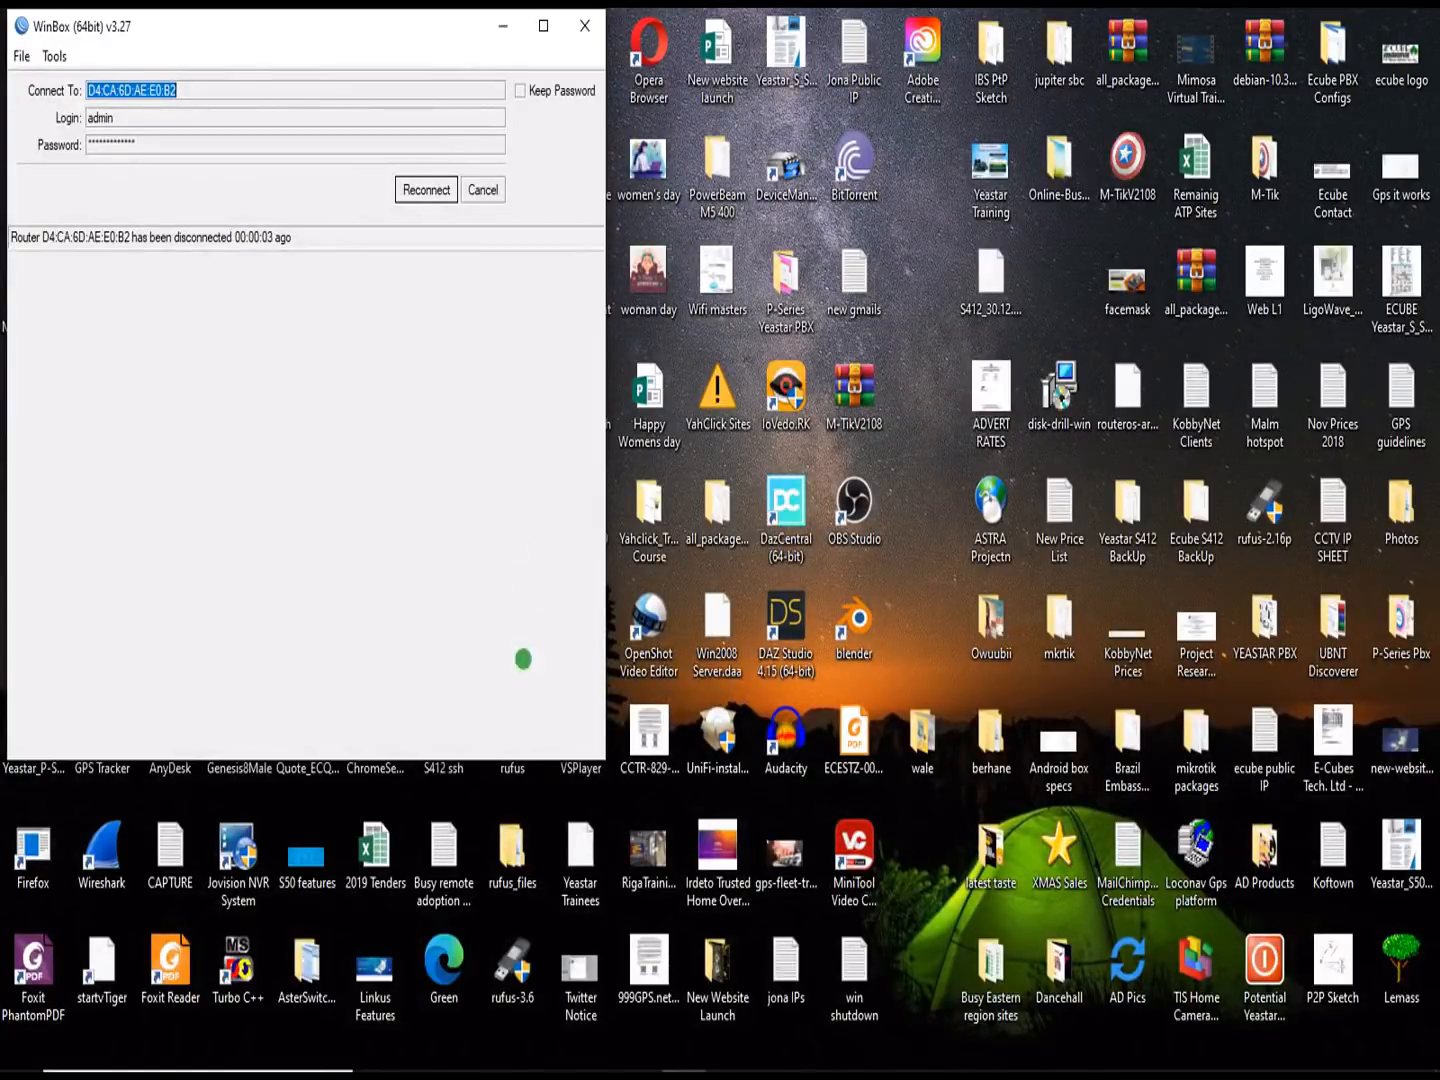
Step: Check the running ping Command Prompt, then return to the WinBox login window
{"action": "mouse_move", "coordinate": [547, 1067]}
{"action": "left_click", "coordinate": [774, 1048]}
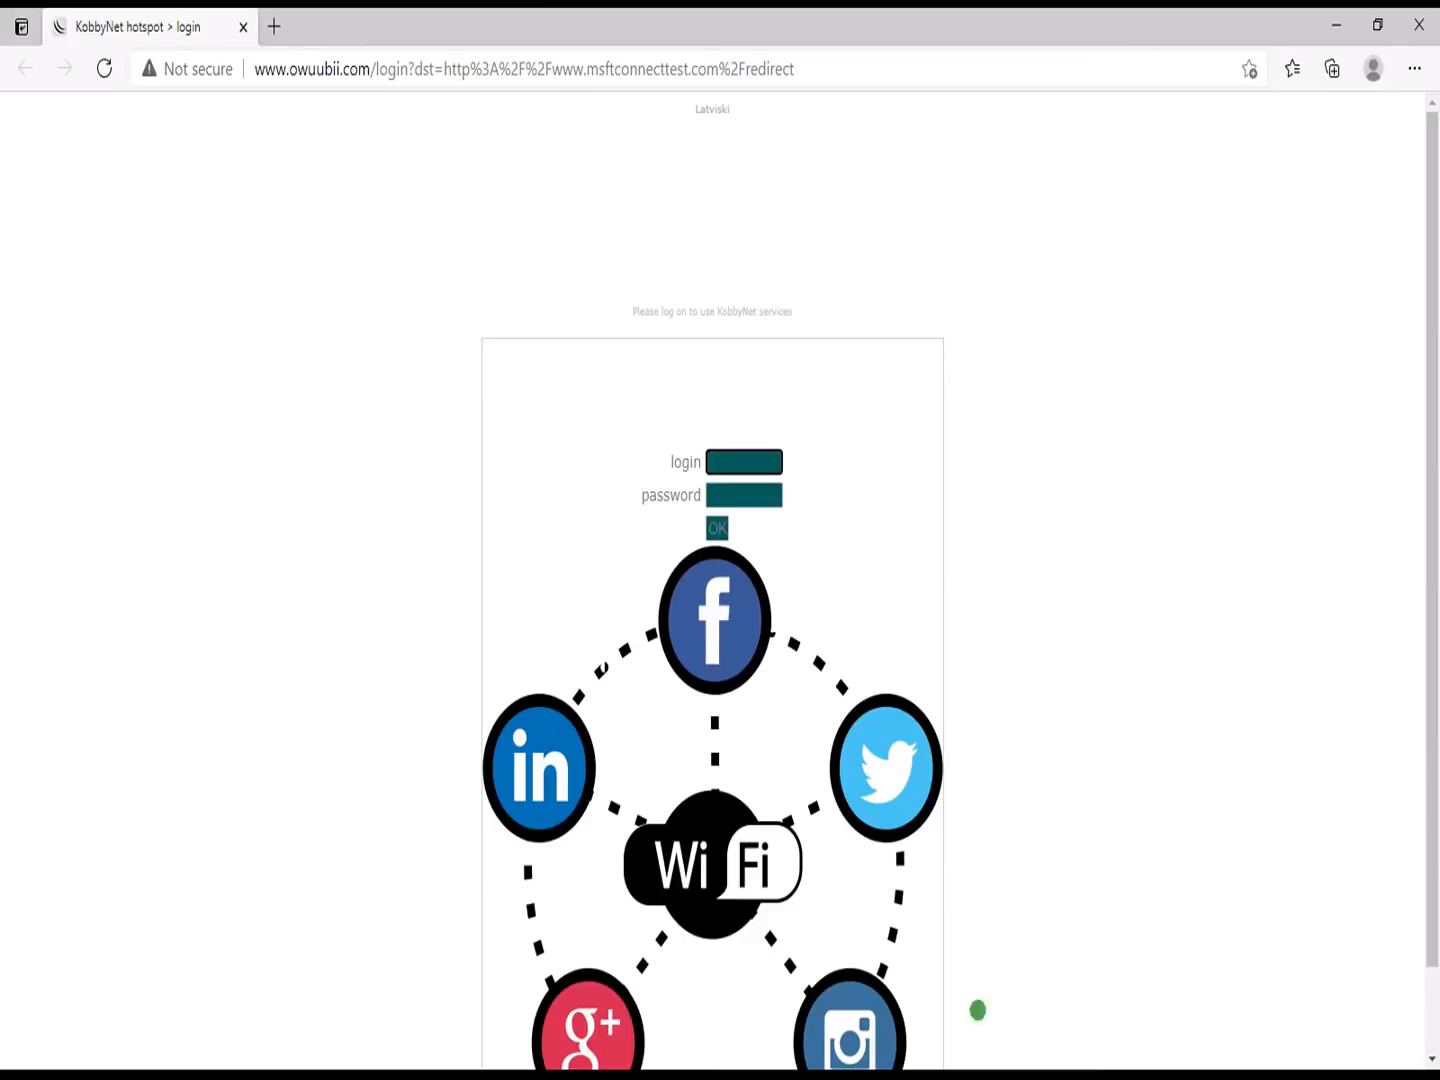
{"action": "key", "text": "super"}
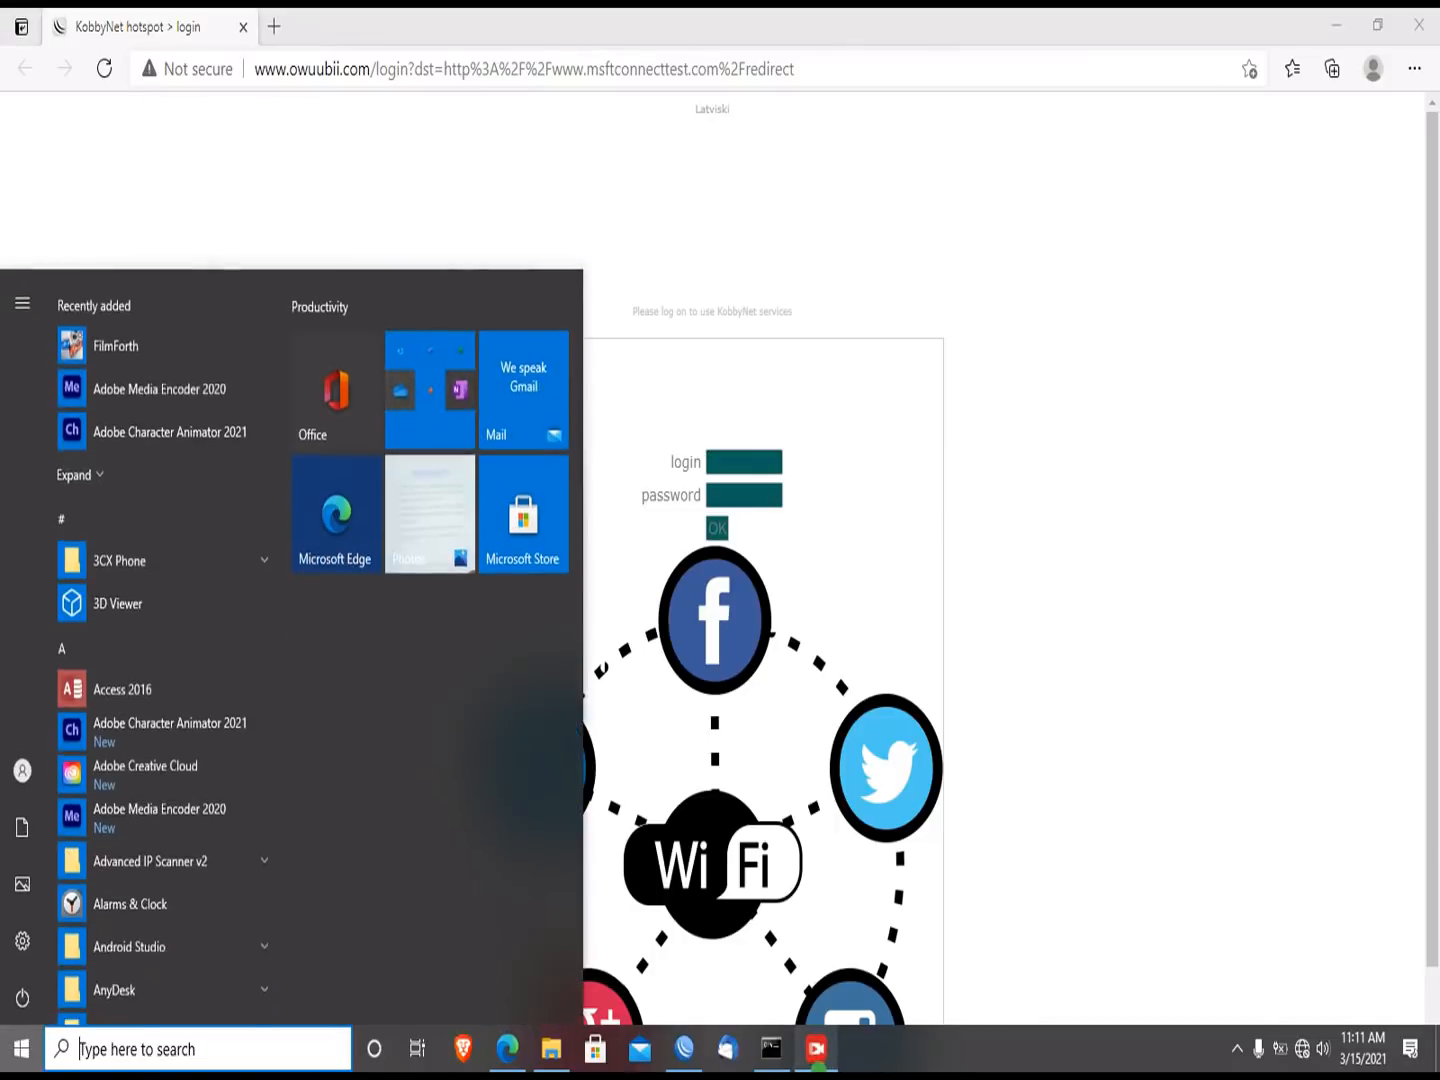
{"action": "left_click", "coordinate": [769, 1049]}
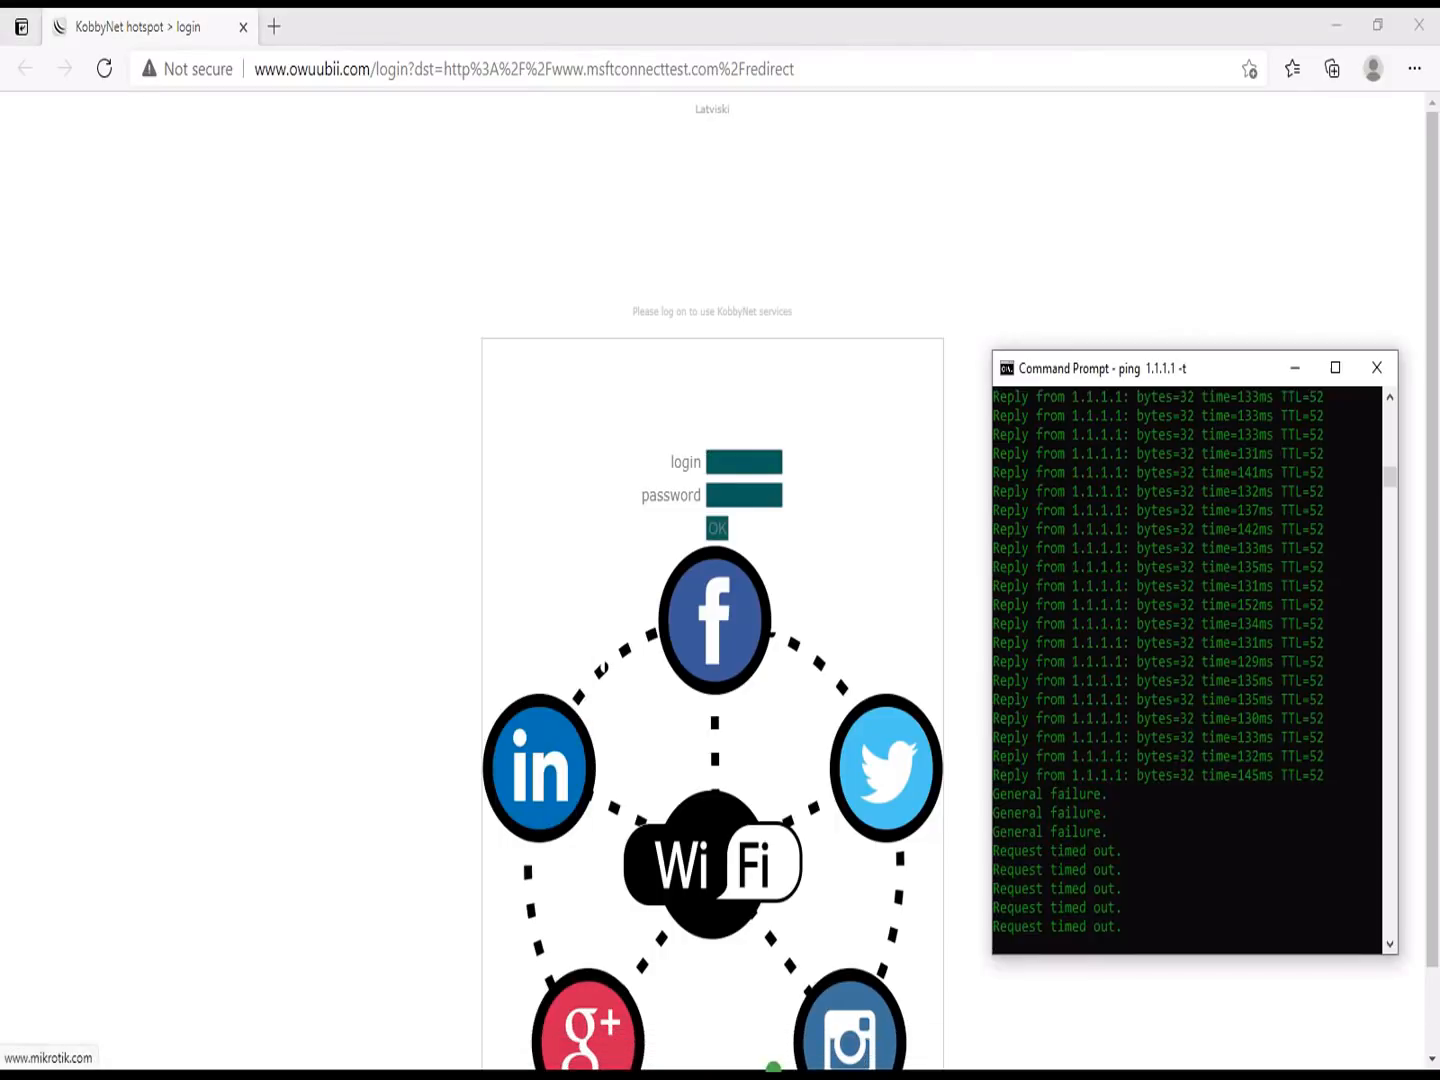
{"action": "key", "text": "super"}
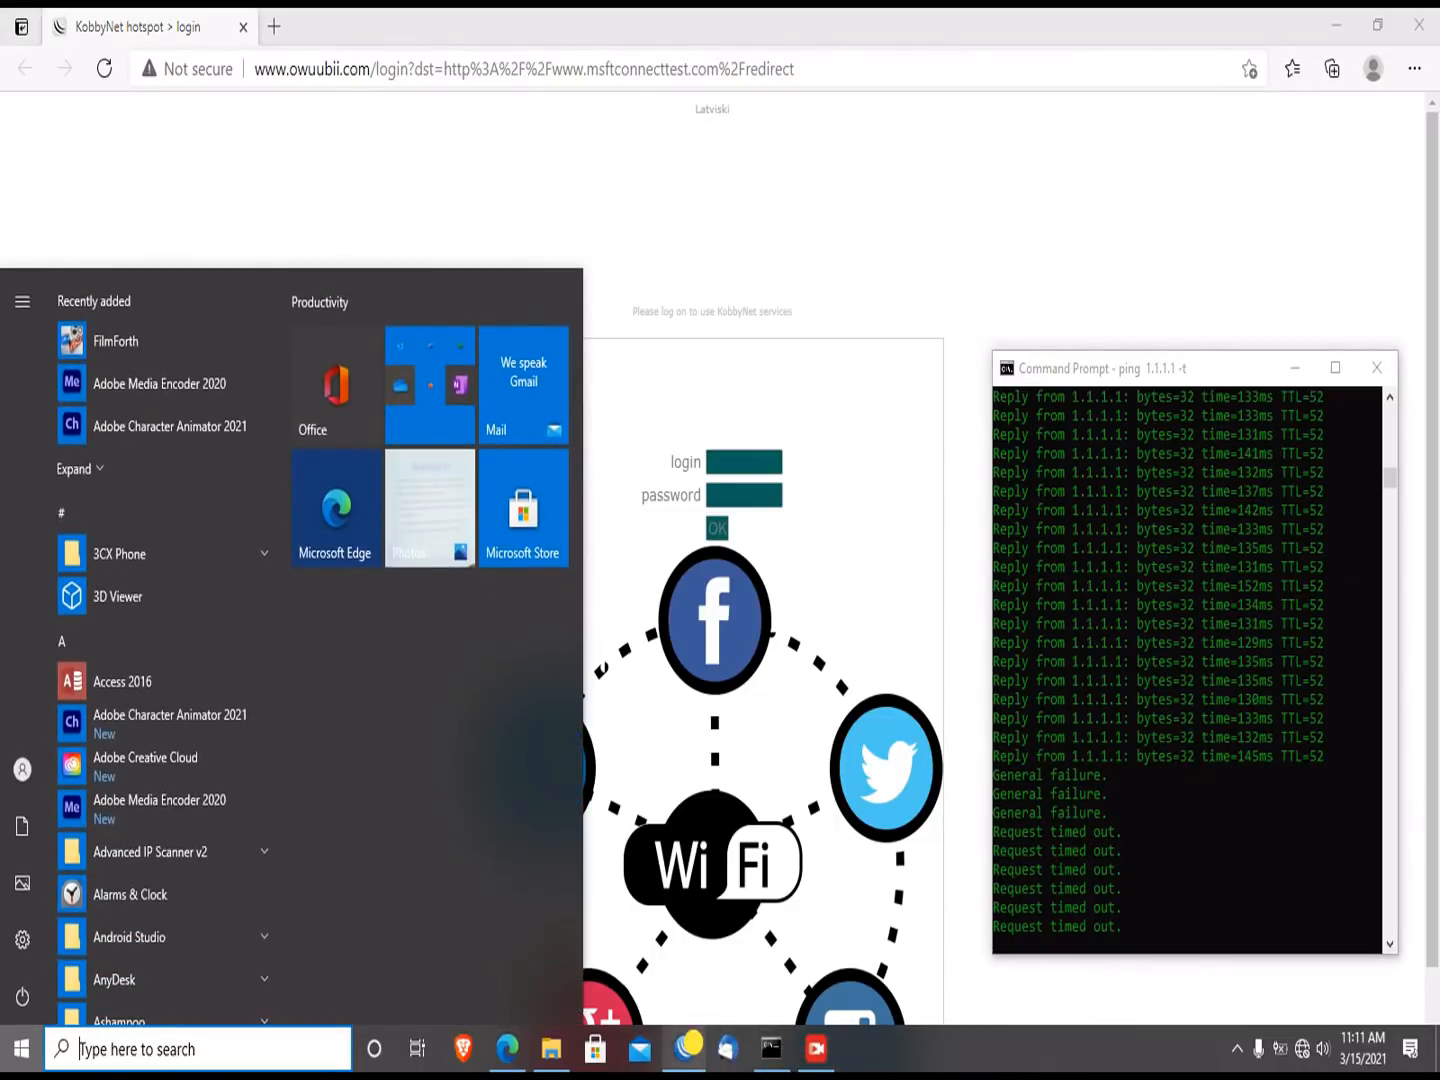
{"action": "left_click", "coordinate": [684, 1048]}
Step: Abort the stalled reconnect and connect to NTINTAN_Mikro from the Neighbors list
{"action": "left_click", "coordinate": [425, 186]}
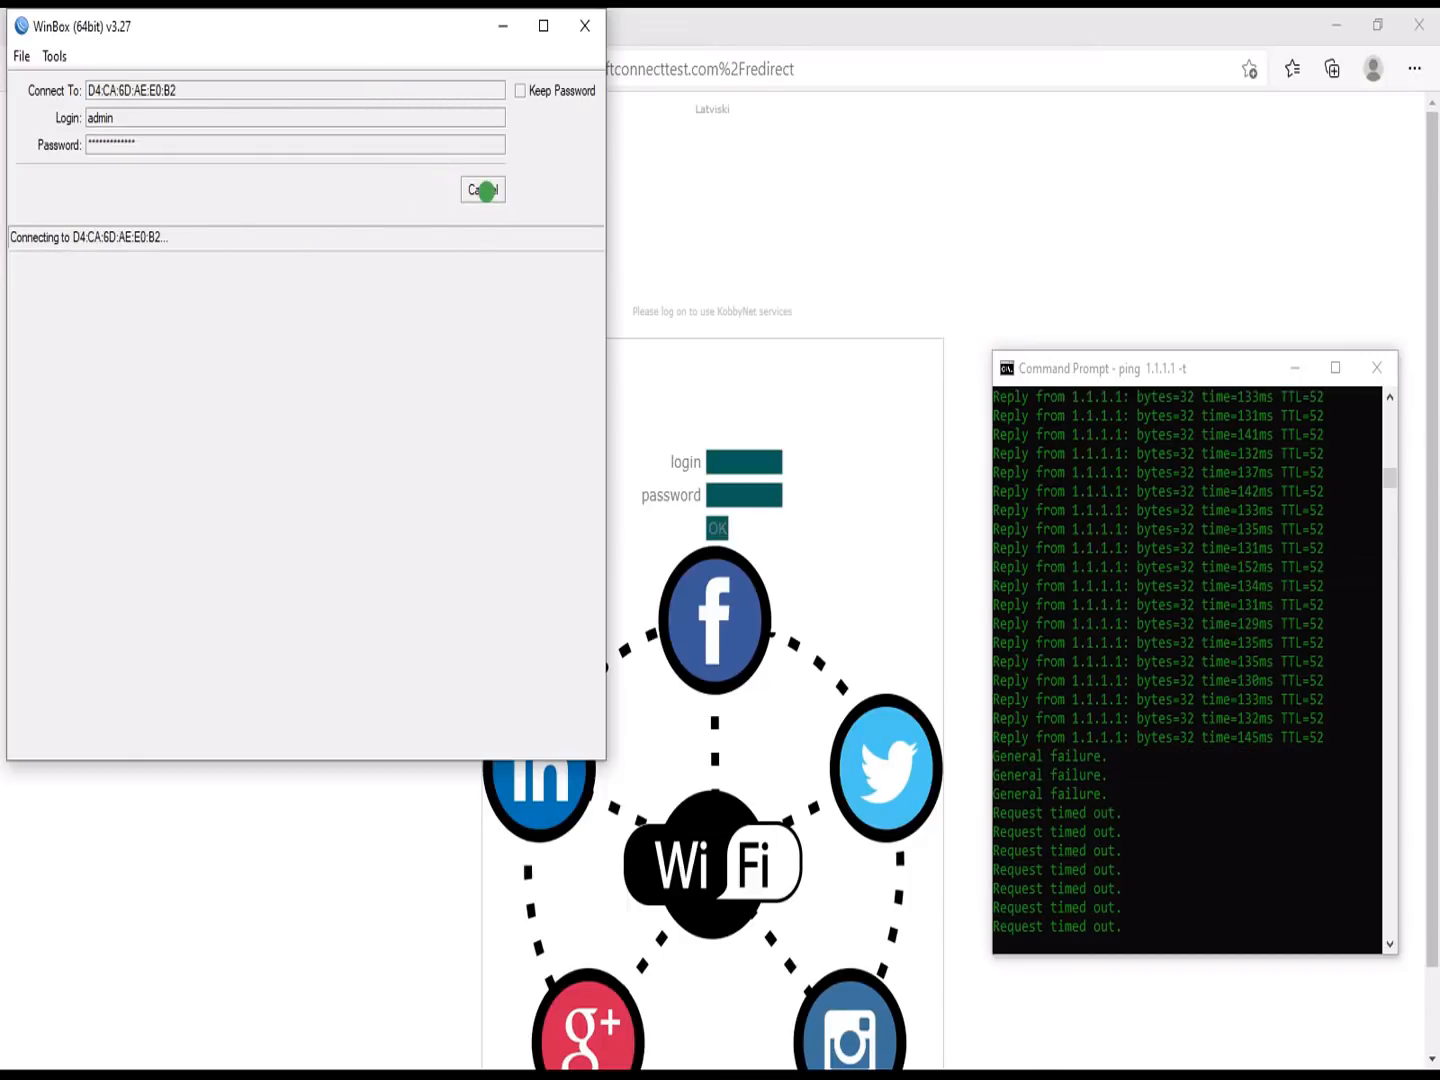
{"action": "left_click", "coordinate": [487, 192]}
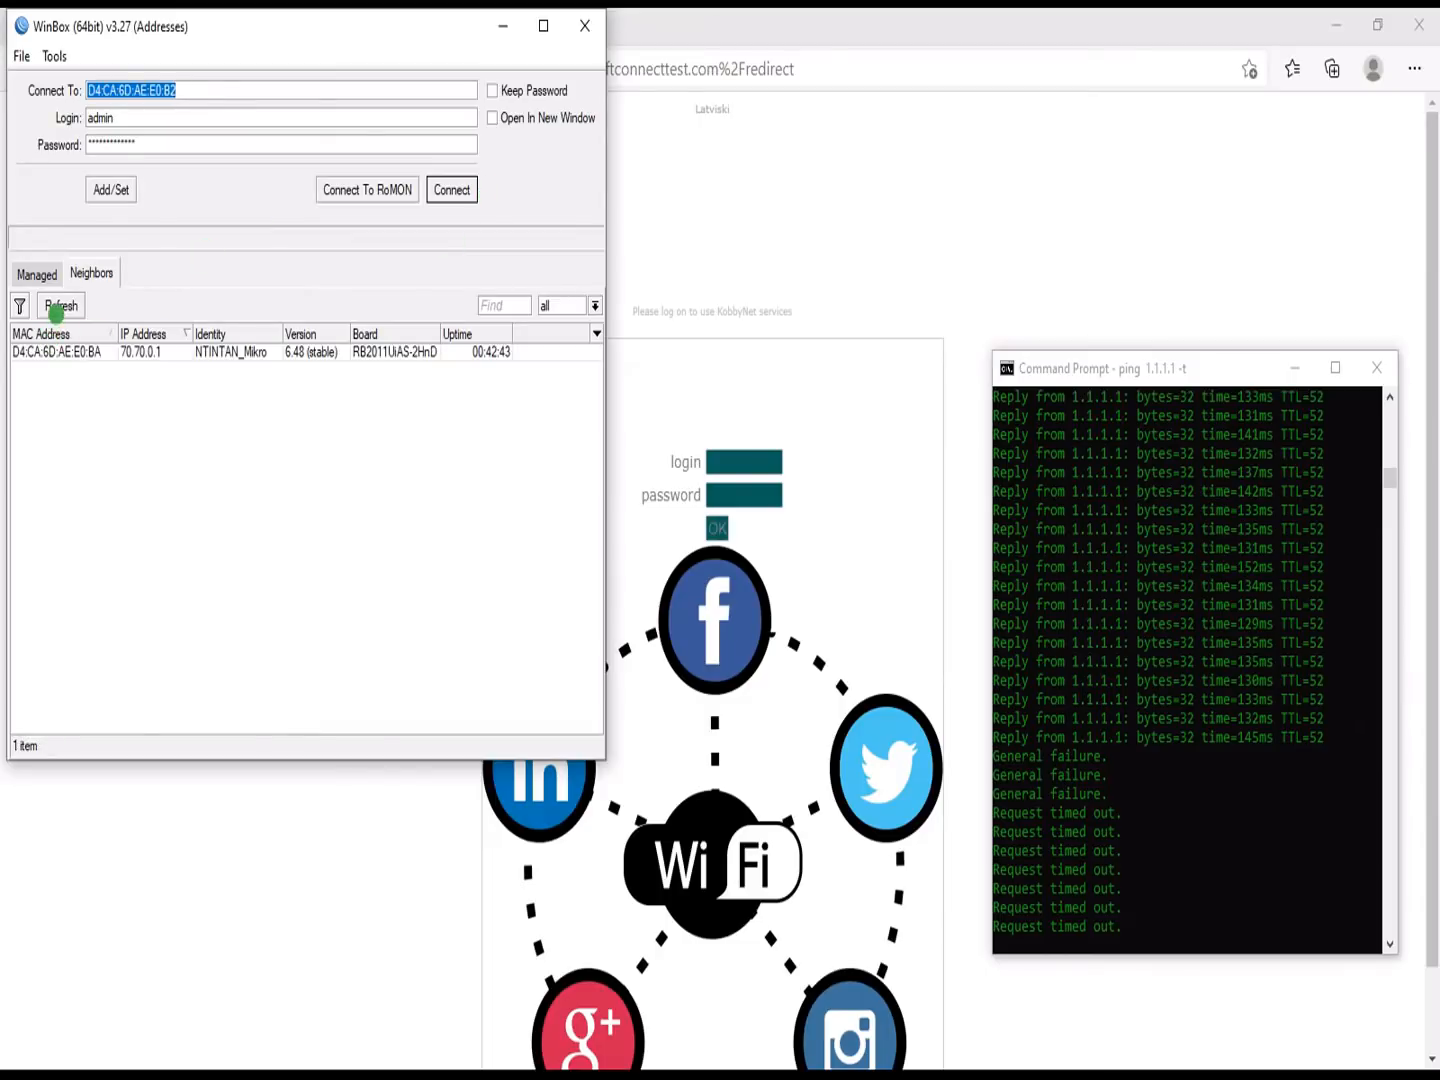
{"action": "left_click", "coordinate": [48, 352]}
{"action": "left_click", "coordinate": [450, 186]}
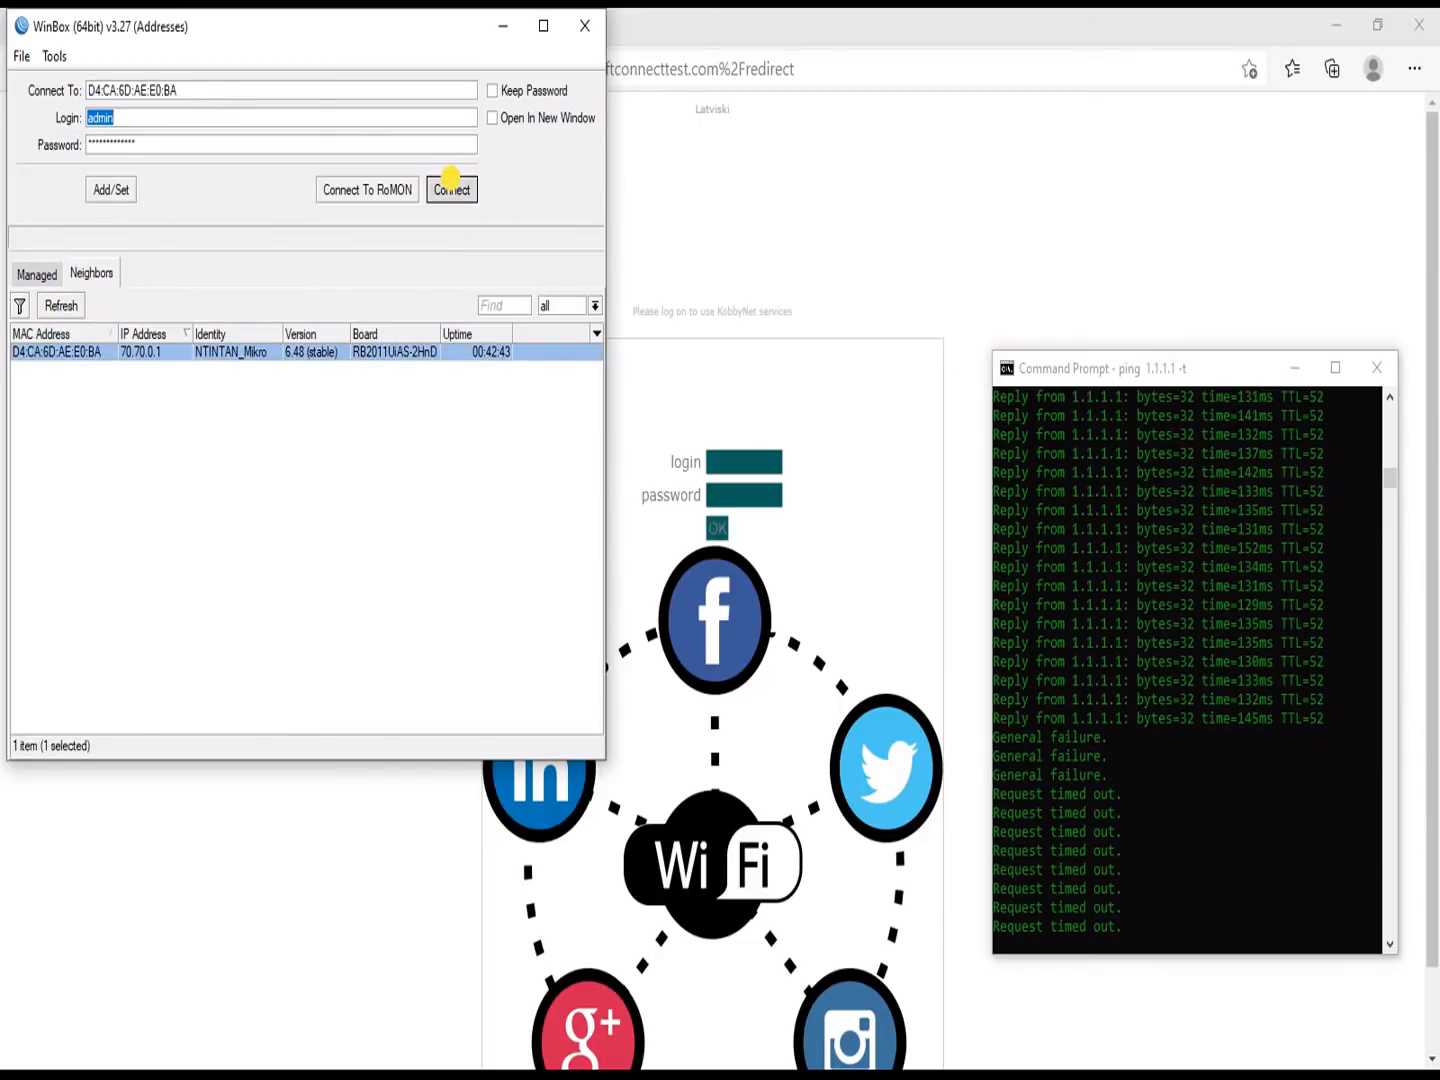
{"action": "left_click", "coordinate": [464, 188]}
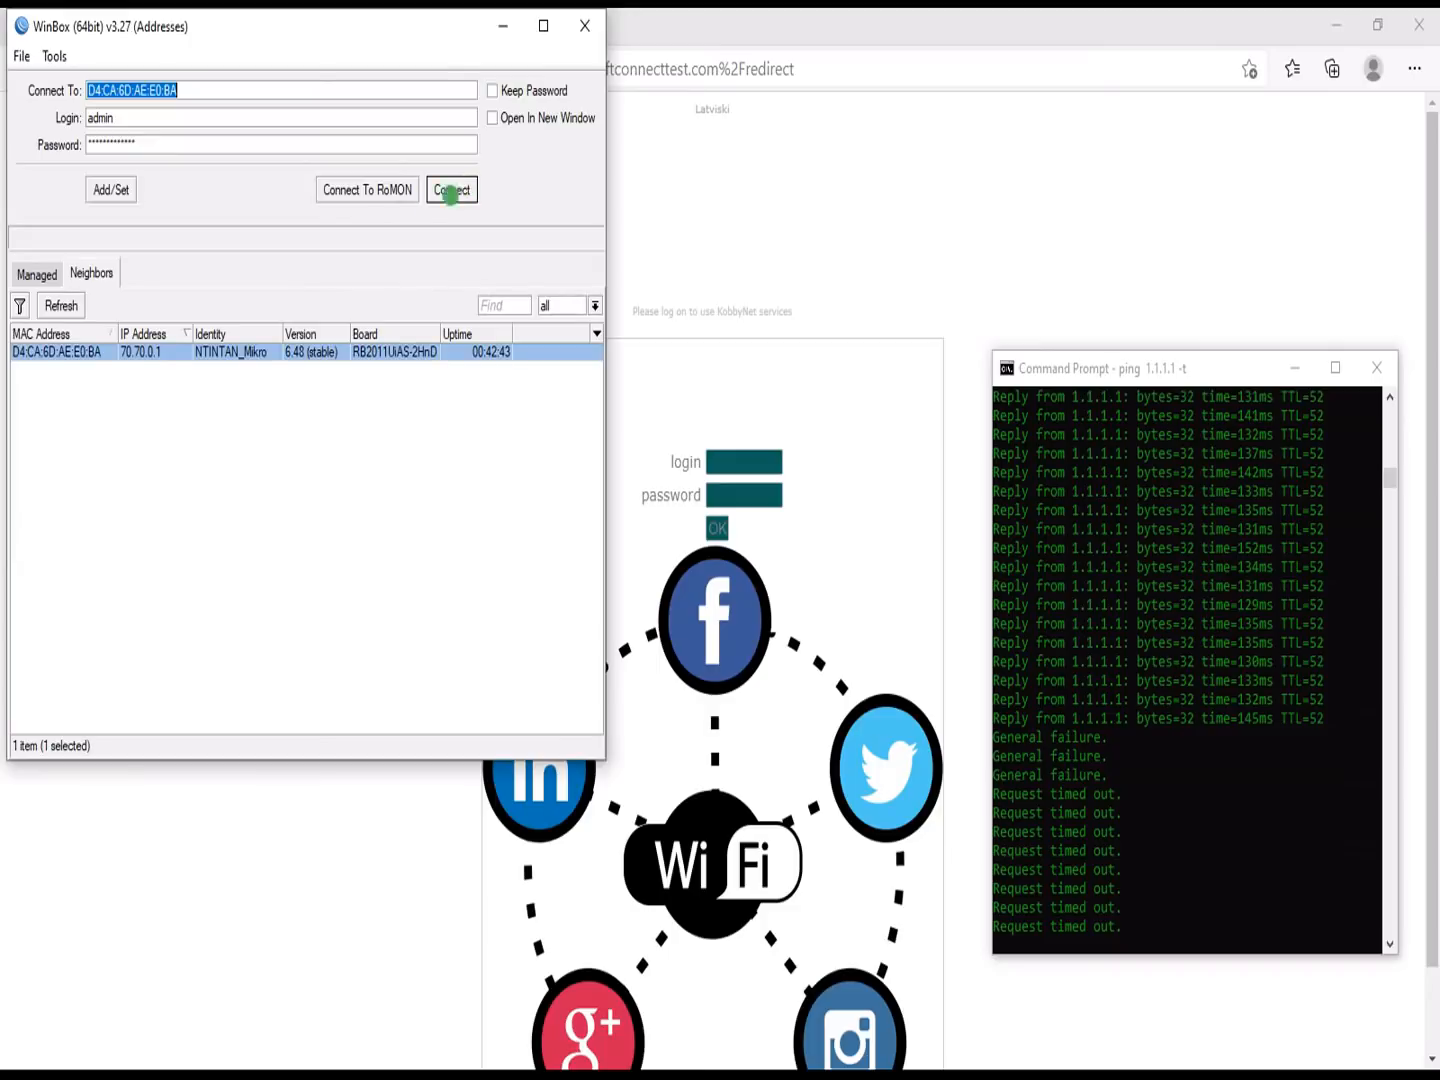
{"action": "left_click", "coordinate": [437, 180]}
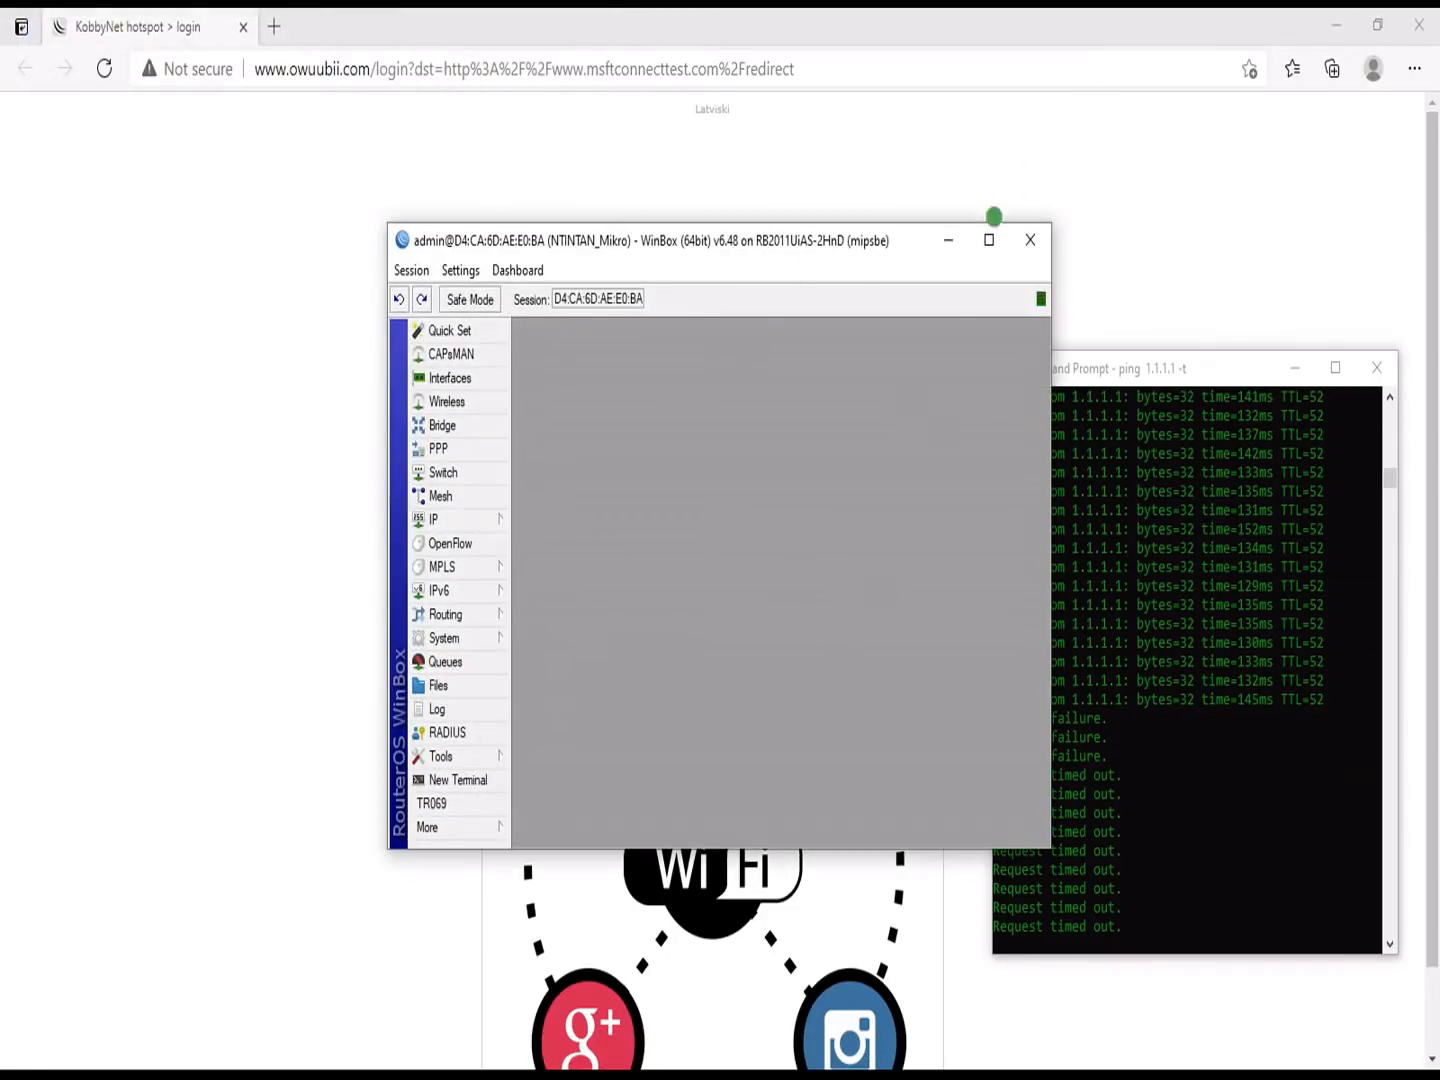
Step: Maximize the session and tick Accept for incoming RADIUS requests on port 3799
{"action": "left_click", "coordinate": [988, 240]}
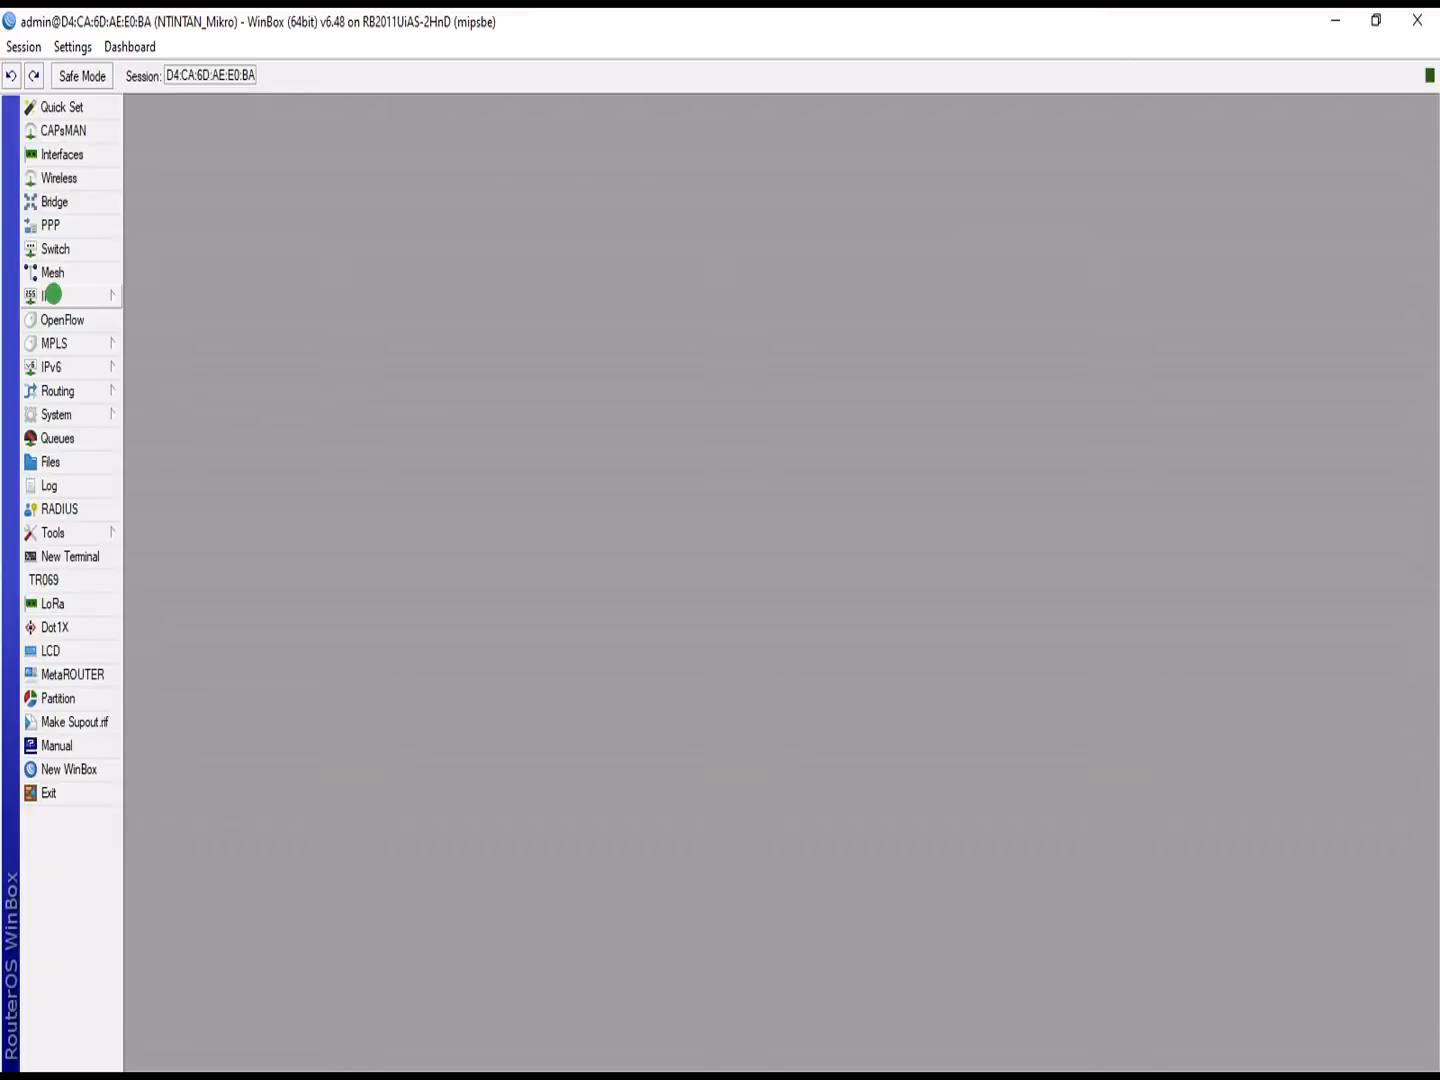
{"action": "left_click", "coordinate": [58, 509]}
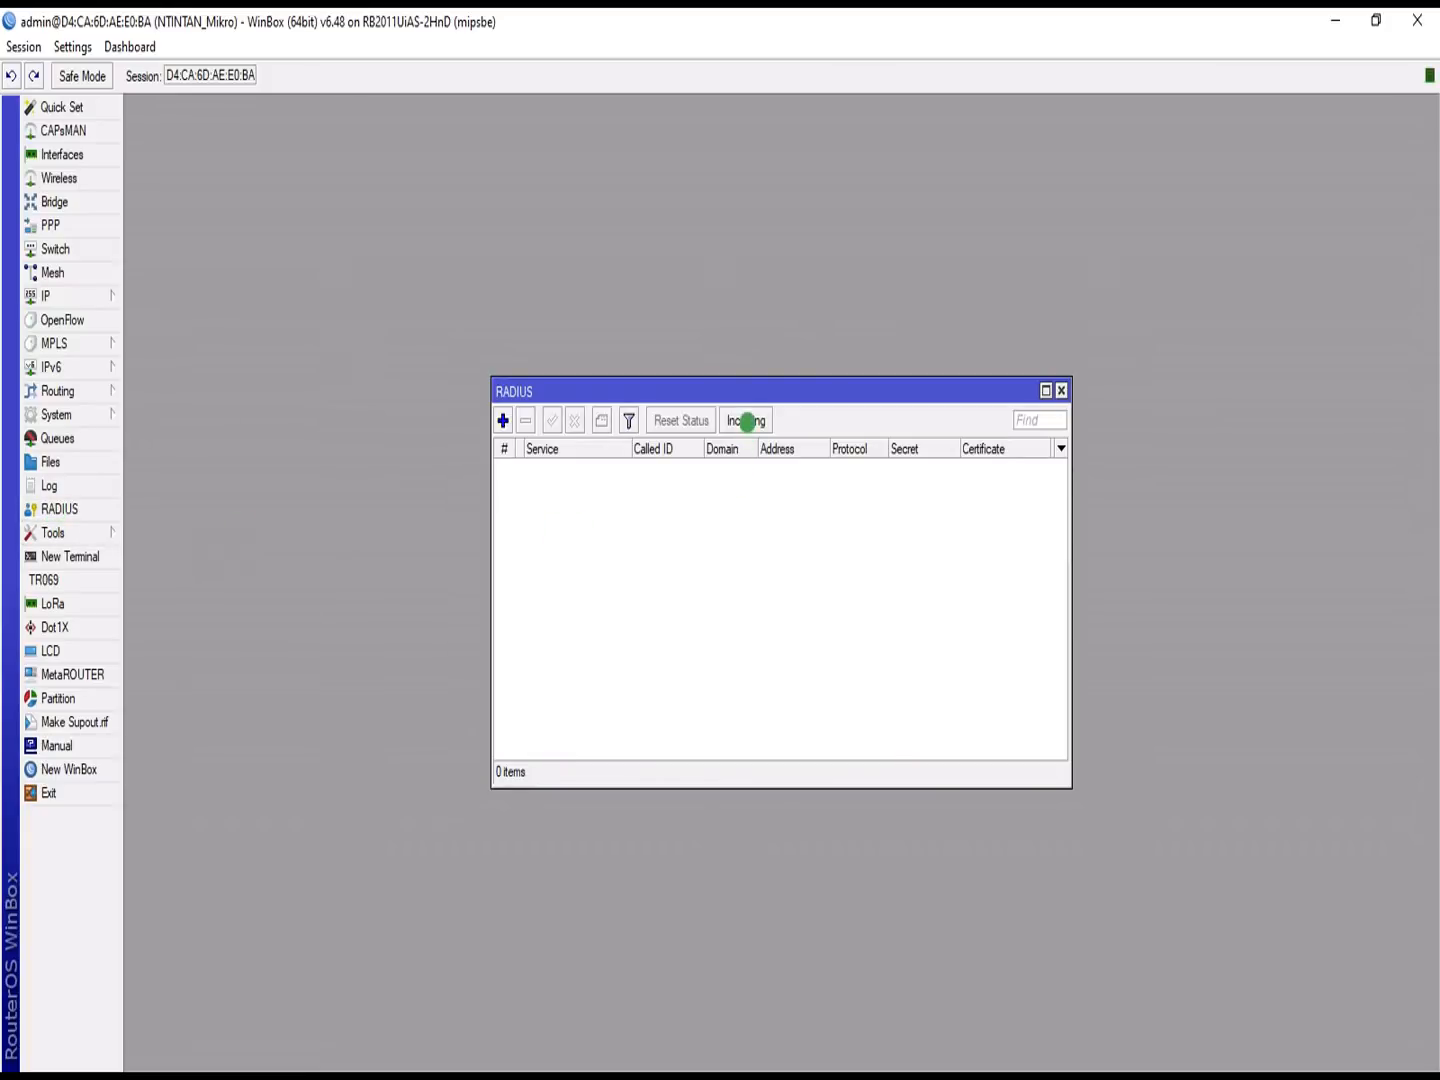
{"action": "left_click", "coordinate": [748, 419]}
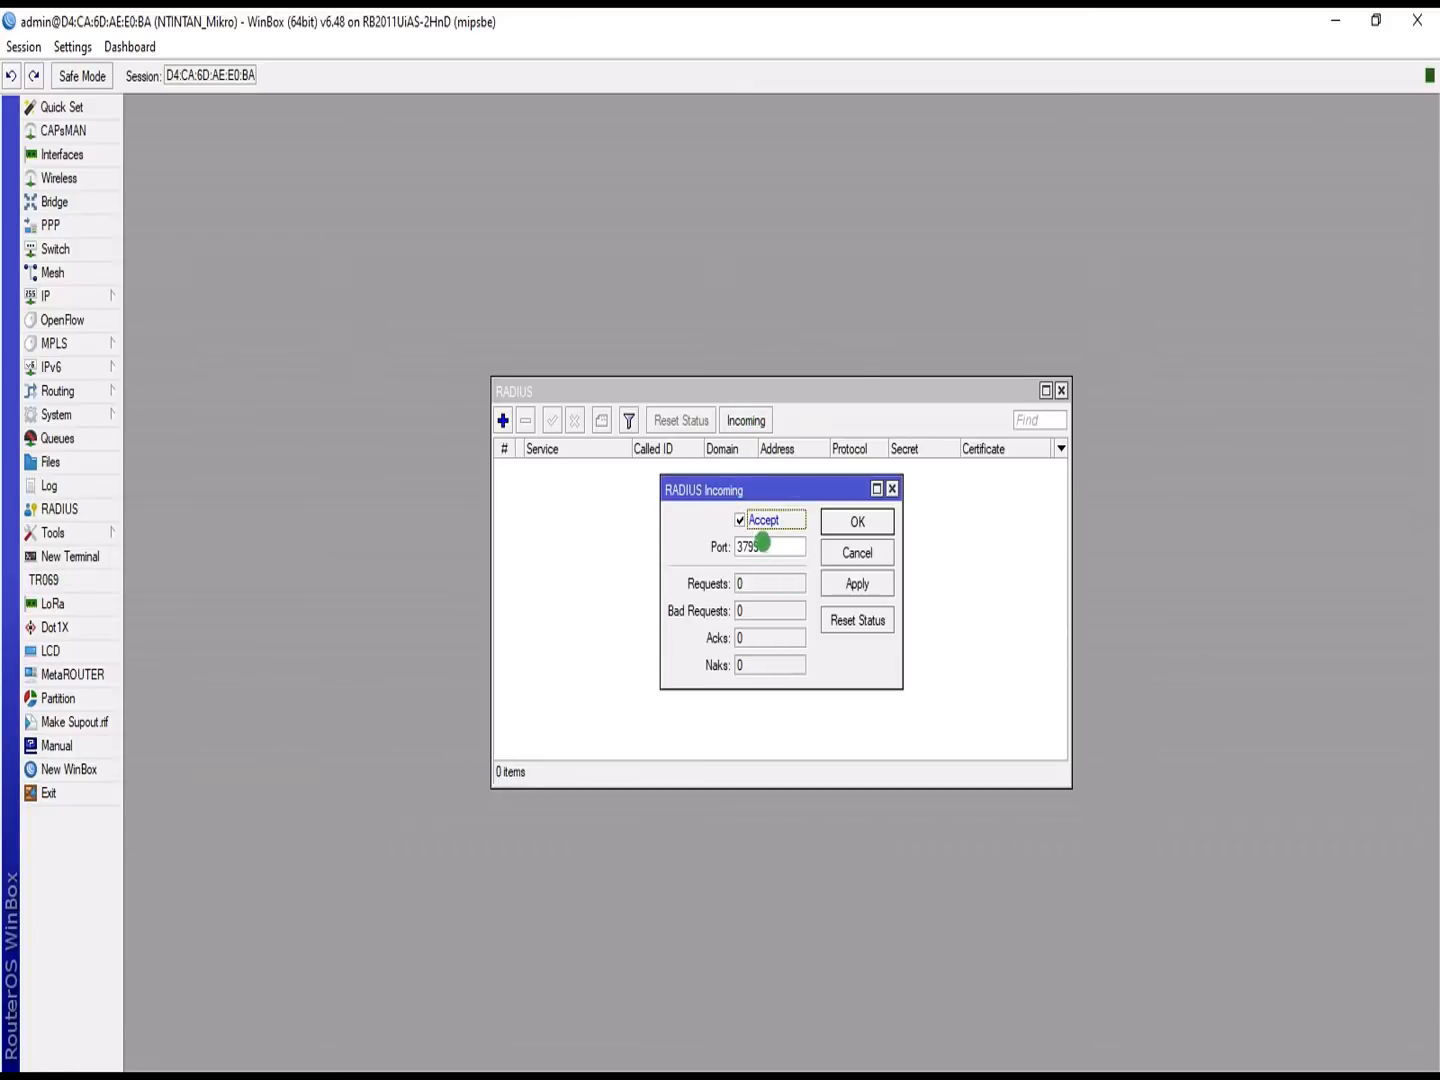
{"action": "left_click", "coordinate": [845, 583]}
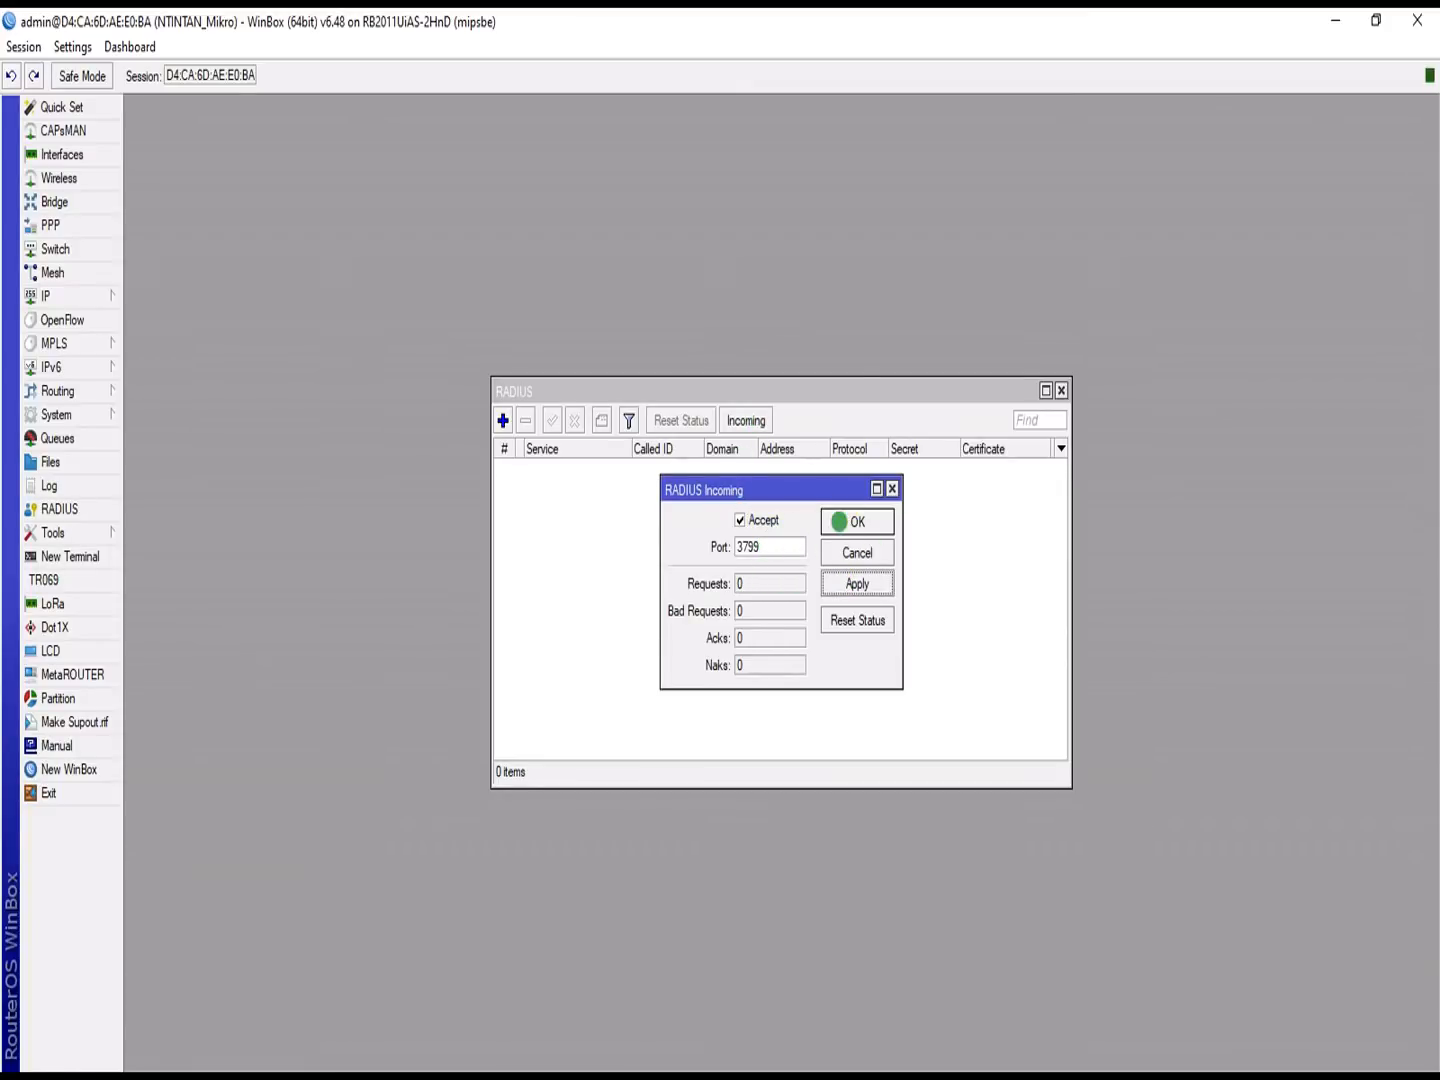
{"action": "left_click", "coordinate": [843, 521]}
Step: Add a new RADIUS server with address 127.0.0.1 and enter its shared secret
{"action": "left_click", "coordinate": [502, 421]}
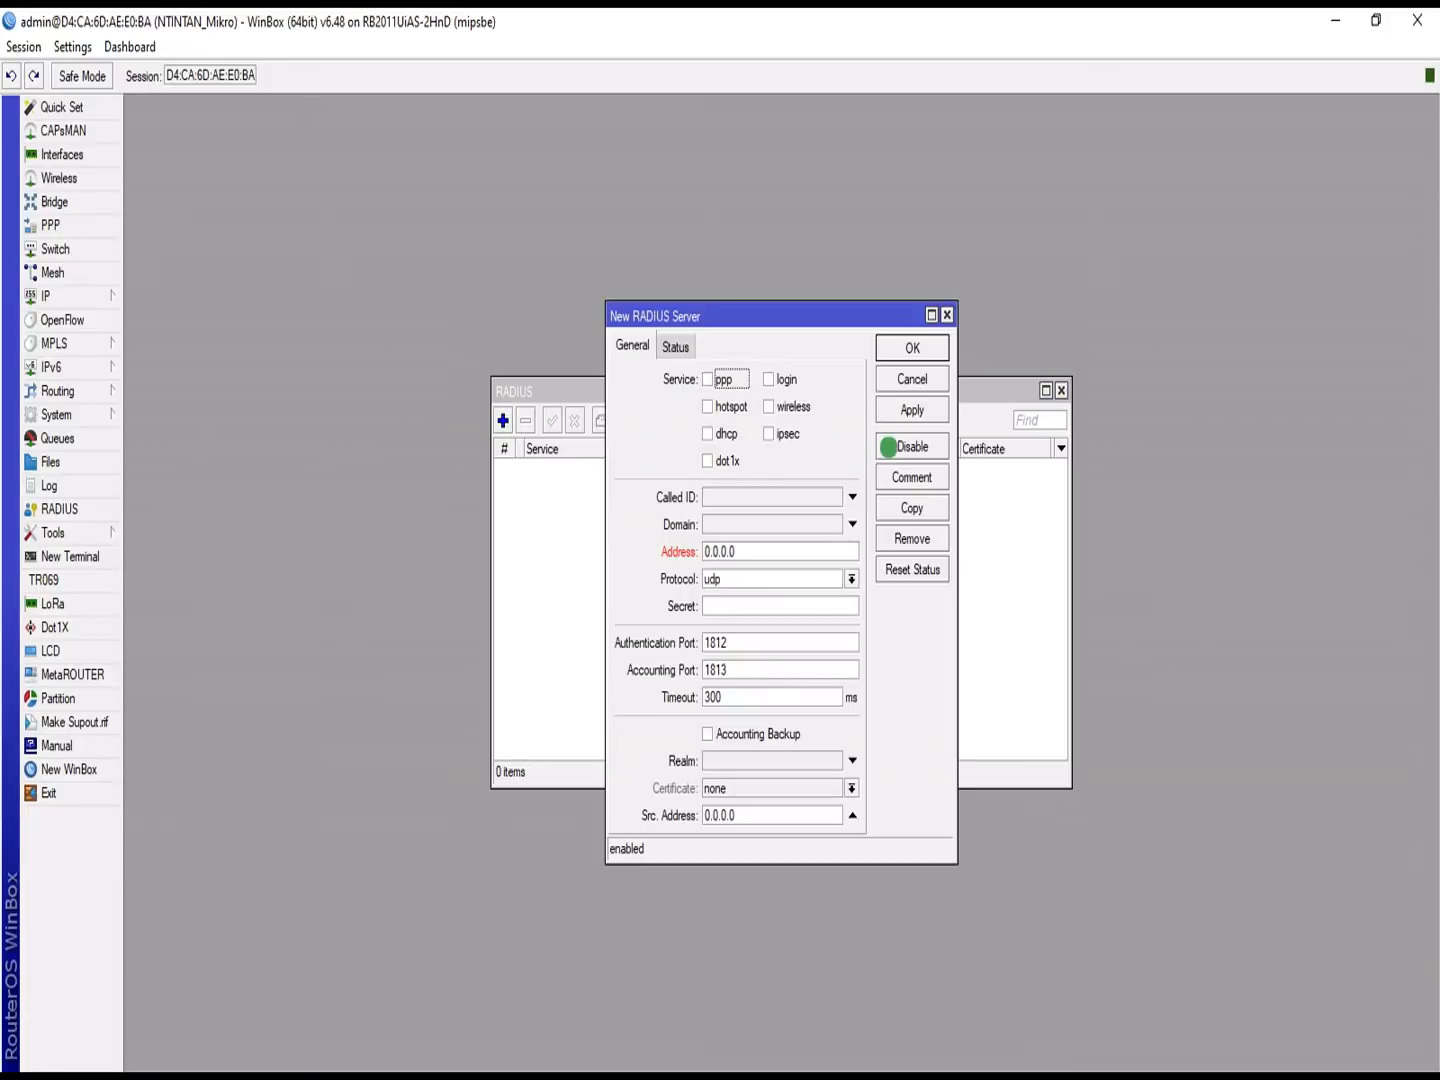
{"action": "double_click", "coordinate": [751, 547]}
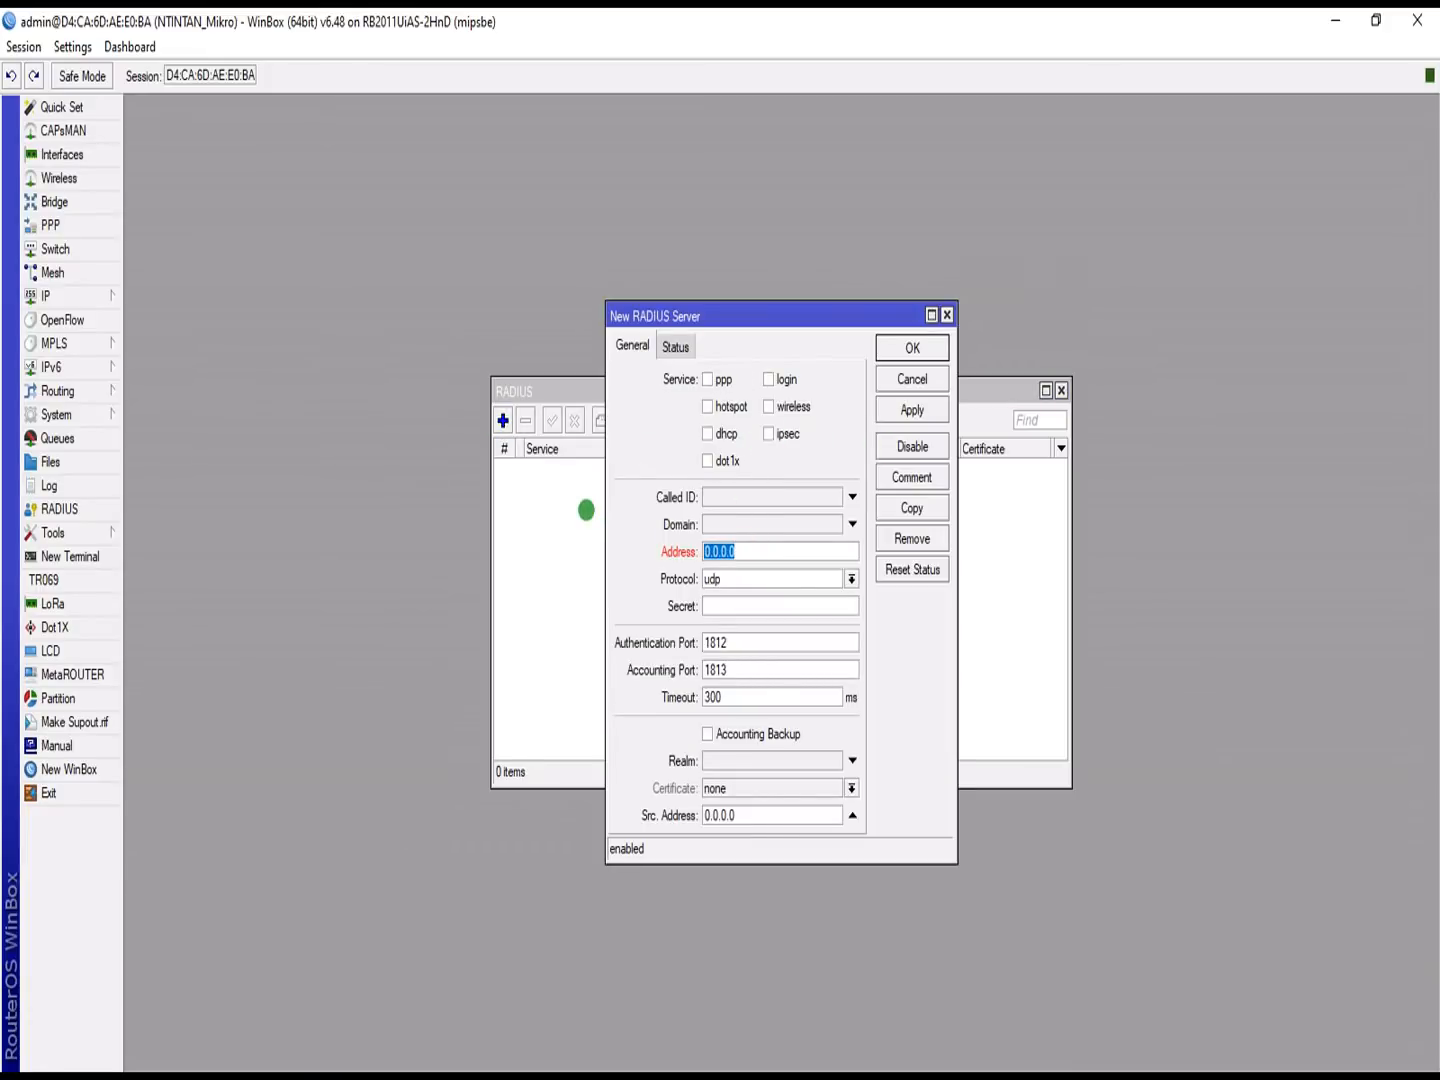
{"action": "type", "text": "127.0.0.1"}
{"action": "key", "text": "Tab"}
{"action": "key", "text": "Tab"}
{"action": "type", "text": "6"}
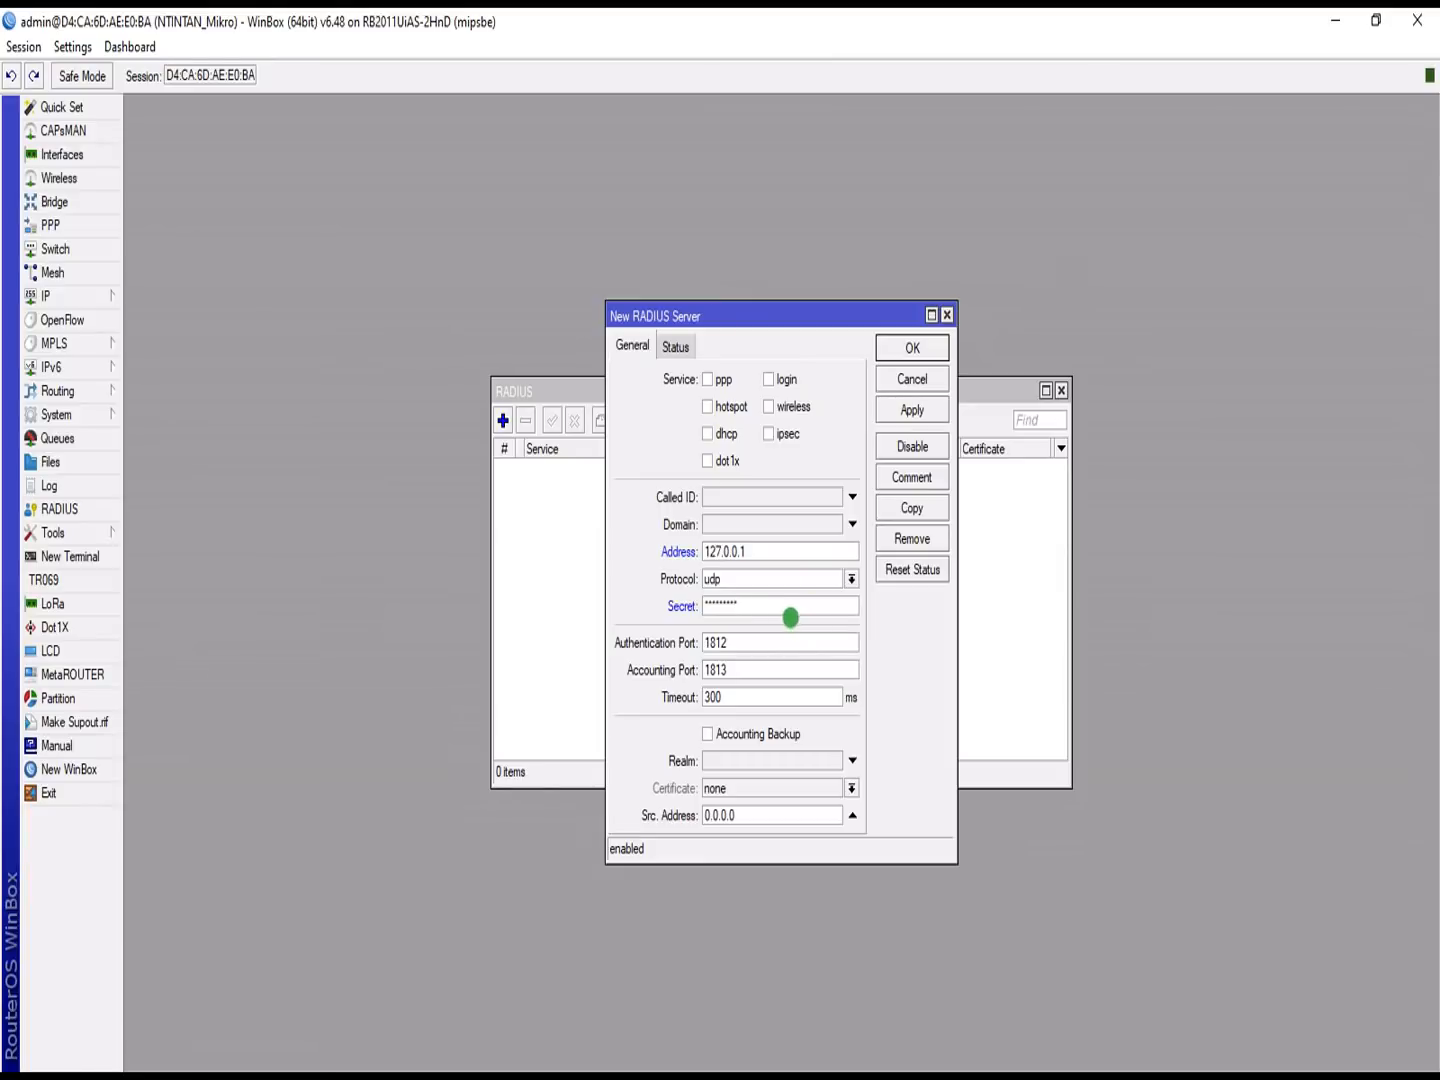
Step: Show passwords unmasked, assign the entry to the hotspot service, and save it
{"action": "left_click", "coordinate": [85, 50]}
{"action": "left_click", "coordinate": [86, 96]}
{"action": "left_click", "coordinate": [707, 406]}
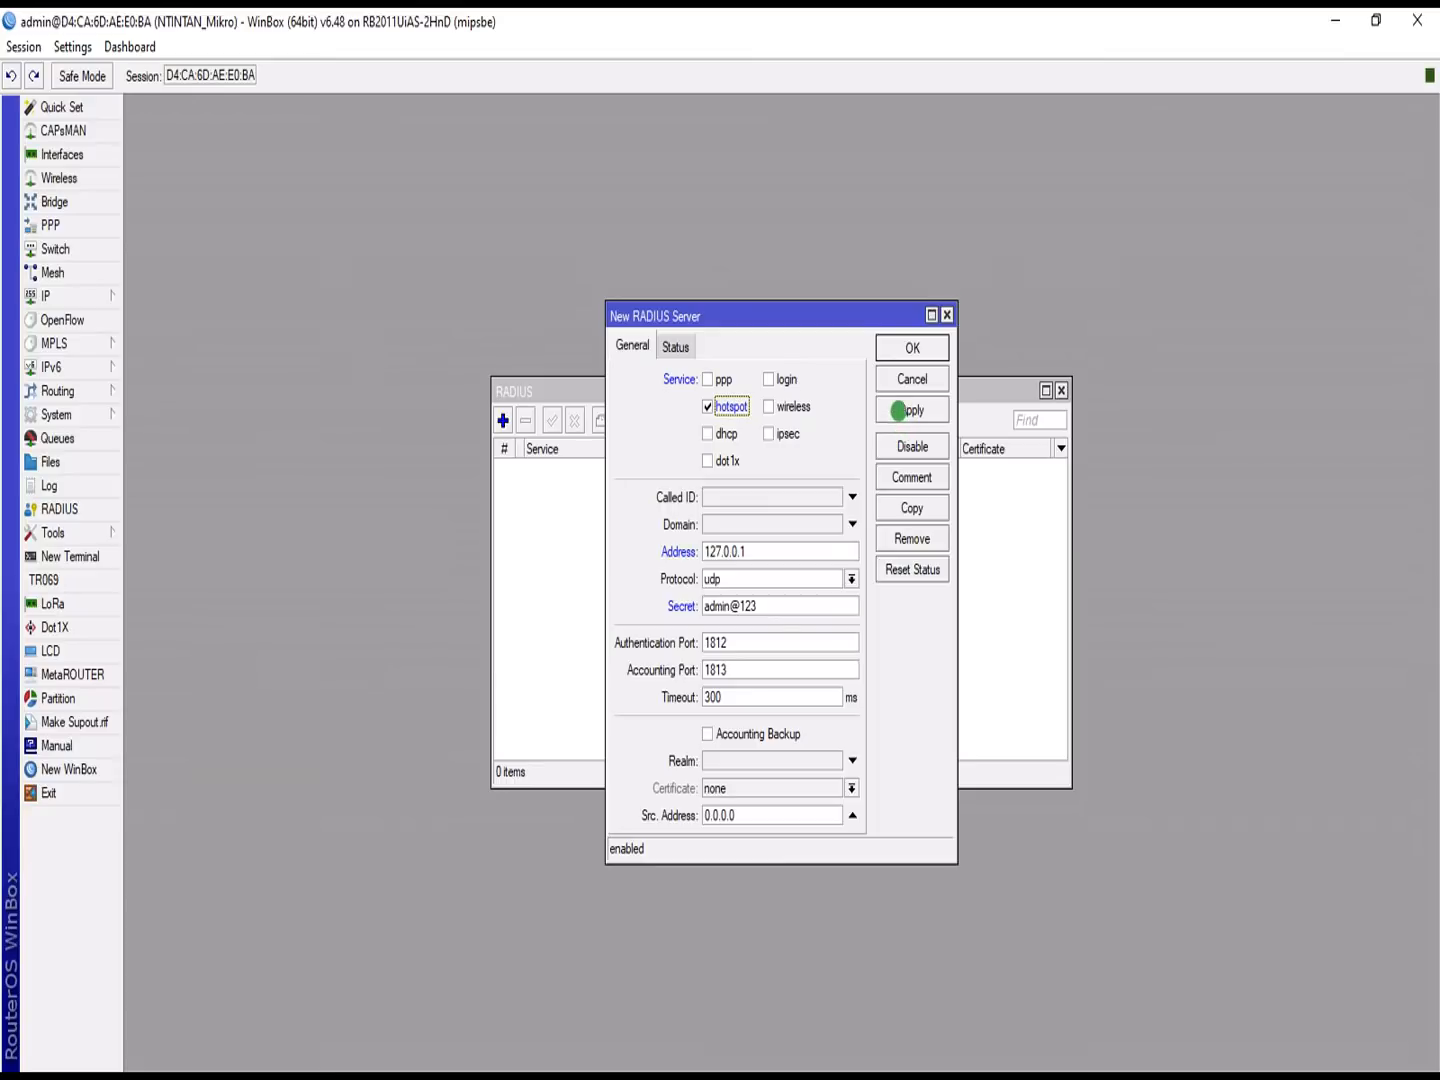
{"action": "left_click", "coordinate": [899, 410]}
{"action": "left_click", "coordinate": [906, 348]}
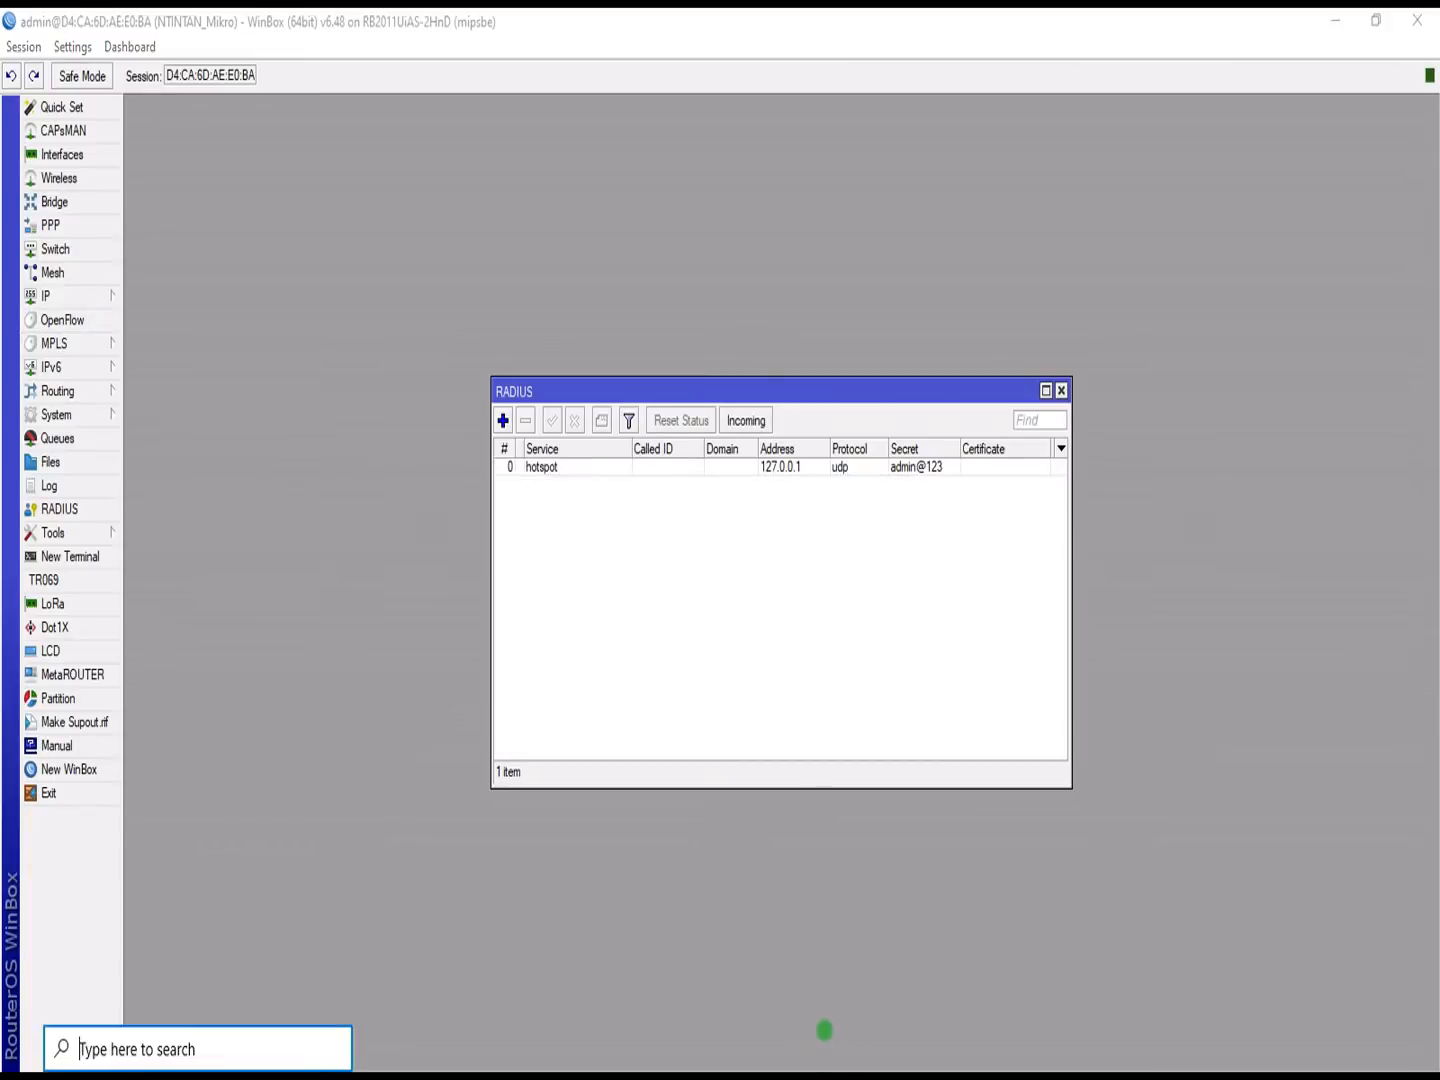
Step: In Edge's KobbyNet login page, enter the admin username and move to the password field
{"action": "key", "text": "super"}
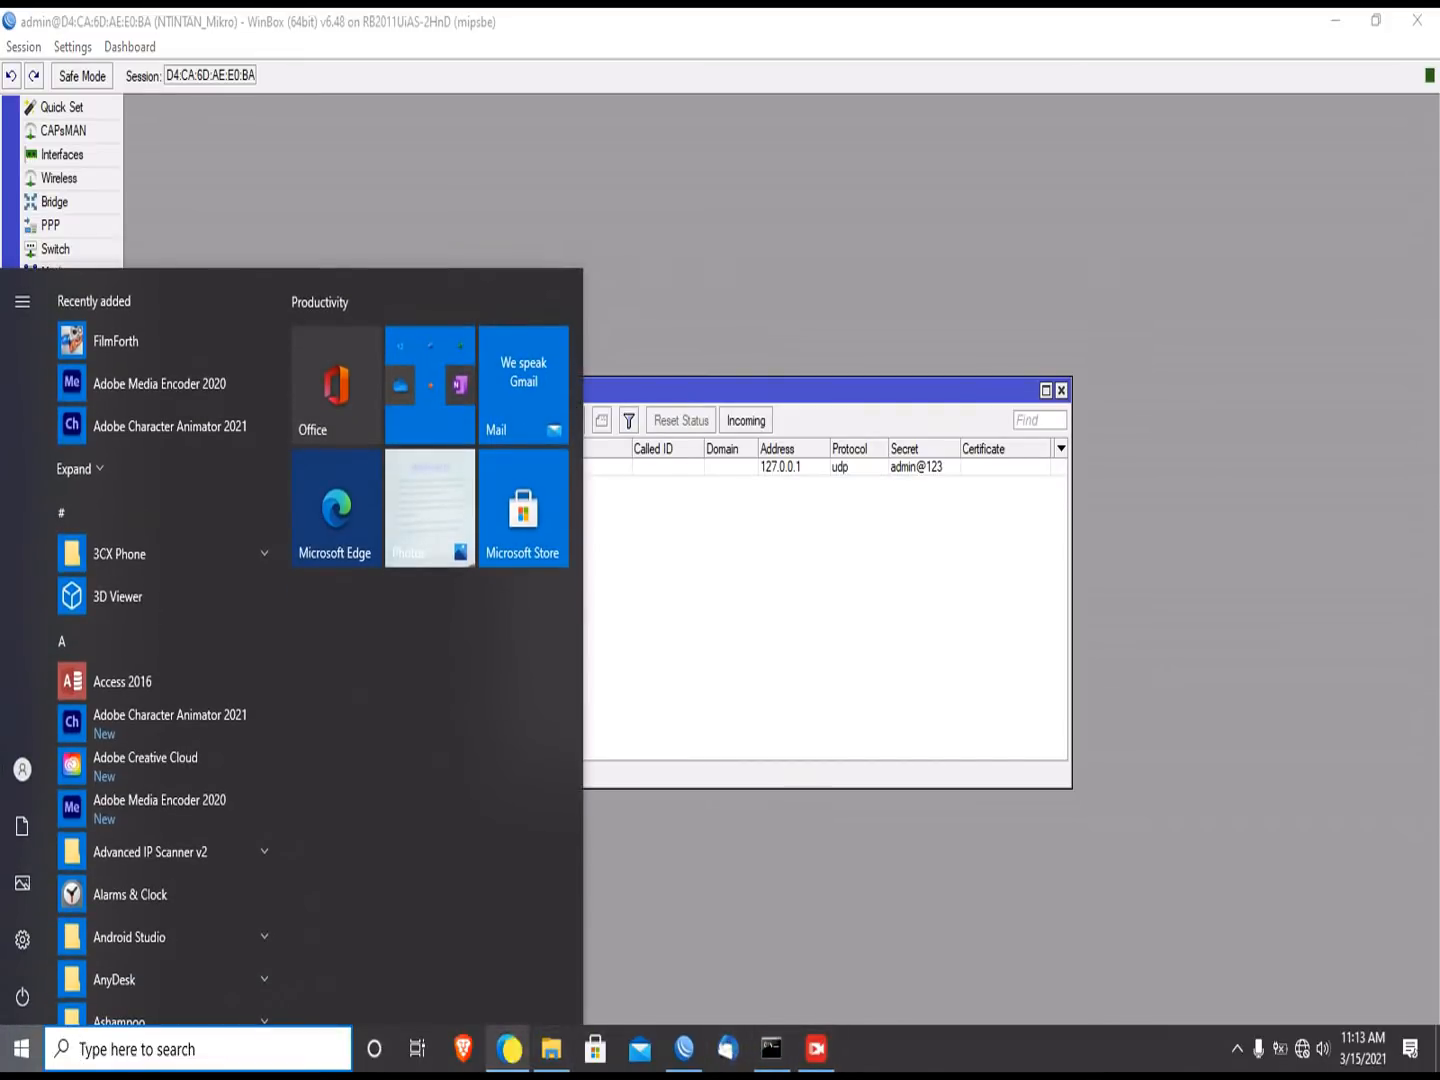
{"action": "left_click", "coordinate": [509, 1048]}
{"action": "left_click", "coordinate": [734, 458]}
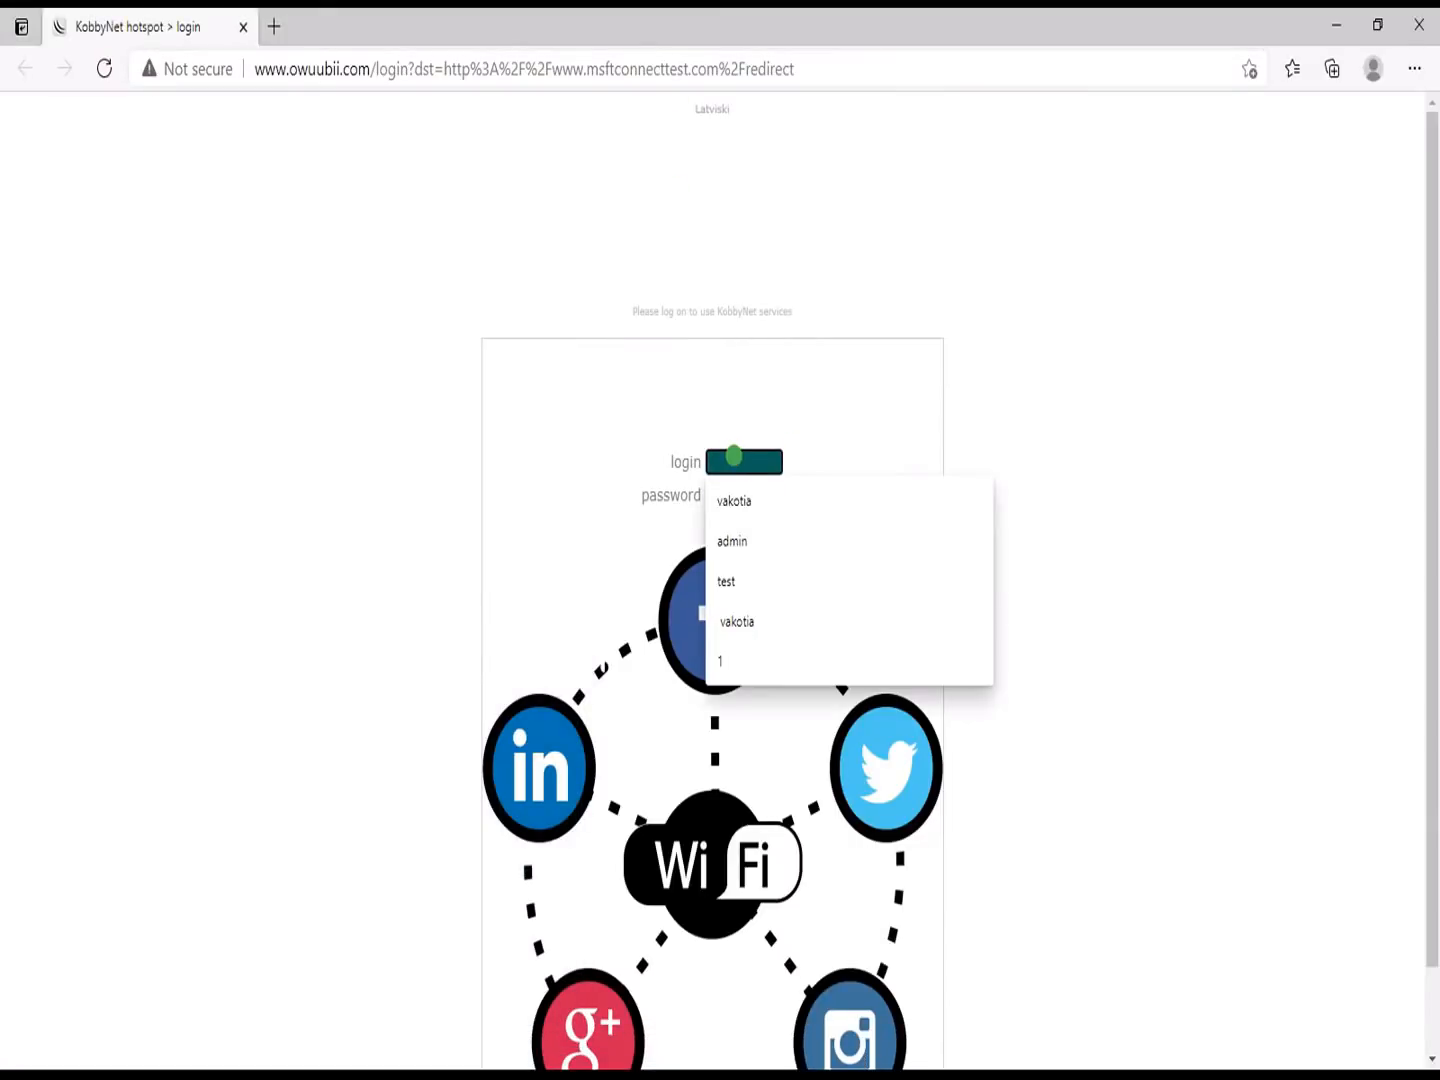
{"action": "type", "text": "admin"}
{"action": "key", "text": "Tab"}
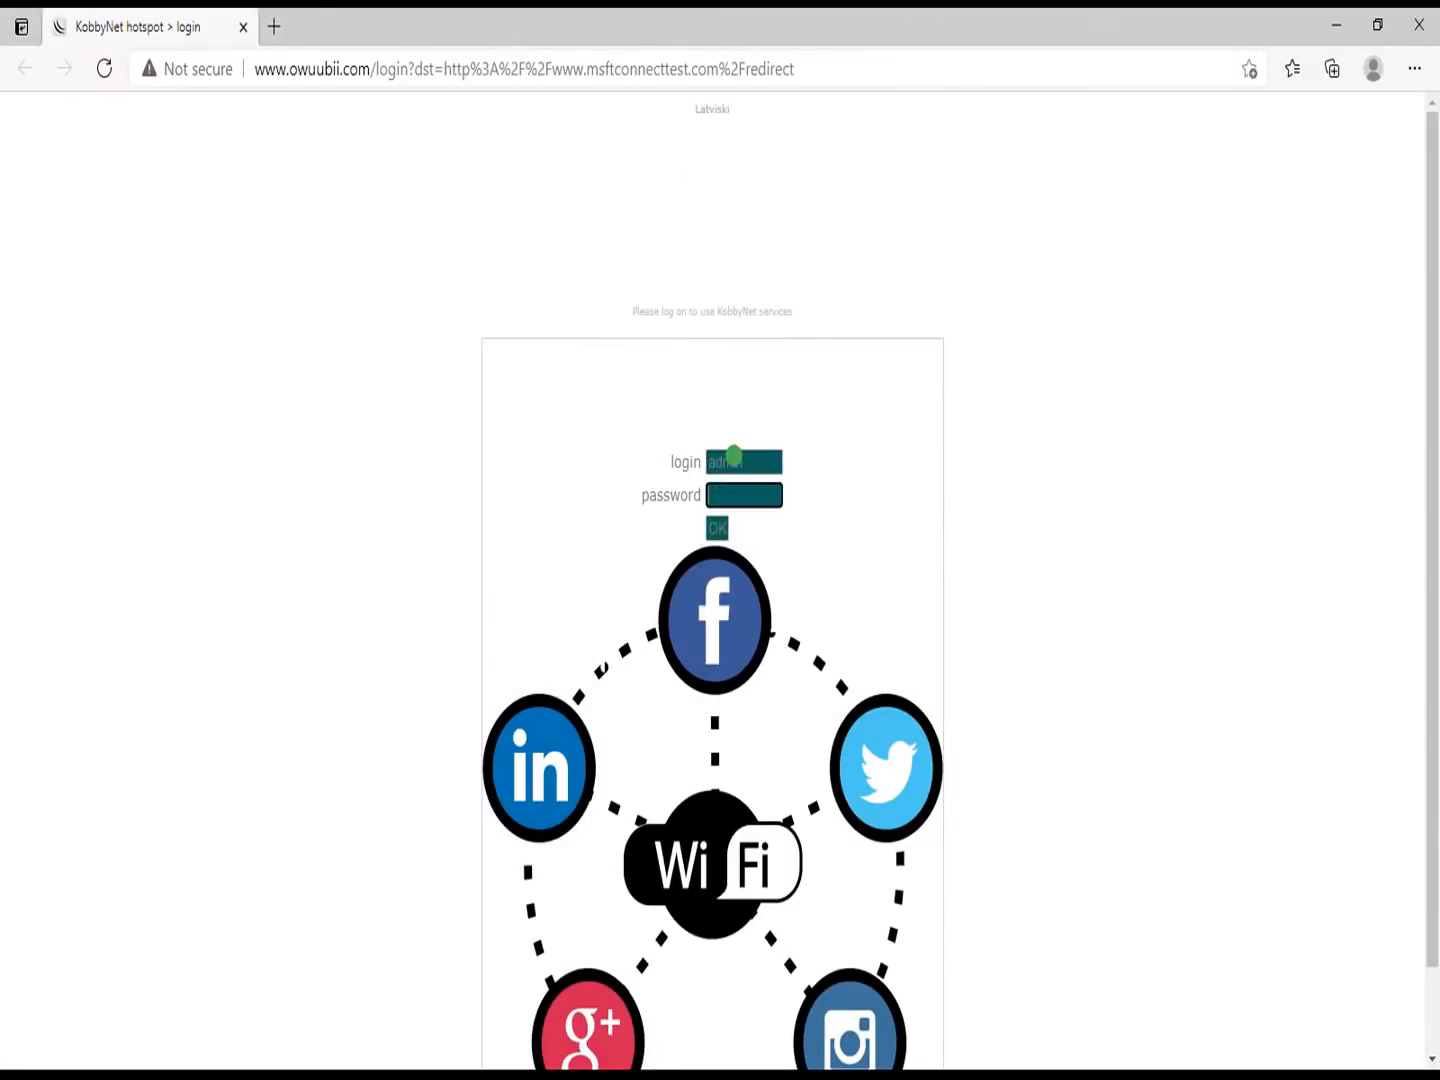
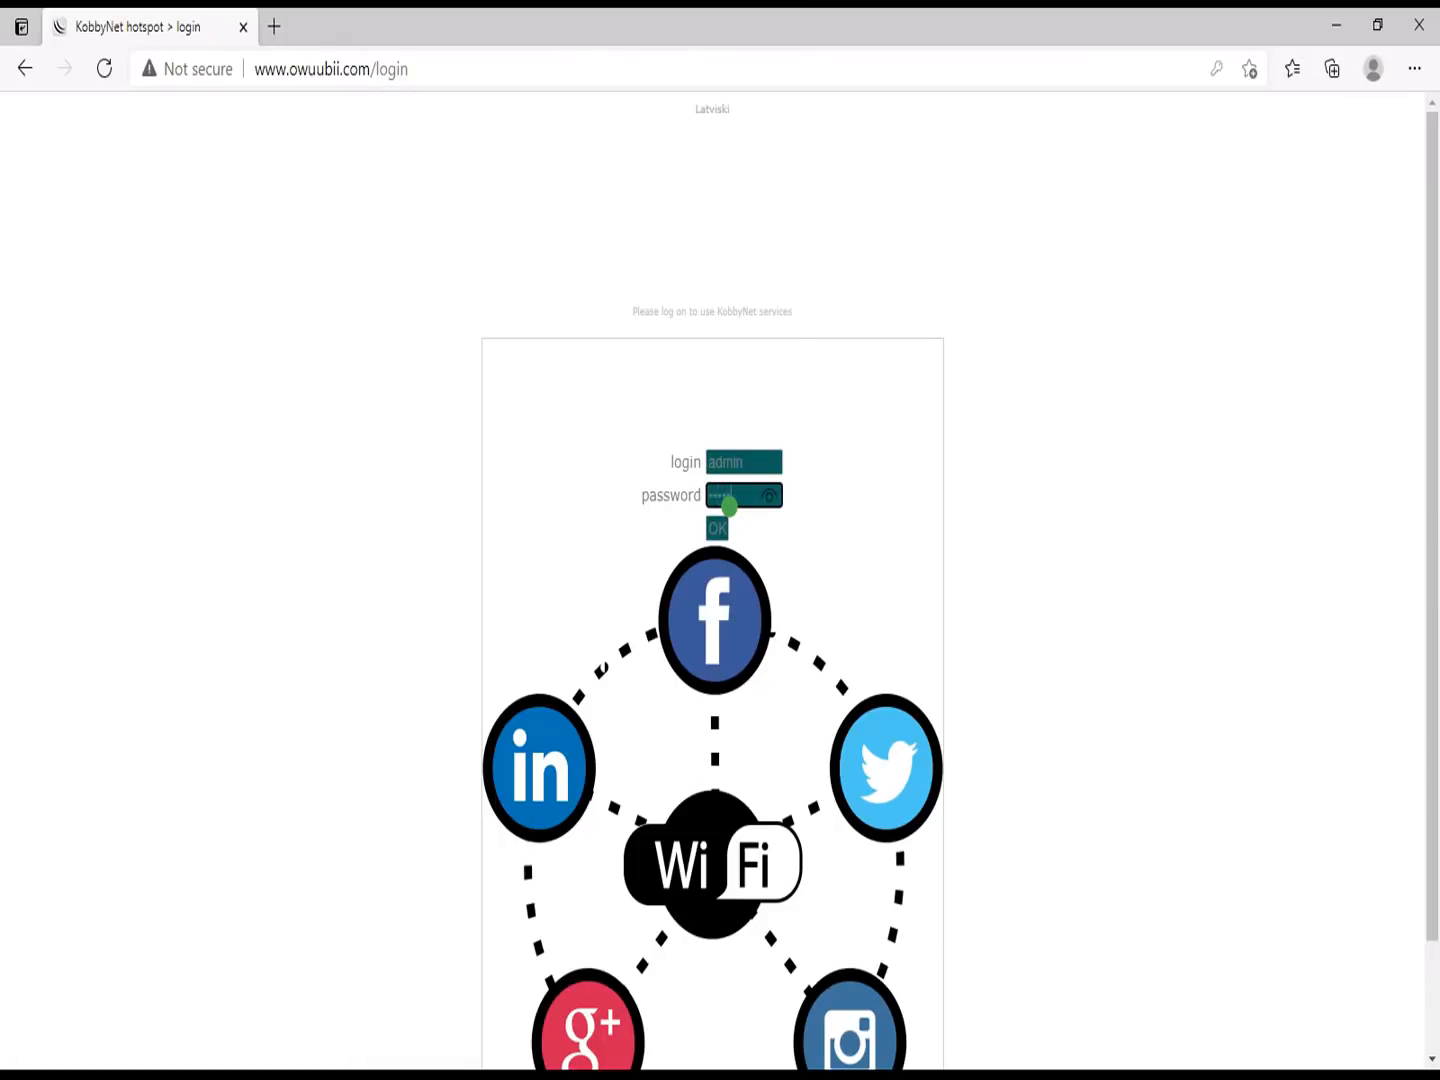
Step: Submit the KobbyNet hotspot login and minimize Edge to return to WinBox's RADIUS list
{"action": "key", "text": "Return"}
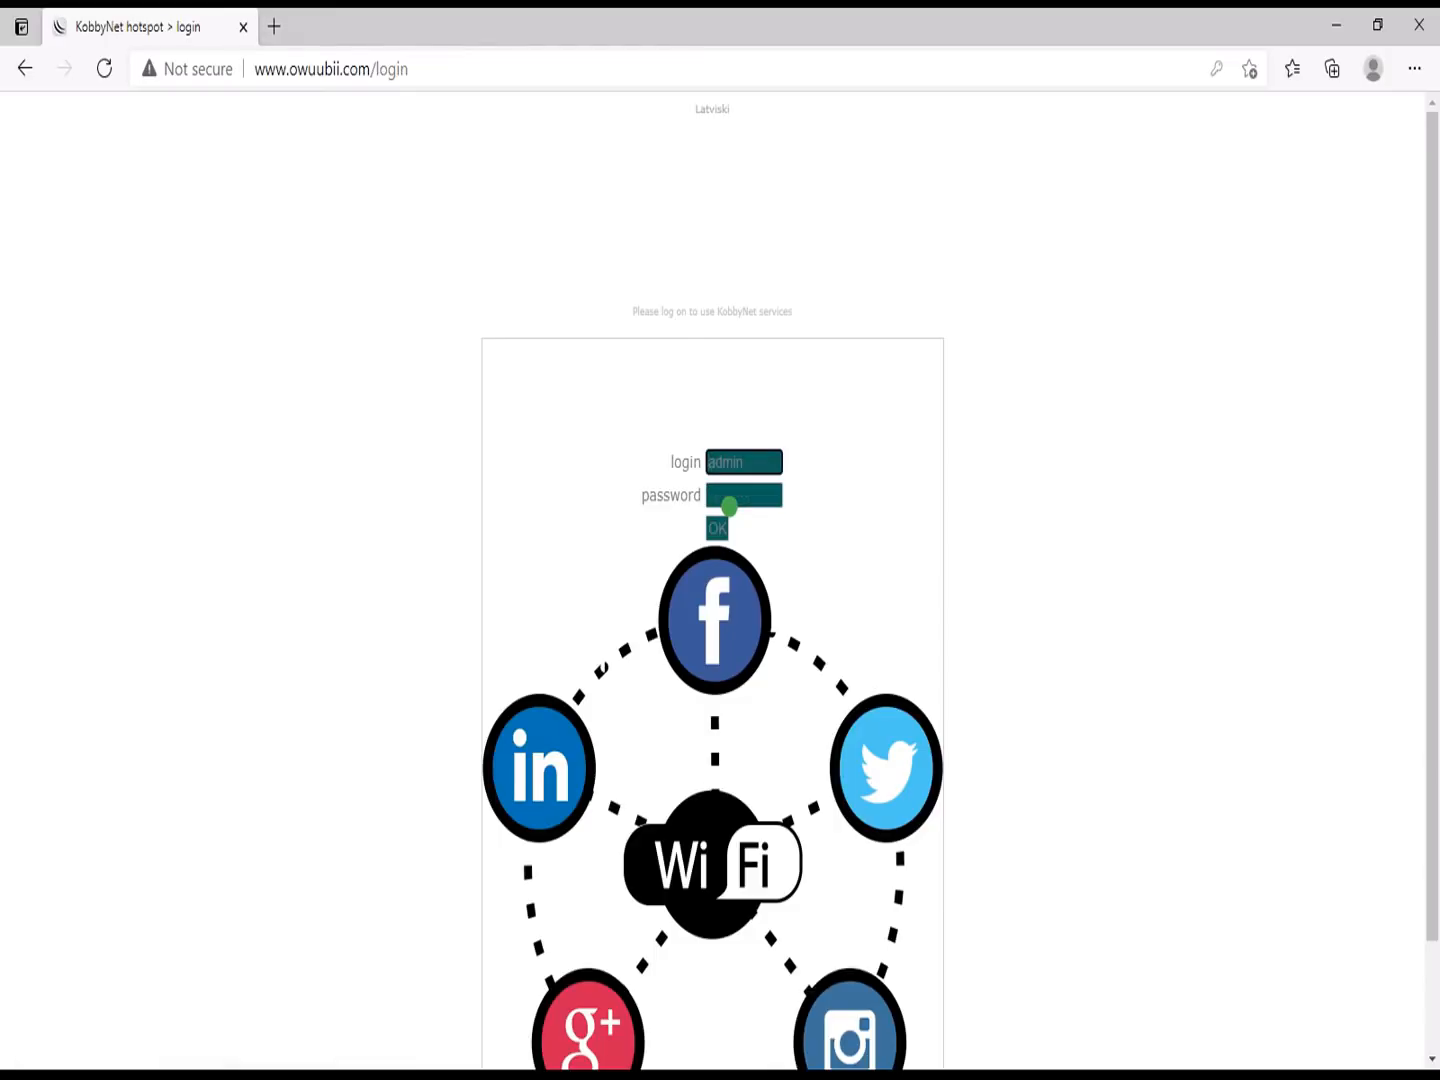
{"action": "left_click", "coordinate": [1330, 20]}
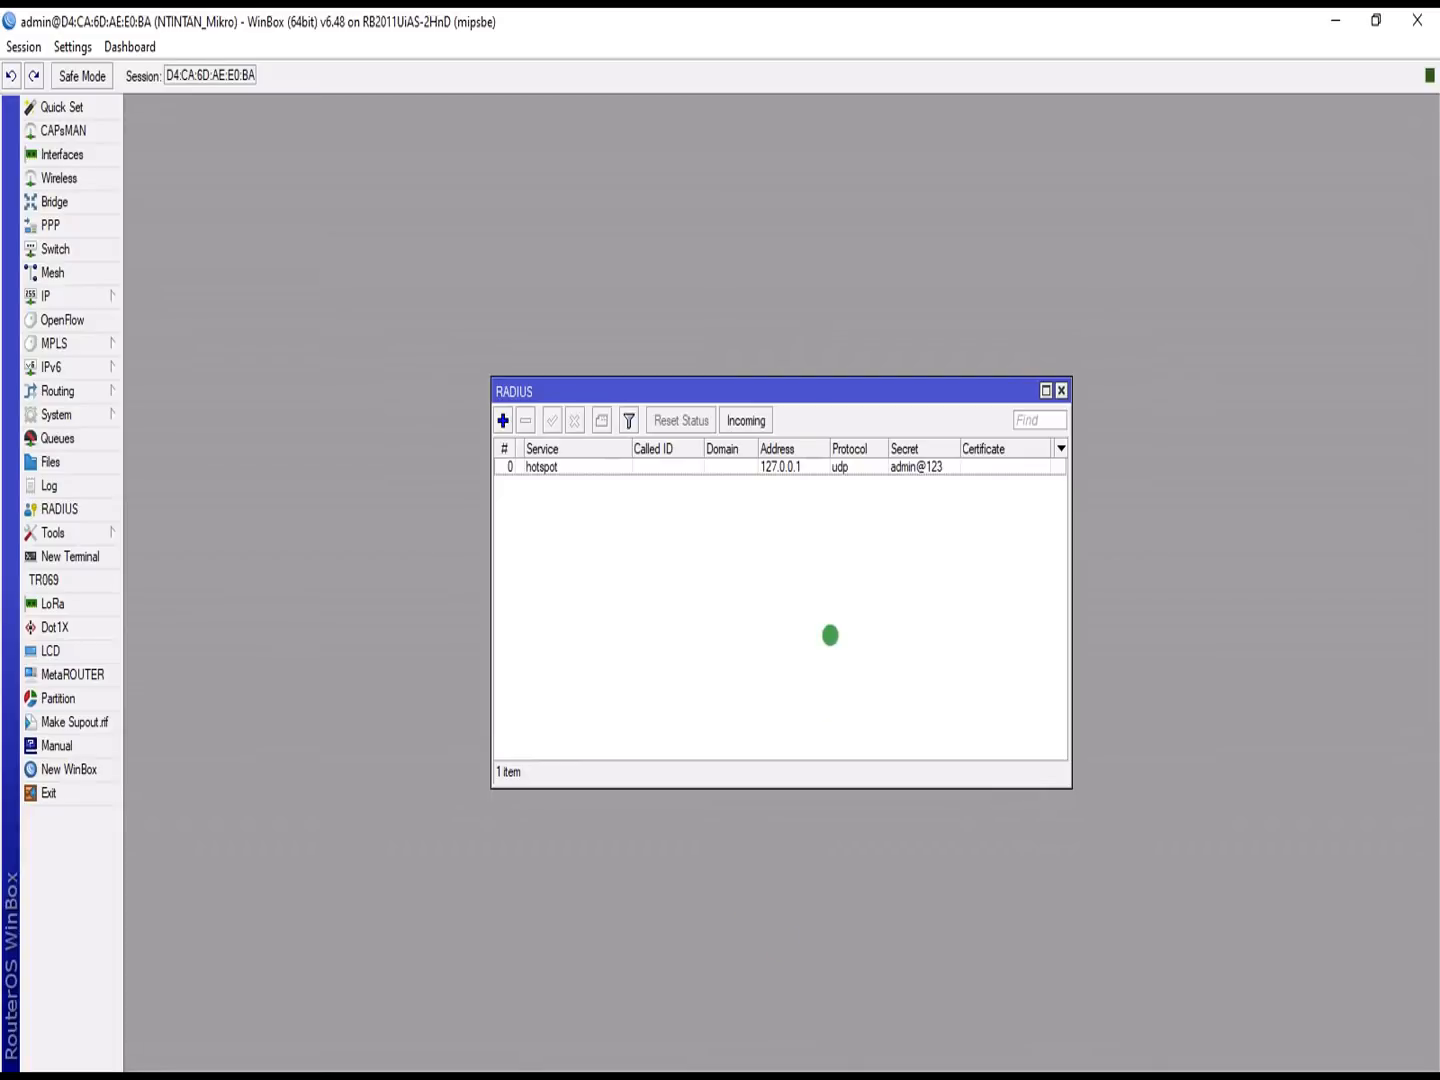
Step: Add a hotspot user with the default profile in IP > Hotspot > Users, dismissing the duplicate-user error
{"action": "left_click", "coordinate": [61, 296]}
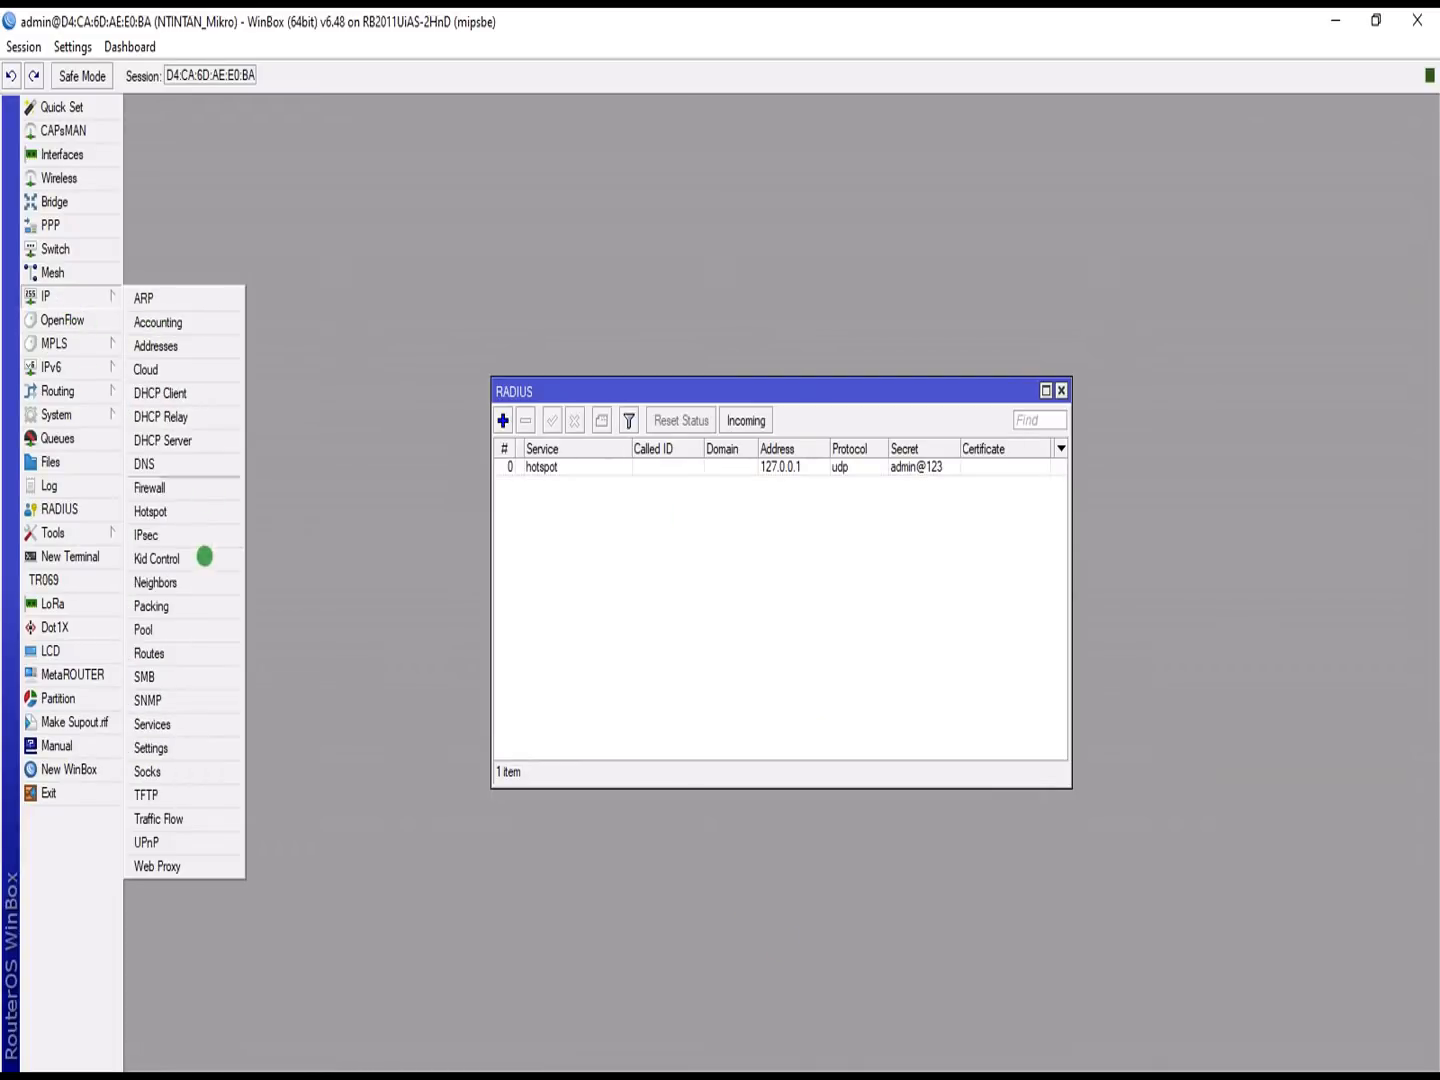
{"action": "left_click", "coordinate": [169, 508]}
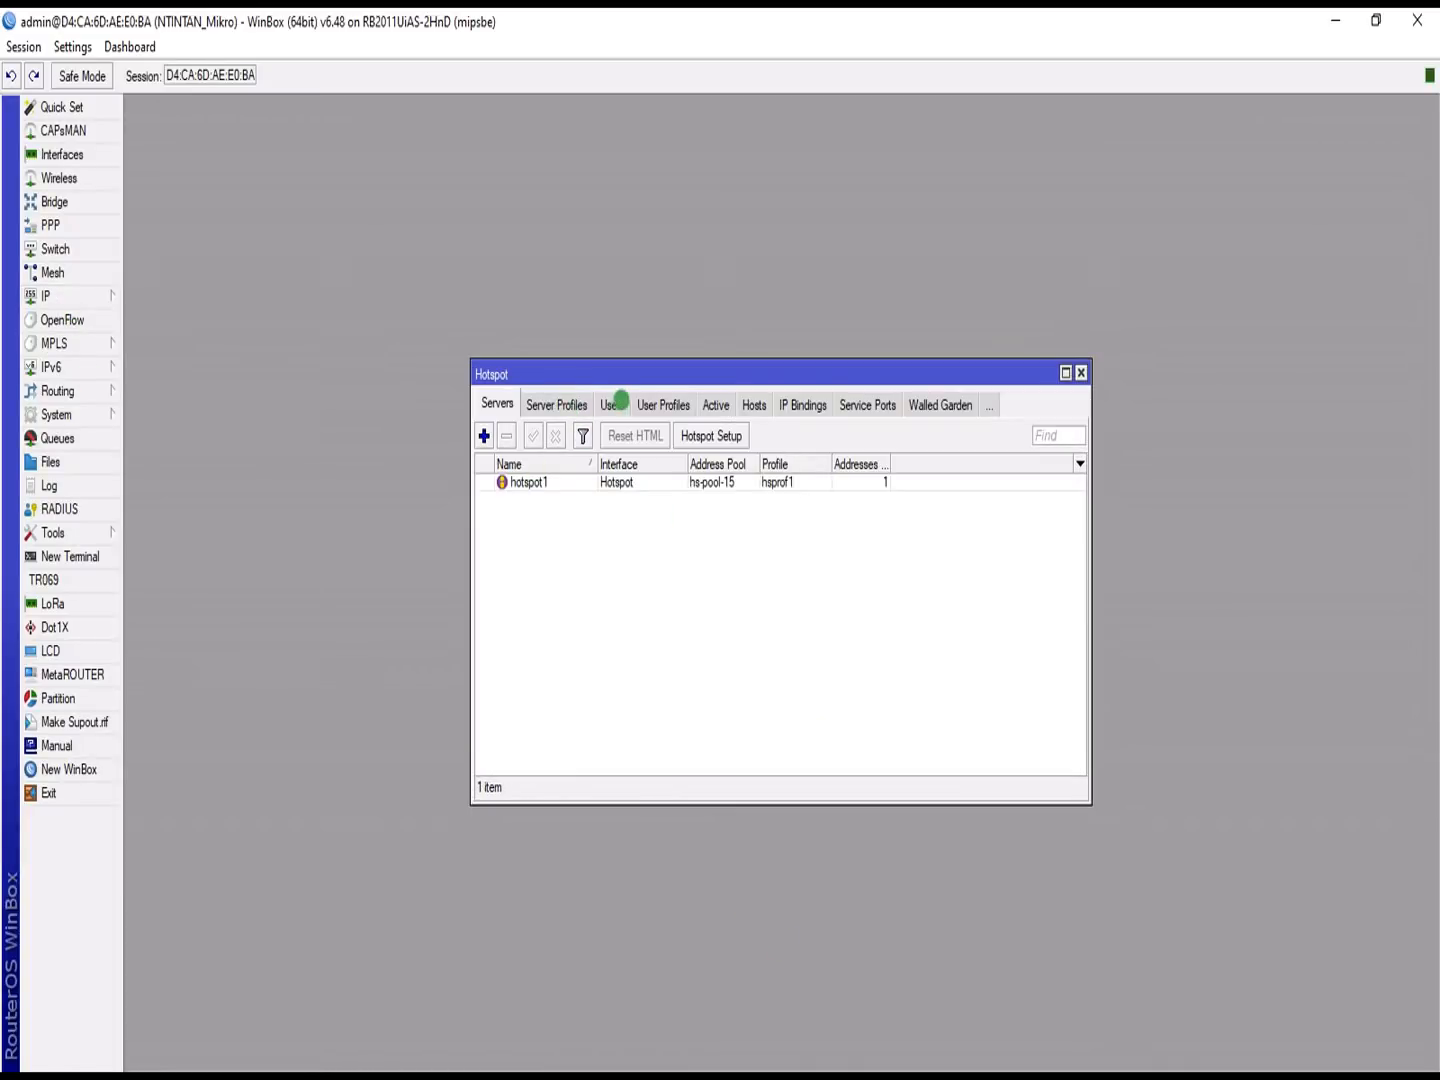
{"action": "left_click", "coordinate": [620, 401]}
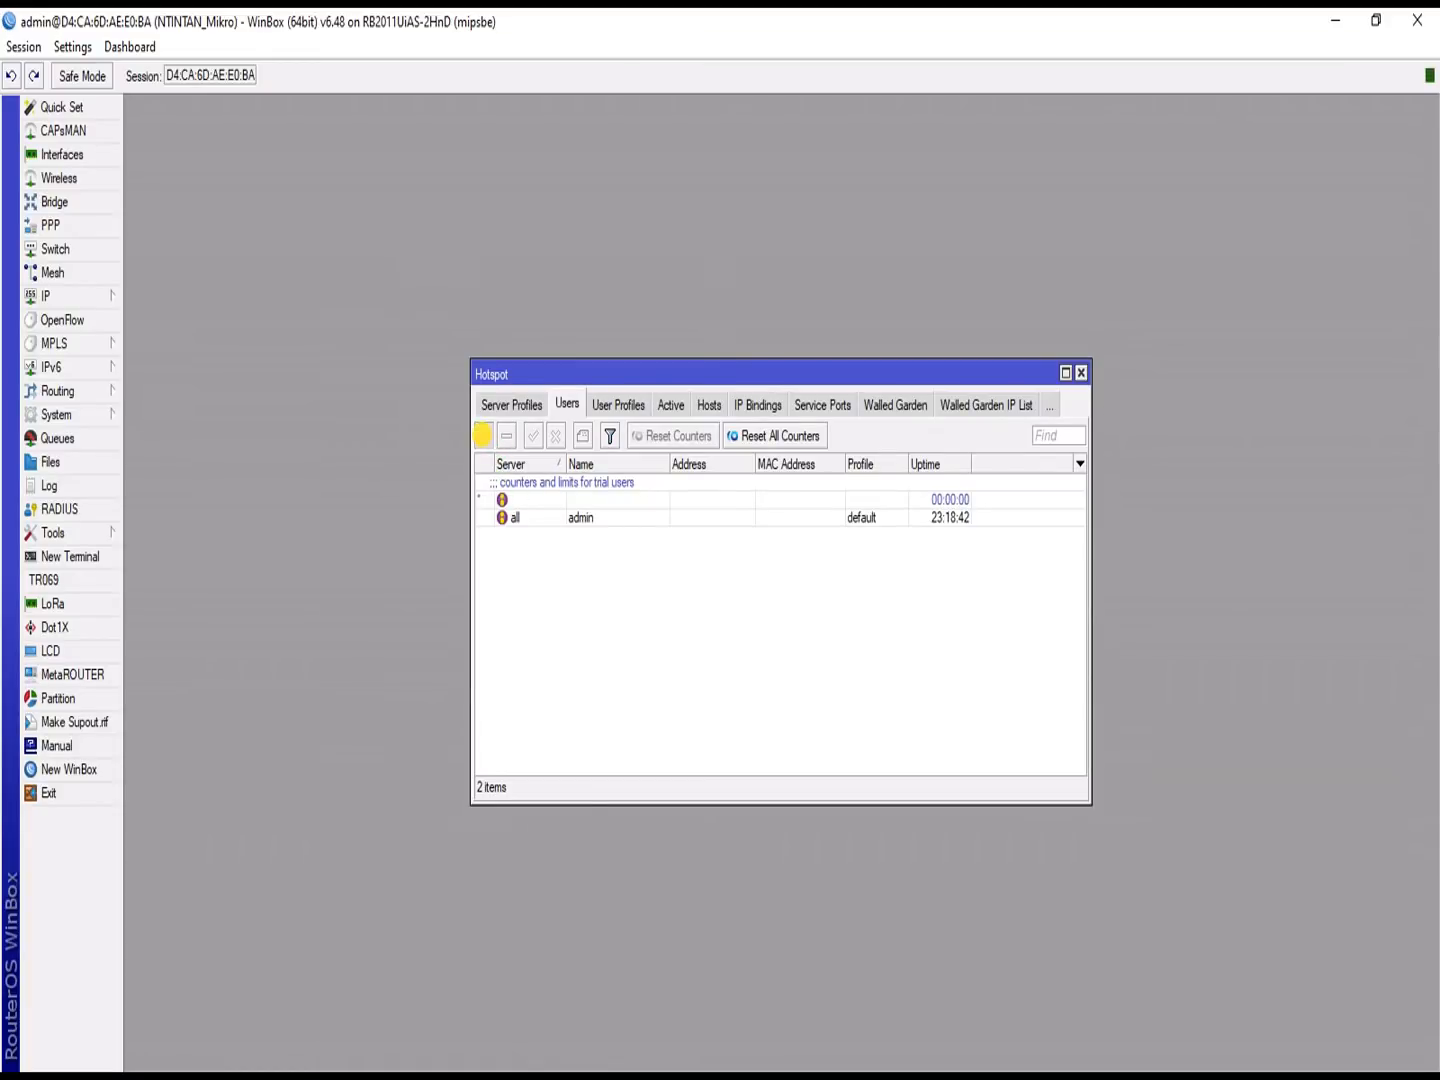
{"action": "left_click", "coordinate": [482, 435]}
{"action": "left_click", "coordinate": [740, 514]}
{"action": "key", "text": "ctrl+a"}
{"action": "type", "text": "ad"}
{"action": "left_click", "coordinate": [707, 540]}
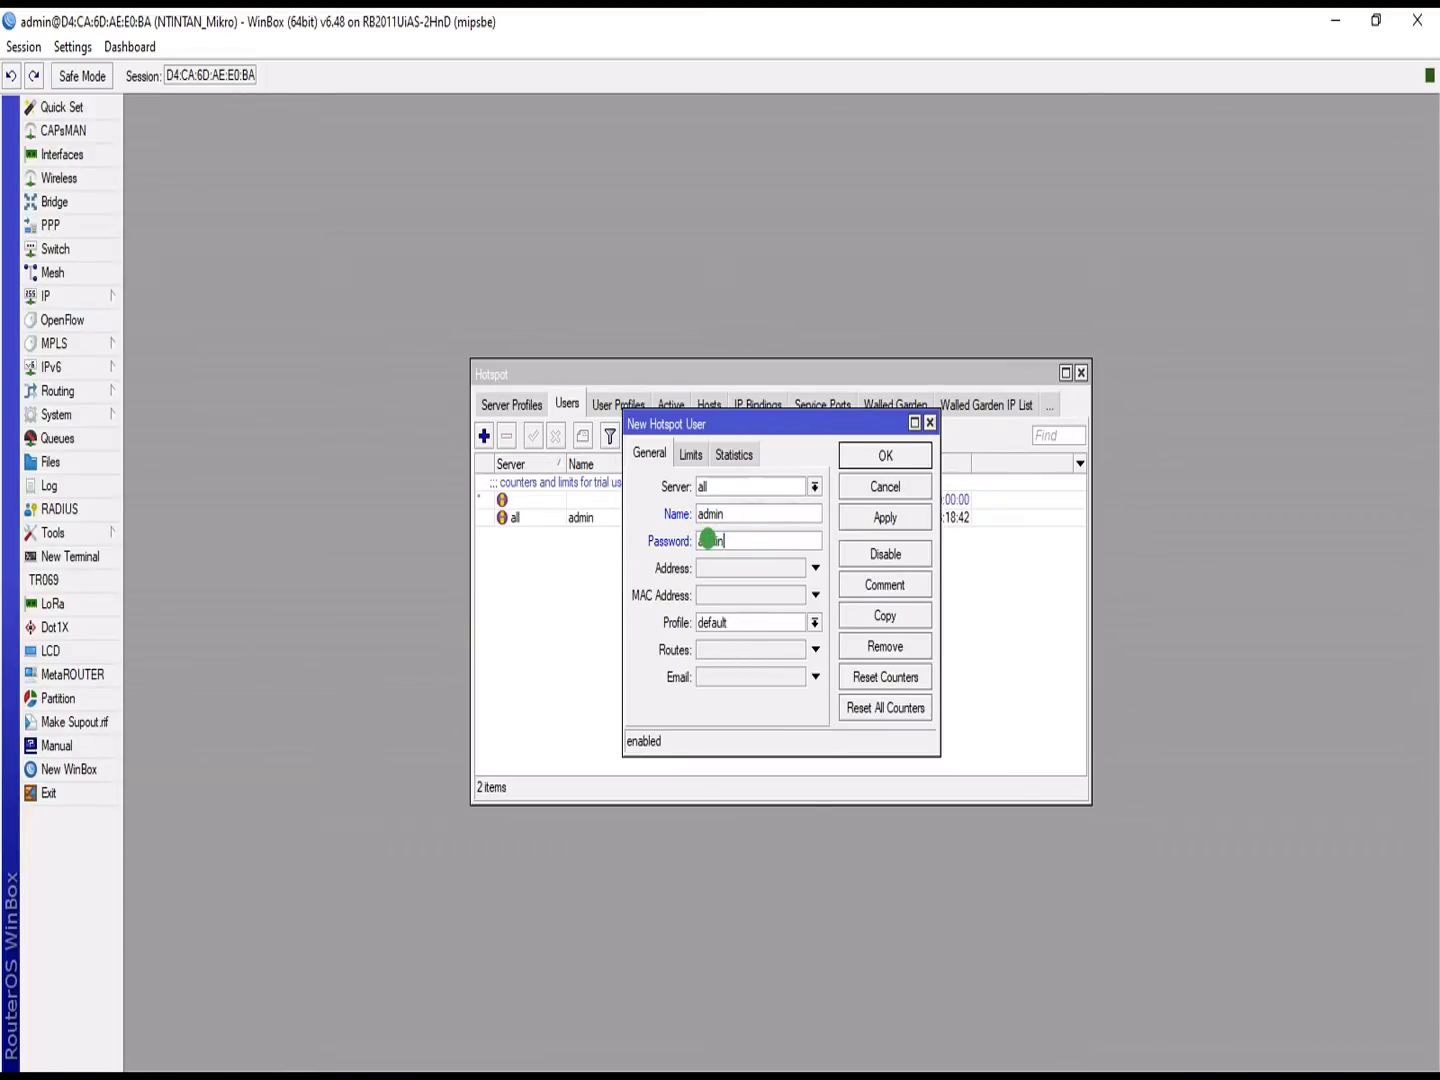
{"action": "left_click", "coordinate": [812, 614]}
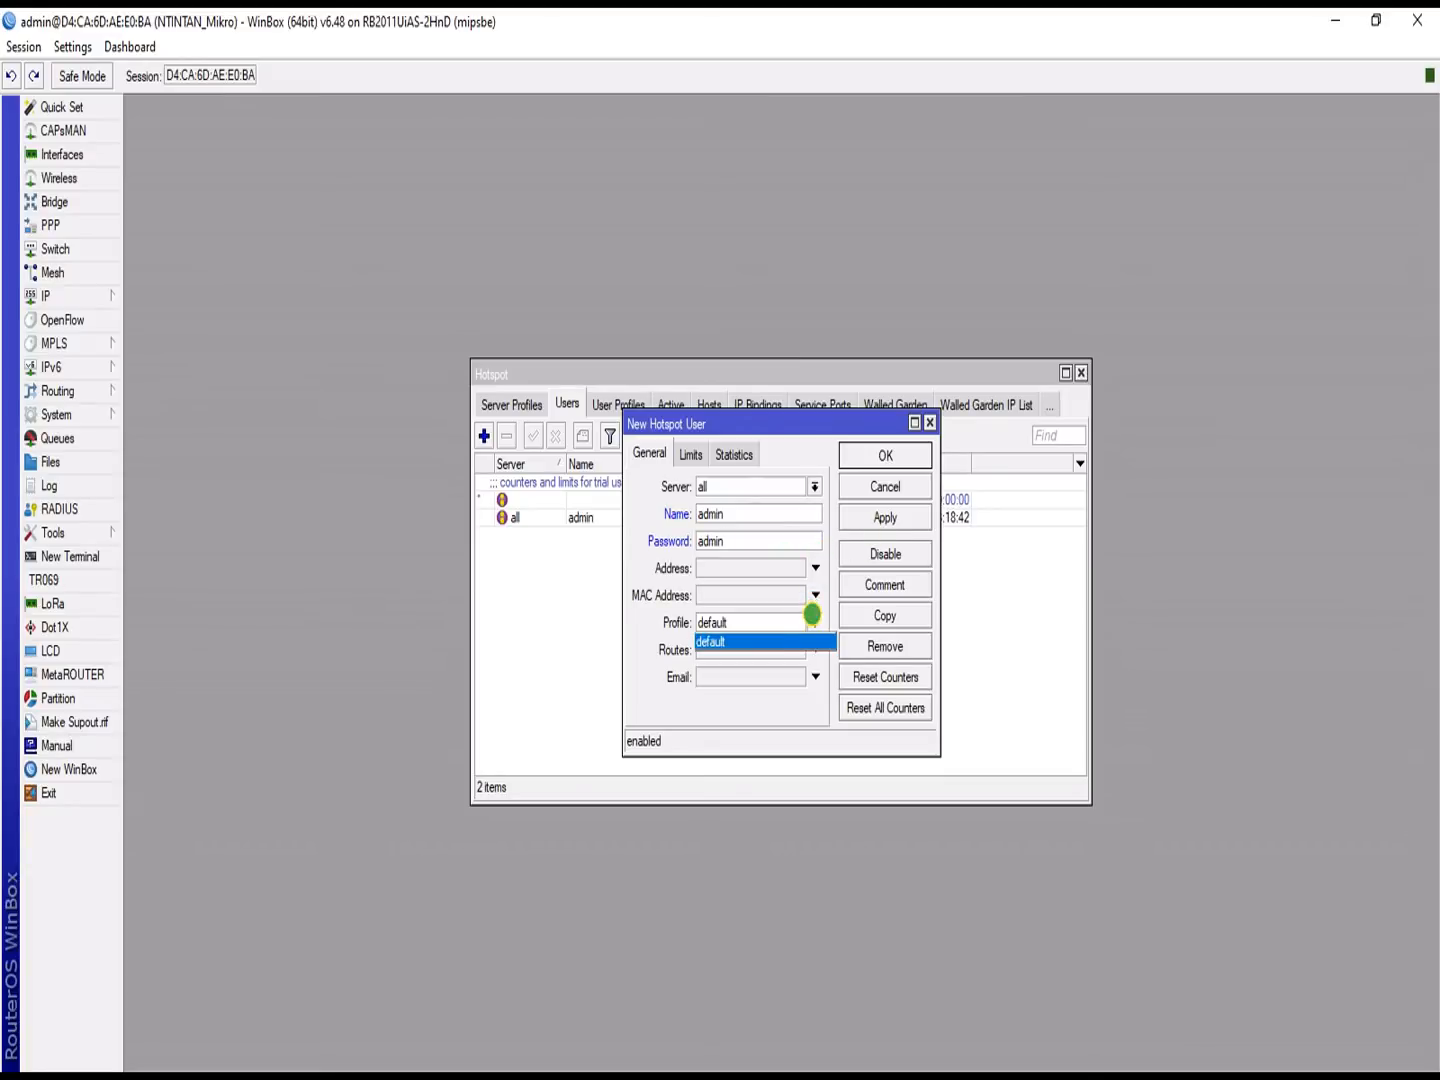
{"action": "left_click", "coordinate": [802, 617]}
{"action": "left_click", "coordinate": [887, 457]}
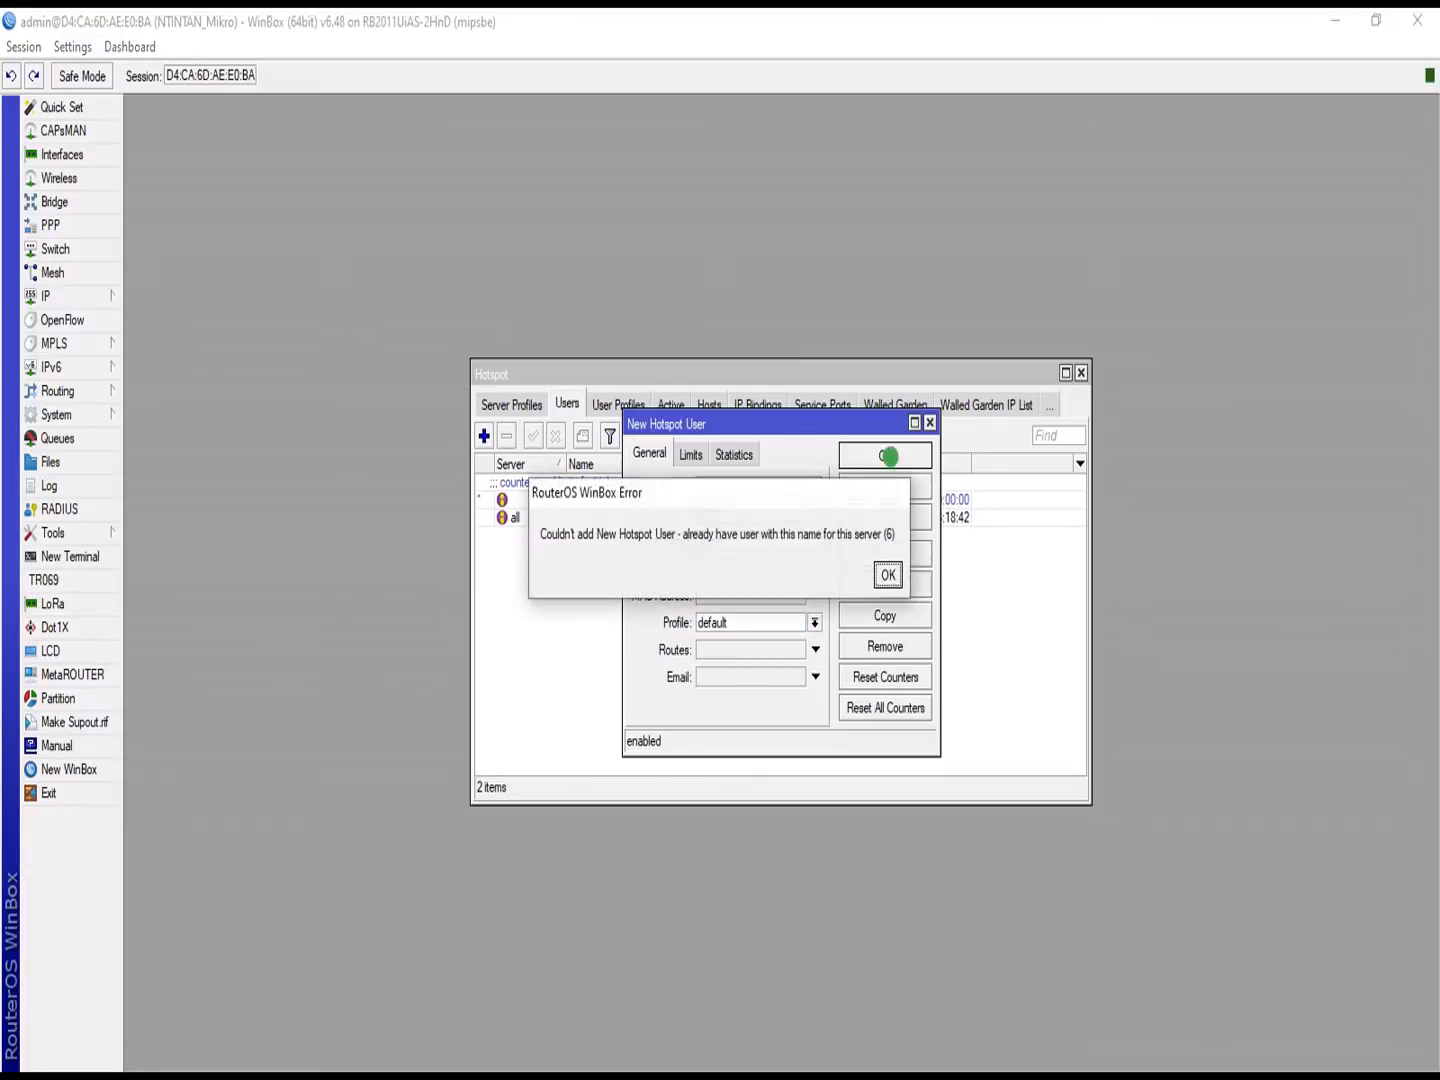
{"action": "left_click", "coordinate": [887, 573]}
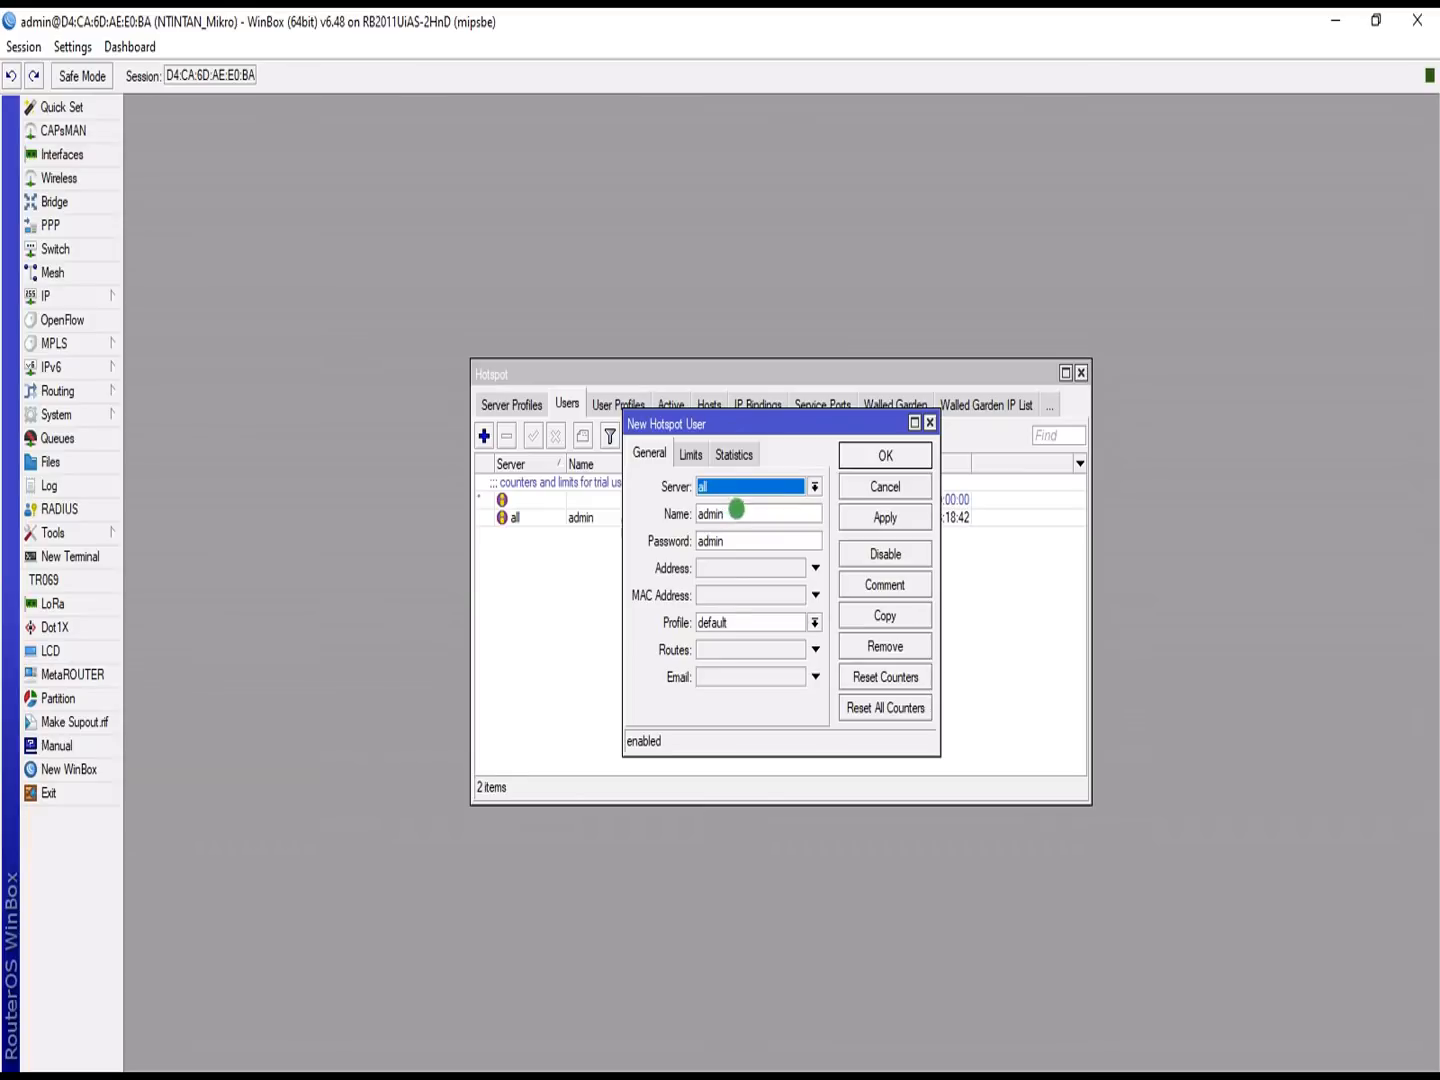
Step: Give the new user a unique name and a password, then apply and close the dialog
{"action": "left_click_drag", "start_coordinate": [740, 541], "coordinate": [657, 516]}
{"action": "left_click", "coordinate": [736, 513]}
{"action": "type", "text": "b"}
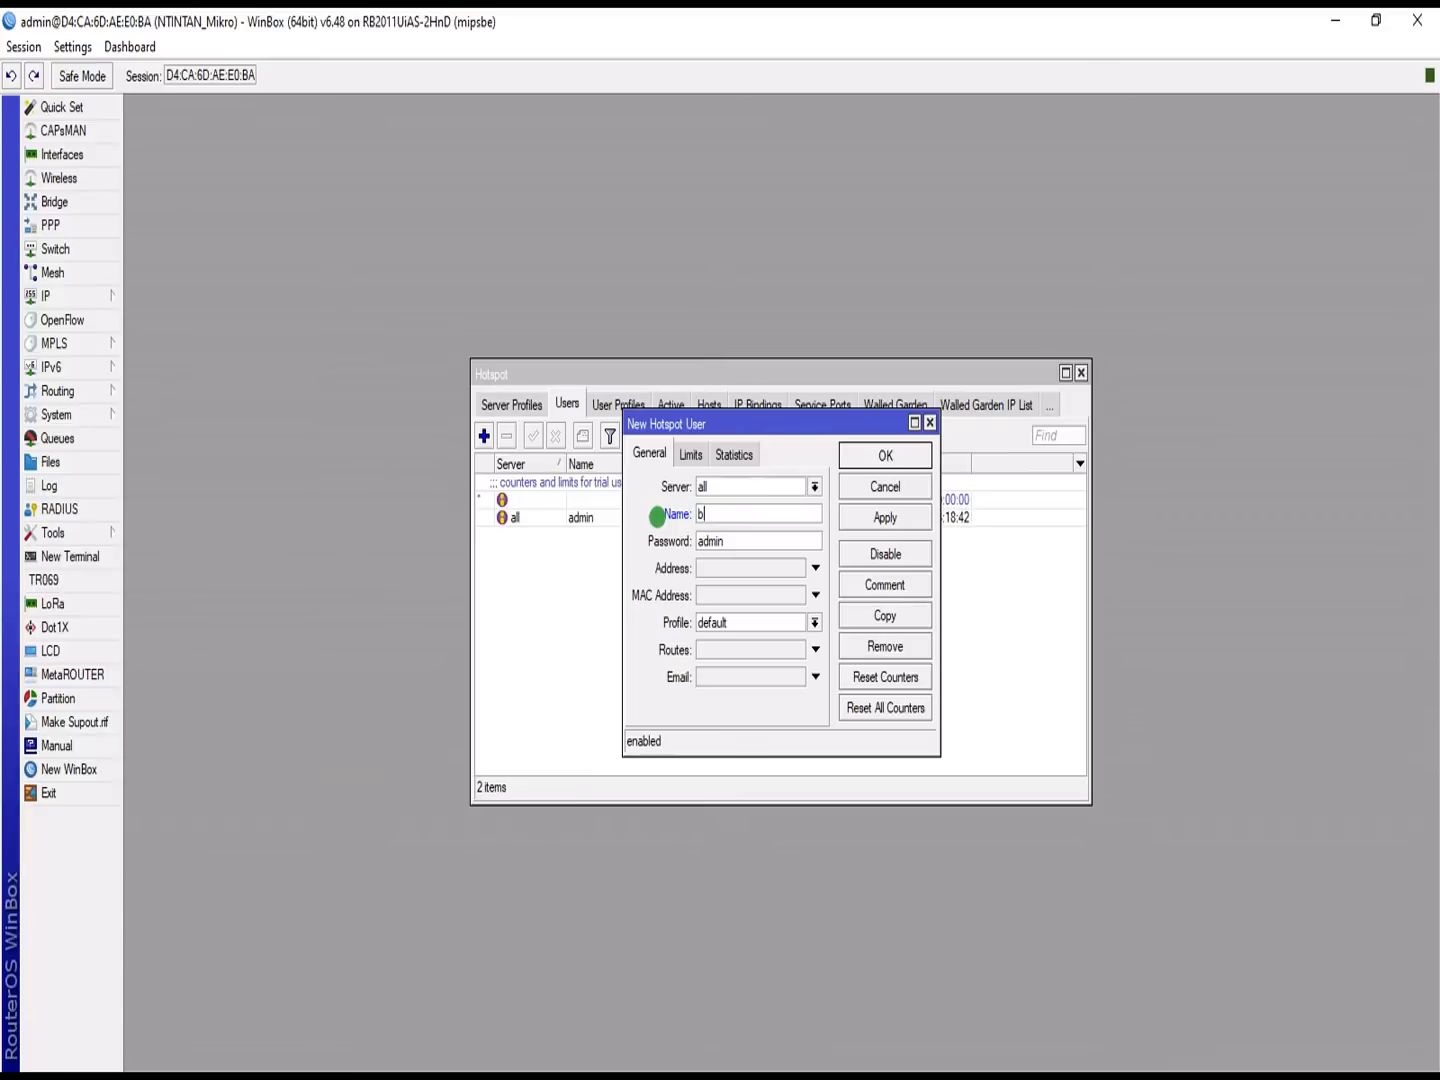
{"action": "type", "text": " emn"}
{"action": "key", "text": "Tab"}
{"action": "type", "text": "b"}
{"action": "left_click", "coordinate": [885, 517]}
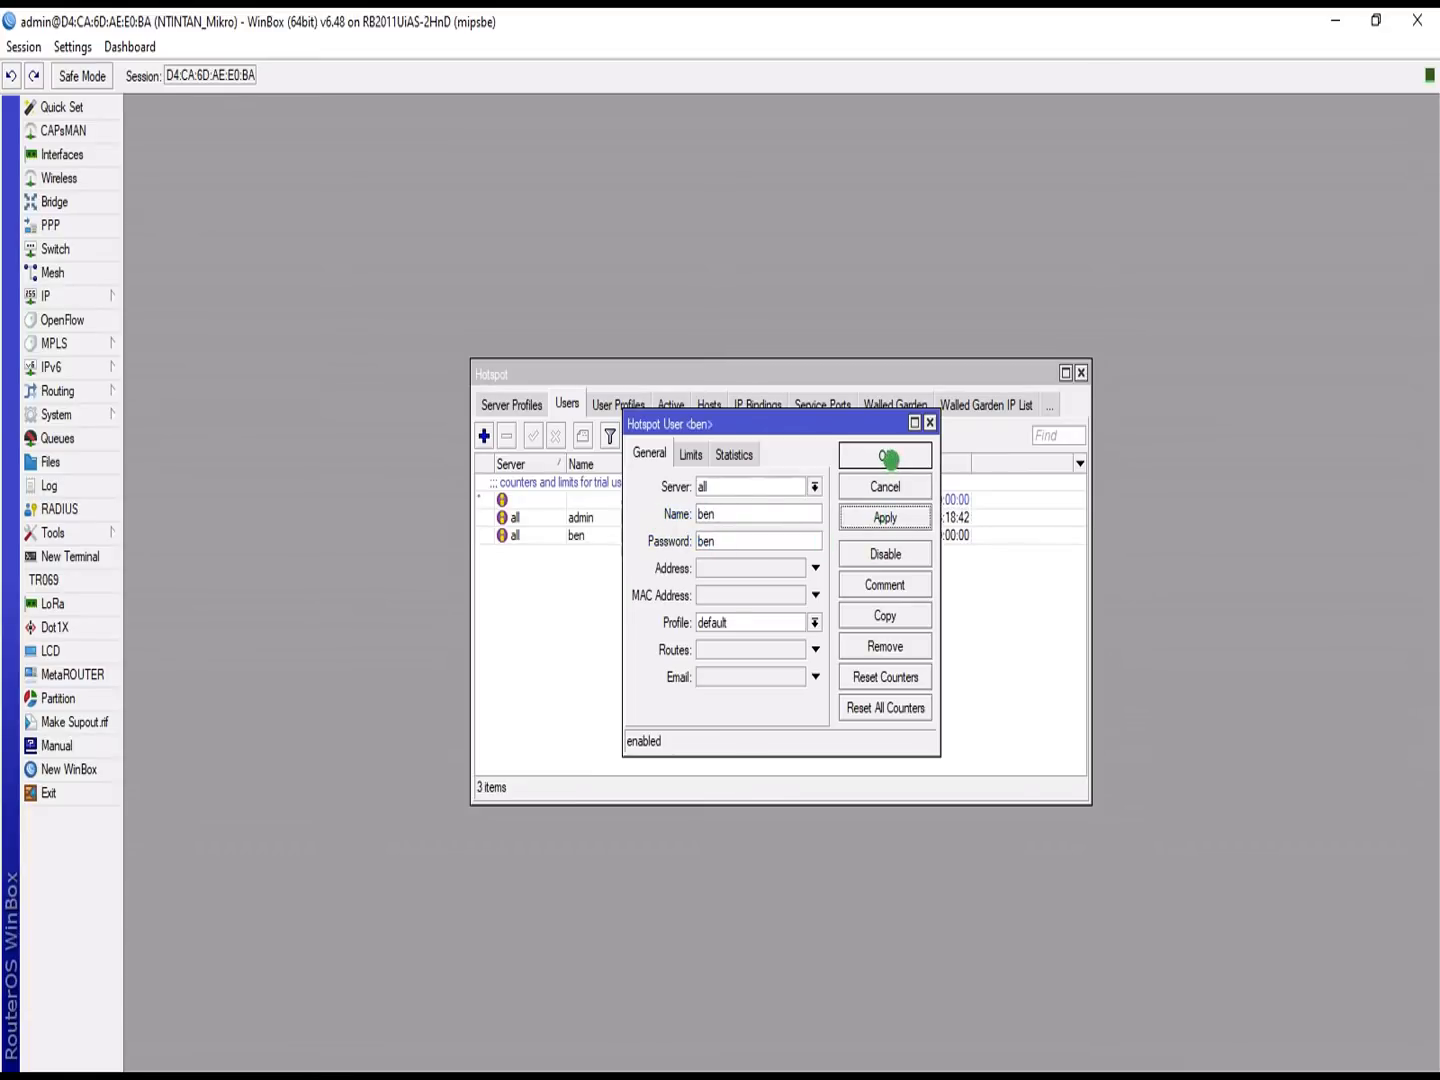
{"action": "left_click", "coordinate": [885, 455]}
{"action": "key", "text": "super"}
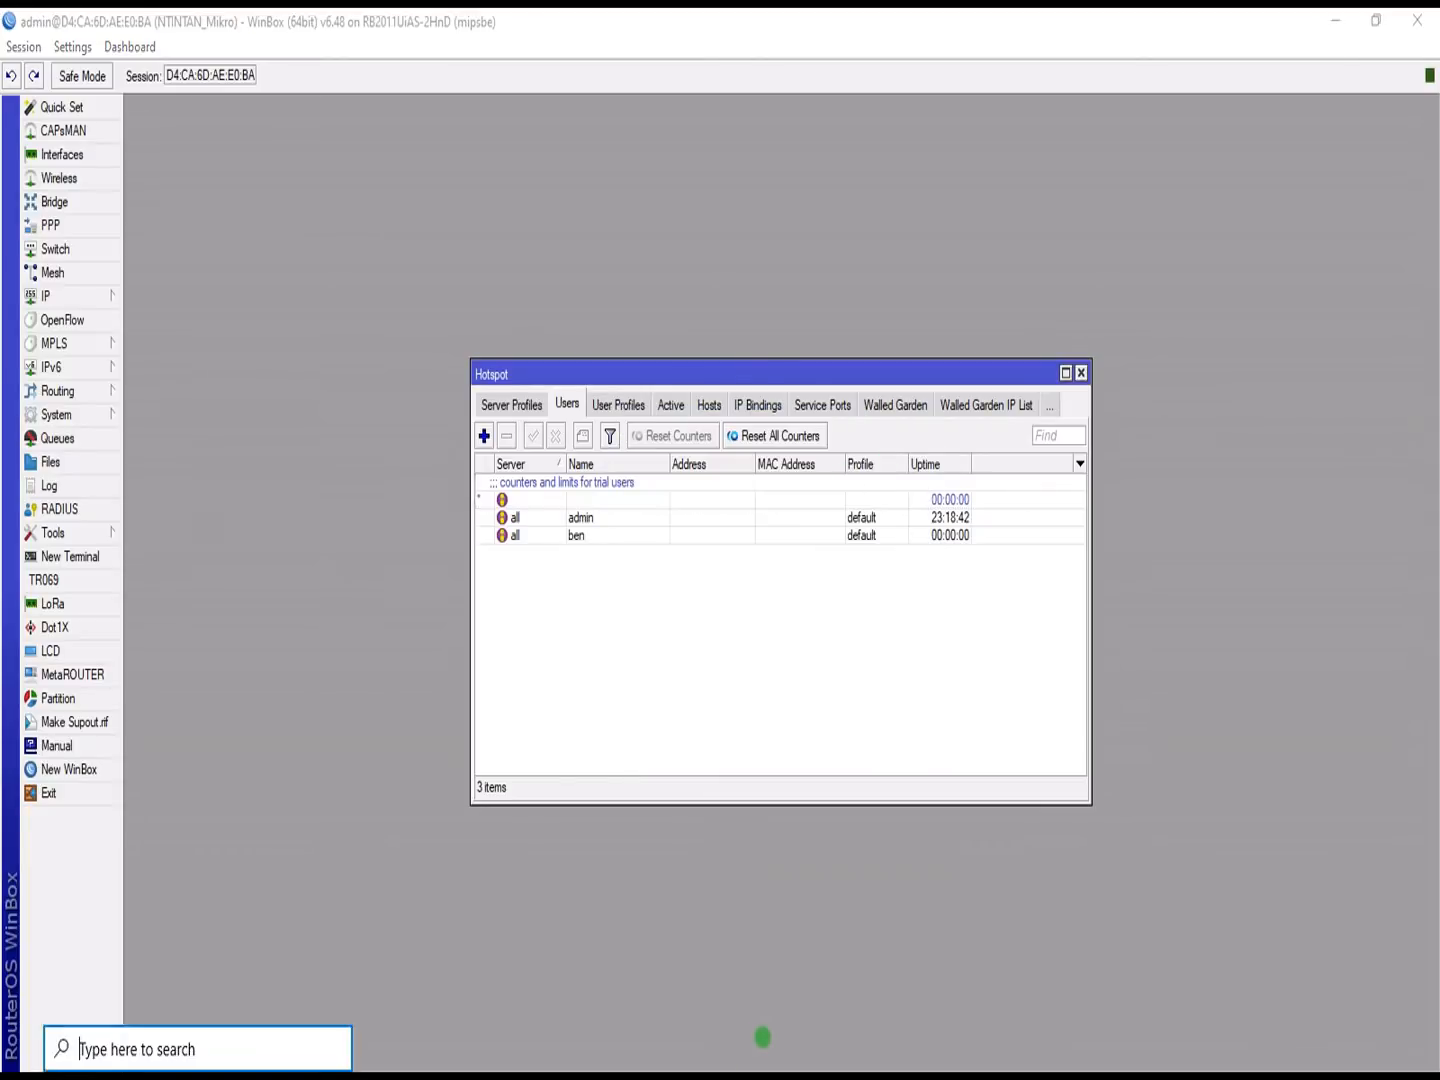
Step: Log in to the KobbyNet hotspot in Edge as the new test user and dismiss the save-password offer
{"action": "left_click", "coordinate": [507, 1048]}
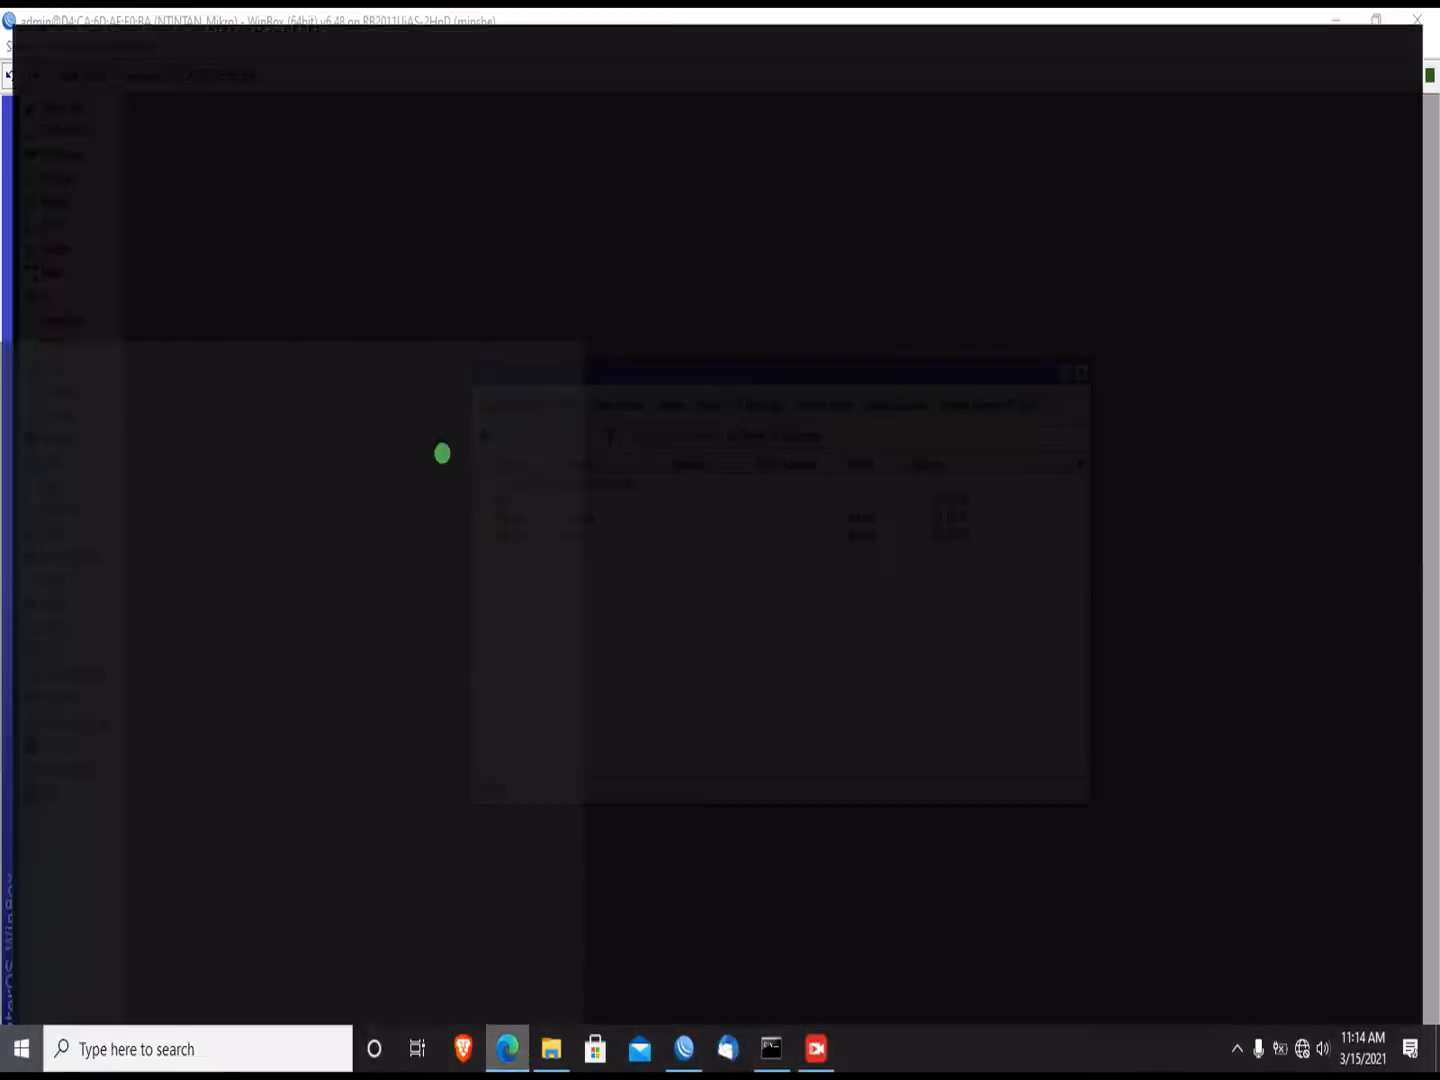
{"action": "left_click_drag", "start_coordinate": [766, 461], "coordinate": [593, 460]}
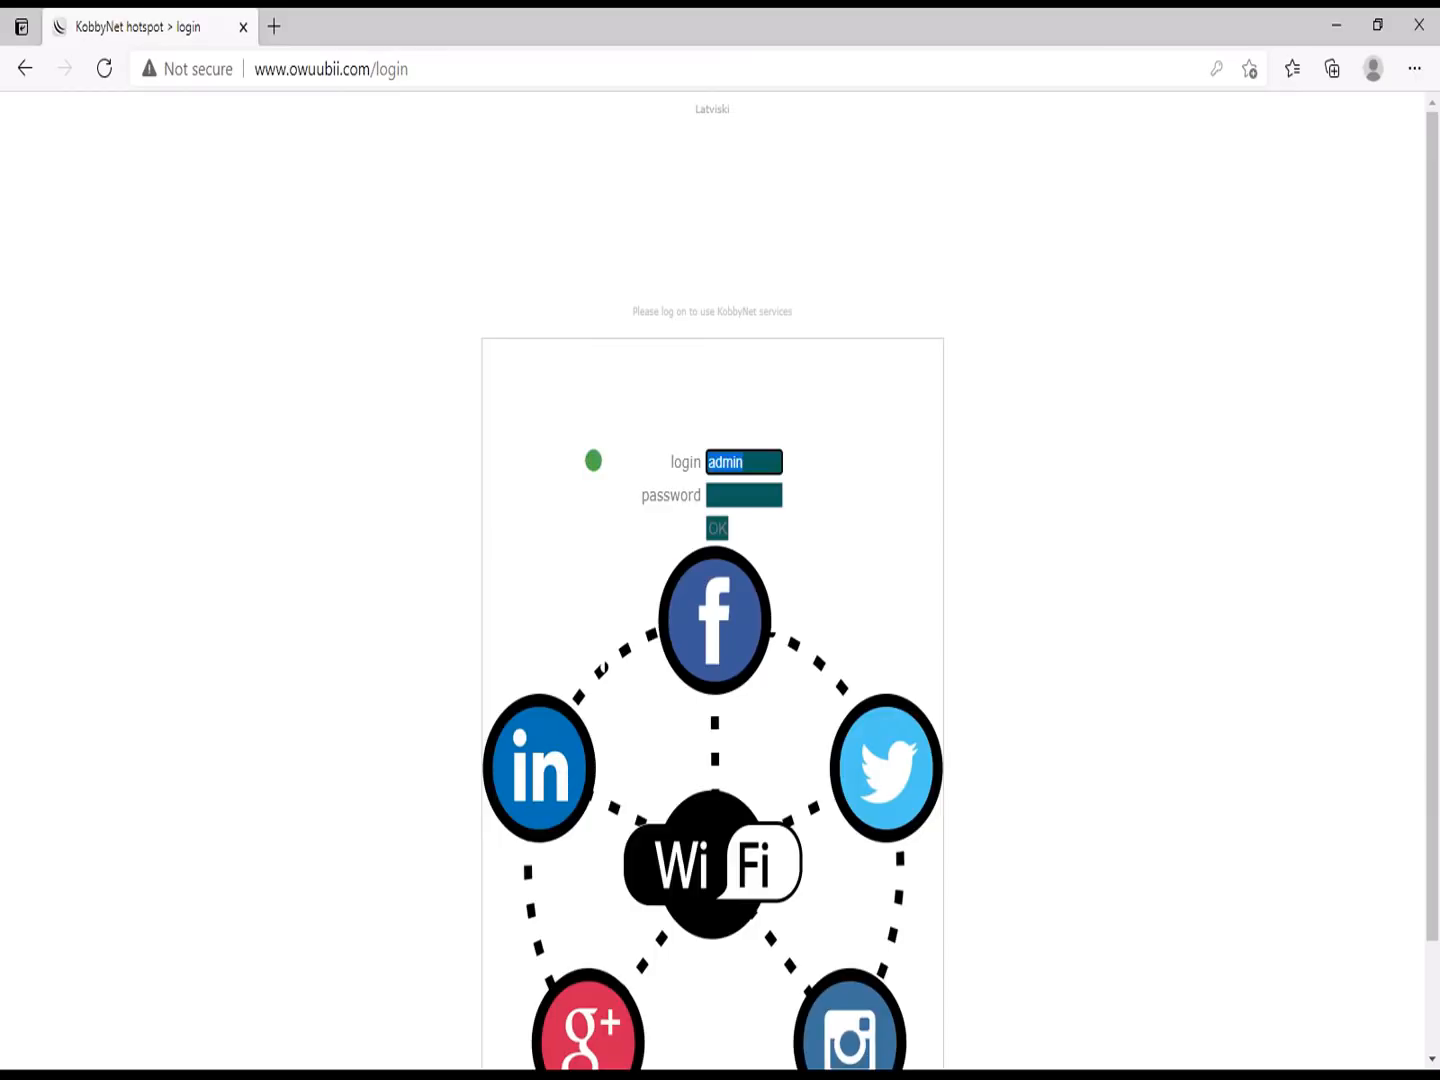
{"action": "type", "text": "ben"}
{"action": "key", "text": "Tab"}
{"action": "key", "text": "Return"}
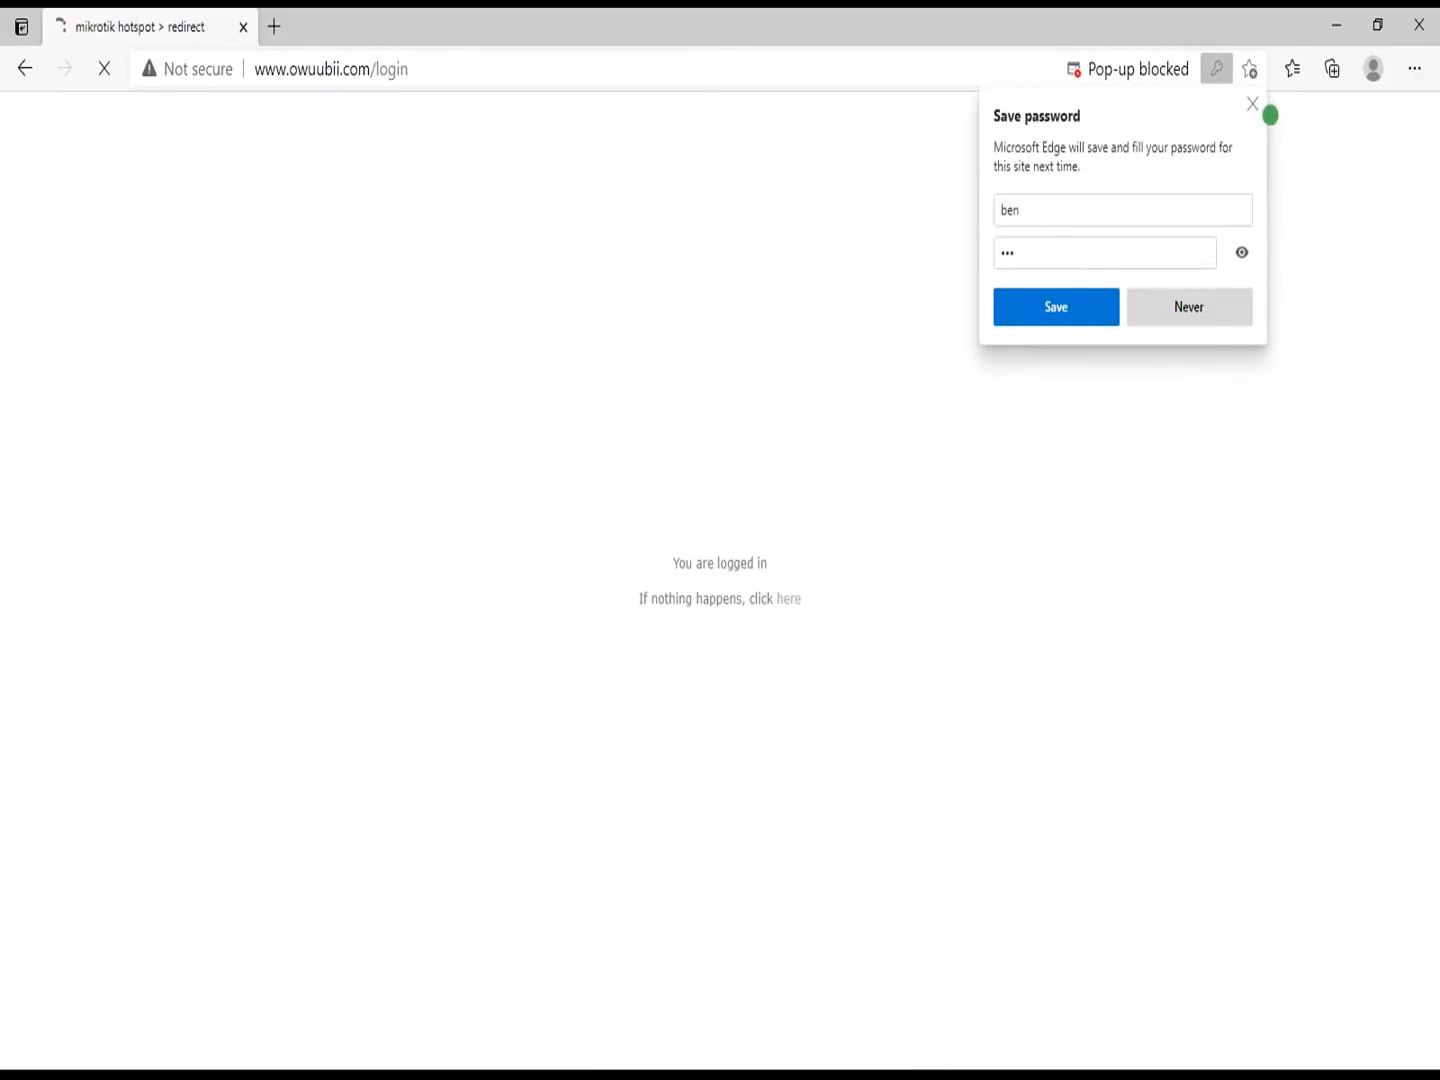
{"action": "left_click", "coordinate": [1251, 102]}
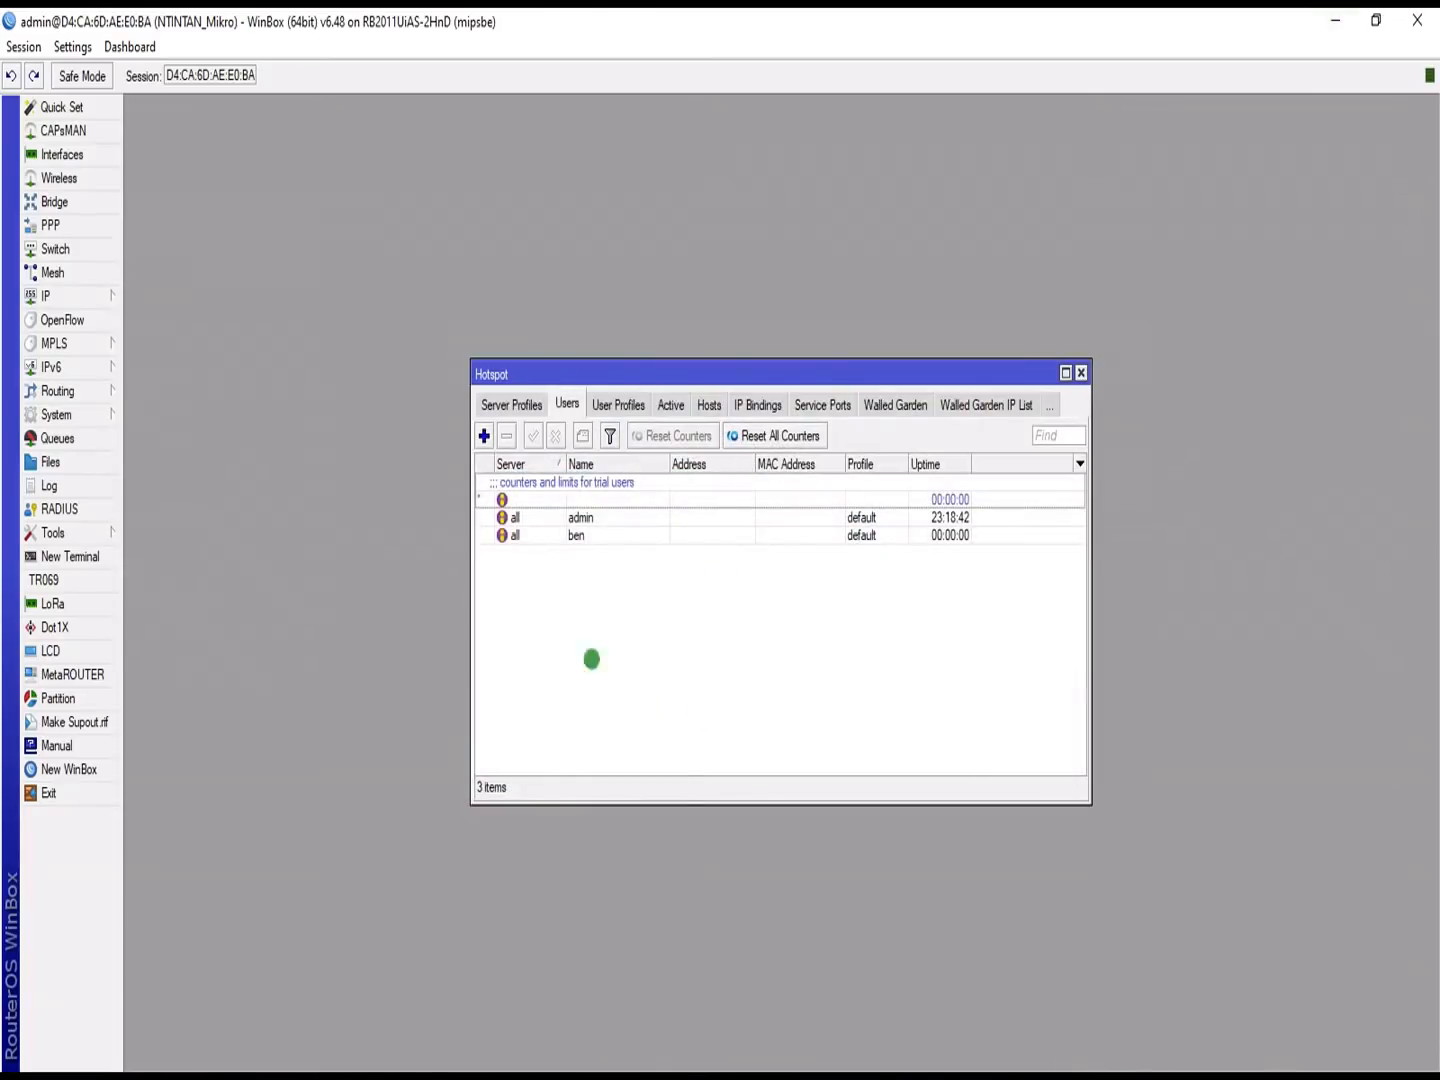
Step: Check in IP > Services that the www service runs on port 8087
{"action": "left_click", "coordinate": [50, 296]}
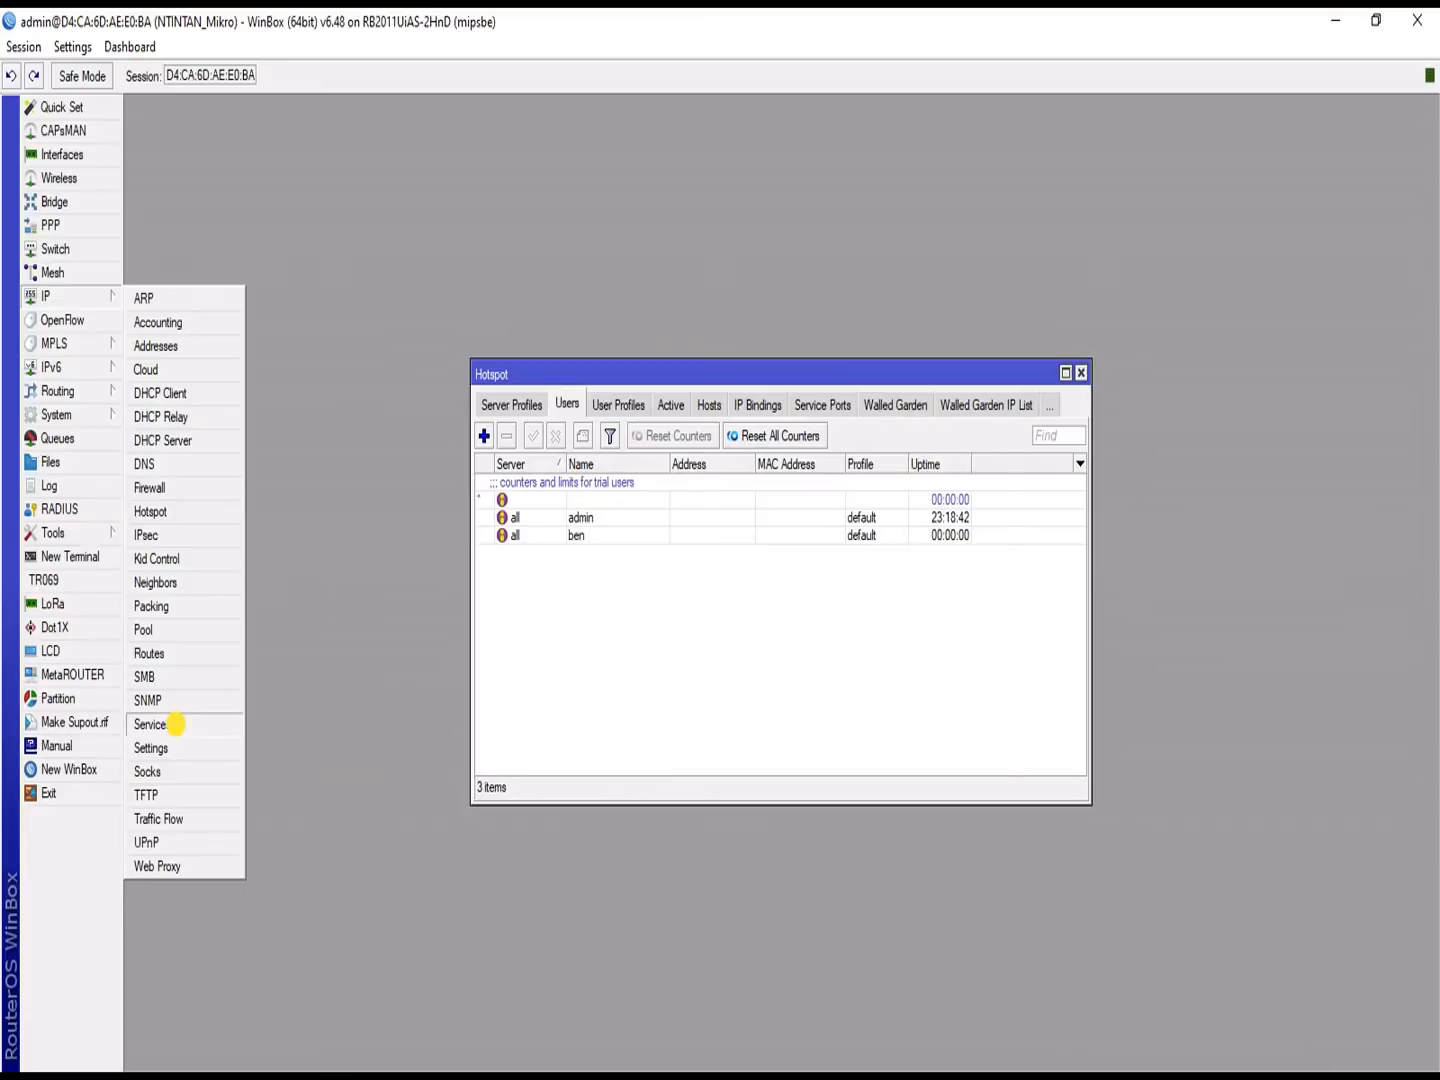
{"action": "left_click", "coordinate": [176, 724]}
{"action": "left_click", "coordinate": [665, 570]}
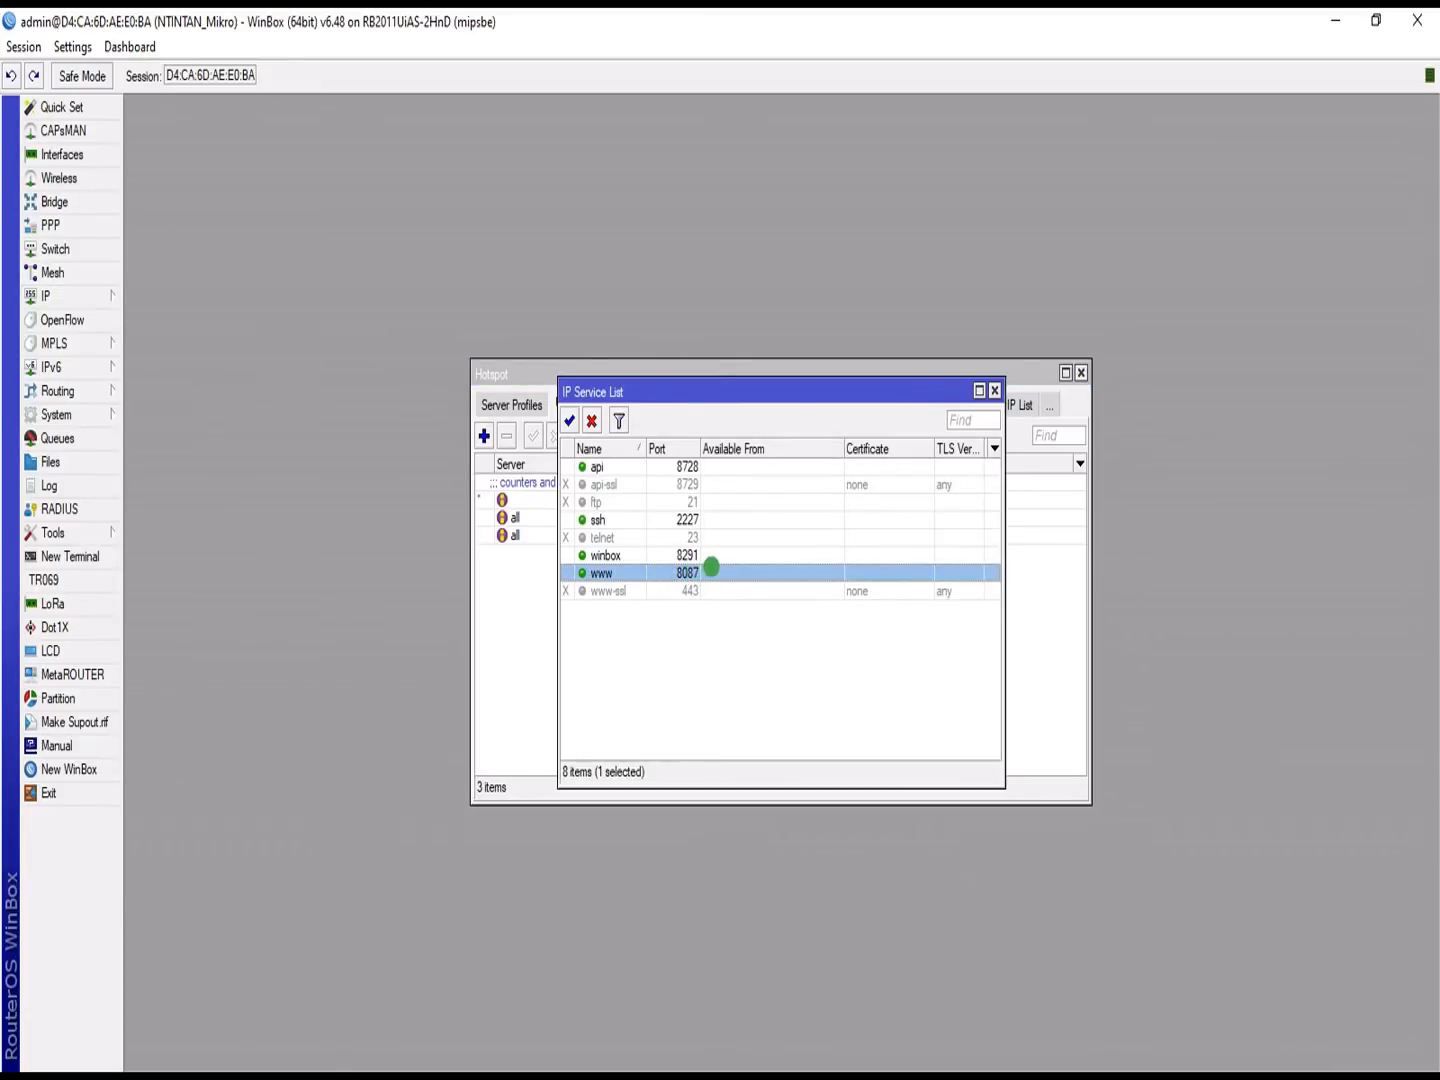
{"action": "left_click", "coordinate": [994, 389]}
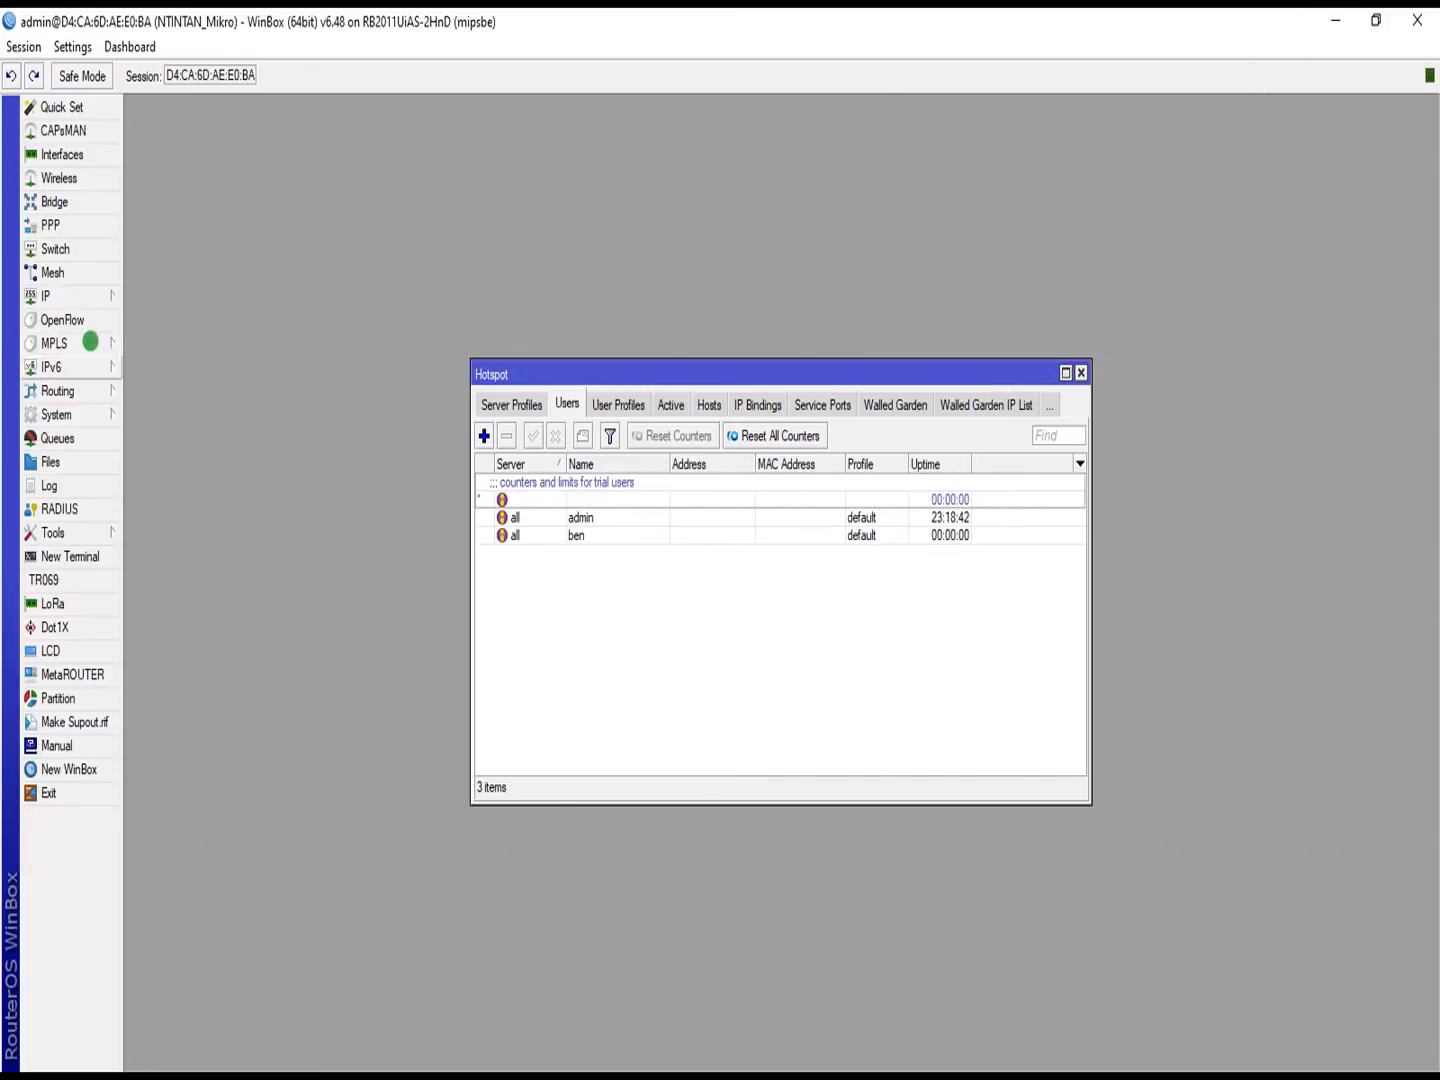
Step: Confirm user-manager 6.48 is installed under System > Packages, then move the Hotspot and RADIUS windows apart
{"action": "left_click", "coordinate": [86, 415]}
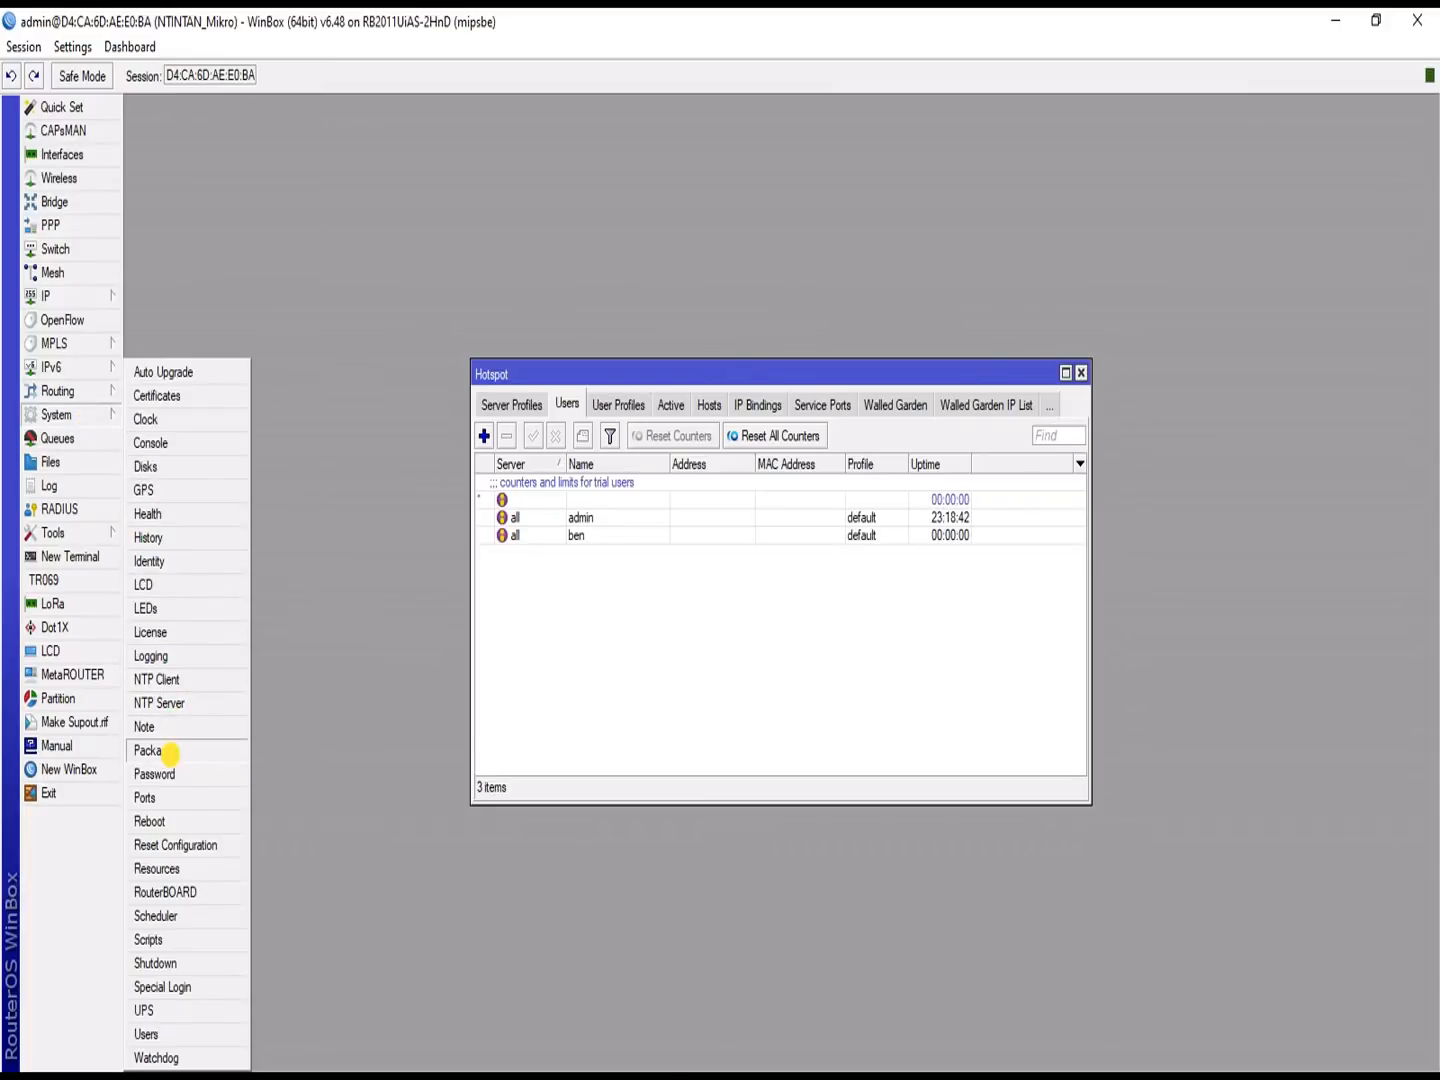
{"action": "left_click", "coordinate": [160, 751]}
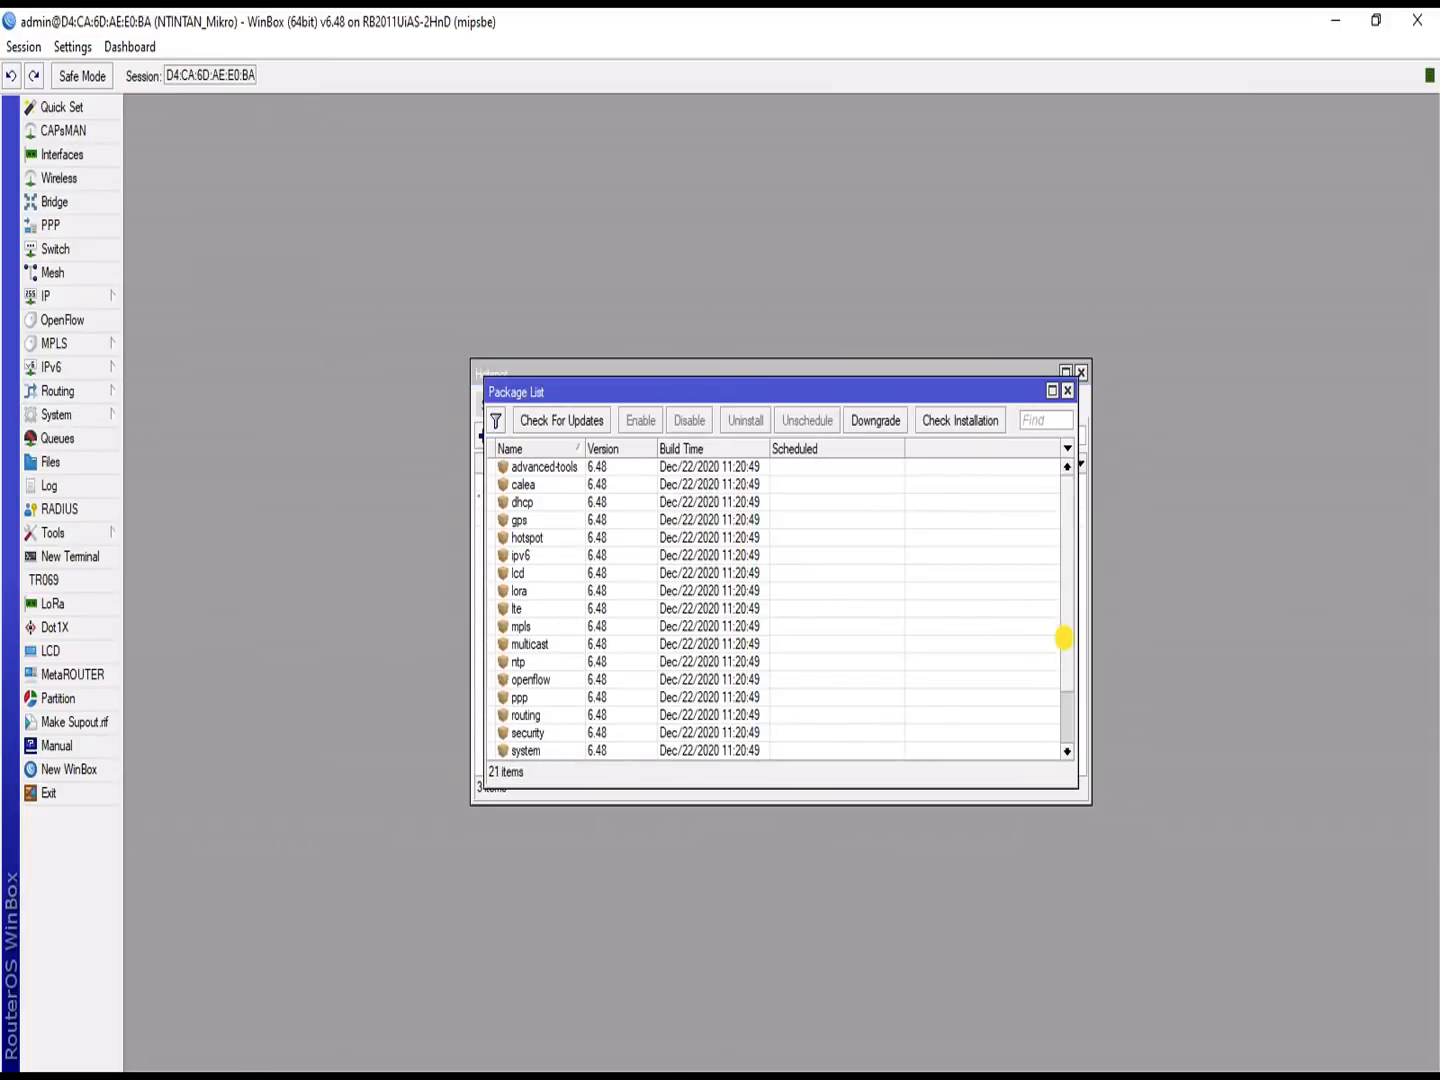
{"action": "left_click_drag", "start_coordinate": [1064, 630], "coordinate": [1051, 730]}
{"action": "left_click", "coordinate": [550, 733]}
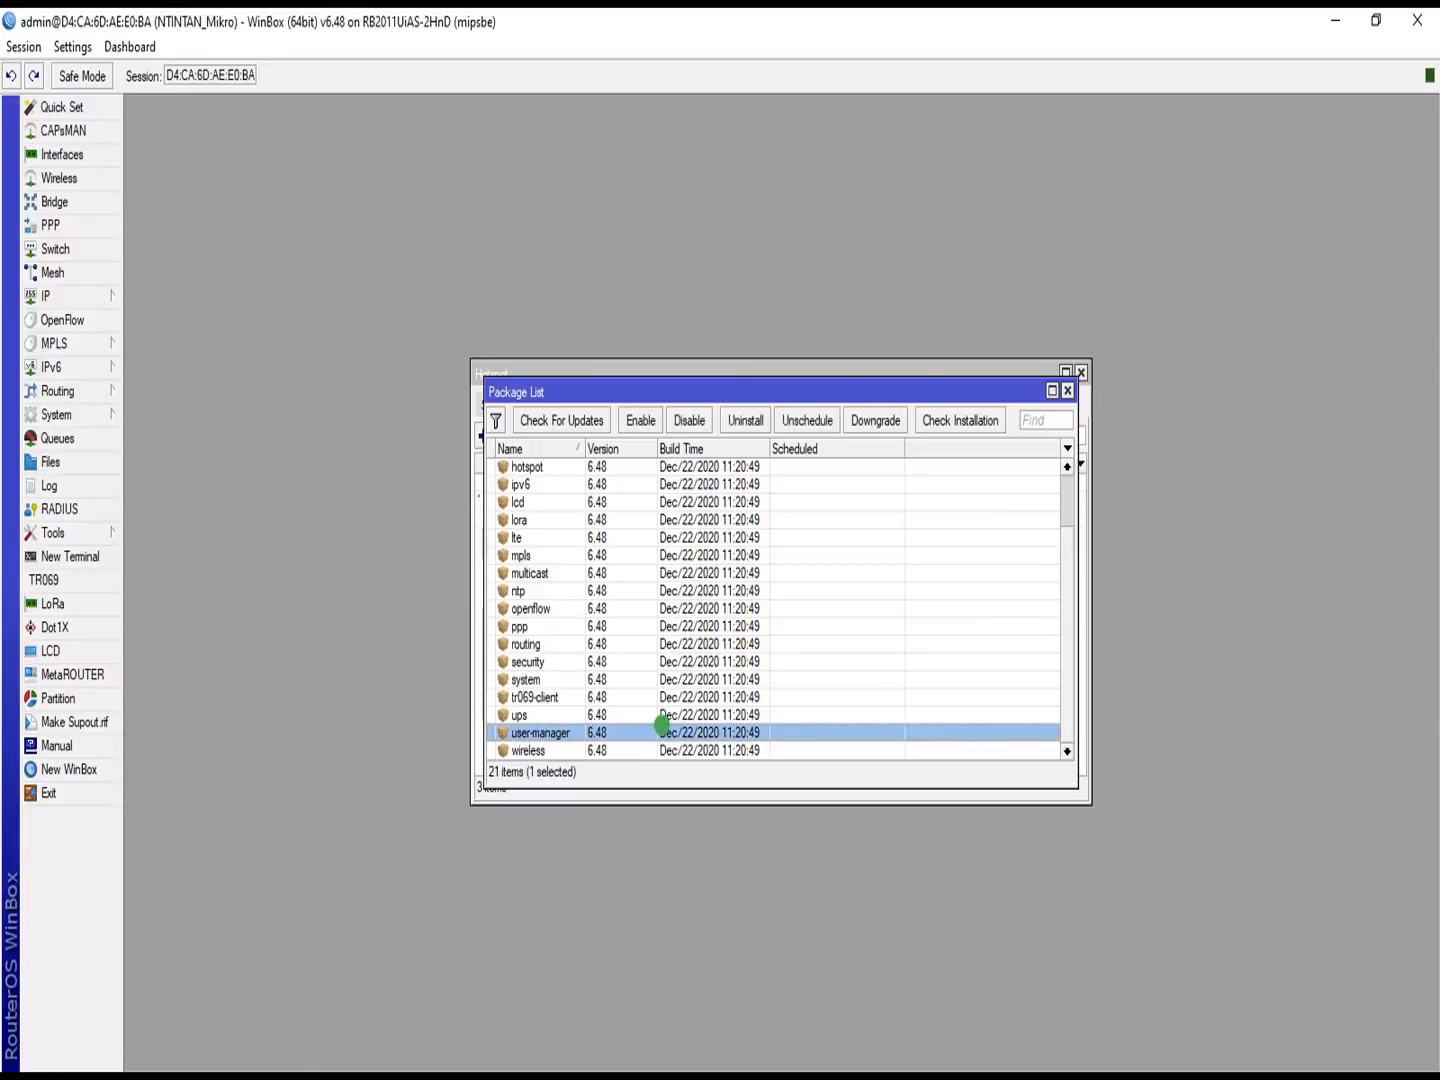
{"action": "left_click", "coordinate": [1067, 391]}
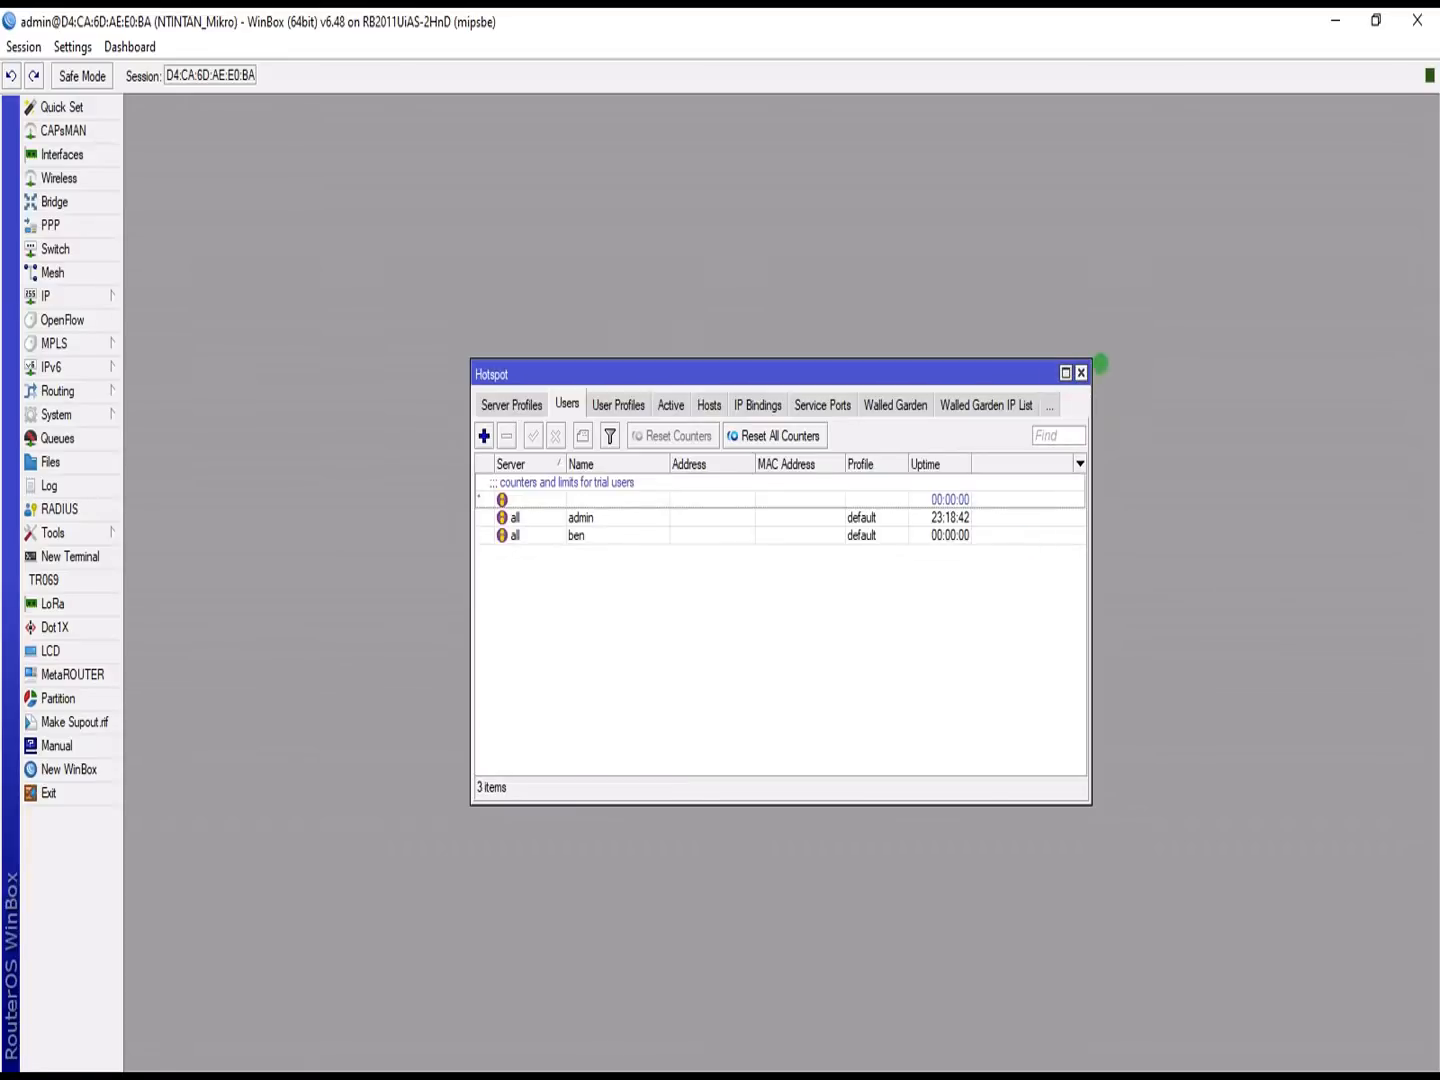
{"action": "left_click_drag", "start_coordinate": [914, 374], "coordinate": [1287, 171]}
{"action": "left_click_drag", "start_coordinate": [724, 389], "coordinate": [375, 634]}
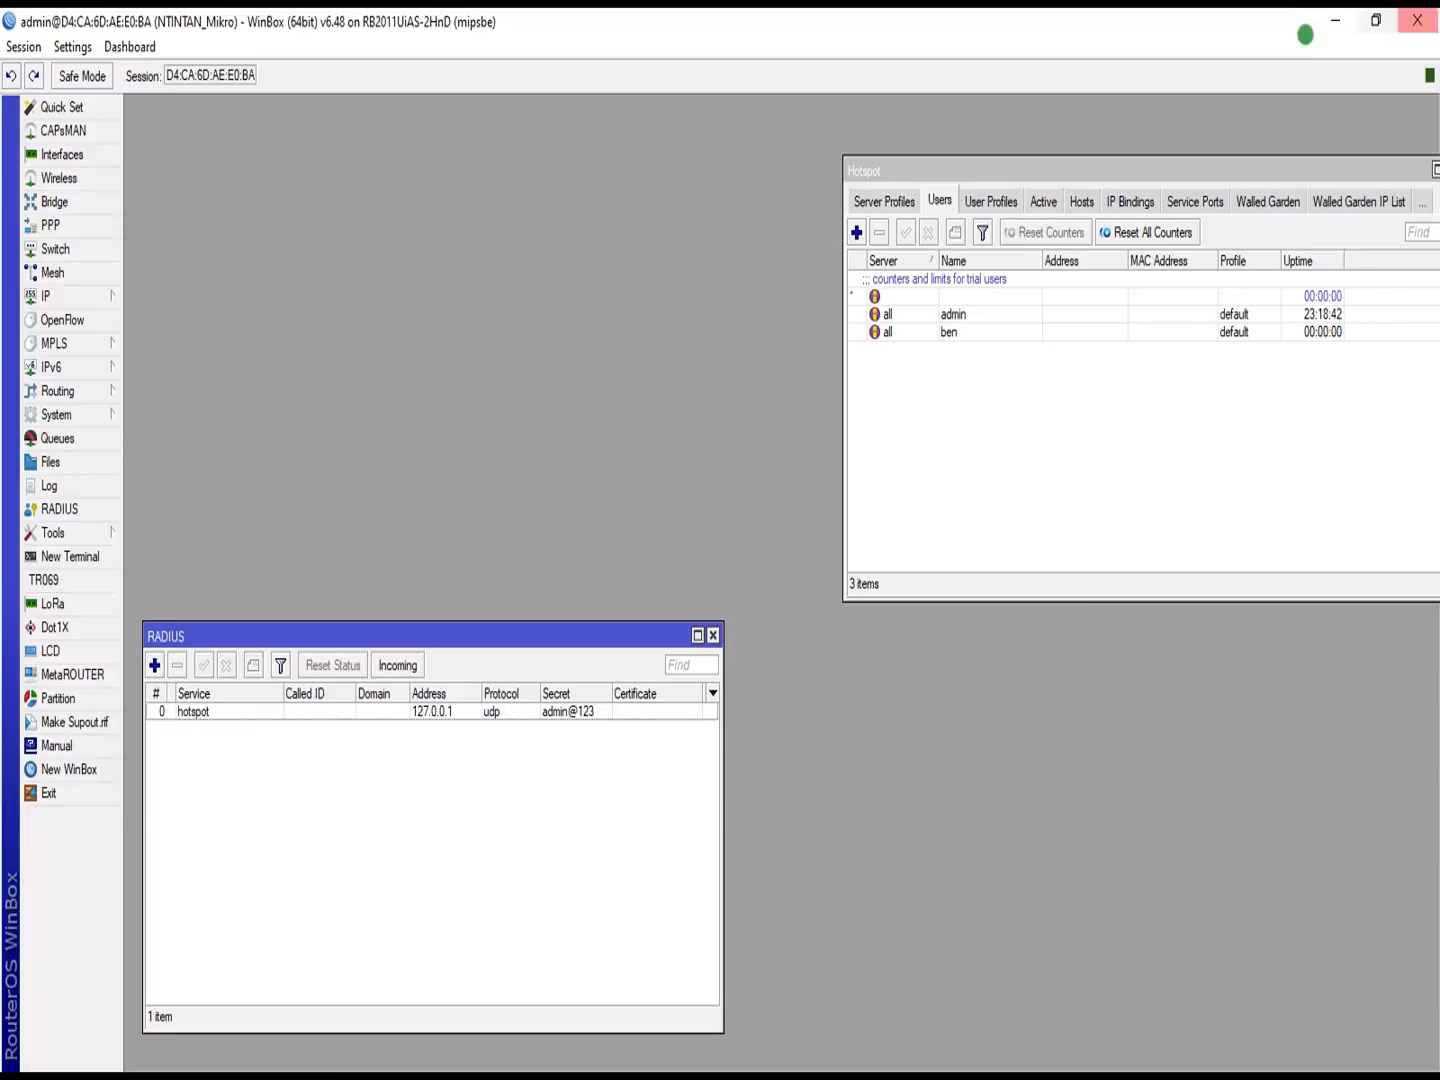
{"action": "left_click", "coordinate": [1337, 24]}
{"action": "mouse_move", "coordinate": [832, 1066]}
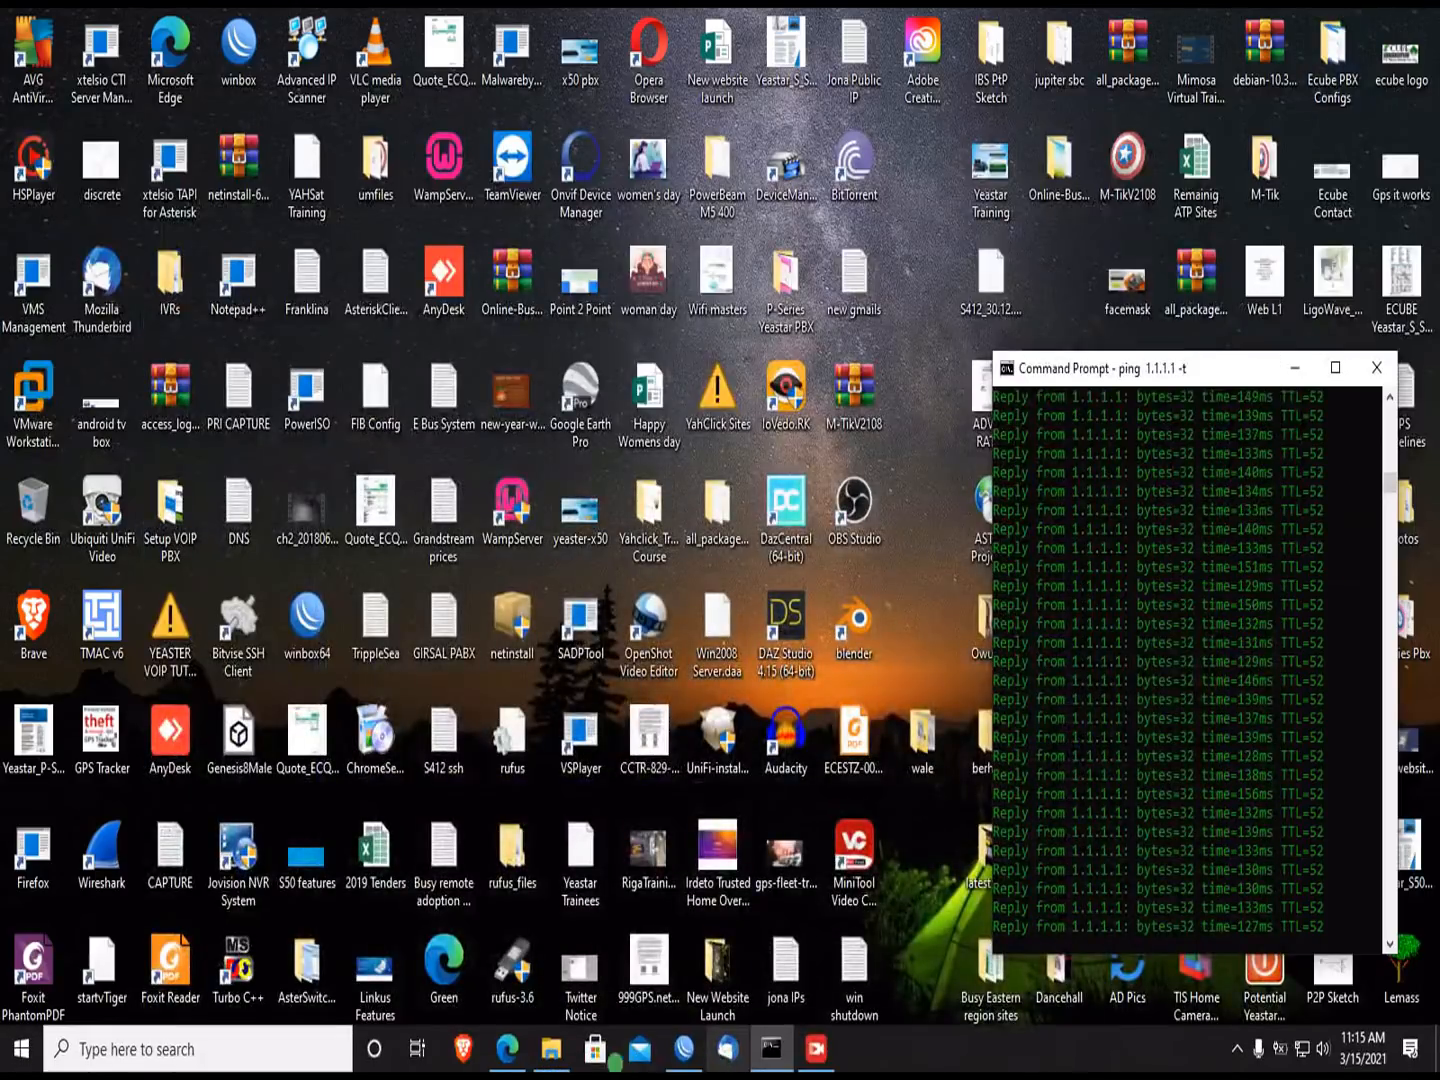
{"action": "left_click", "coordinate": [507, 1048]}
{"action": "left_click", "coordinate": [515, 63]}
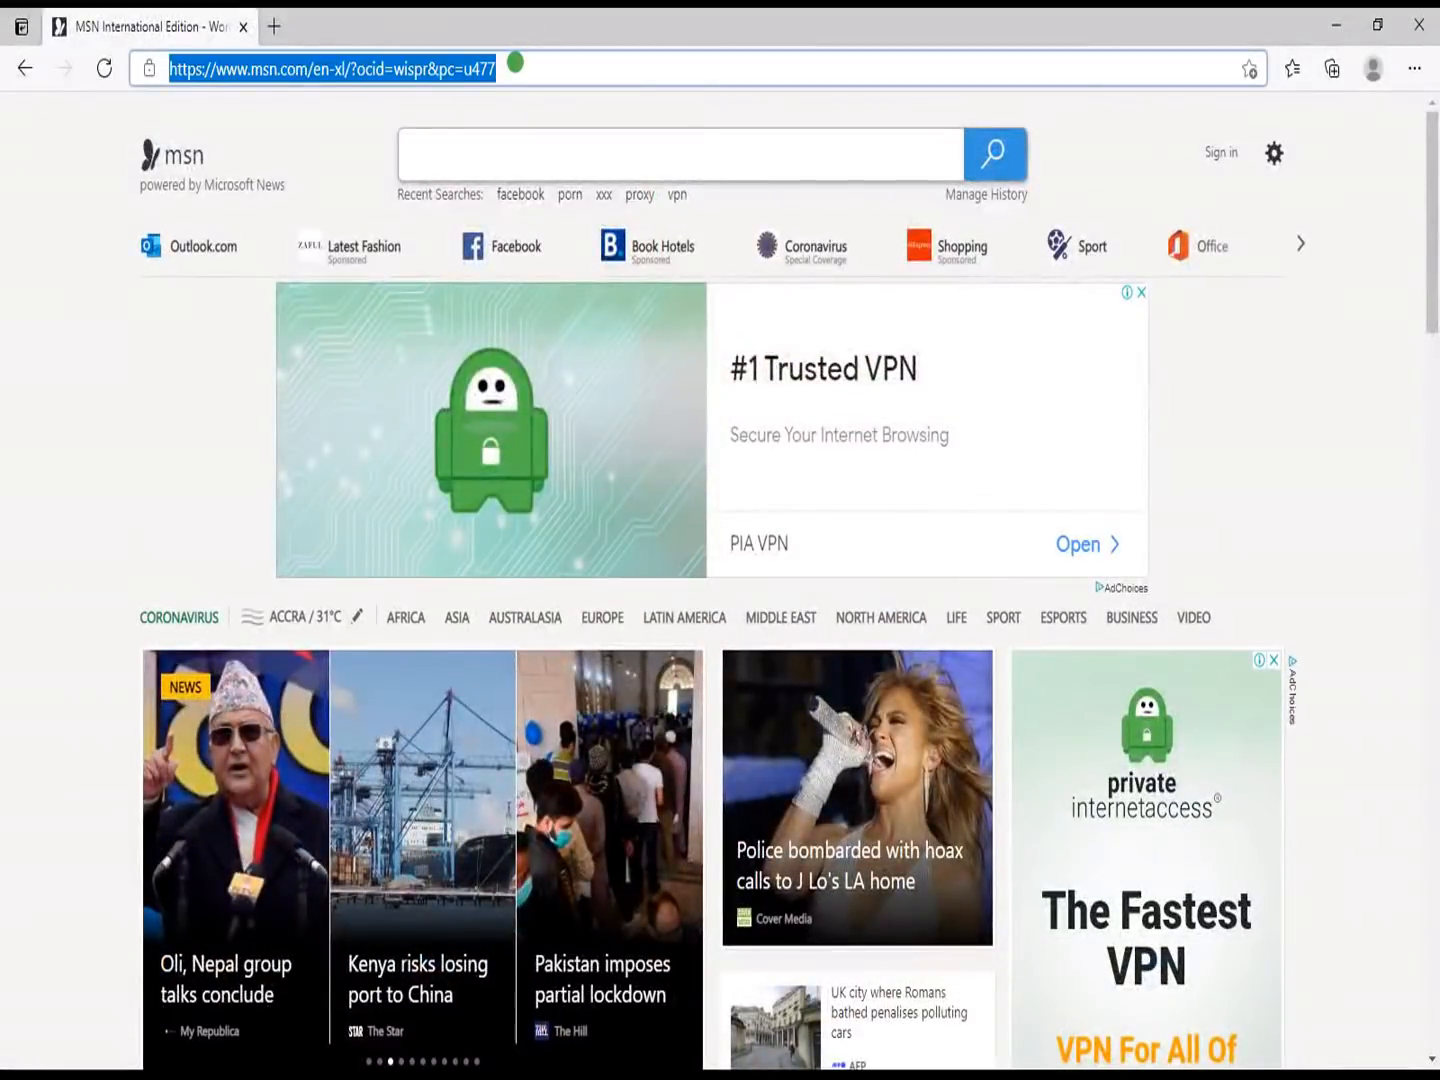
{"action": "type", "text": "www."}
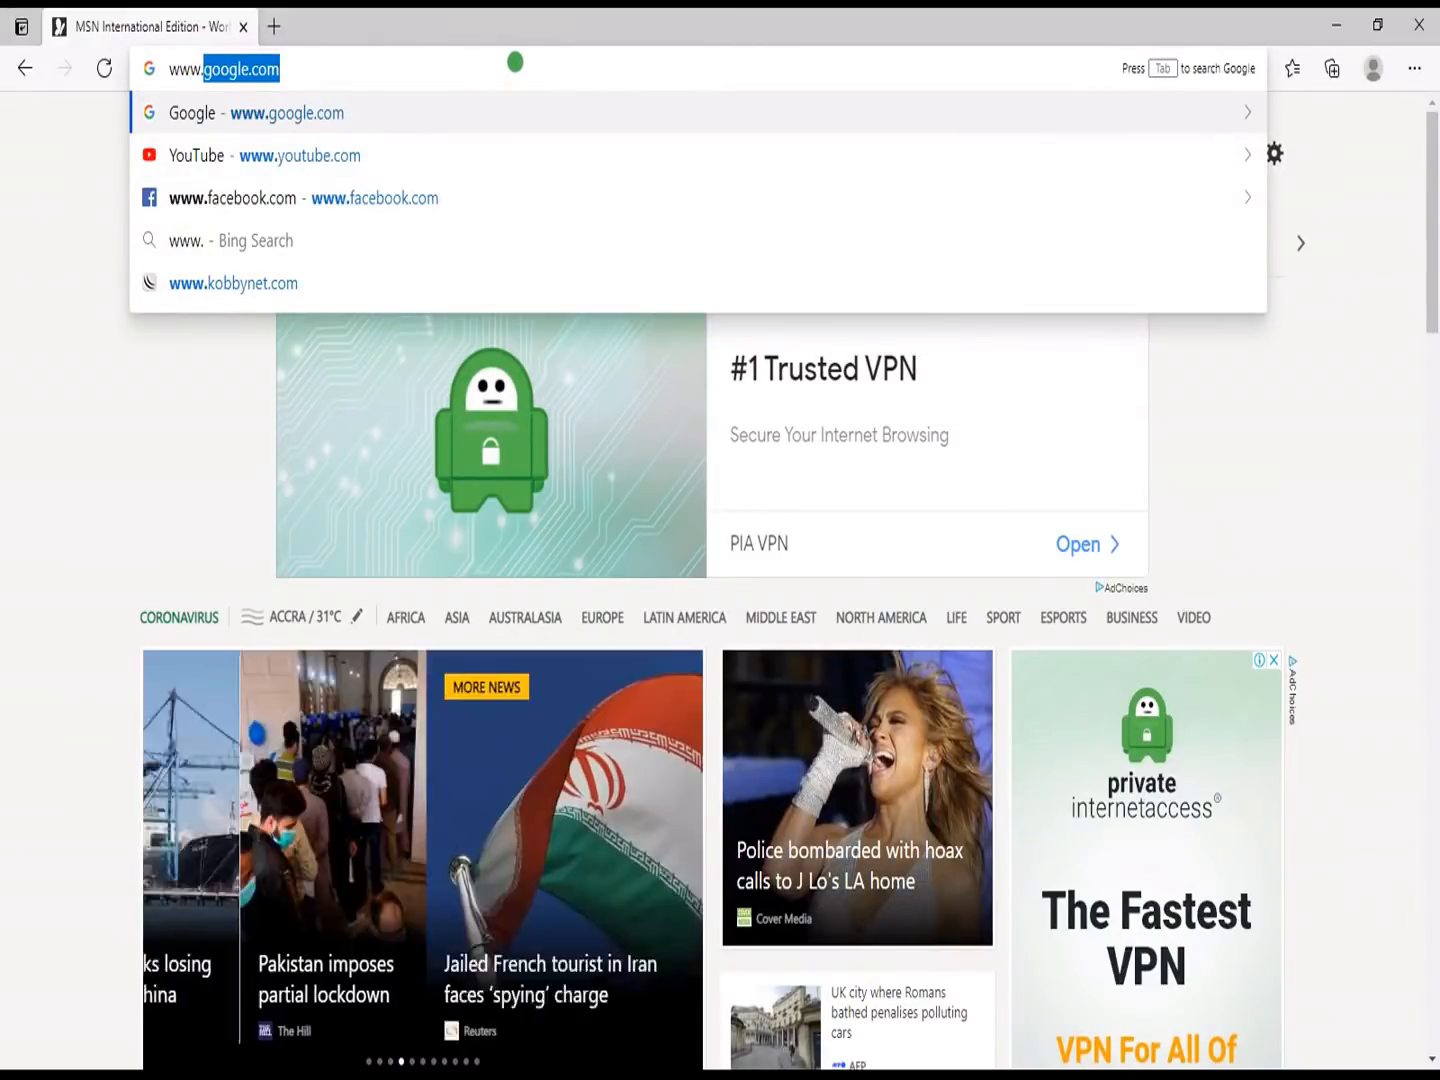
{"action": "type", "text": "owuu"}
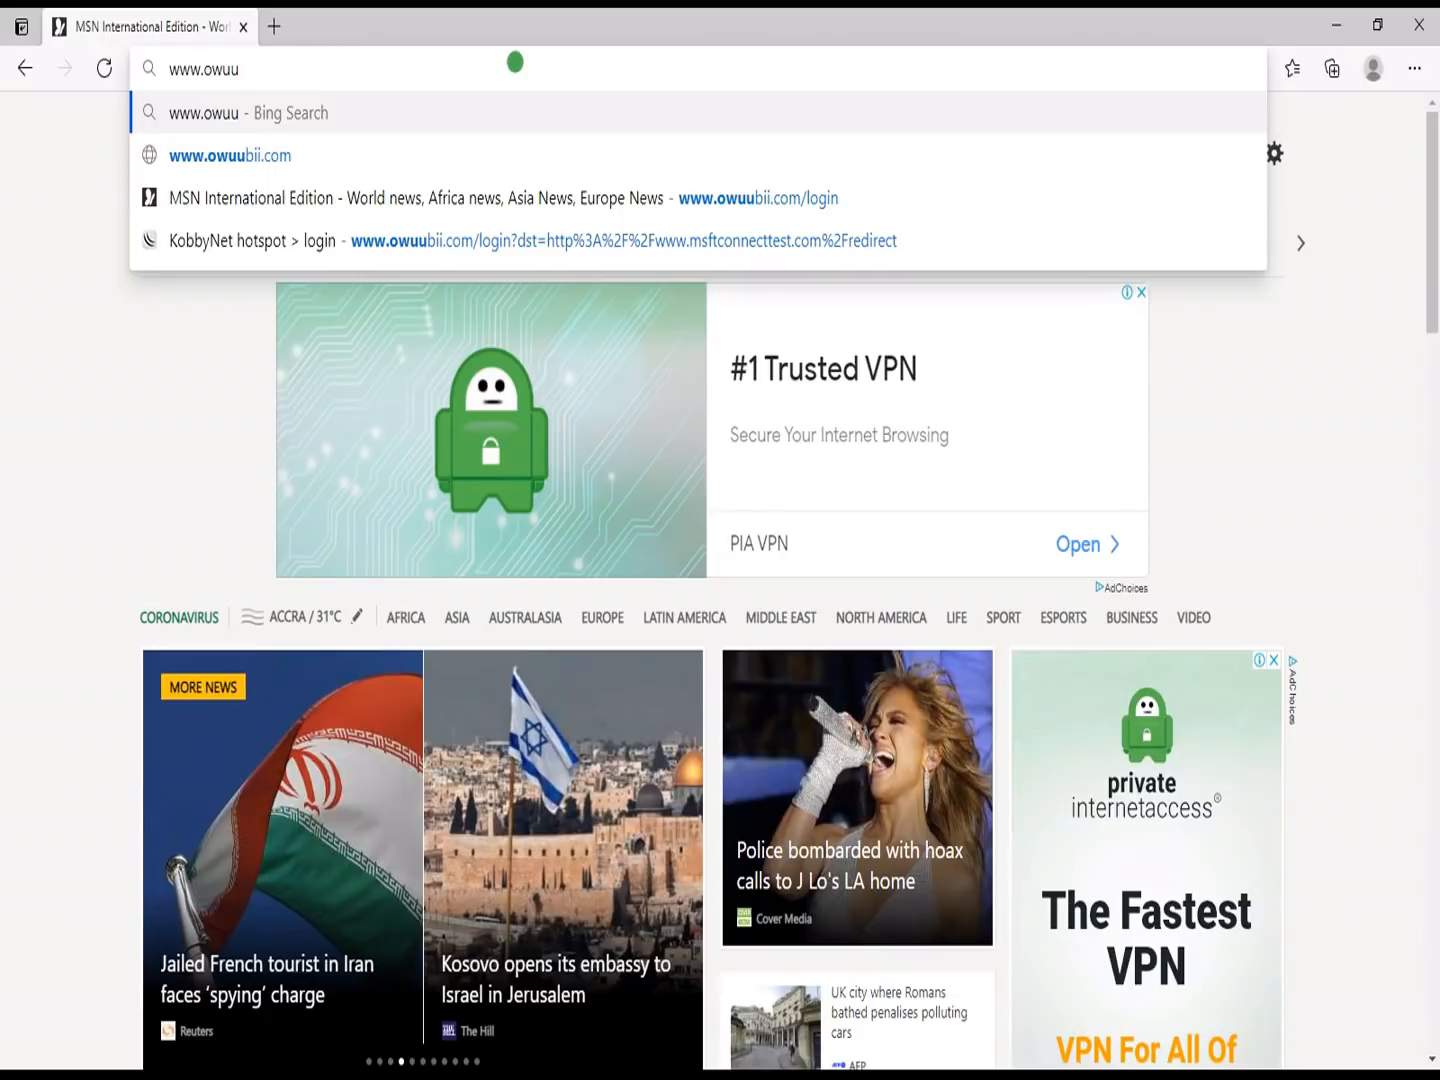
{"action": "key", "text": "Down"}
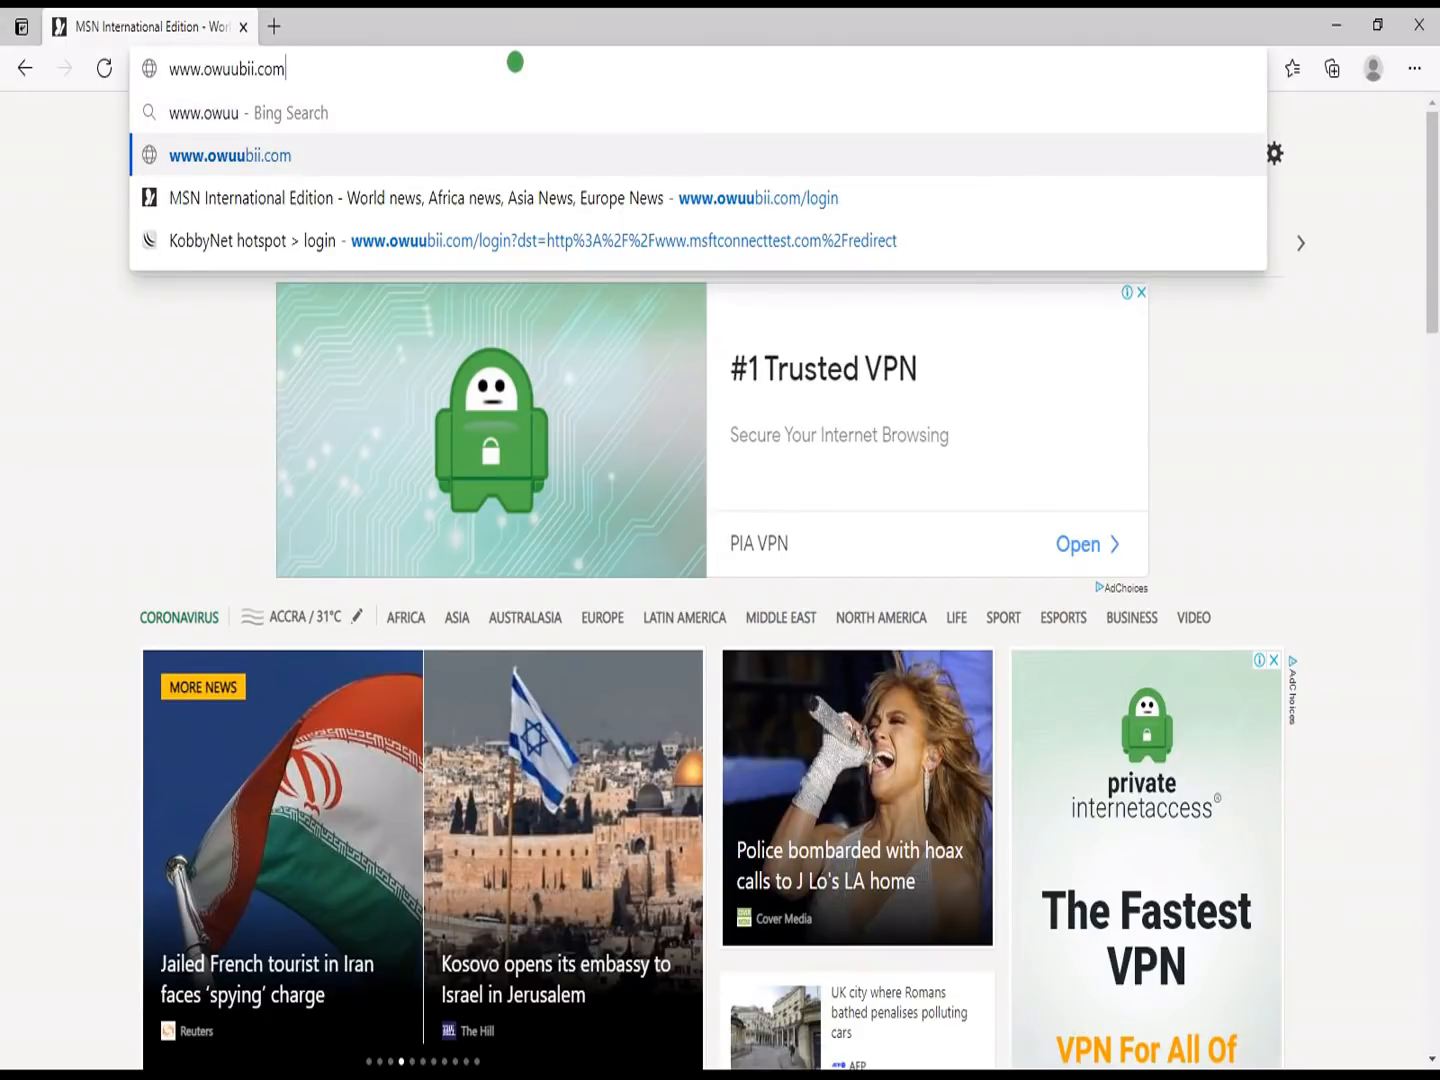
{"action": "type", "text": ":8087/userman"}
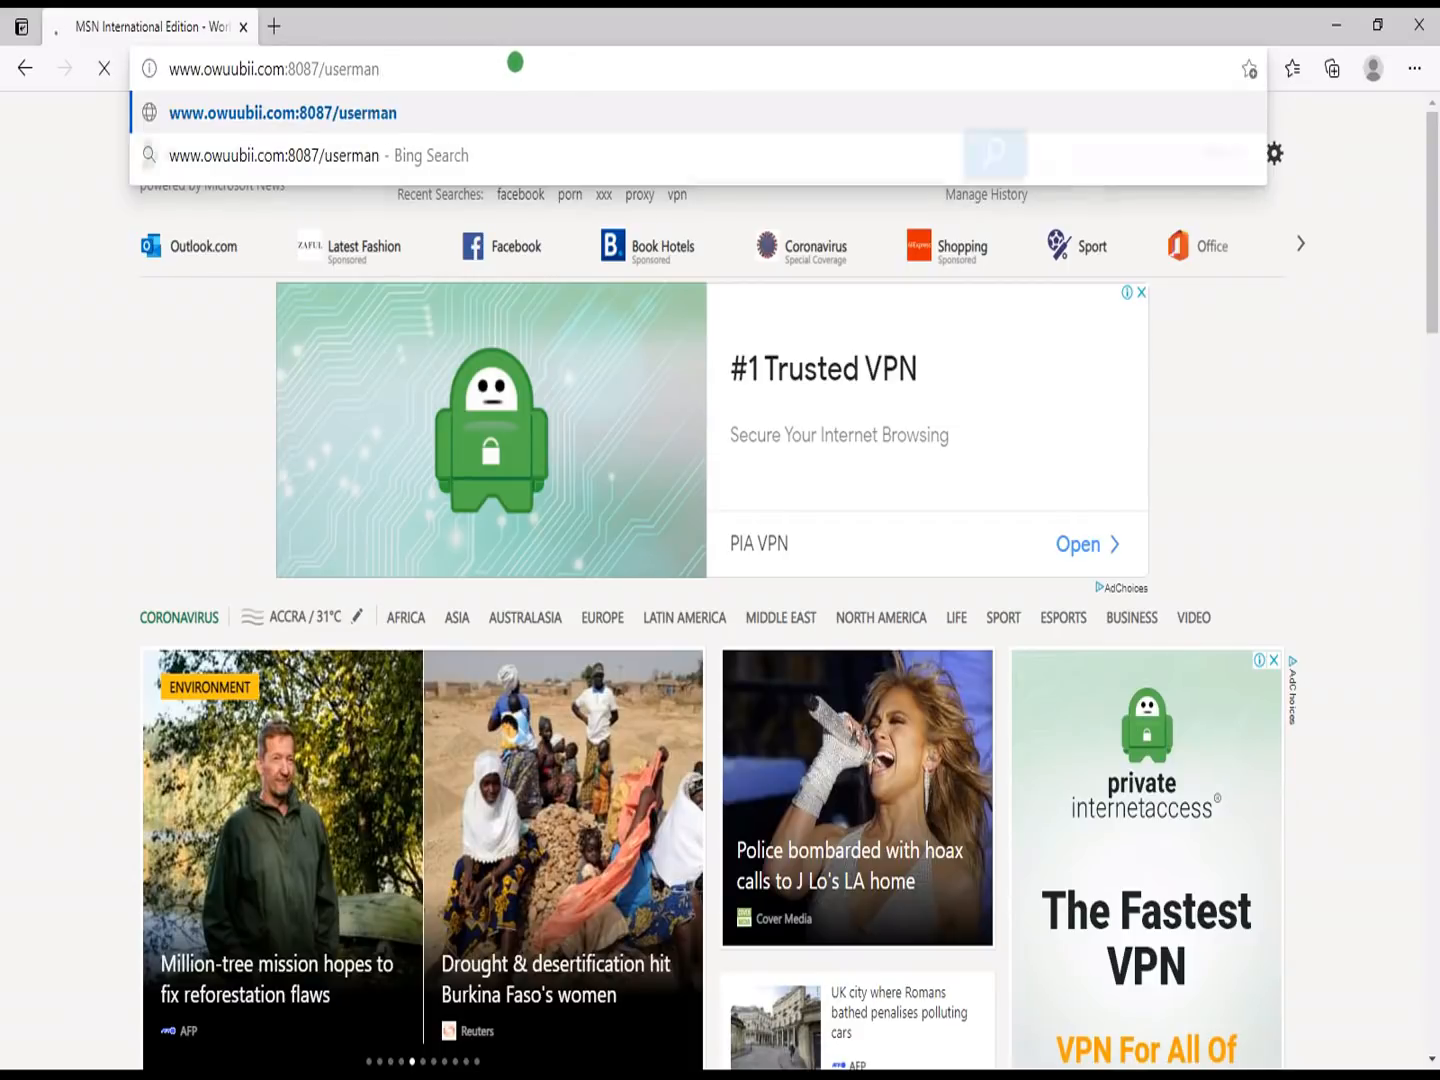
{"action": "key", "text": "Return"}
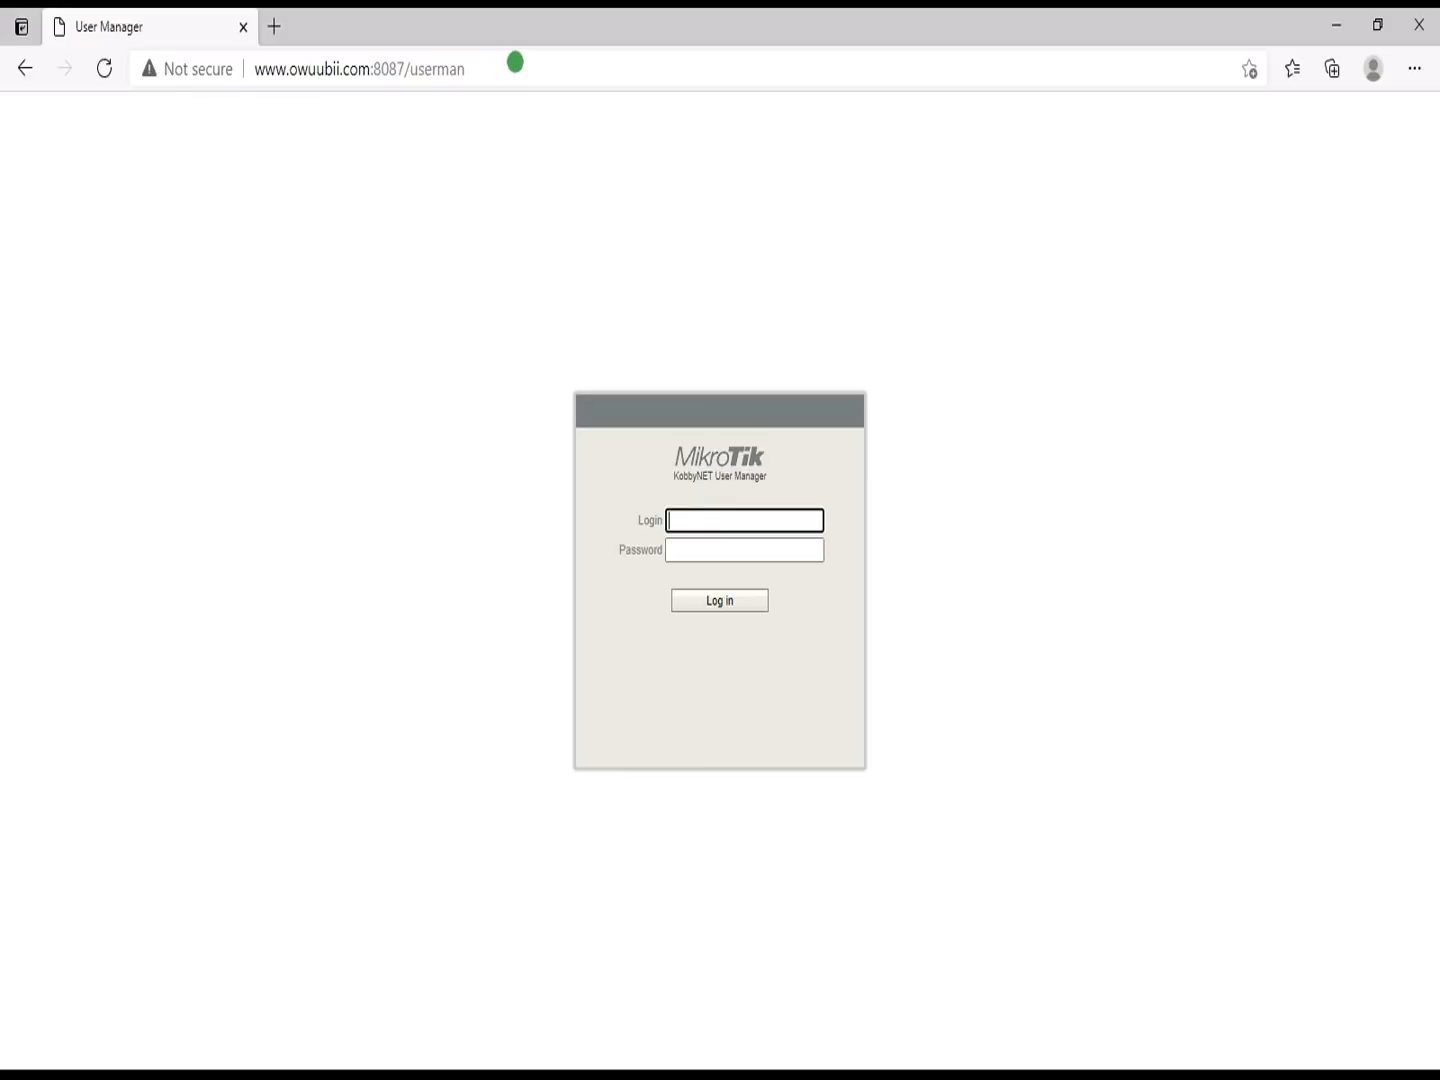
Step: Sign in to User Manager as admin and list the routers, showing Radius at 192.168.0.100
{"action": "type", "text": "admin"}
{"action": "key", "text": "Tab"}
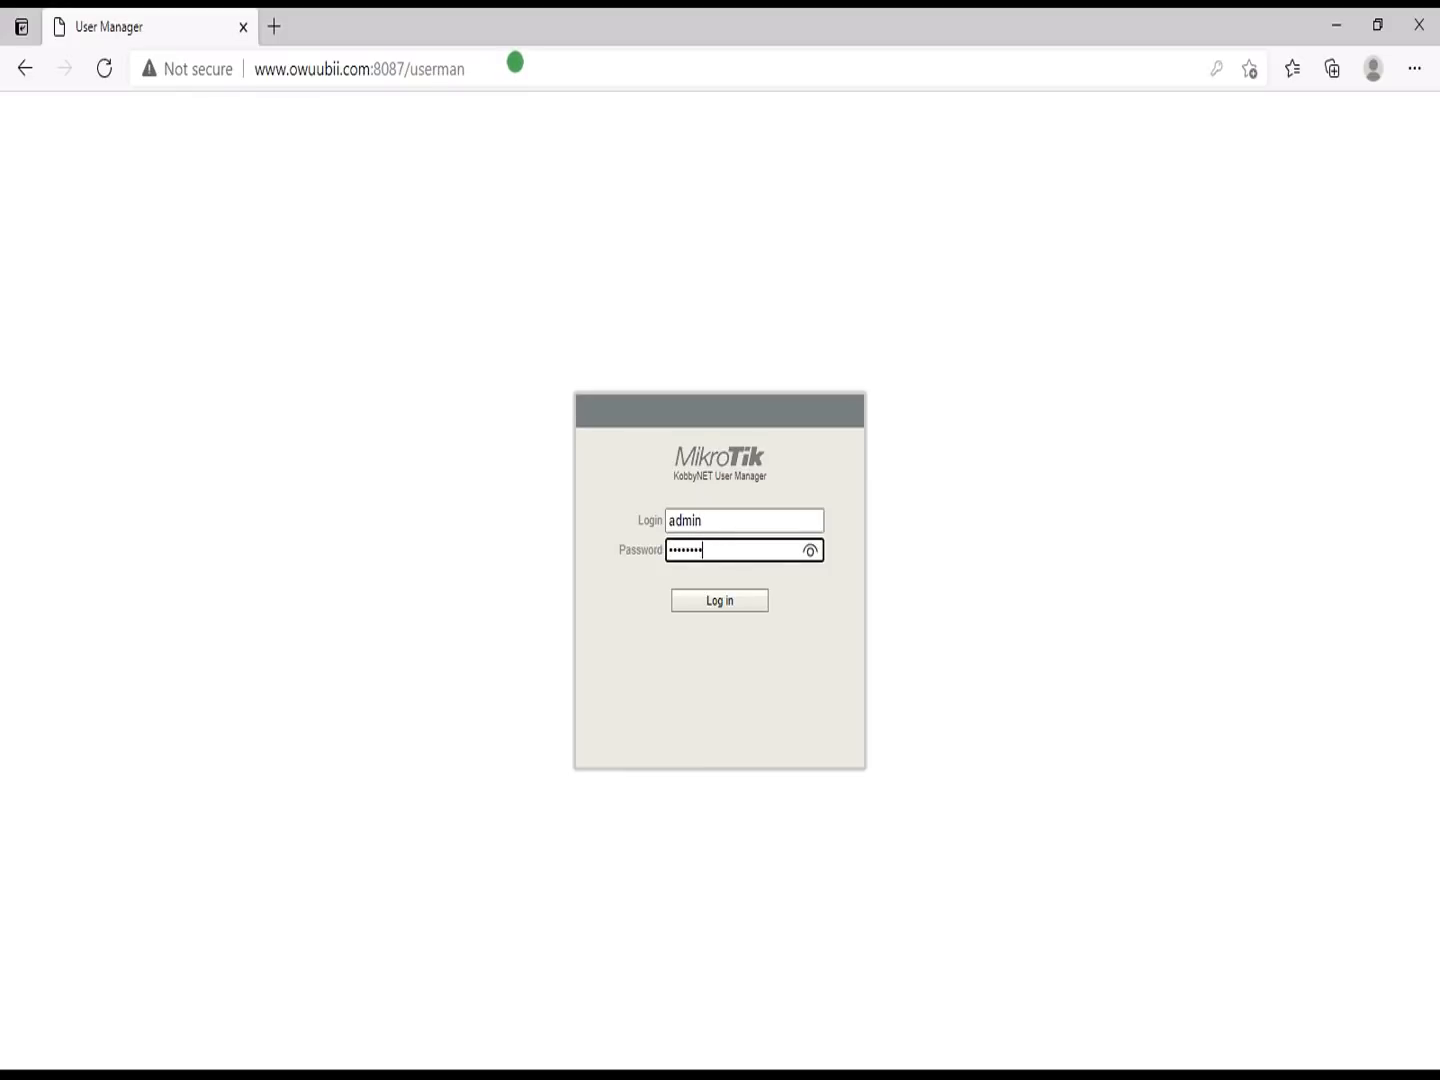
{"action": "key", "text": "Return"}
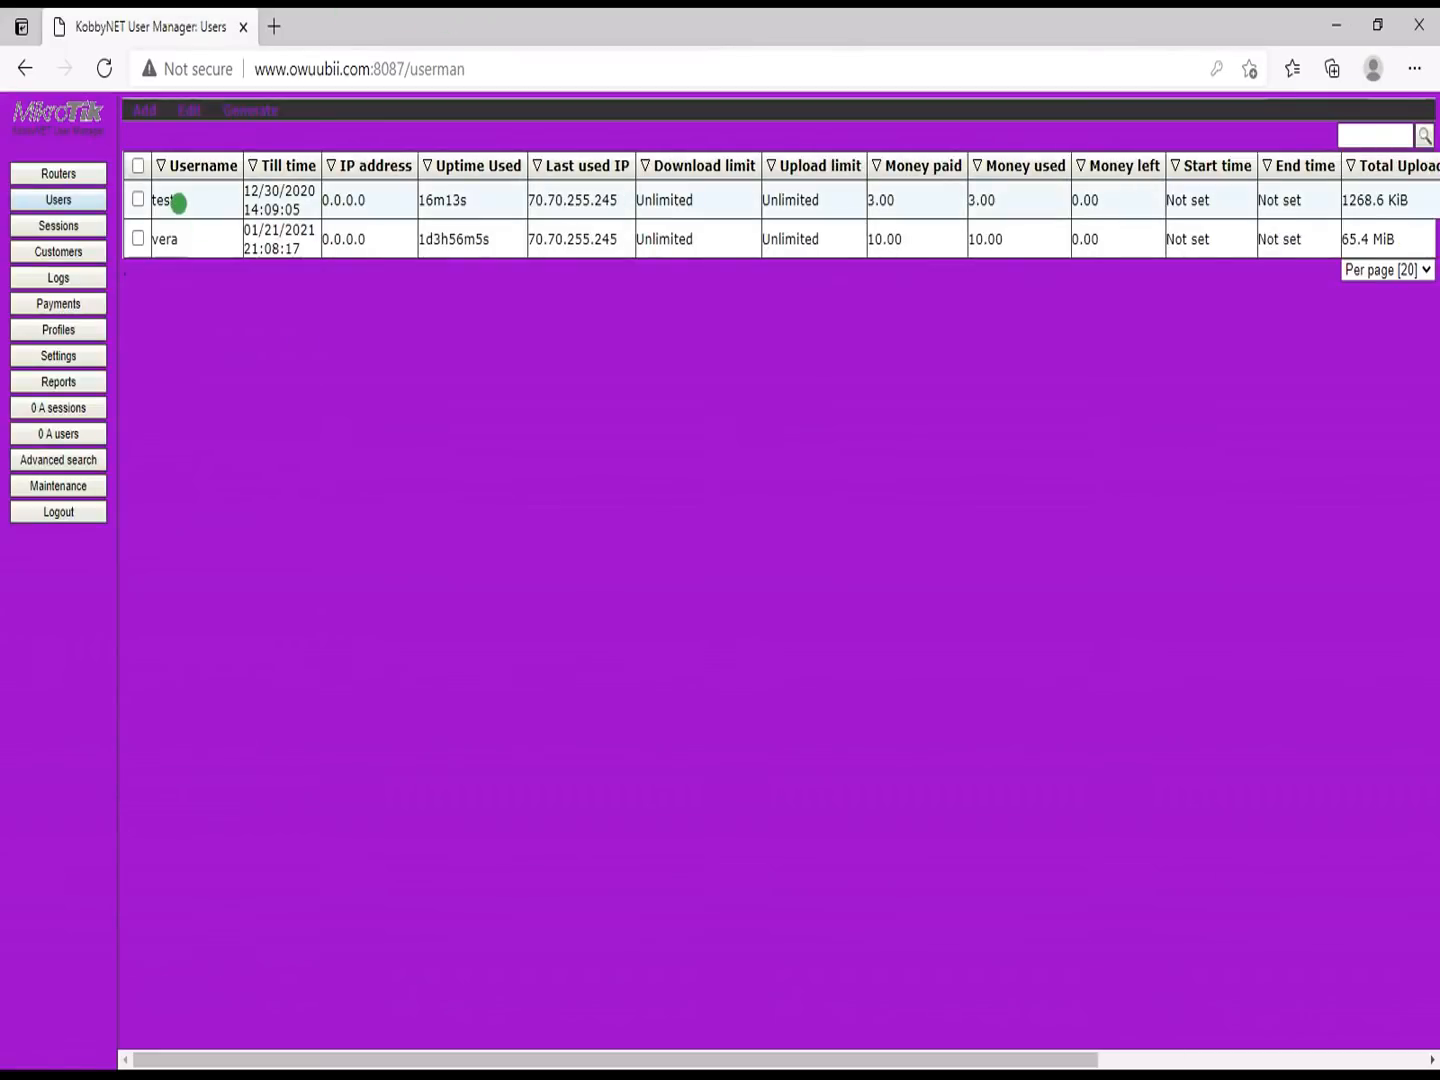
{"action": "left_click", "coordinate": [66, 178]}
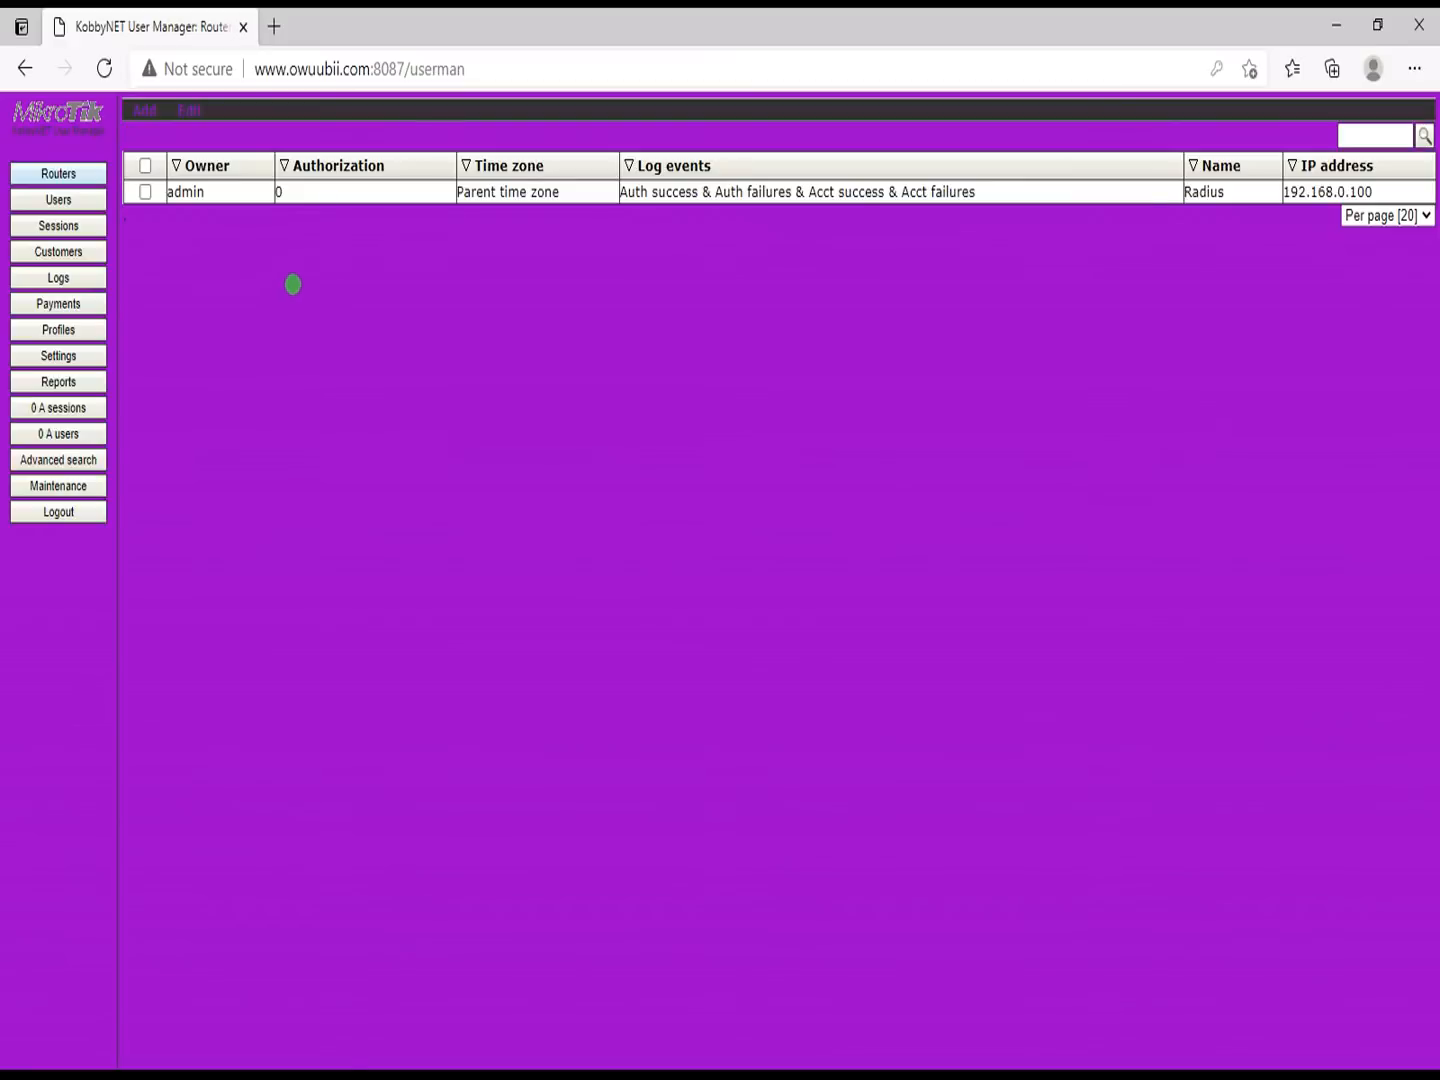
Step: Open the Radius router's details and change its IP address from 192.168.0.100 to 127.0.0.1
{"action": "left_click", "coordinate": [502, 191]}
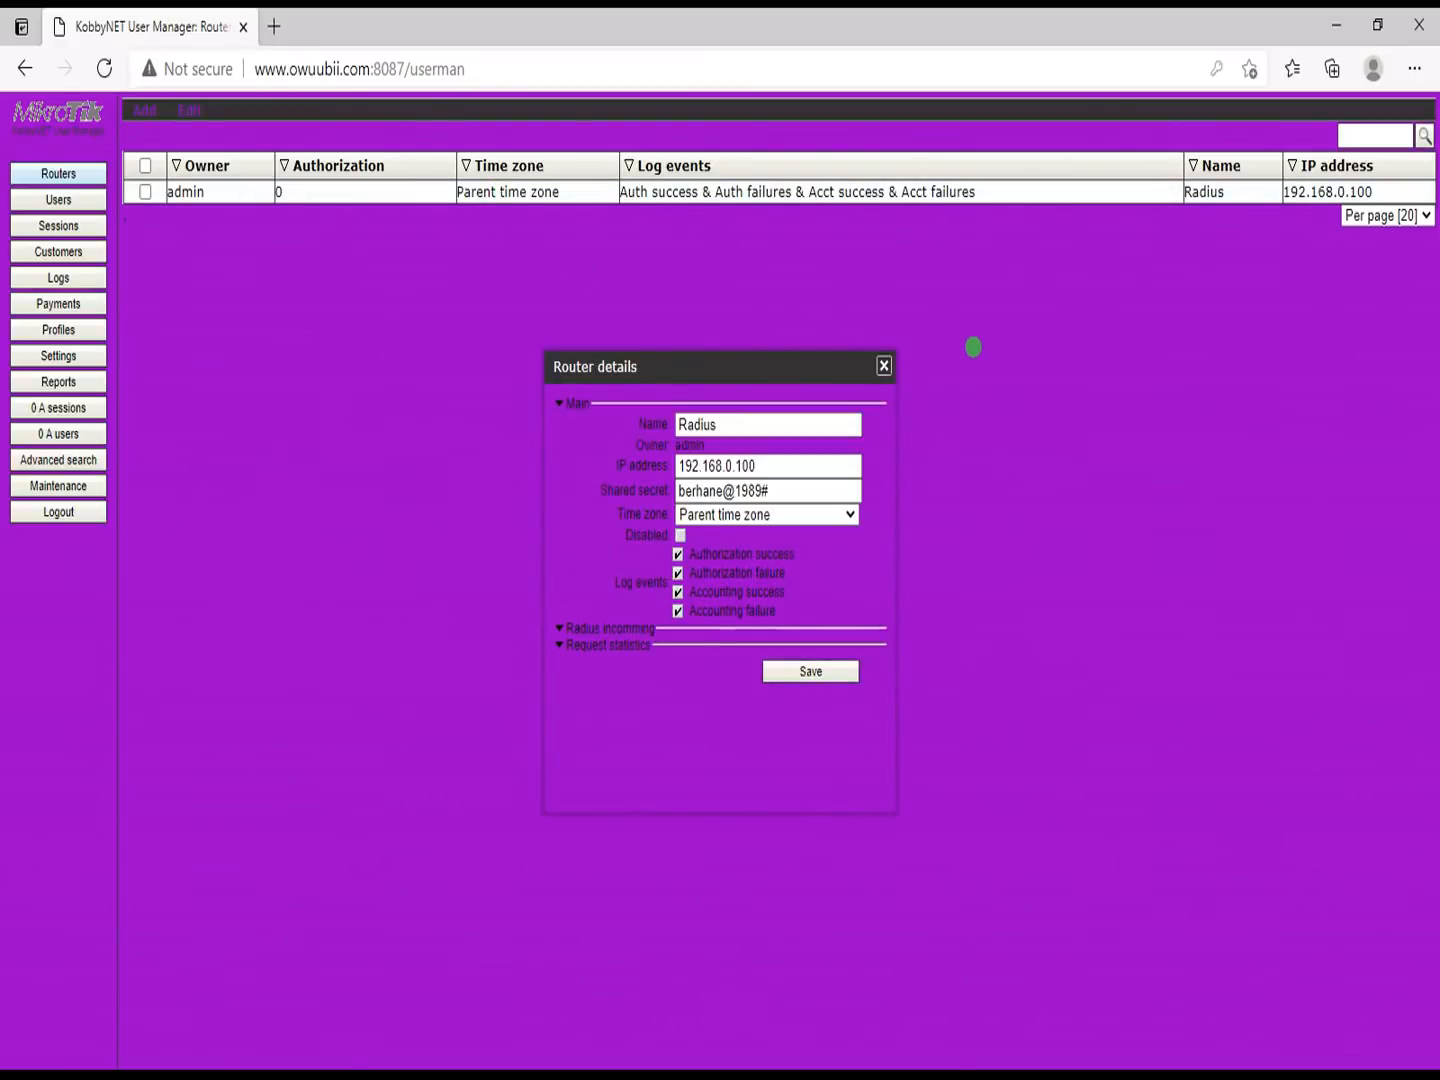
{"action": "left_click", "coordinate": [884, 367]}
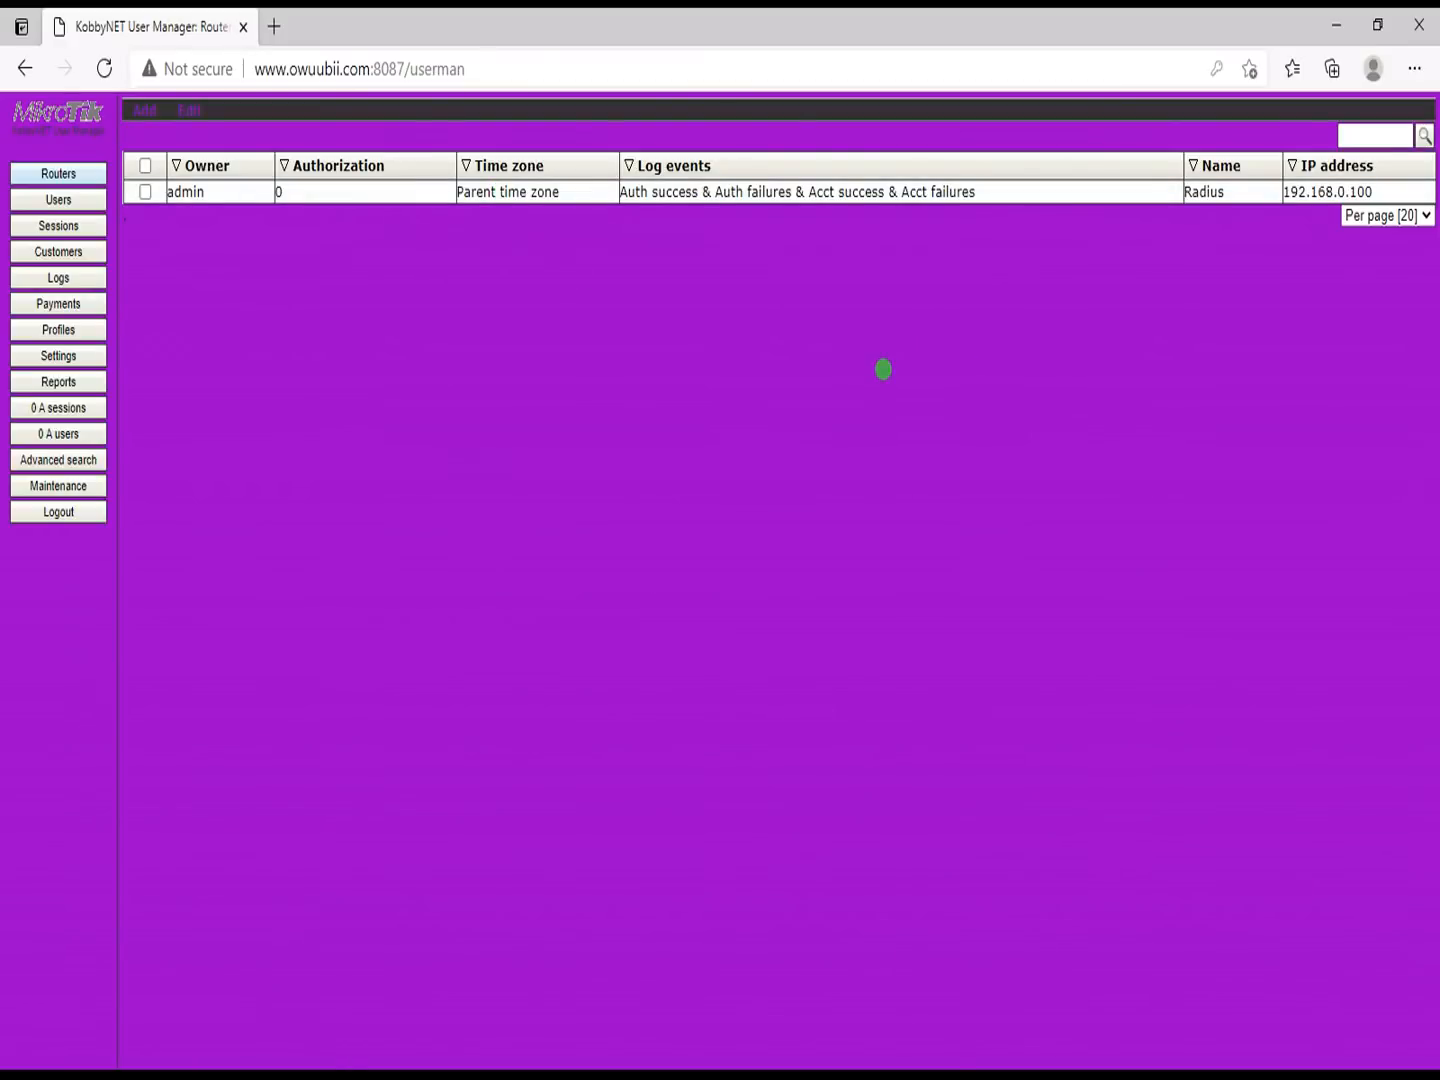
{"action": "left_click", "coordinate": [394, 190]}
{"action": "left_click", "coordinate": [718, 425]}
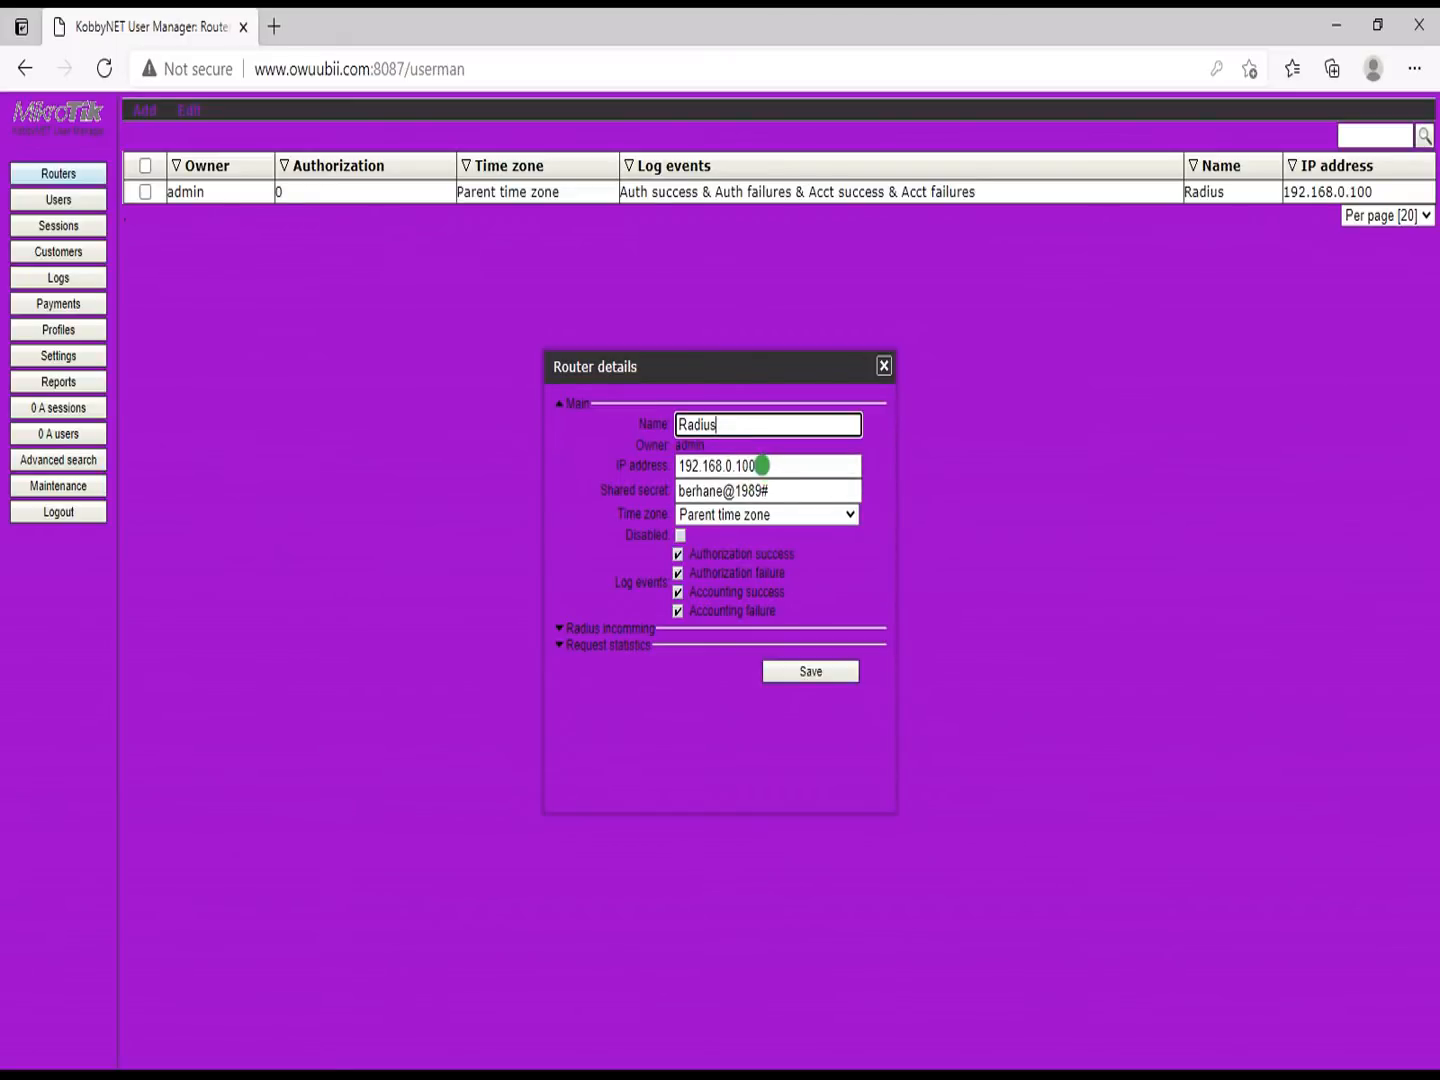
{"action": "left_click_drag", "start_coordinate": [762, 465], "coordinate": [655, 465]}
{"action": "type", "text": "127."}
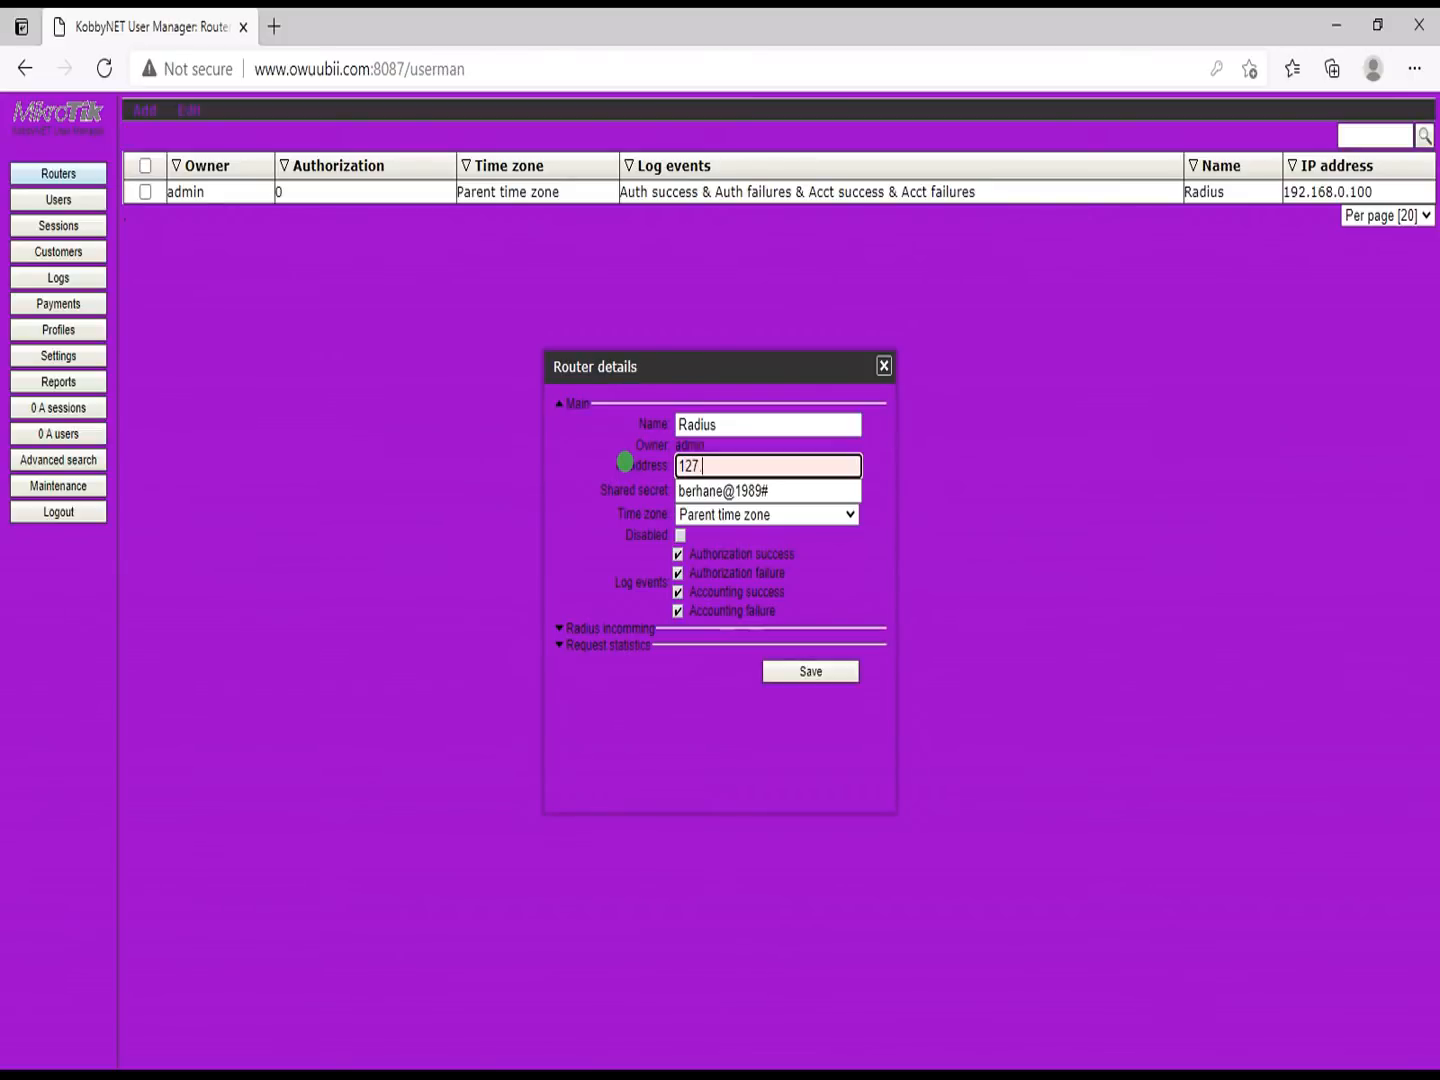
{"action": "type", "text": "0.0.1"}
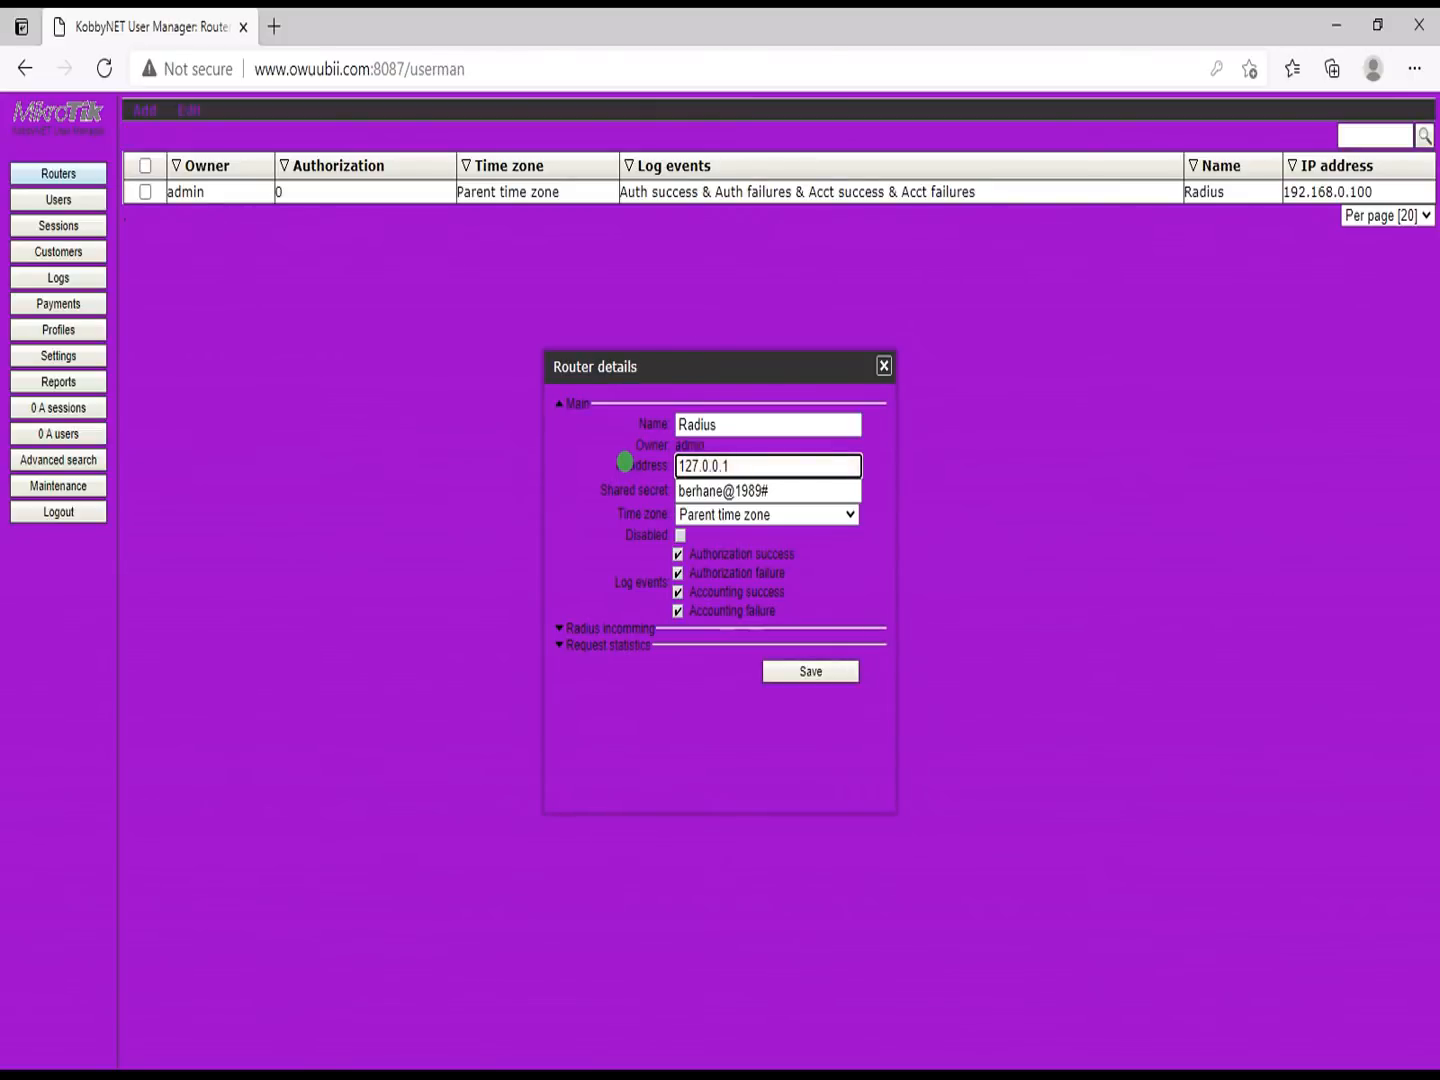
Step: Clear the router's old shared secret and switch over to WinBox
{"action": "left_click_drag", "start_coordinate": [781, 491], "coordinate": [607, 464]}
{"action": "key", "text": "BackSpace"}
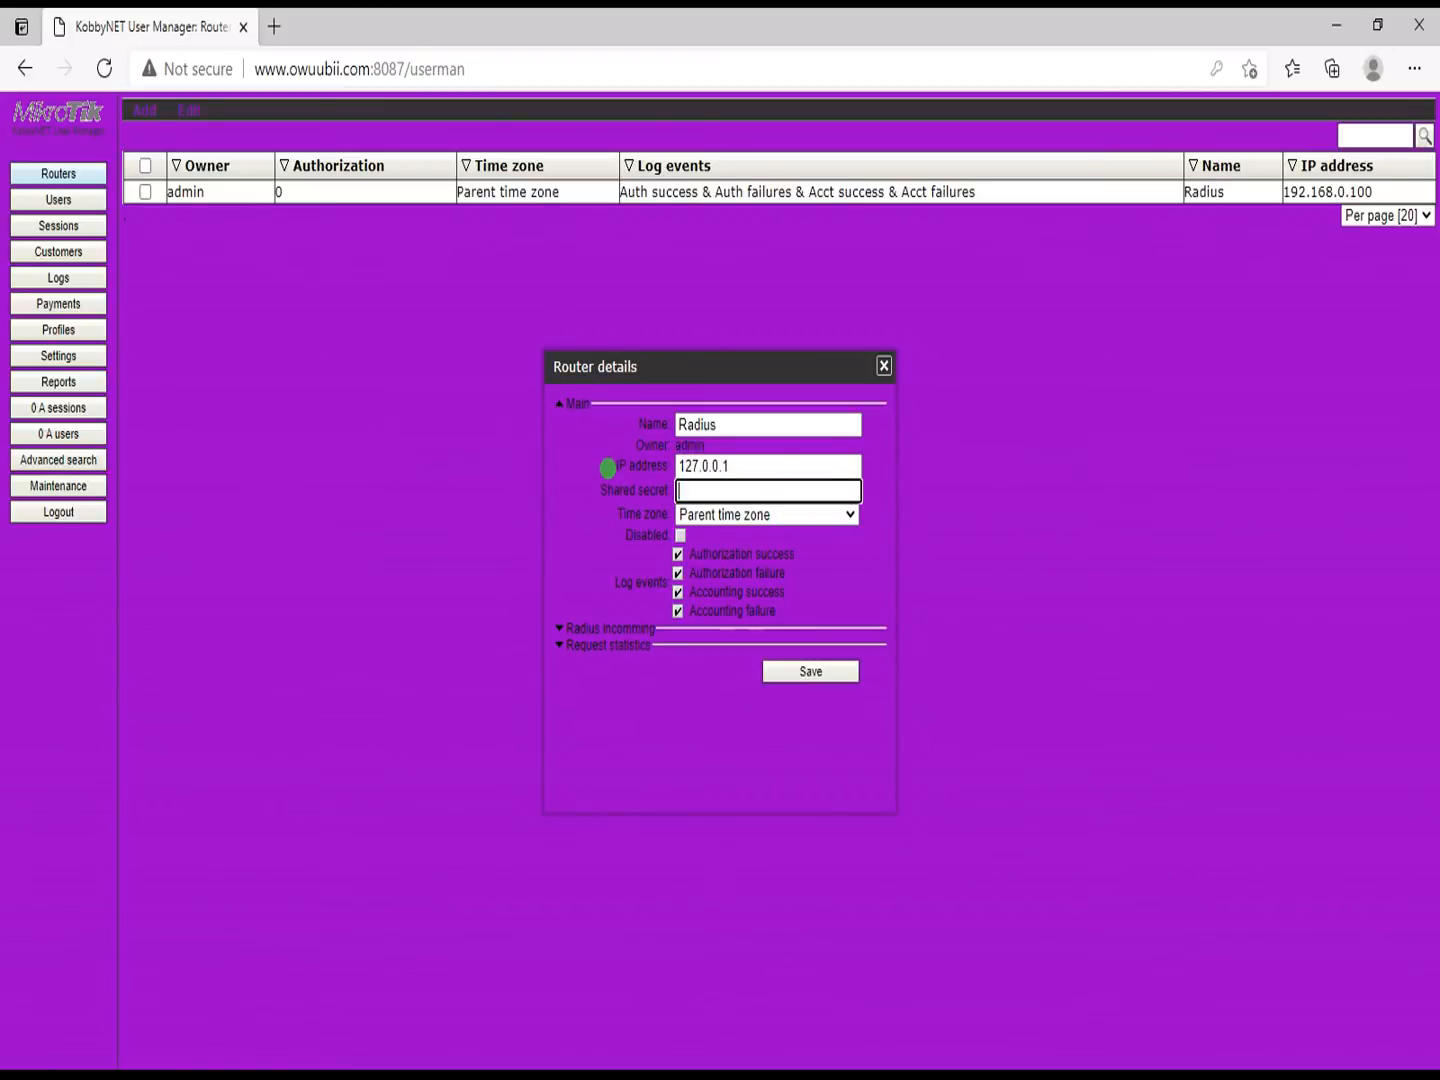
{"action": "key", "text": "super"}
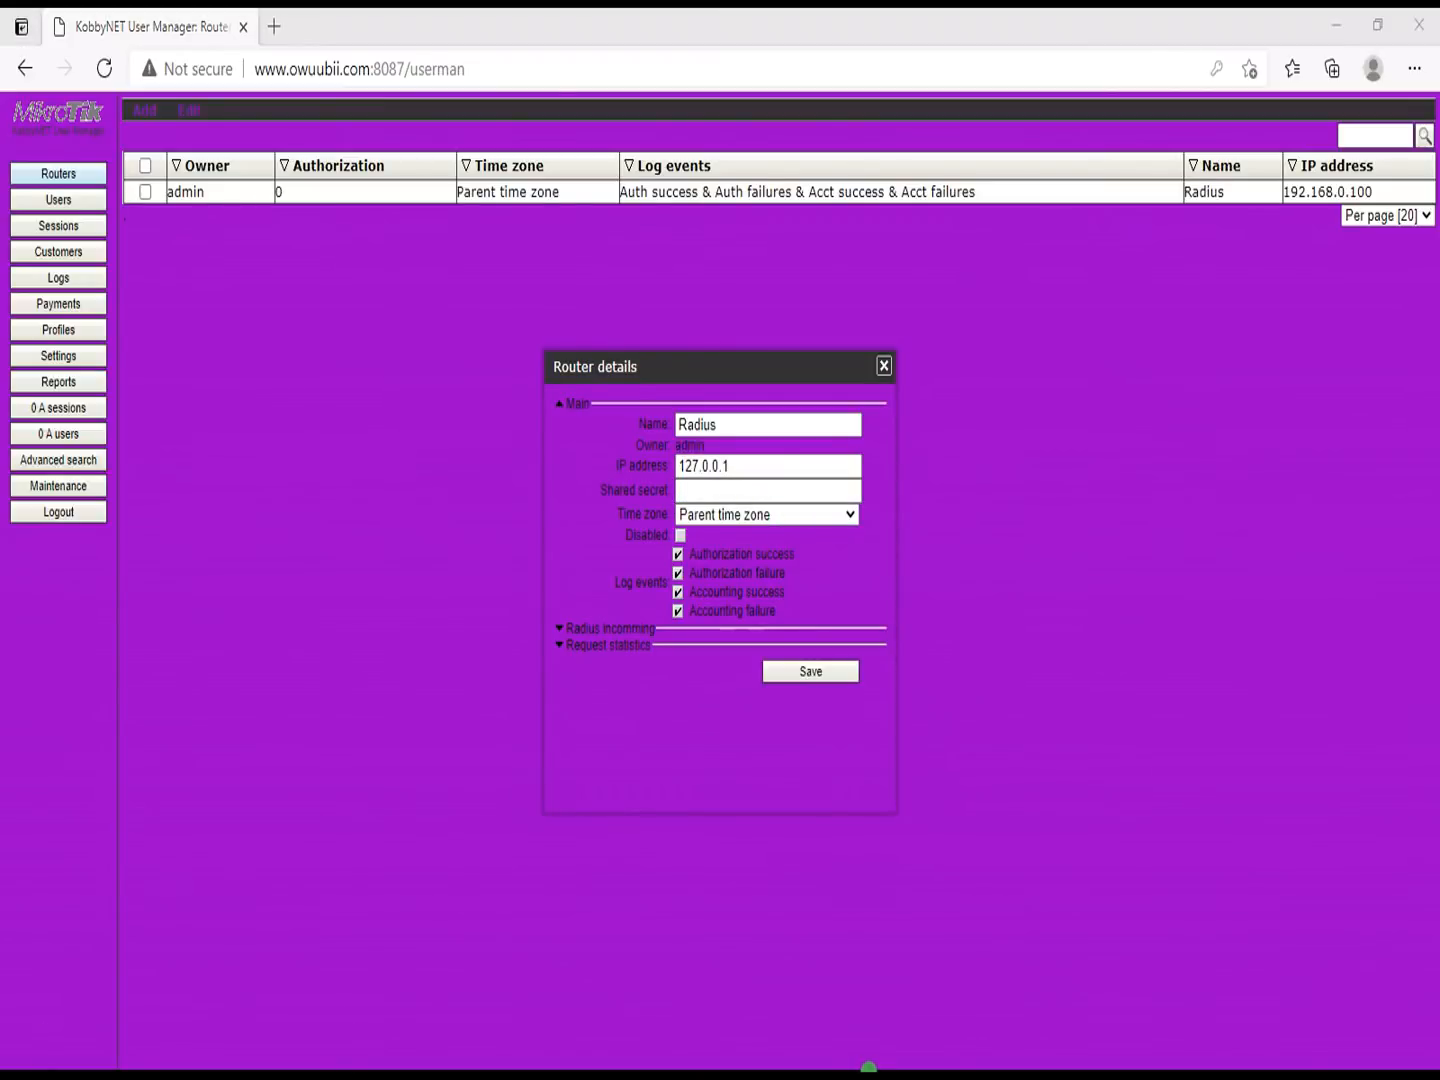
{"action": "left_click", "coordinate": [682, 1046]}
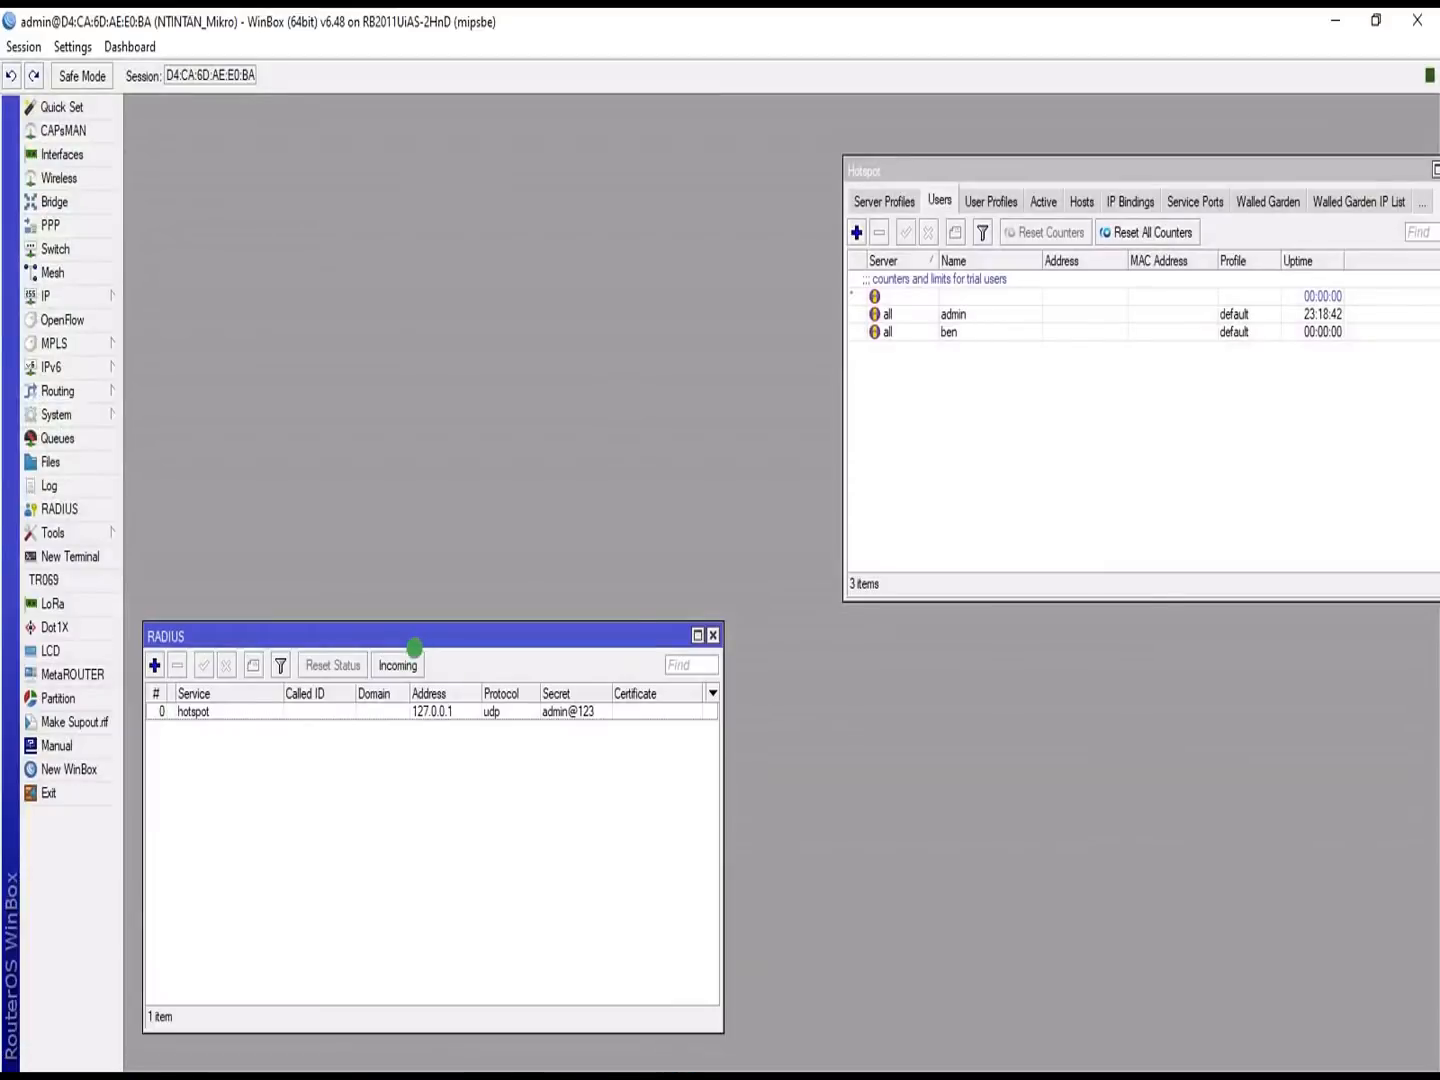
Step: Read the secret of the hotspot RADIUS entry, then return to the empty shared secret field in User Manager
{"action": "left_click", "coordinate": [432, 708]}
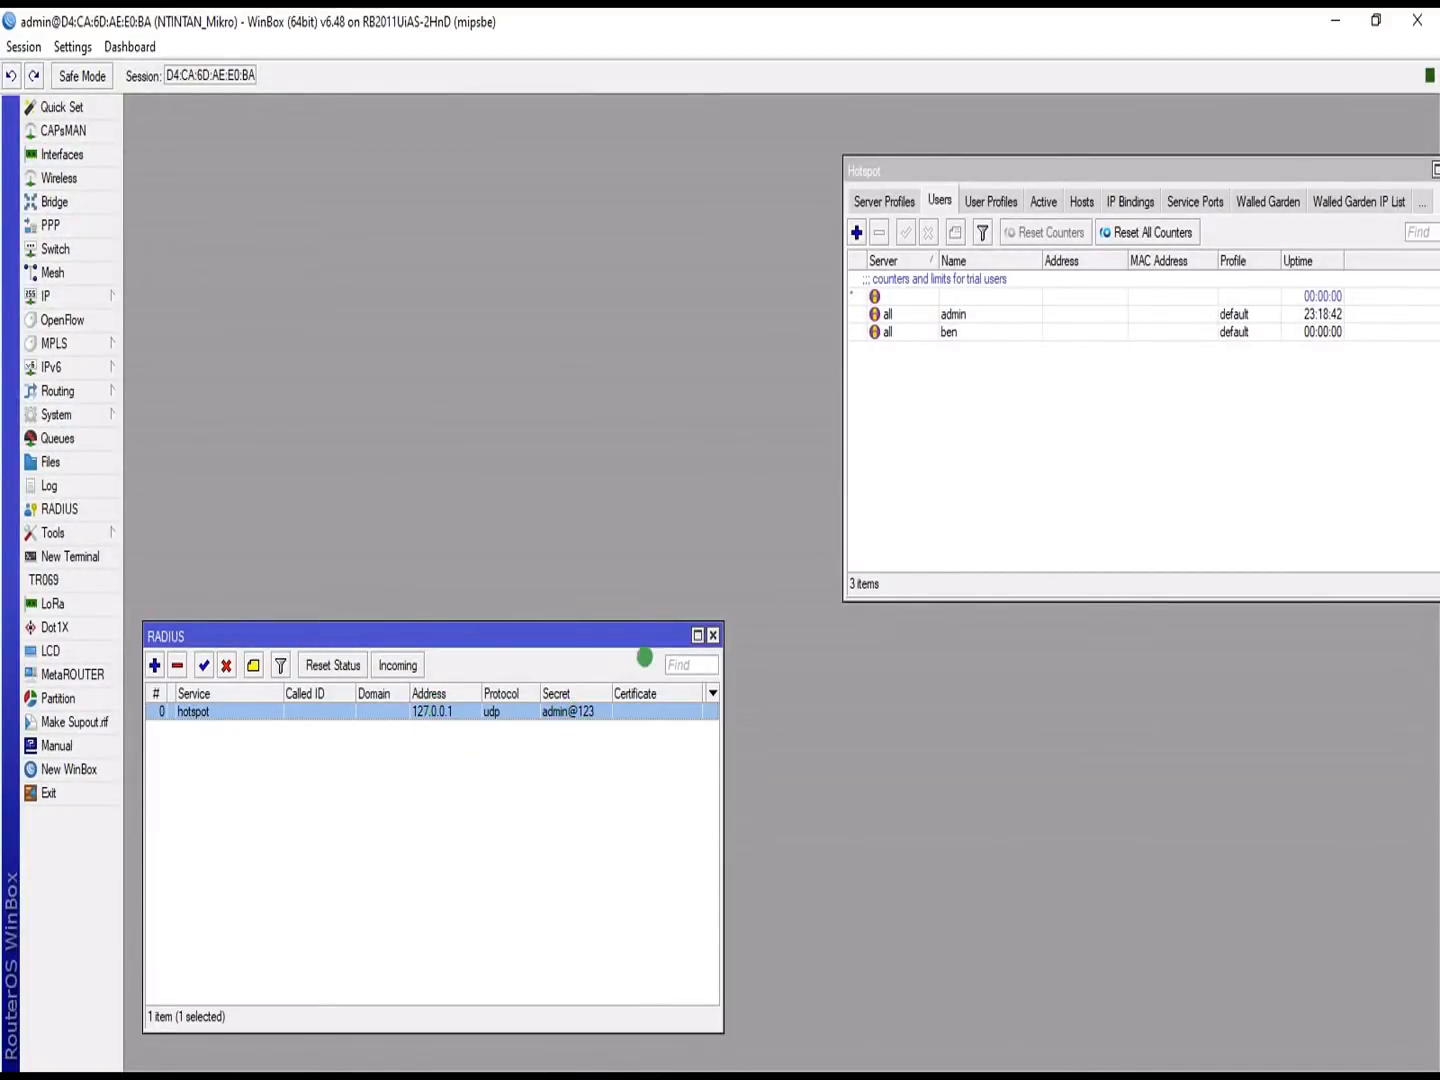
{"action": "left_click", "coordinate": [1335, 20]}
{"action": "left_click", "coordinate": [697, 488]}
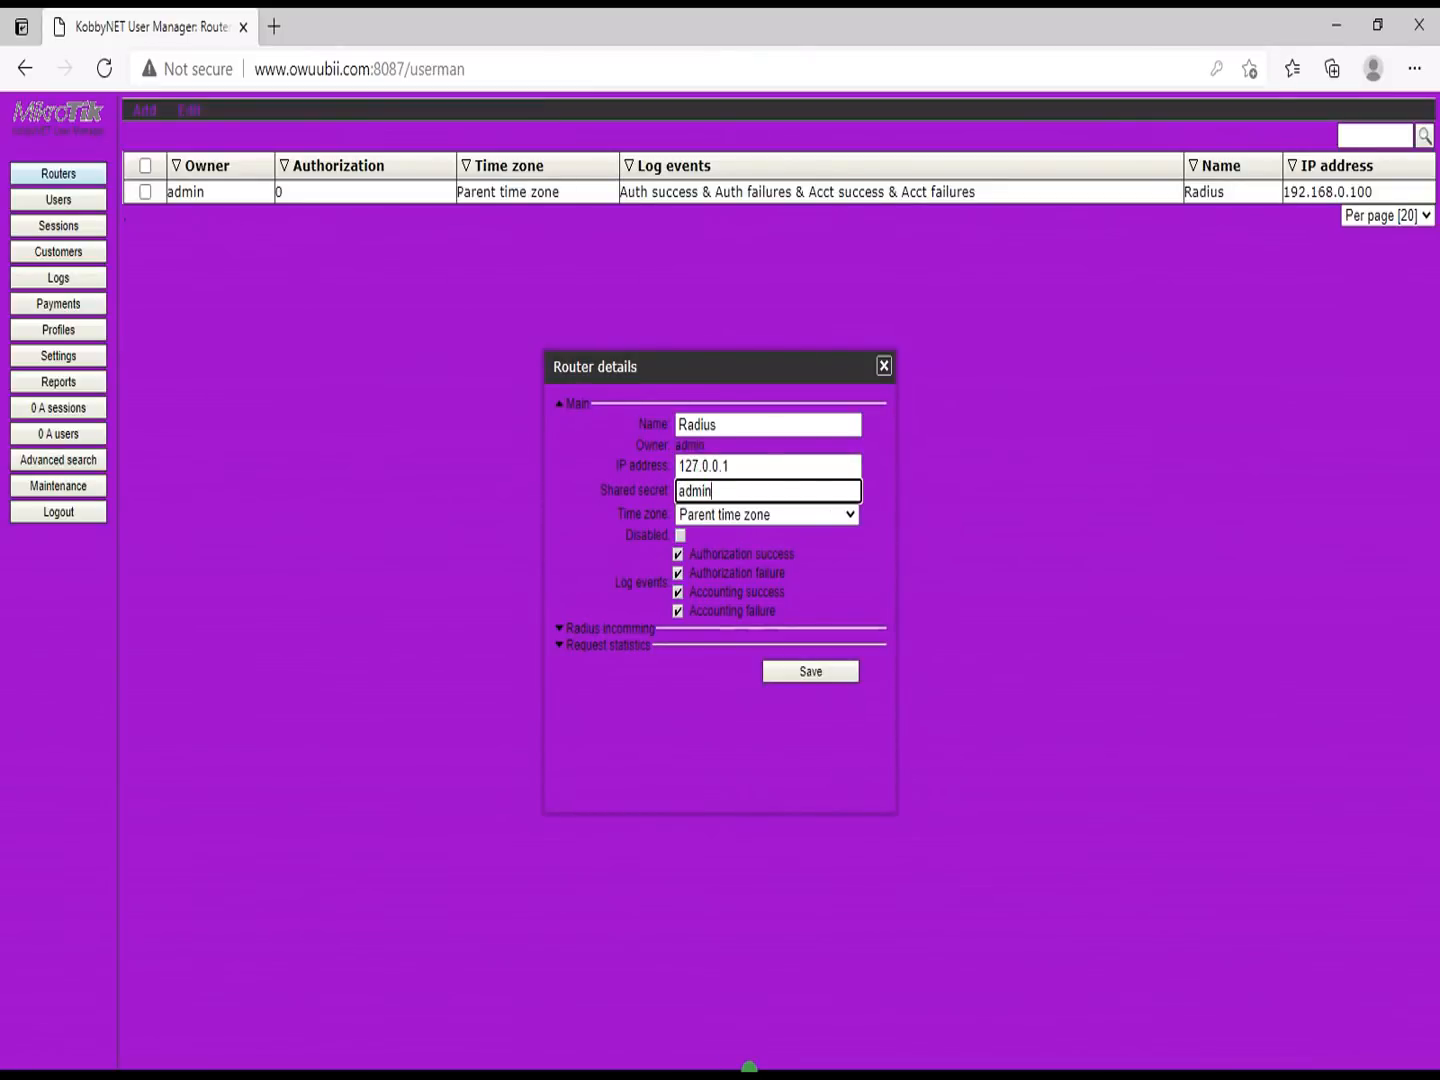
Step: Enter the shared secret matching WinBox's RADIUS entry and save the Radius router at 127.0.0.1
{"action": "key", "text": "super"}
{"action": "left_click", "coordinate": [690, 1050]}
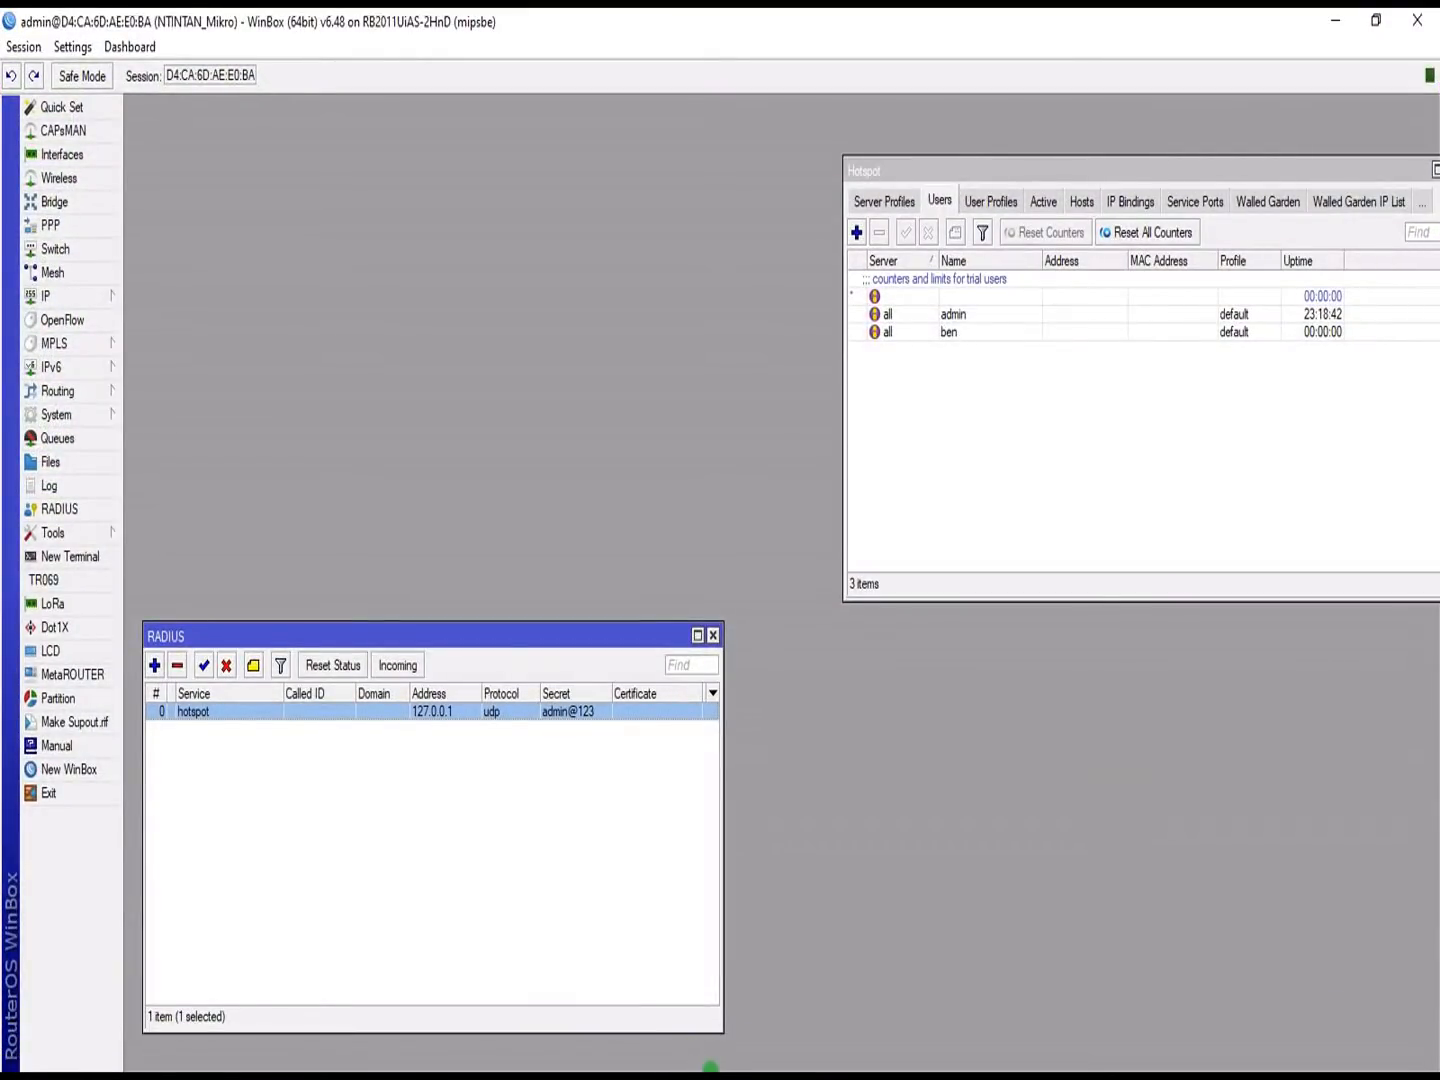
{"action": "key", "text": "super"}
{"action": "mouse_move", "coordinate": [816, 1048]}
{"action": "left_click", "coordinate": [507, 1048]}
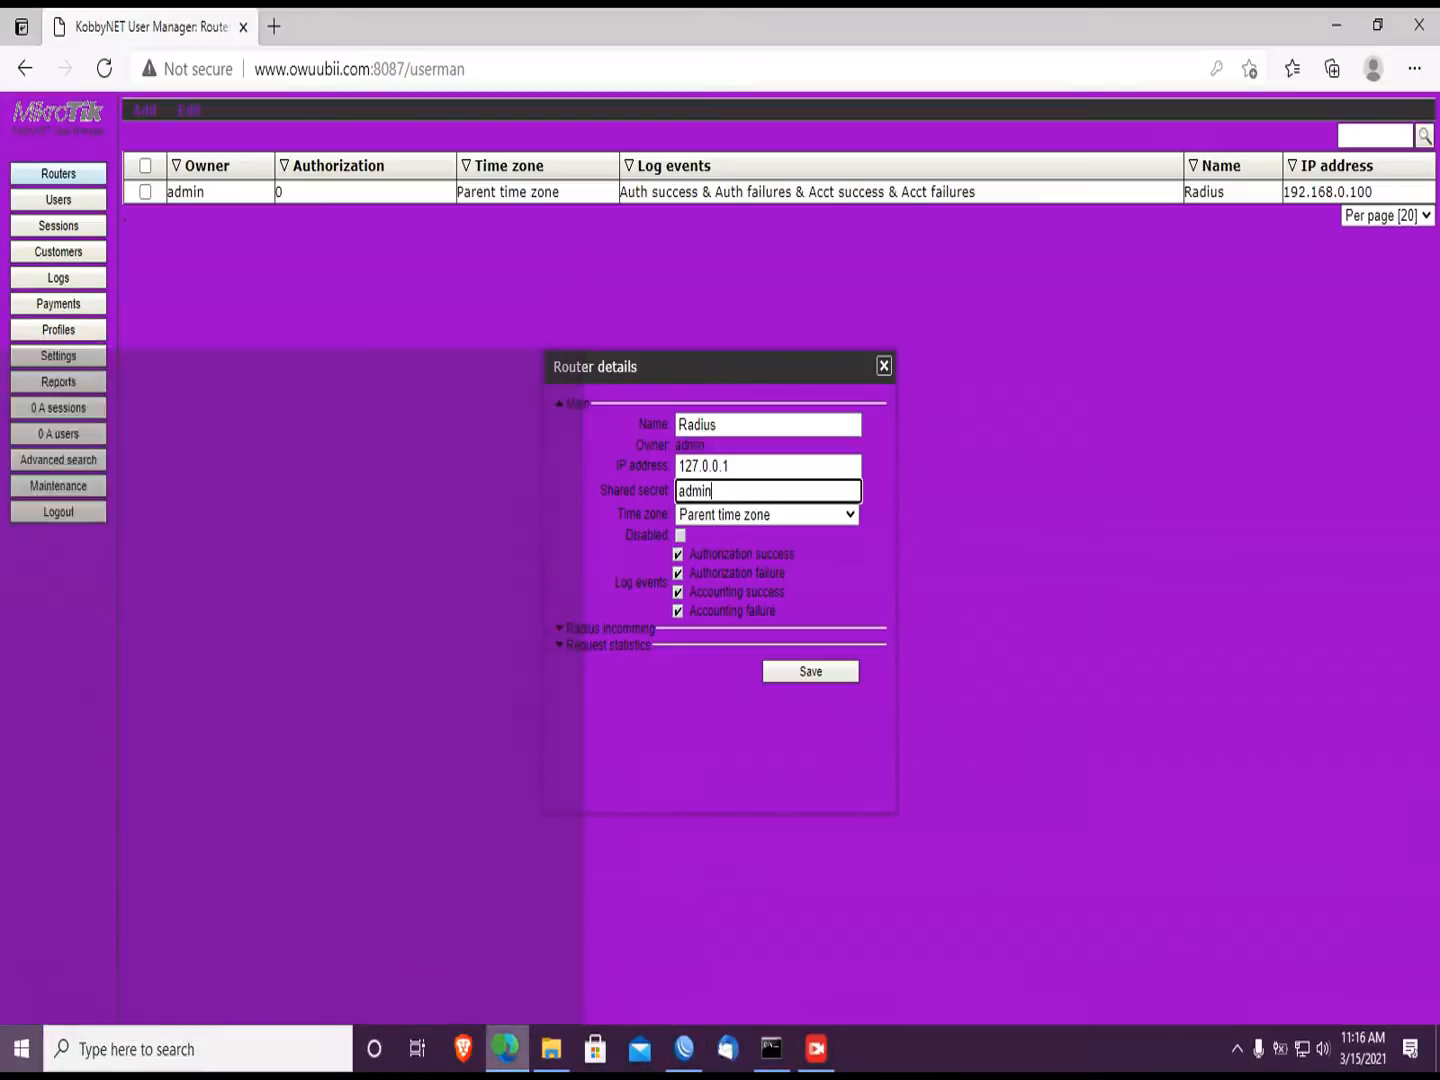
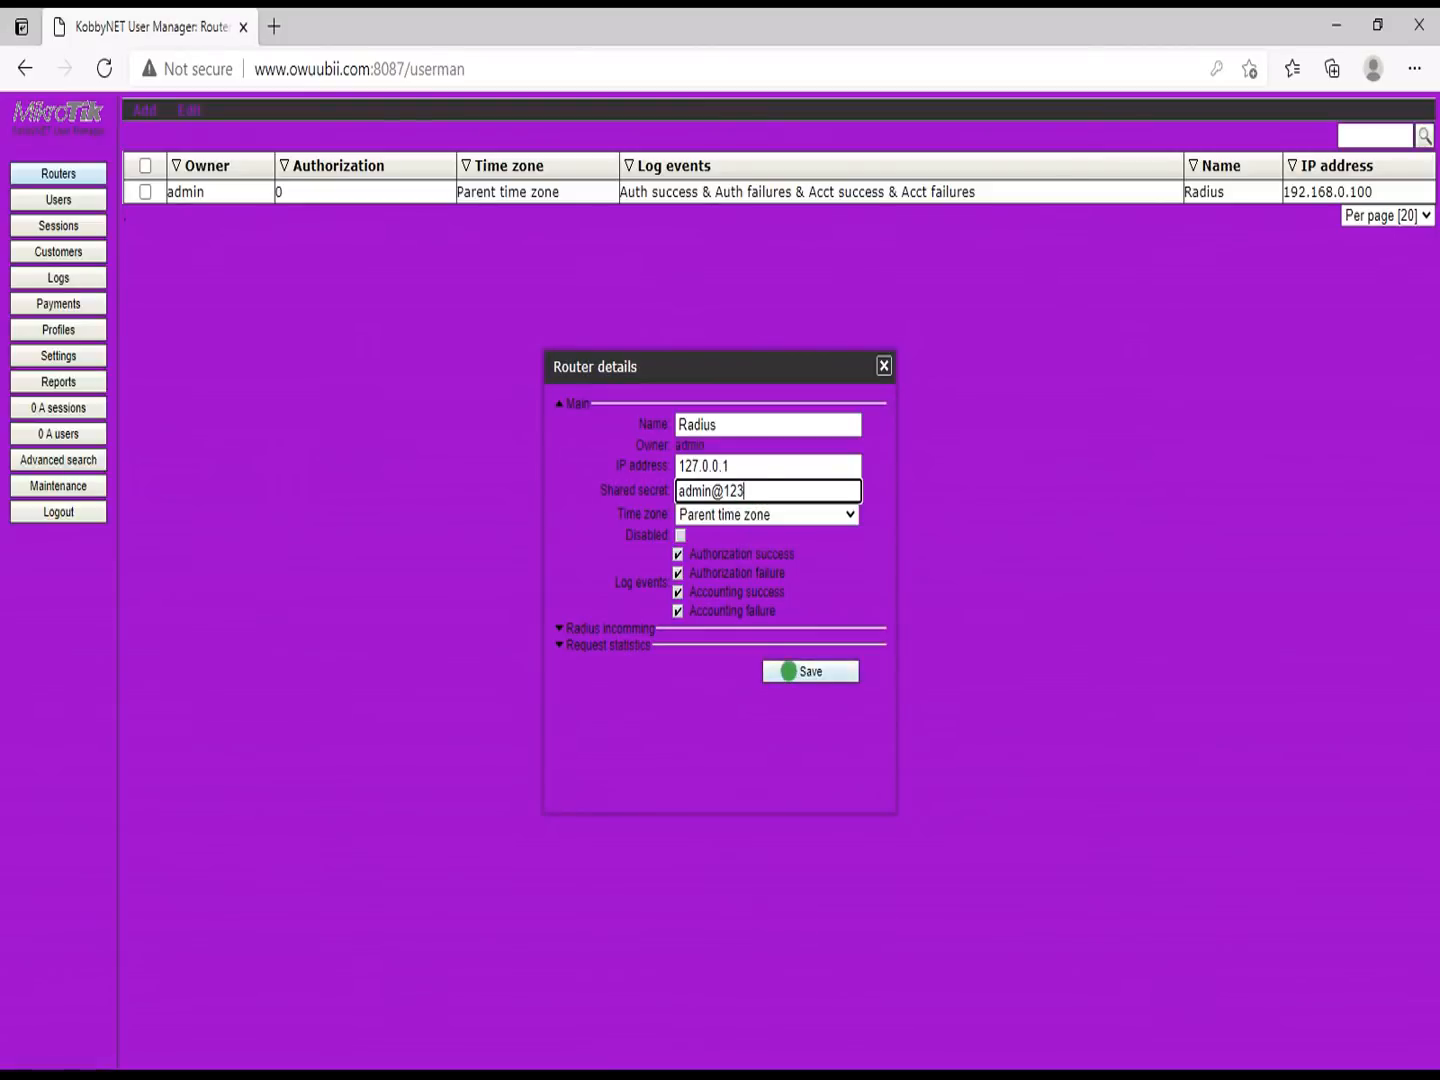
{"action": "left_click", "coordinate": [788, 671]}
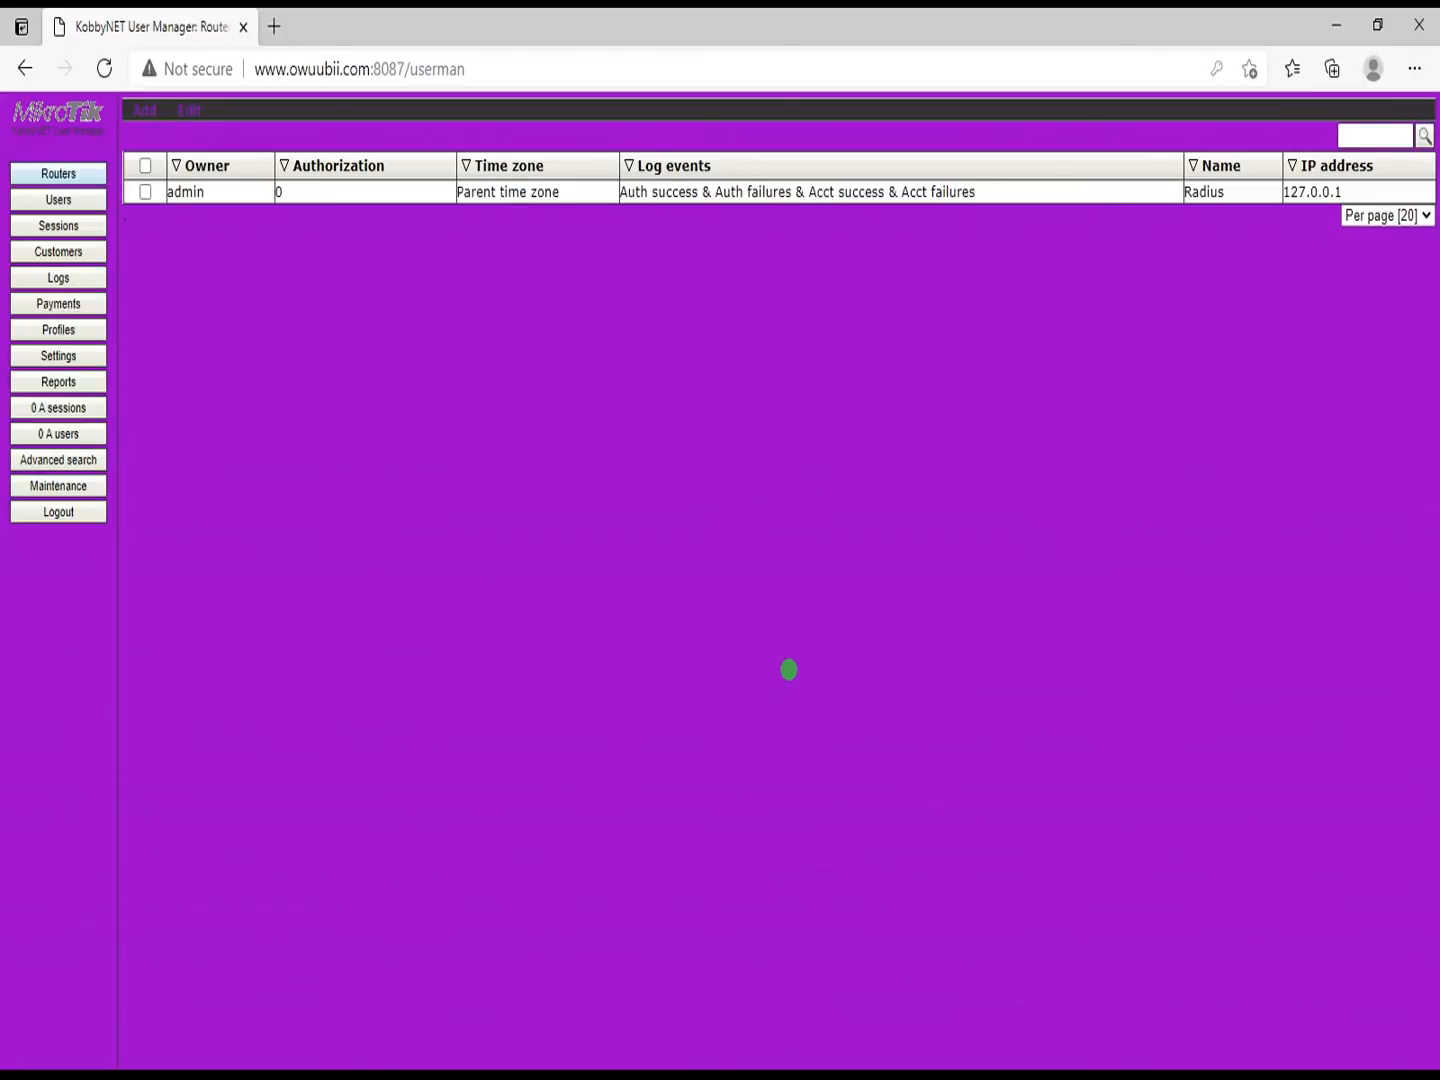
Step: Select all users and remove them permanently, then open the Profiles page showing 3DAYS
{"action": "left_click", "coordinate": [62, 200]}
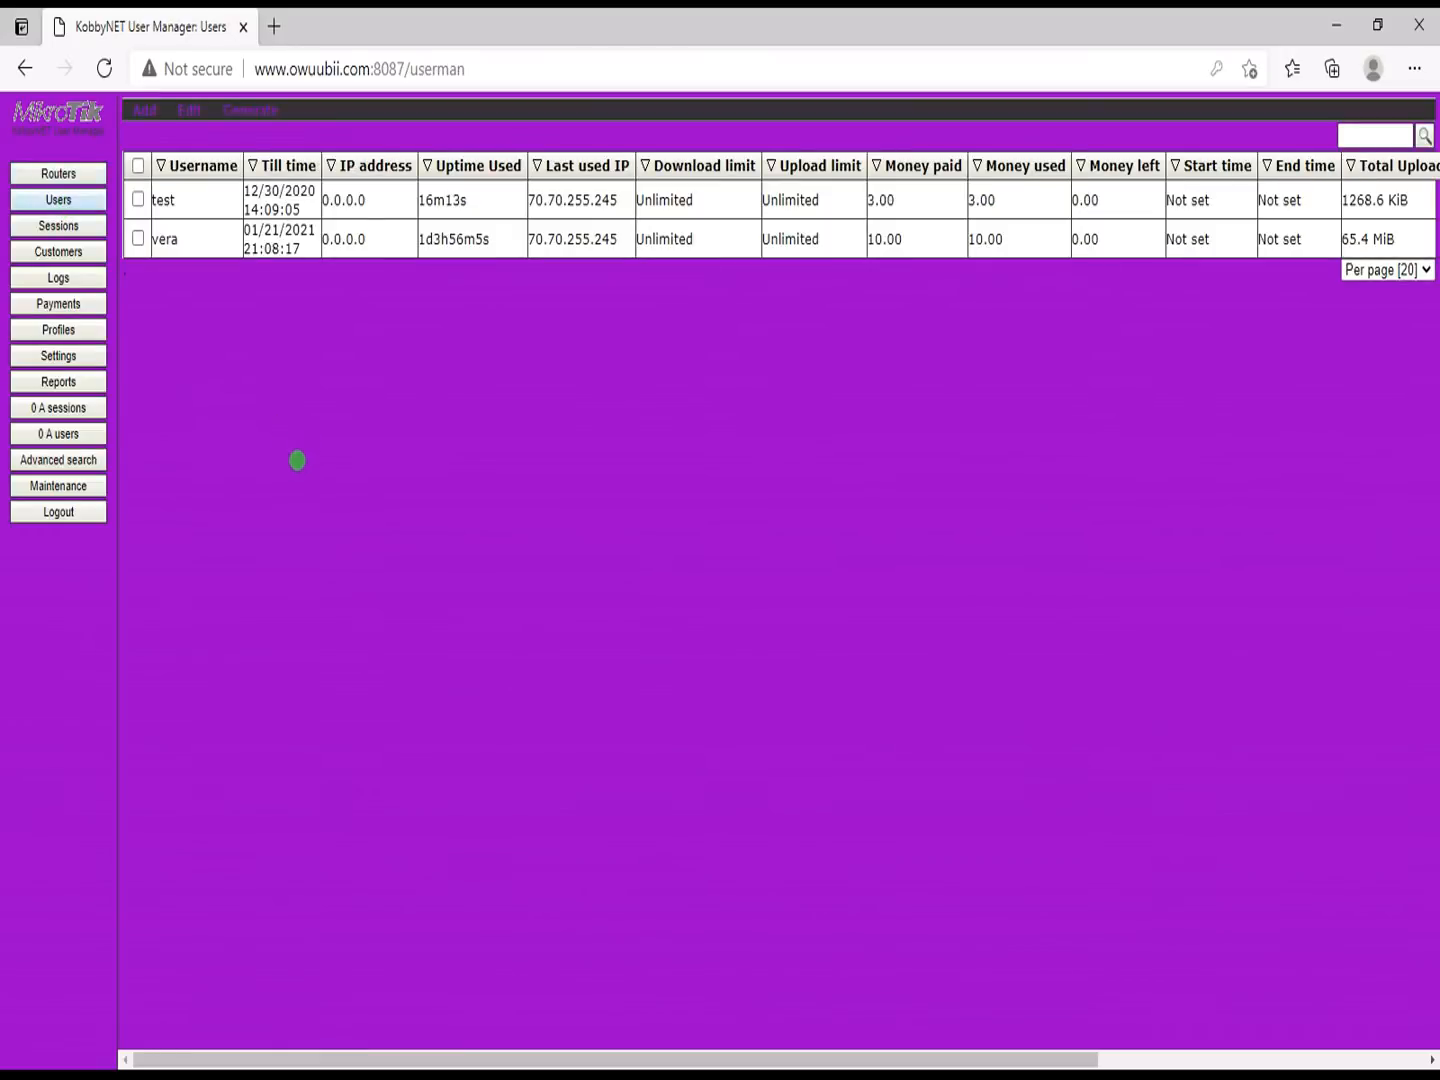
{"action": "left_click", "coordinate": [138, 167]}
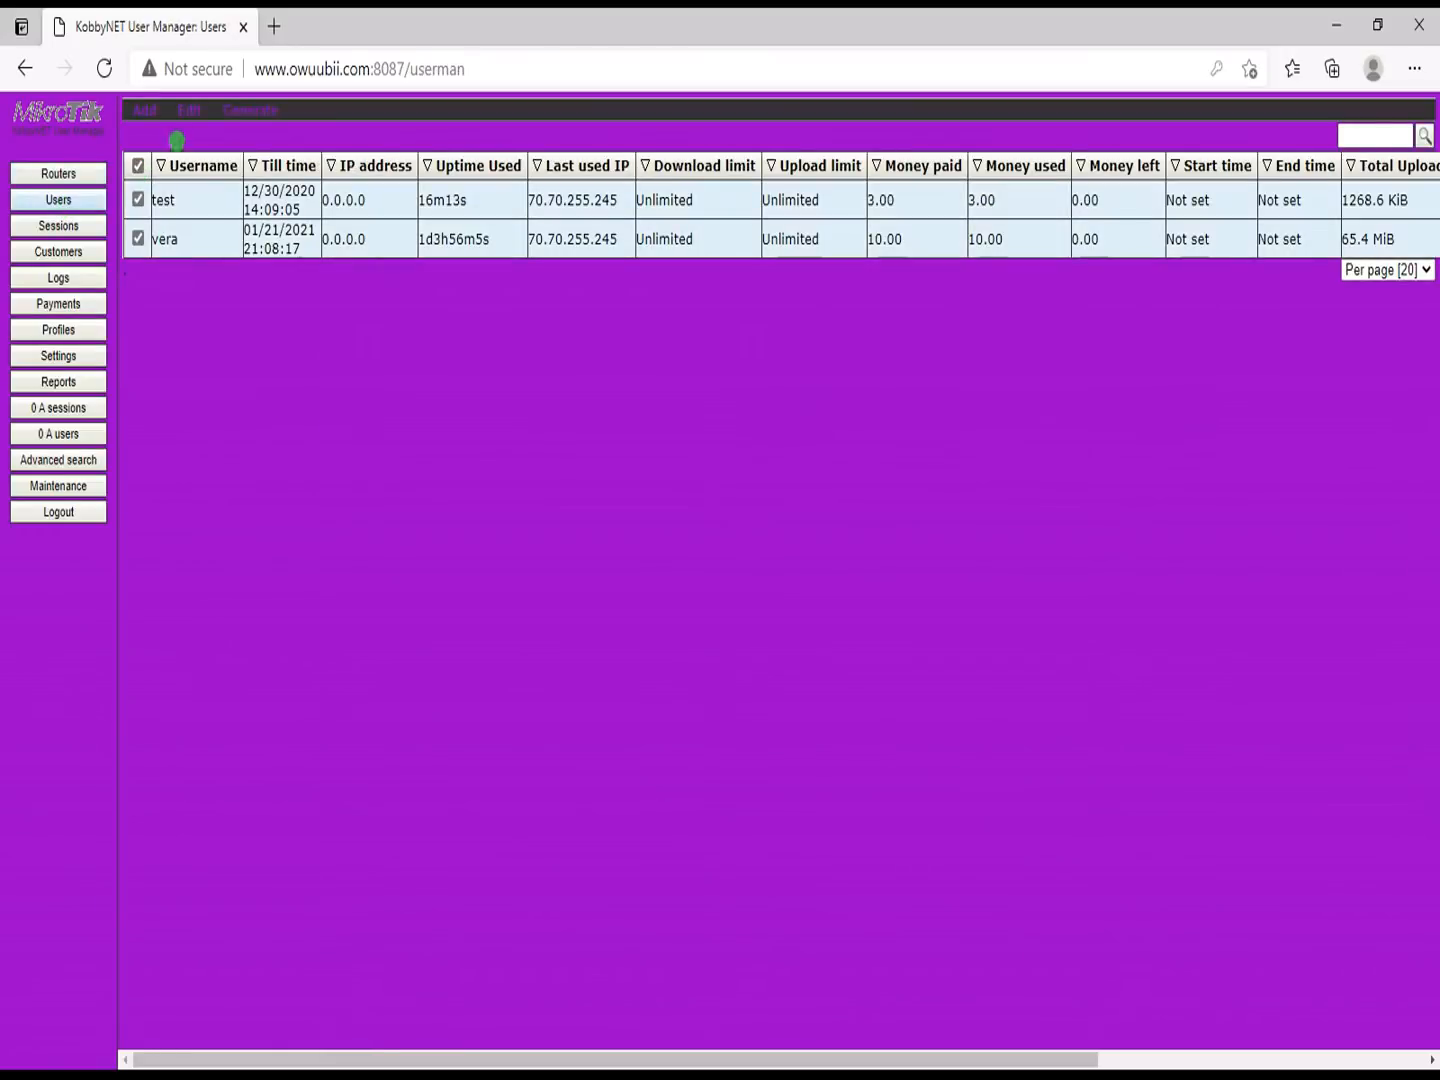
{"action": "left_click", "coordinate": [187, 112]}
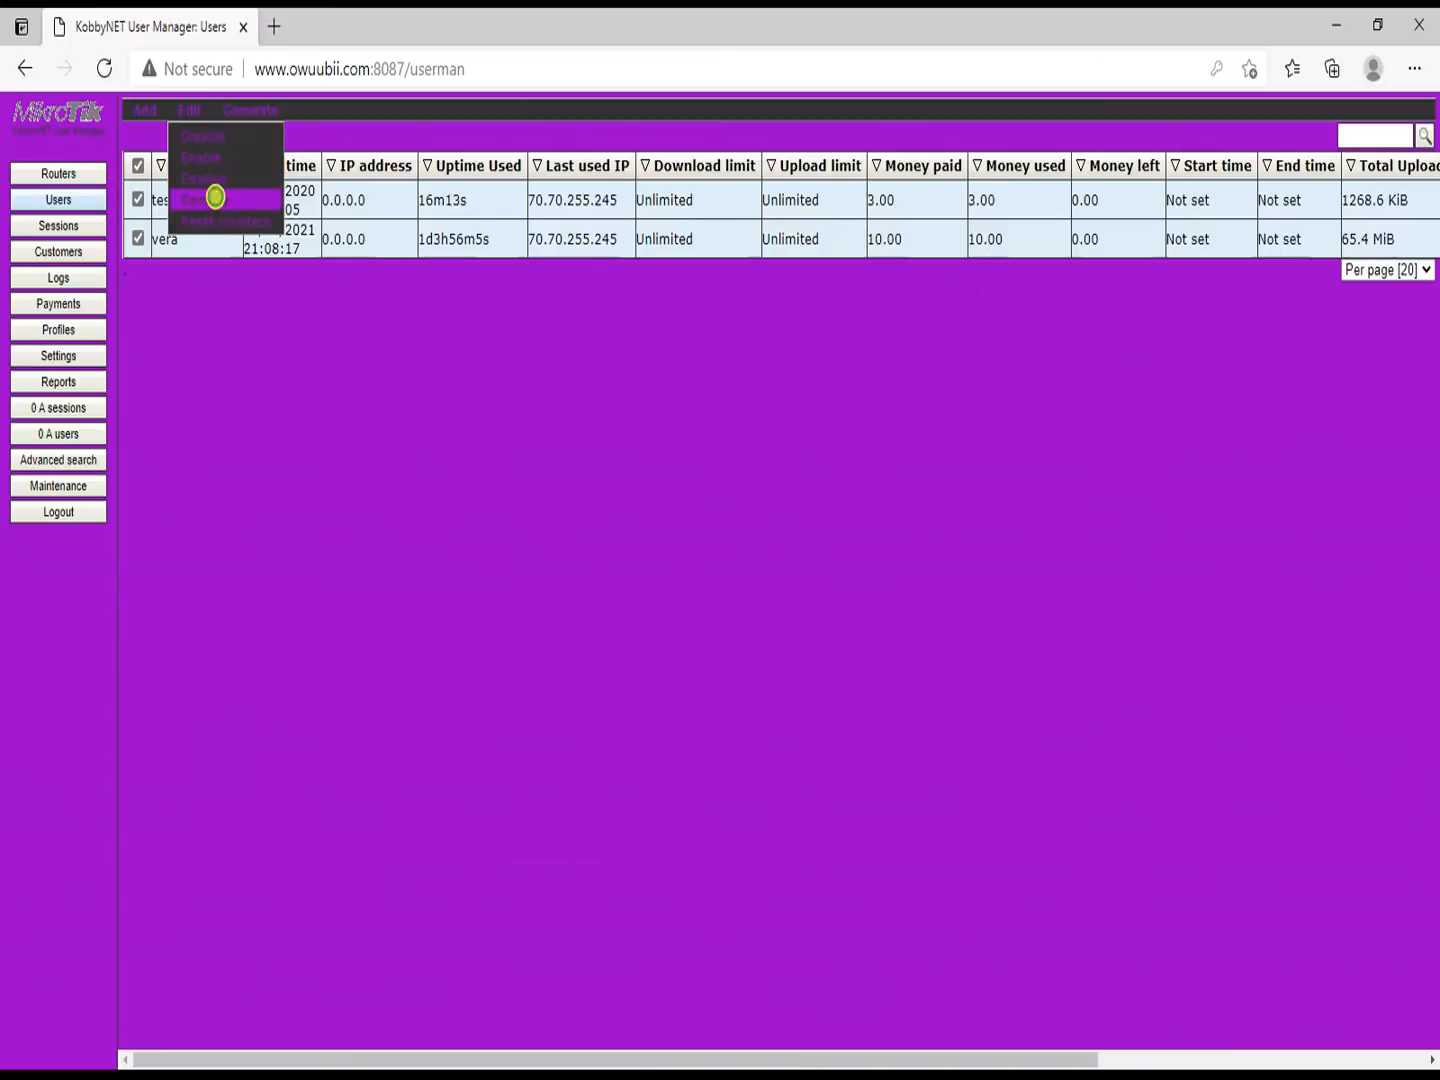
{"action": "left_click", "coordinate": [213, 199]}
{"action": "left_click", "coordinate": [806, 199]}
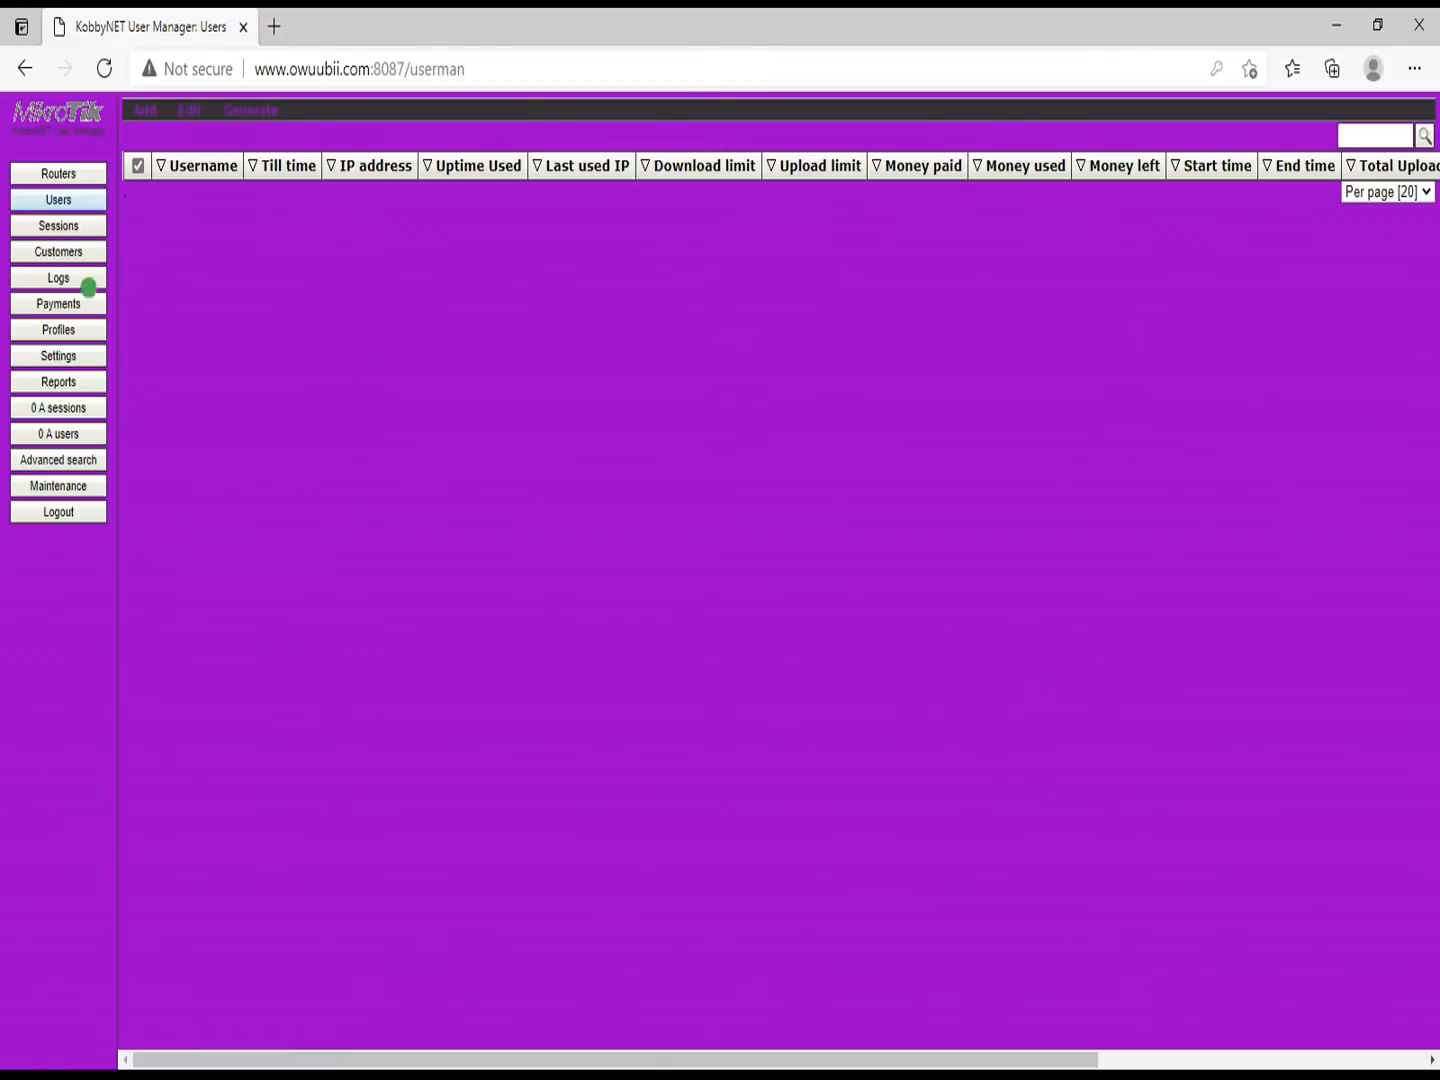
{"action": "left_click", "coordinate": [76, 328]}
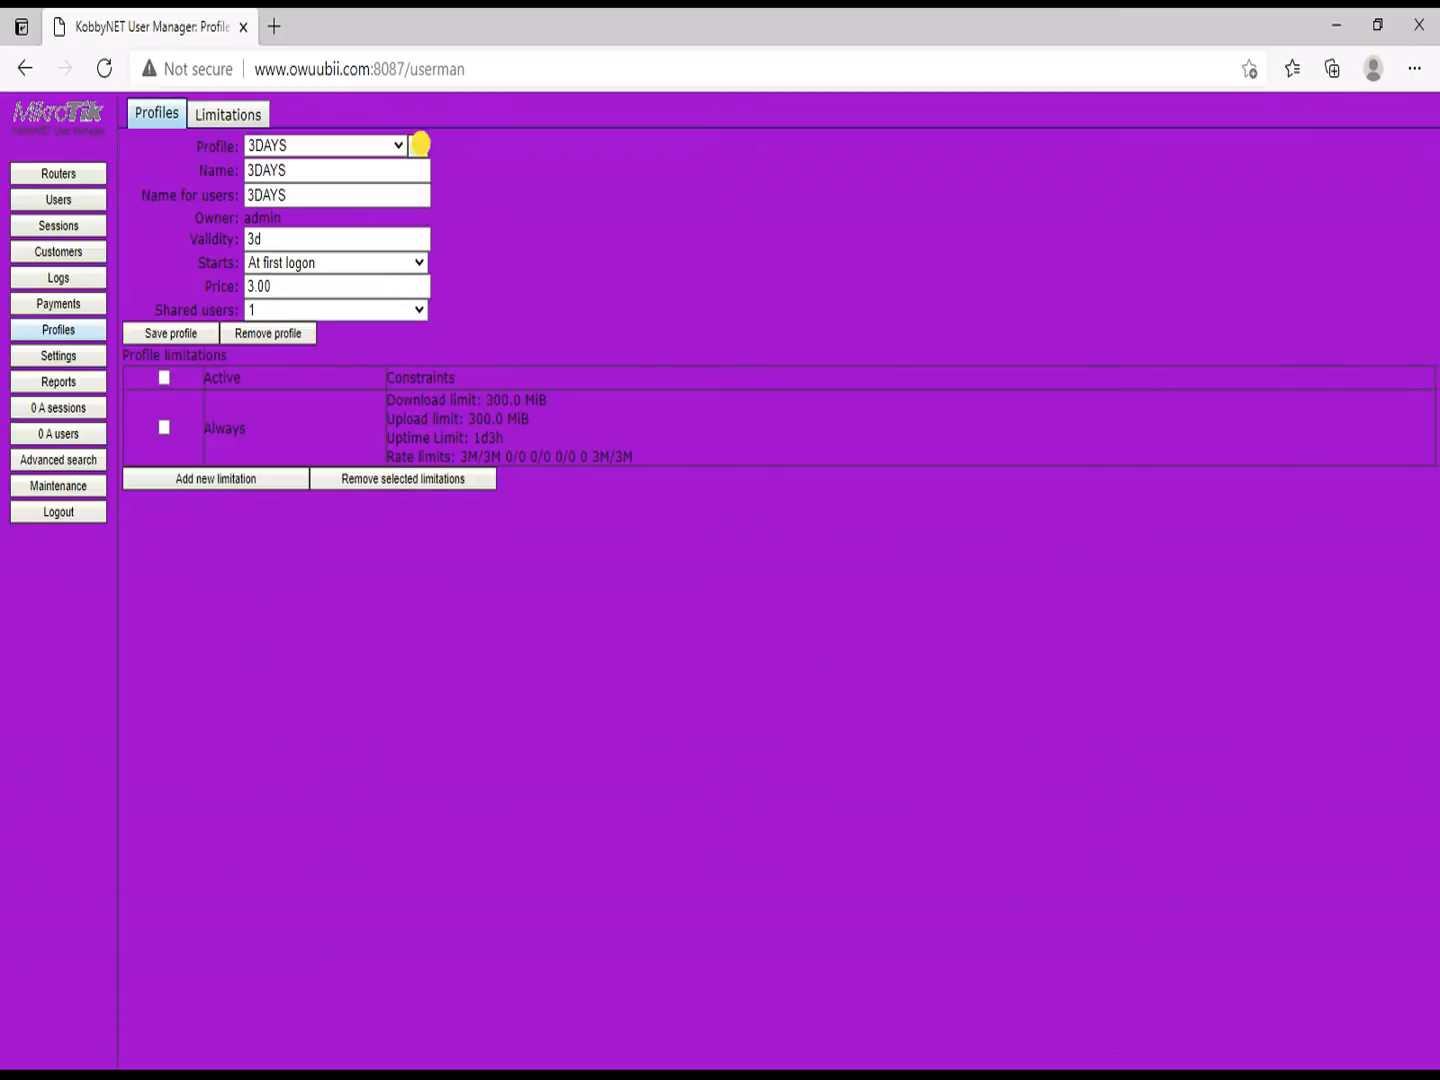
Step: Create a new User Manager profile named 3Months
{"action": "left_click", "coordinate": [418, 146]}
{"action": "left_click", "coordinate": [684, 566]}
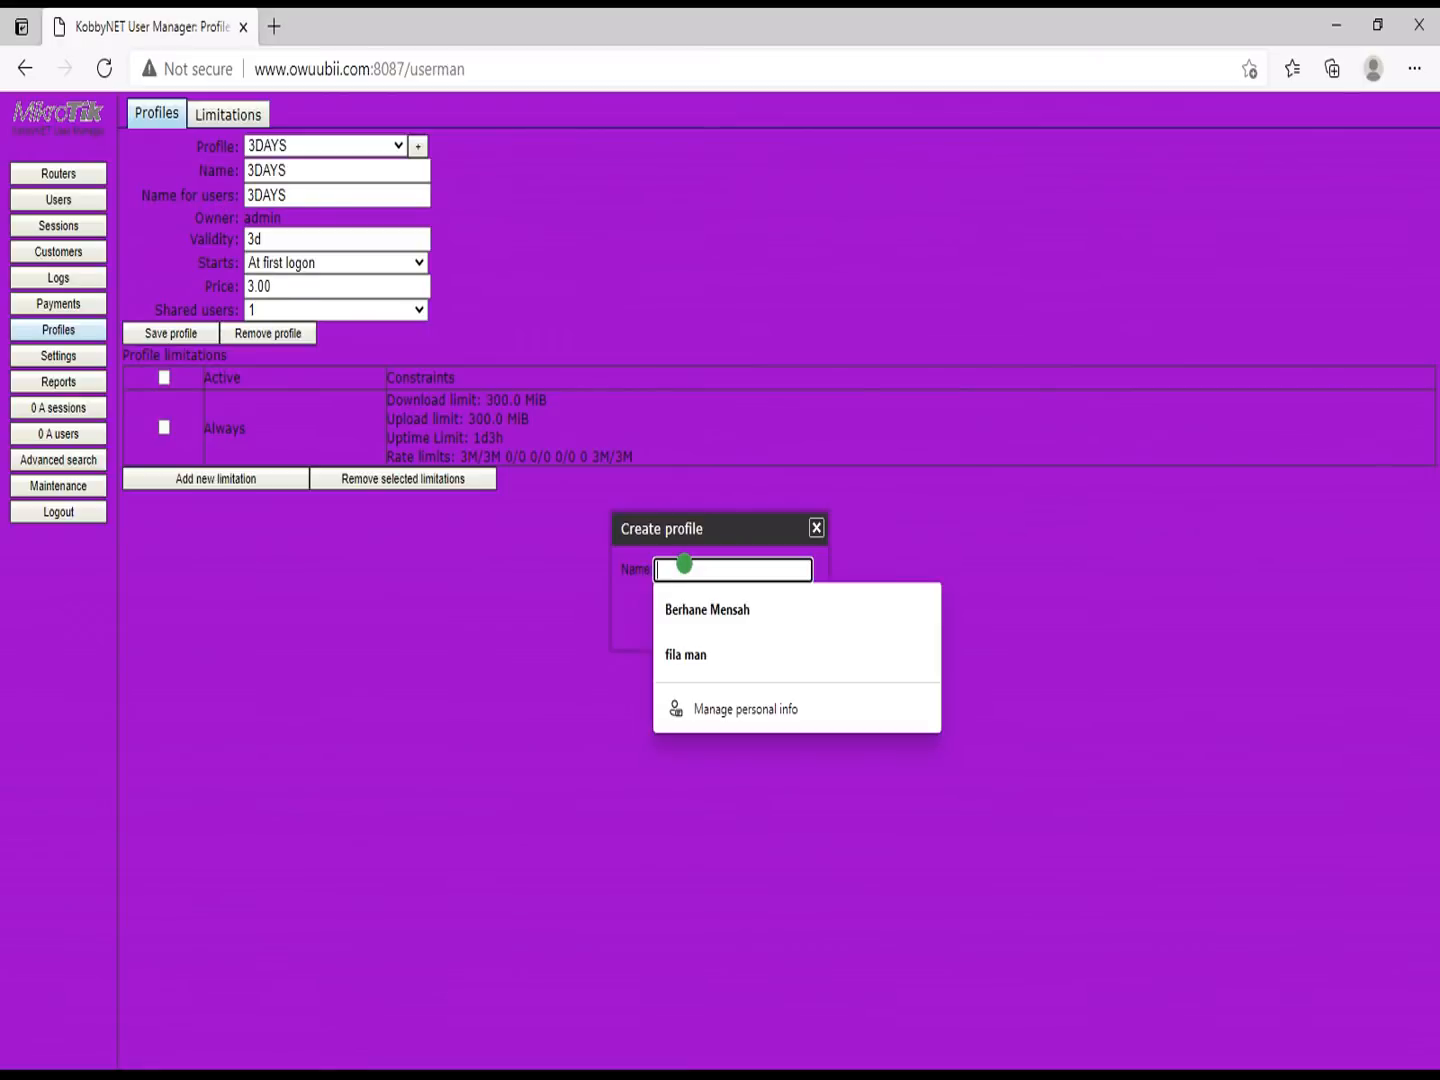
{"action": "type", "text": "3"}
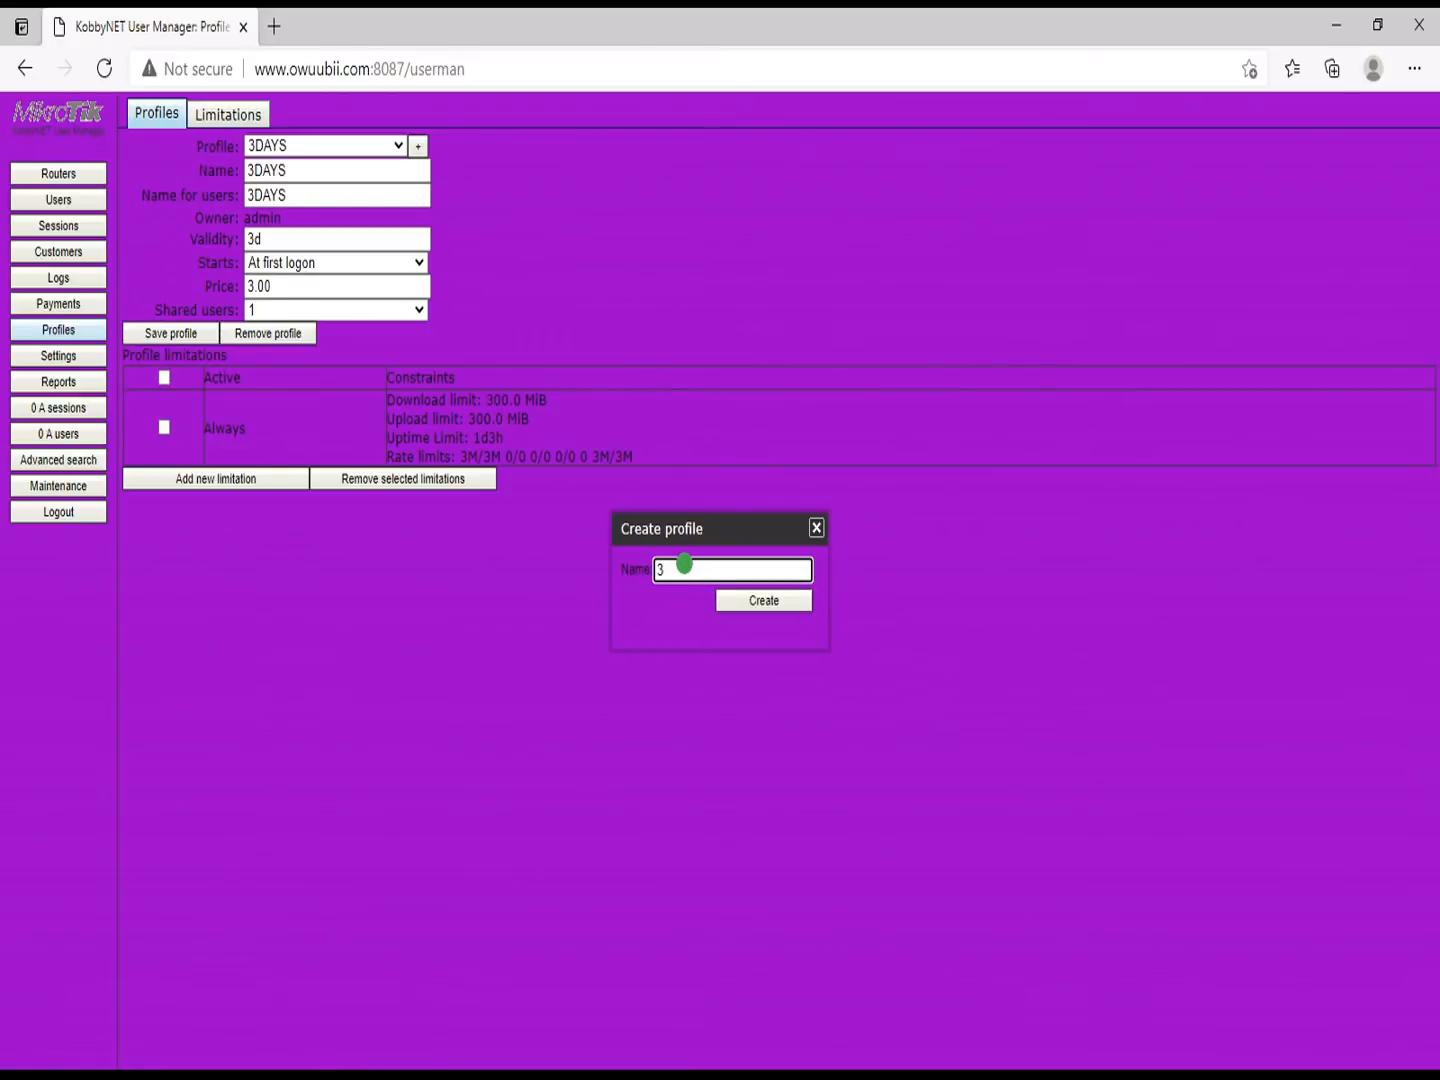
{"action": "type", "text": "Months"}
{"action": "left_click", "coordinate": [733, 601]}
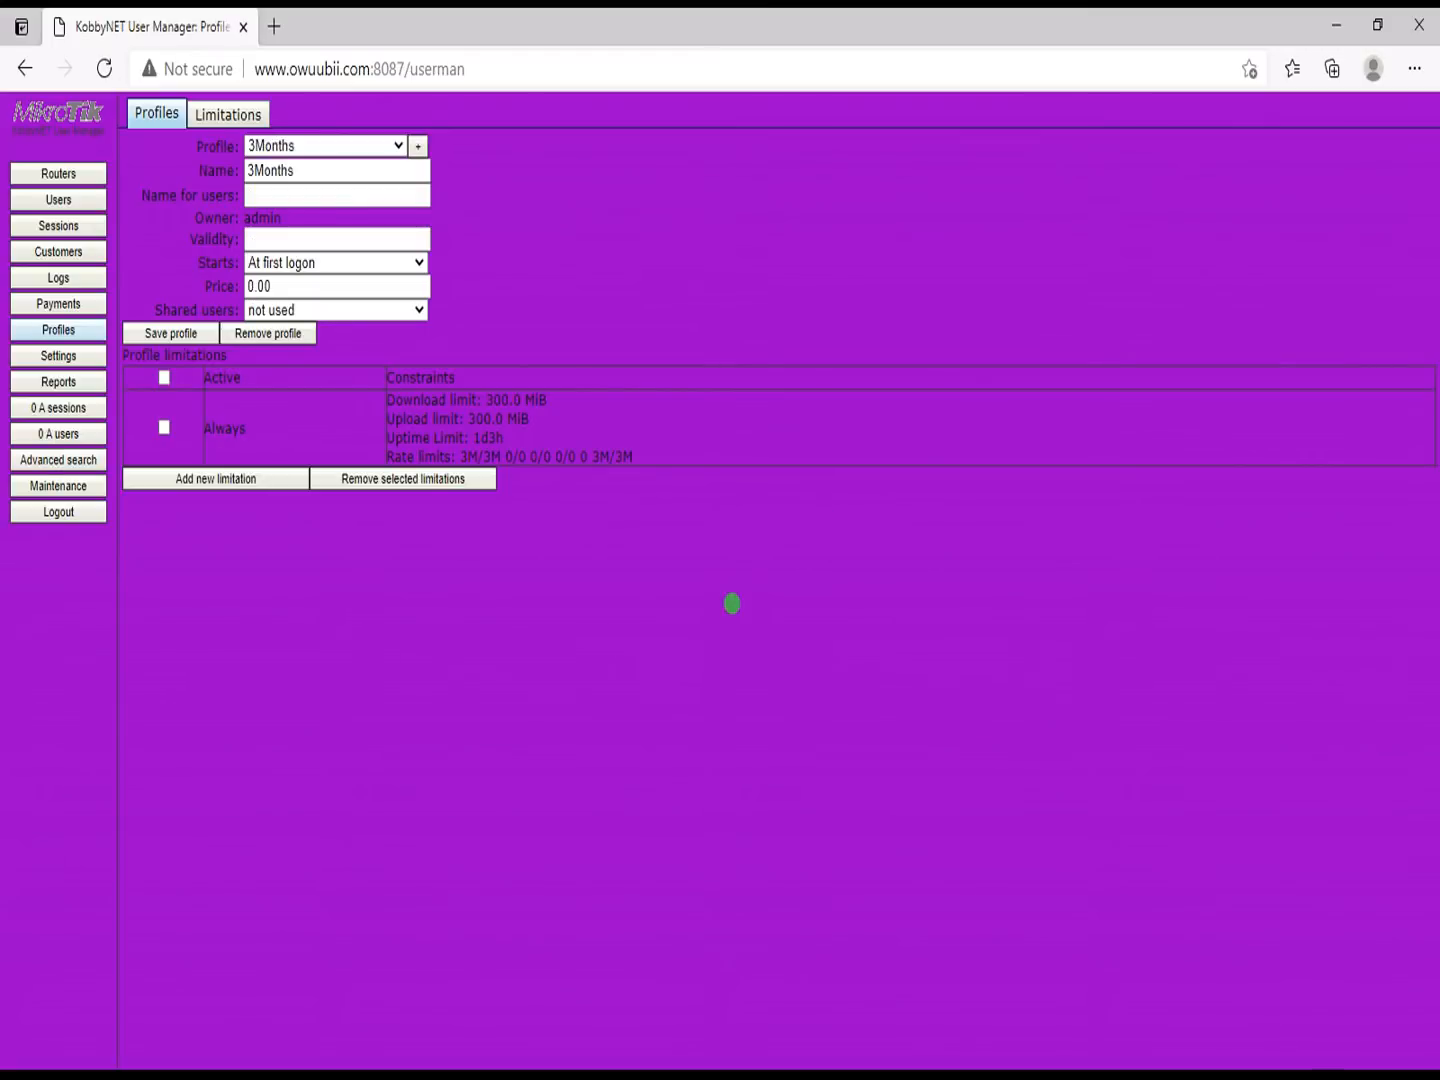
Step: Give the 3Months profile the user-facing name 3Months, validity 3m, price 50 and 1 shared user
{"action": "left_click", "coordinate": [301, 197]}
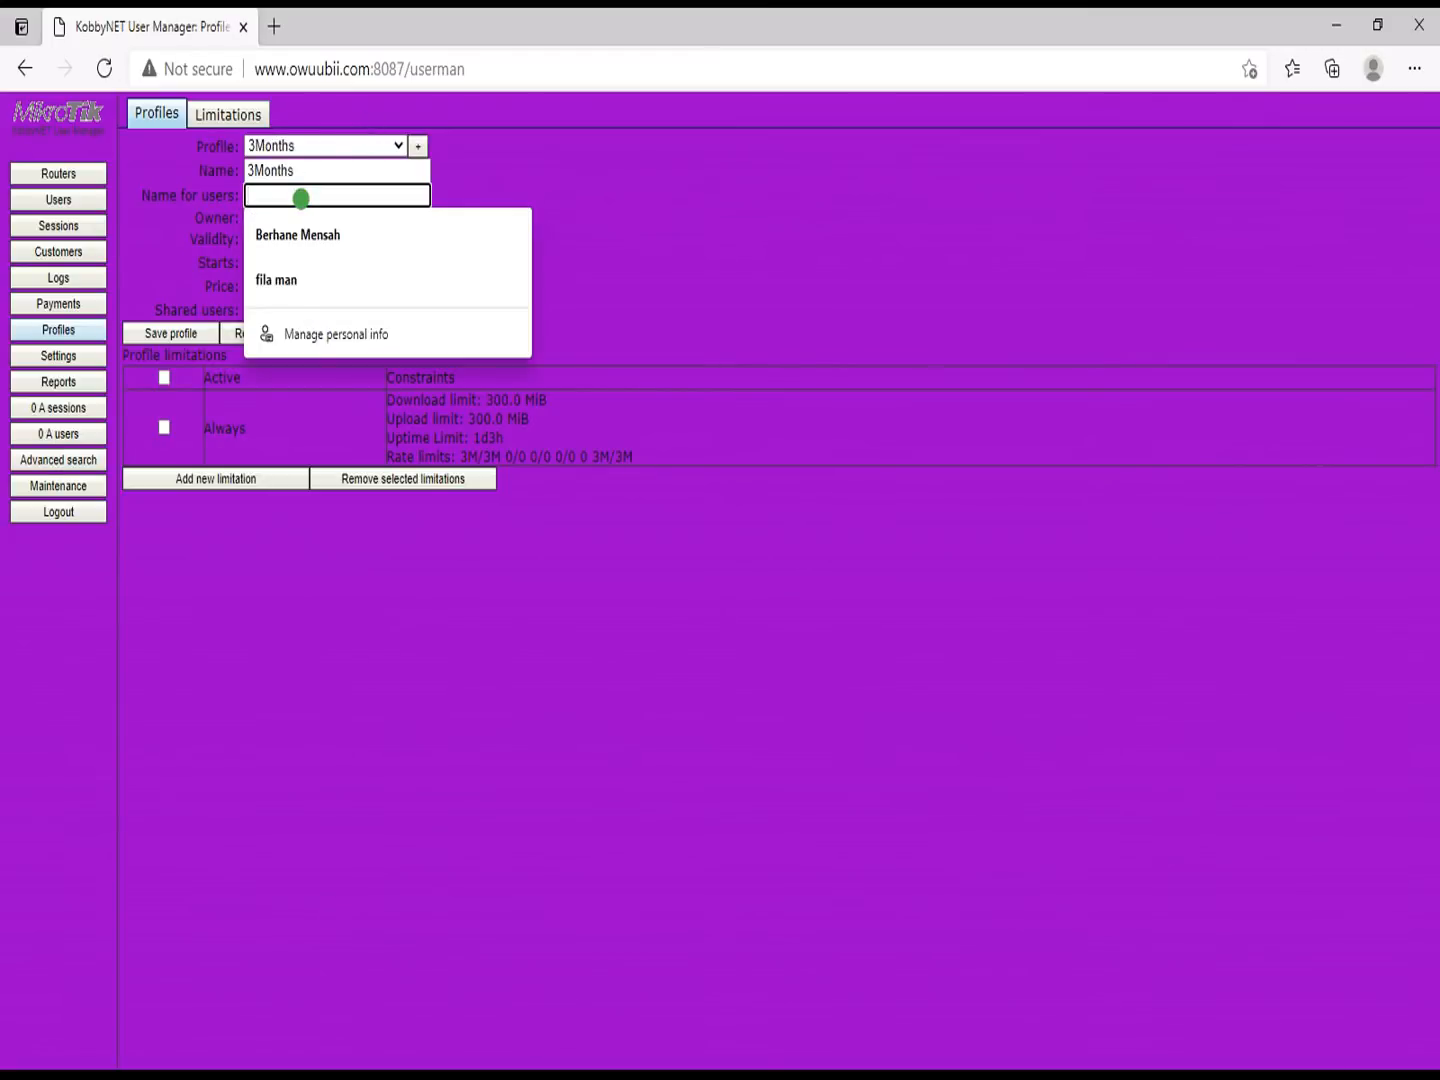
{"action": "type", "text": "3Months"}
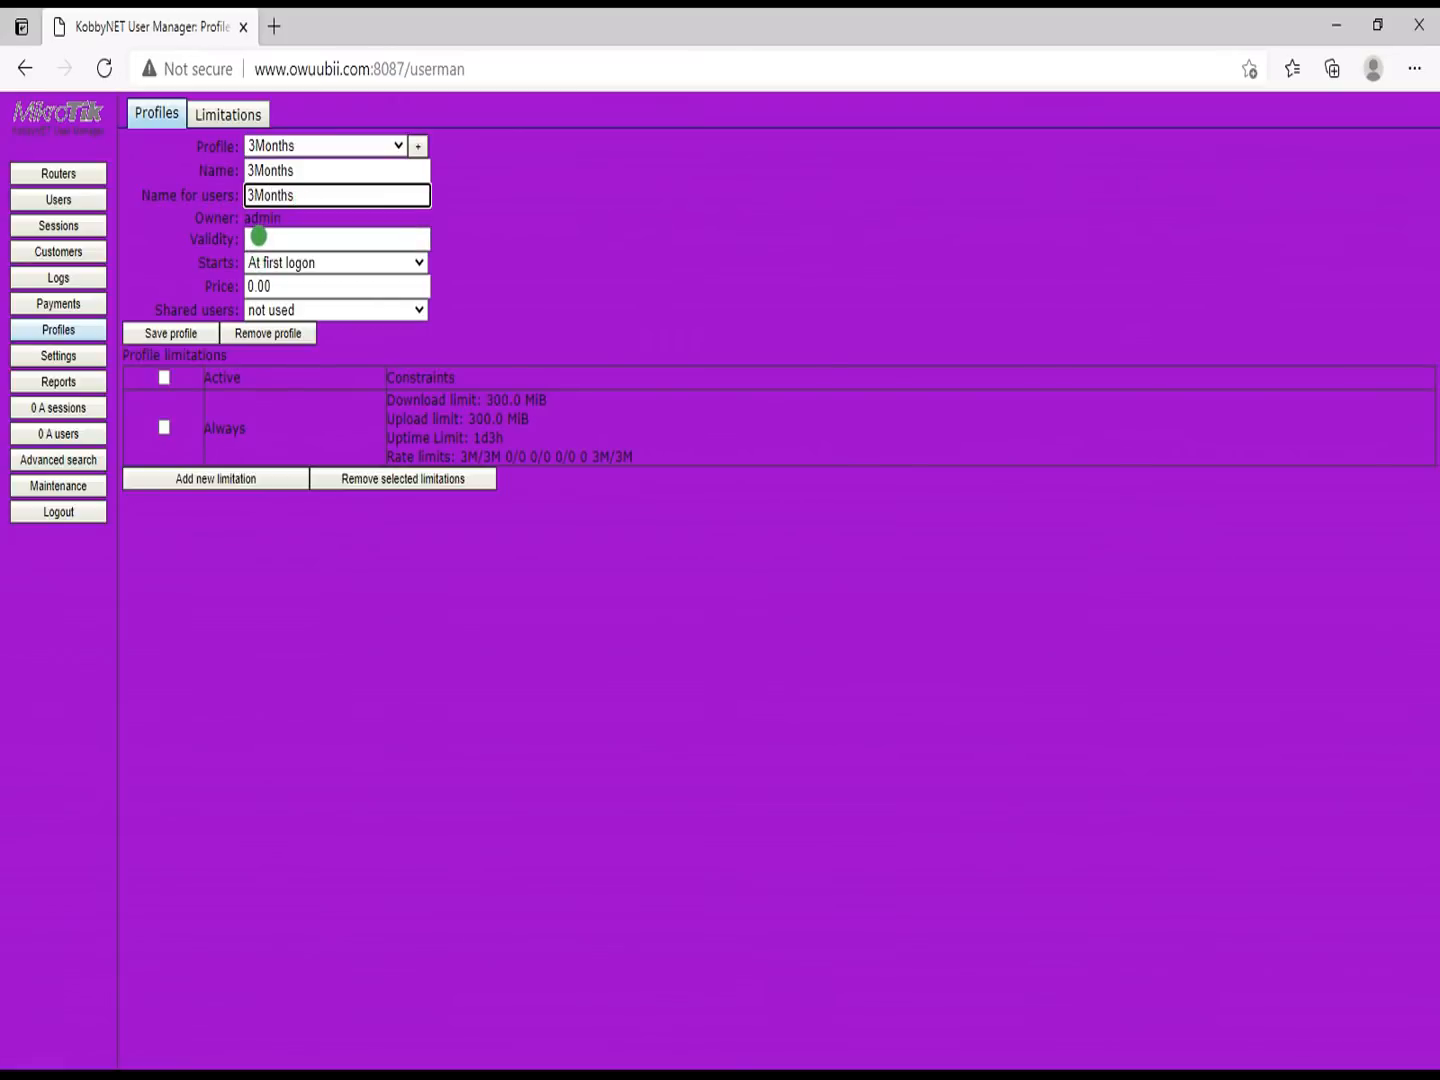
{"action": "left_click", "coordinate": [259, 237]}
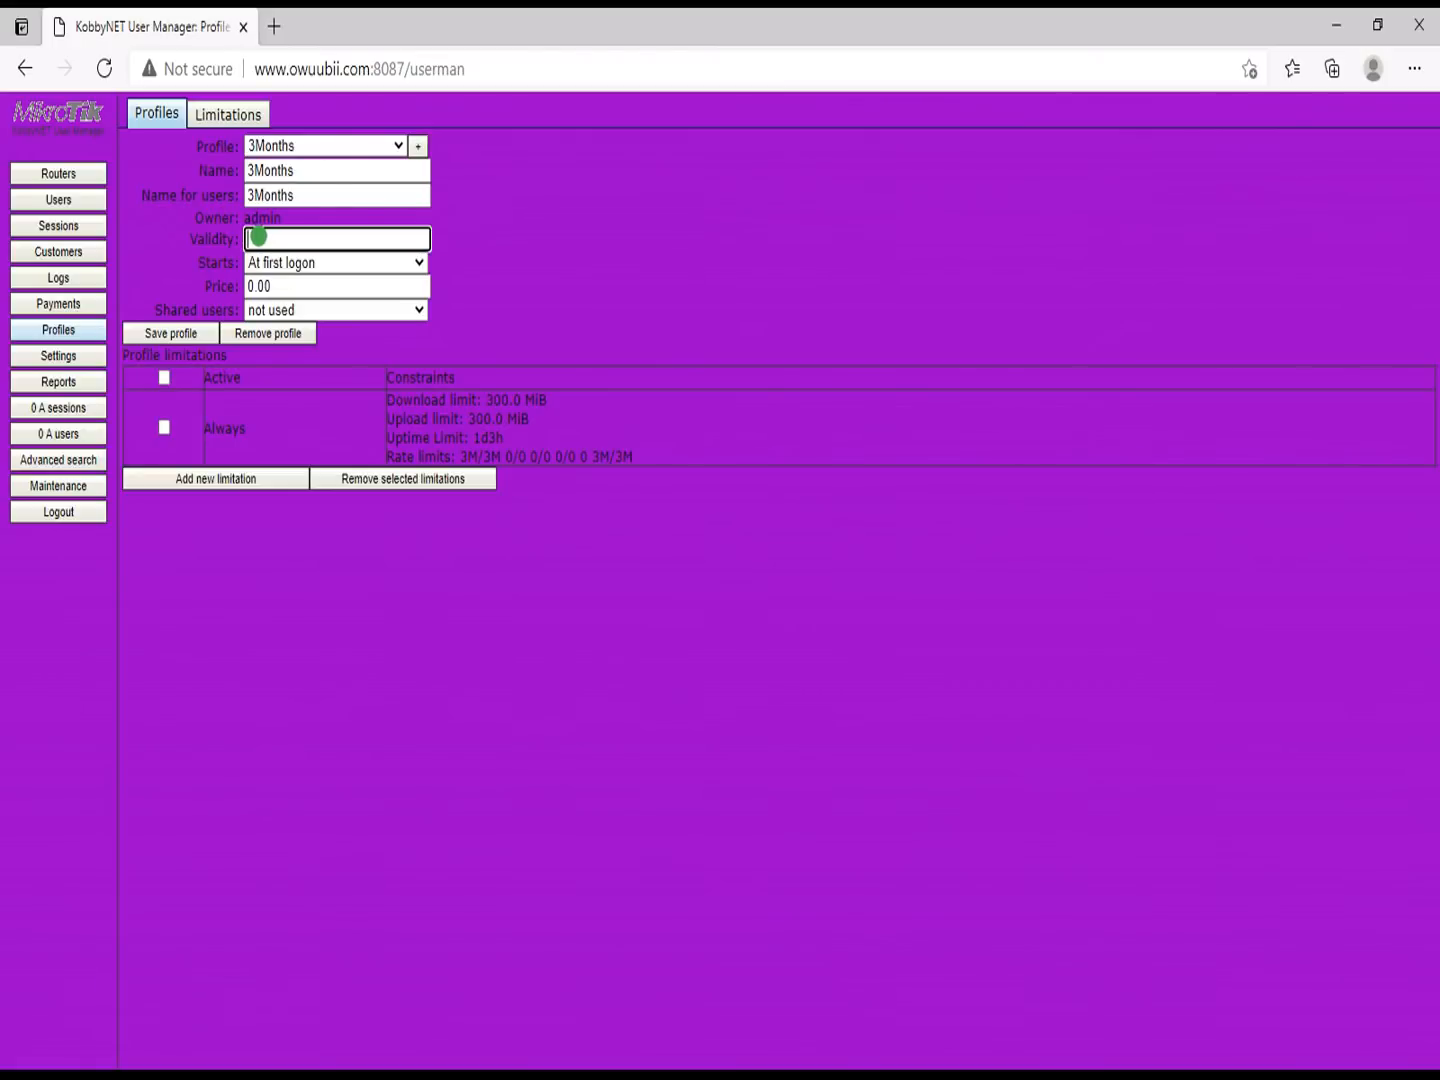
{"action": "type", "text": "3m"}
{"action": "double_click", "coordinate": [268, 287]}
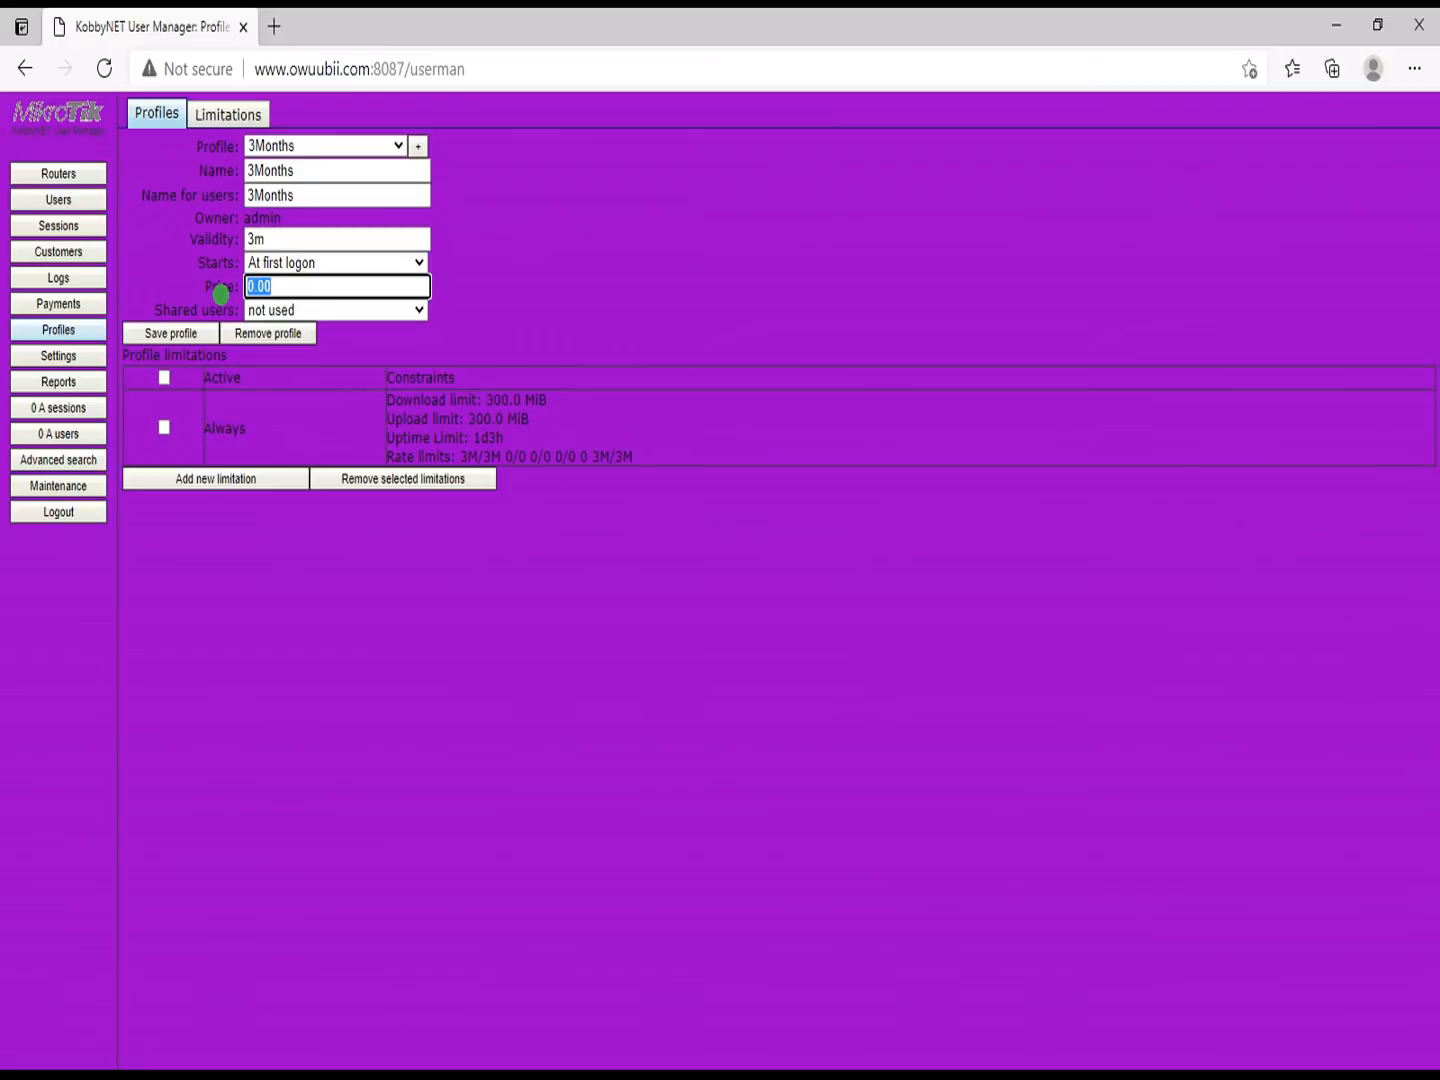
{"action": "type", "text": "50"}
{"action": "left_click", "coordinate": [283, 310]}
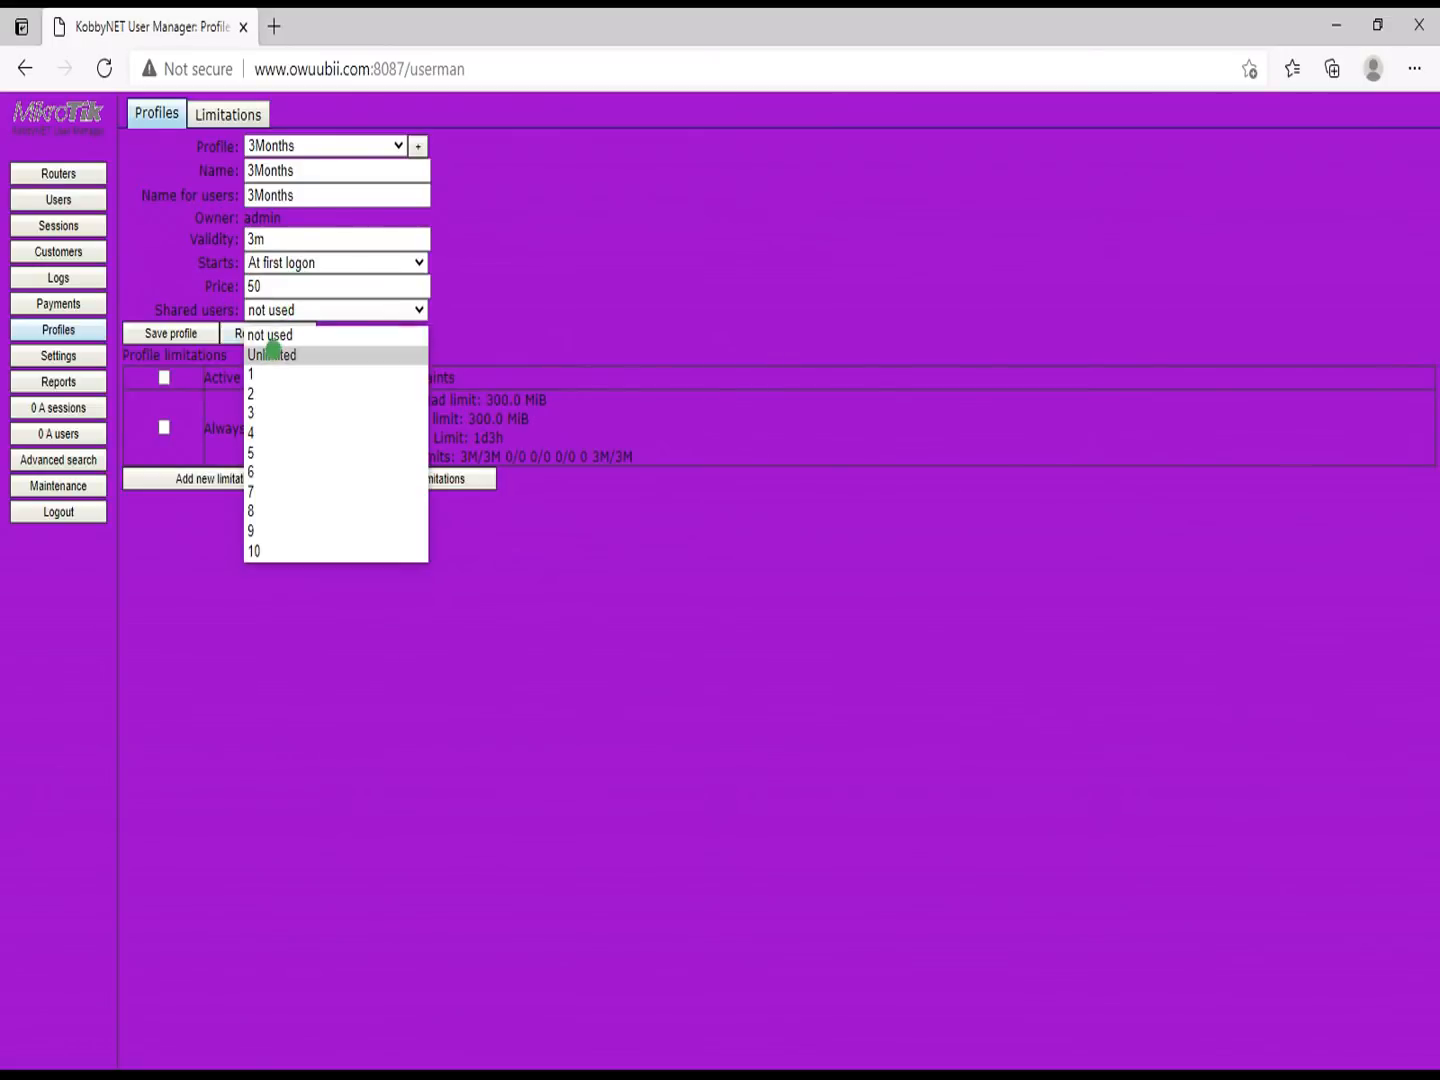
{"action": "left_click", "coordinate": [263, 374]}
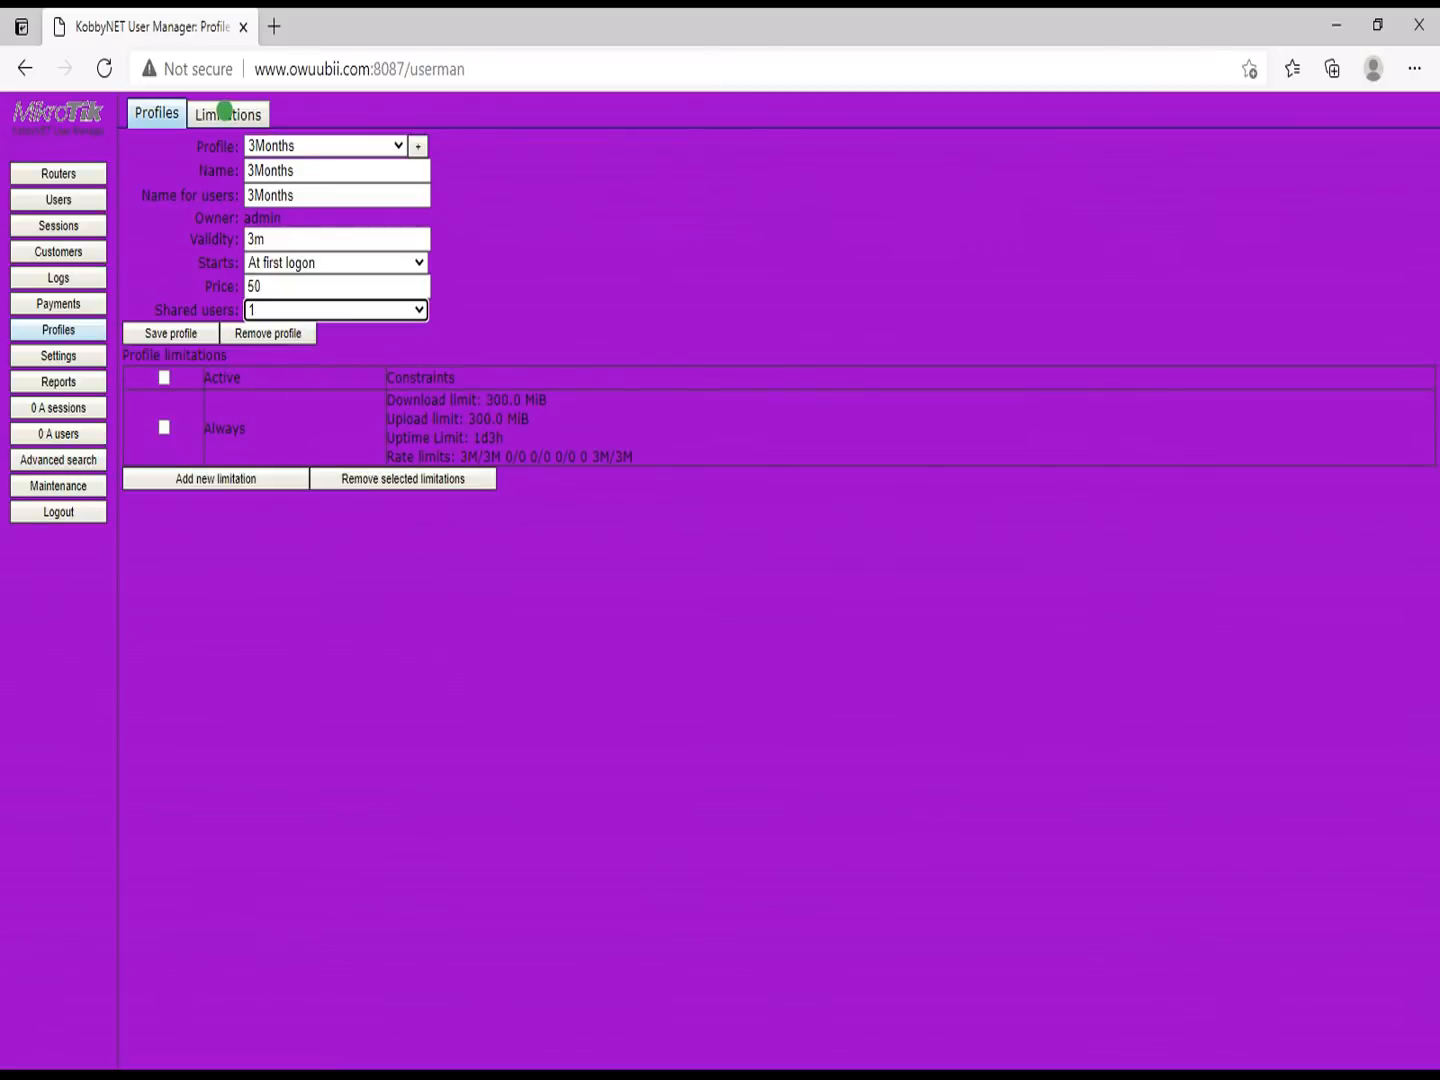
{"action": "left_click", "coordinate": [225, 112]}
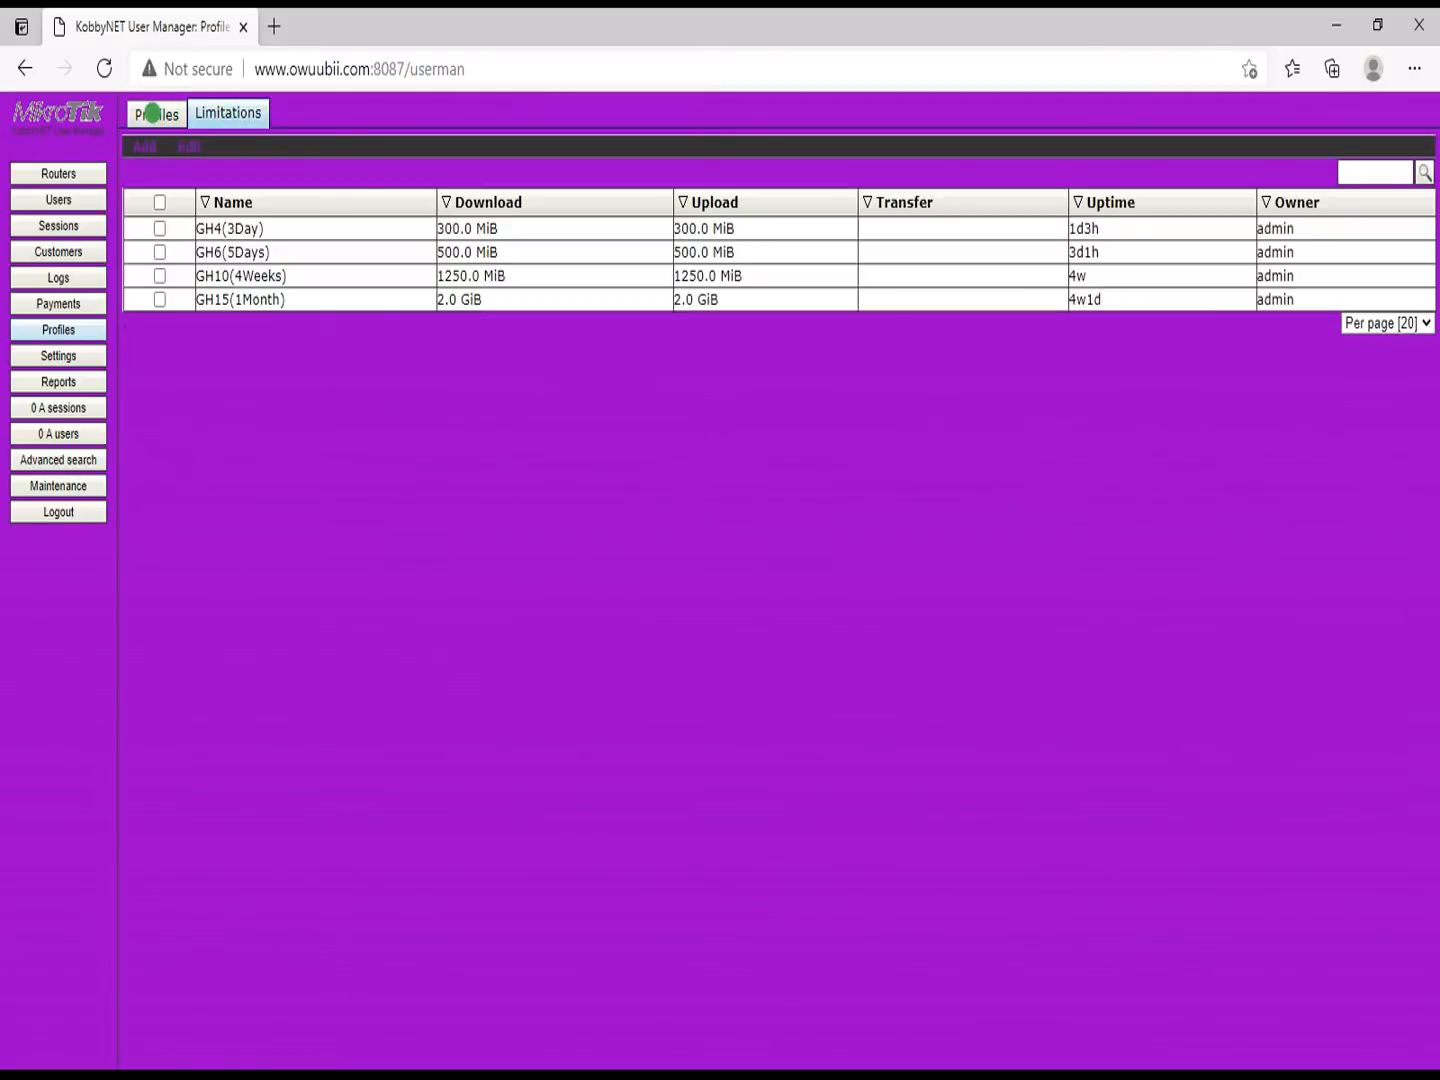
Step: Start a new 3Months limitation with 10G download and upload and 3m uptime
{"action": "left_click", "coordinate": [152, 112]}
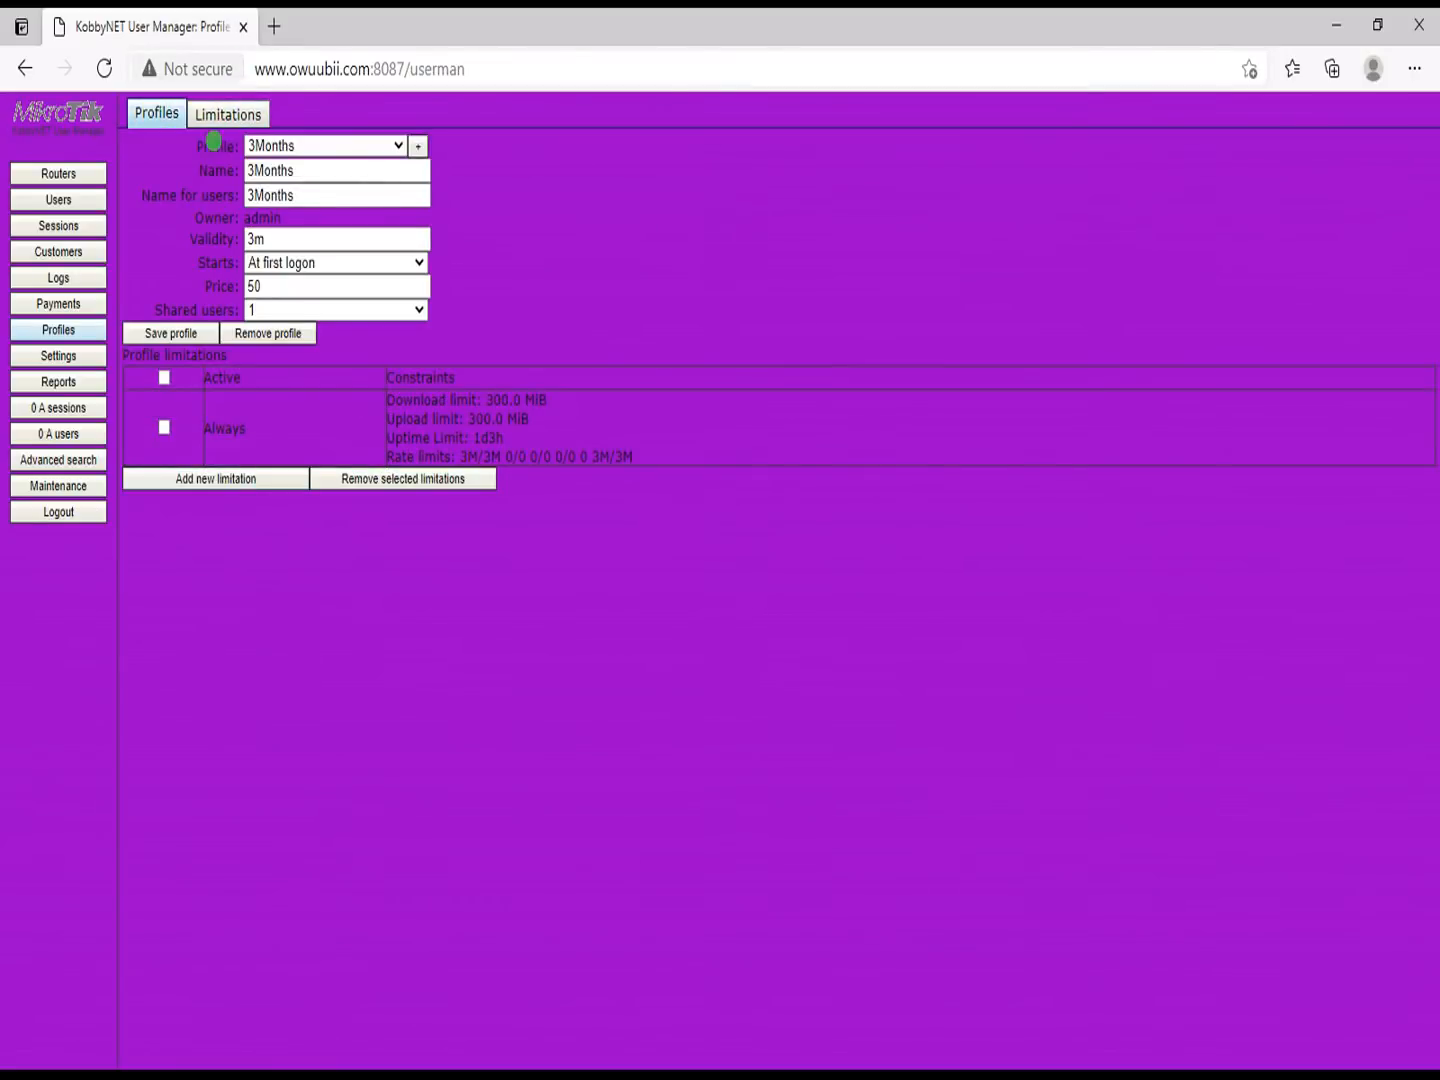
{"action": "left_click", "coordinate": [226, 112]}
{"action": "left_click", "coordinate": [146, 148]}
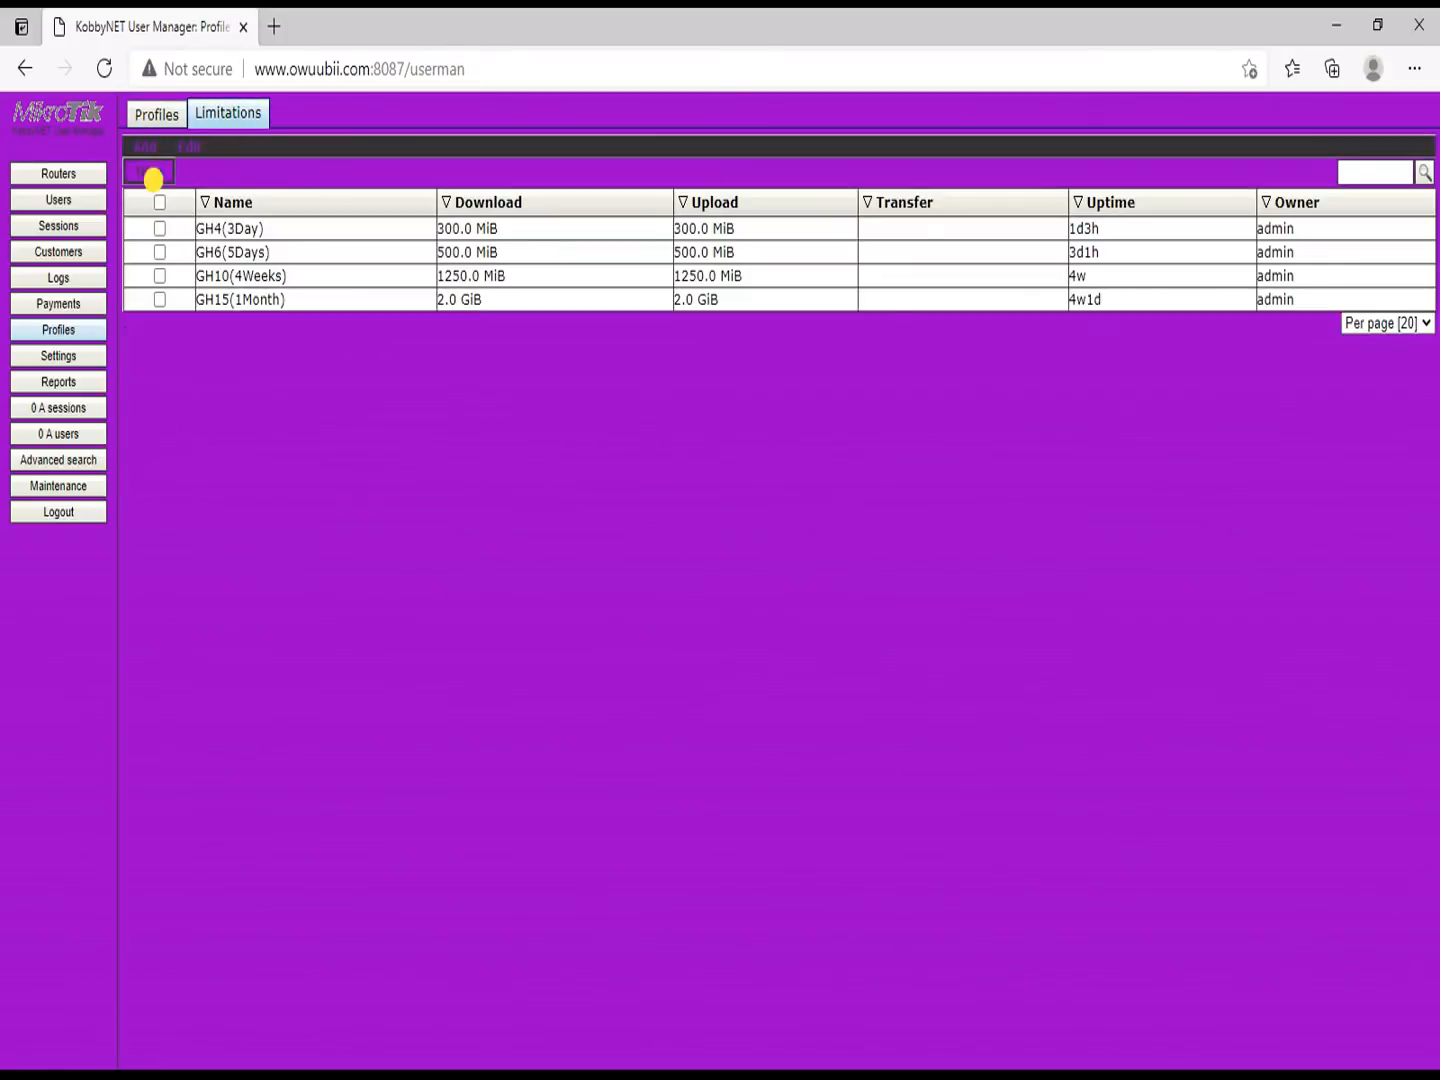
{"action": "left_click", "coordinate": [771, 313]}
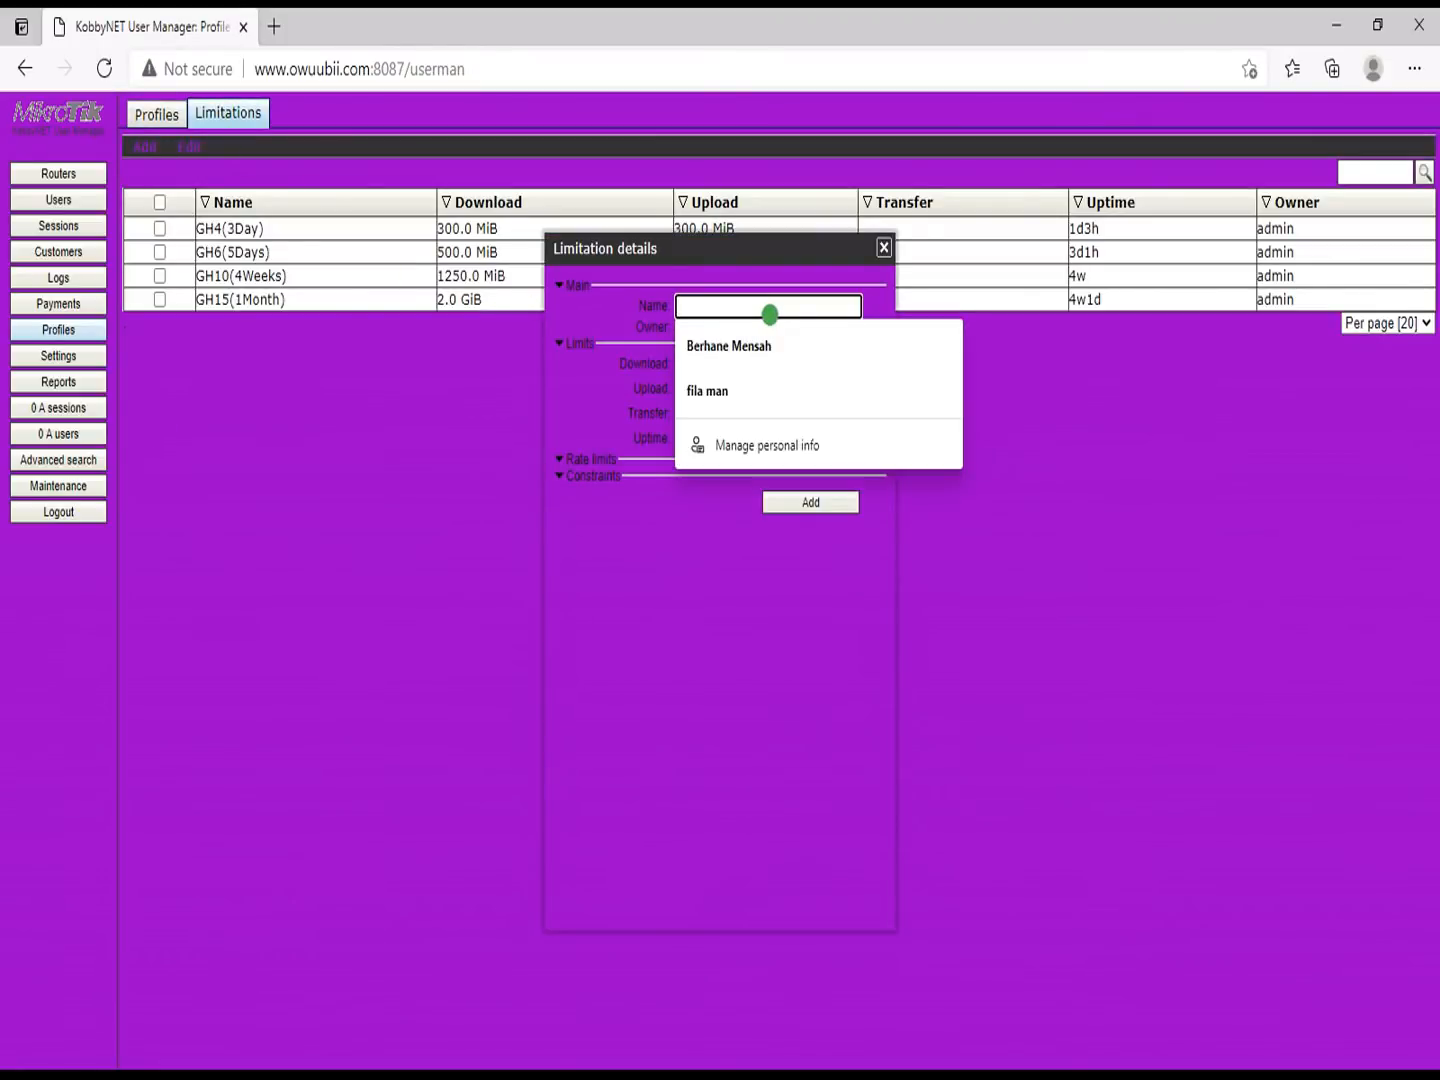
{"action": "type", "text": "3Months"}
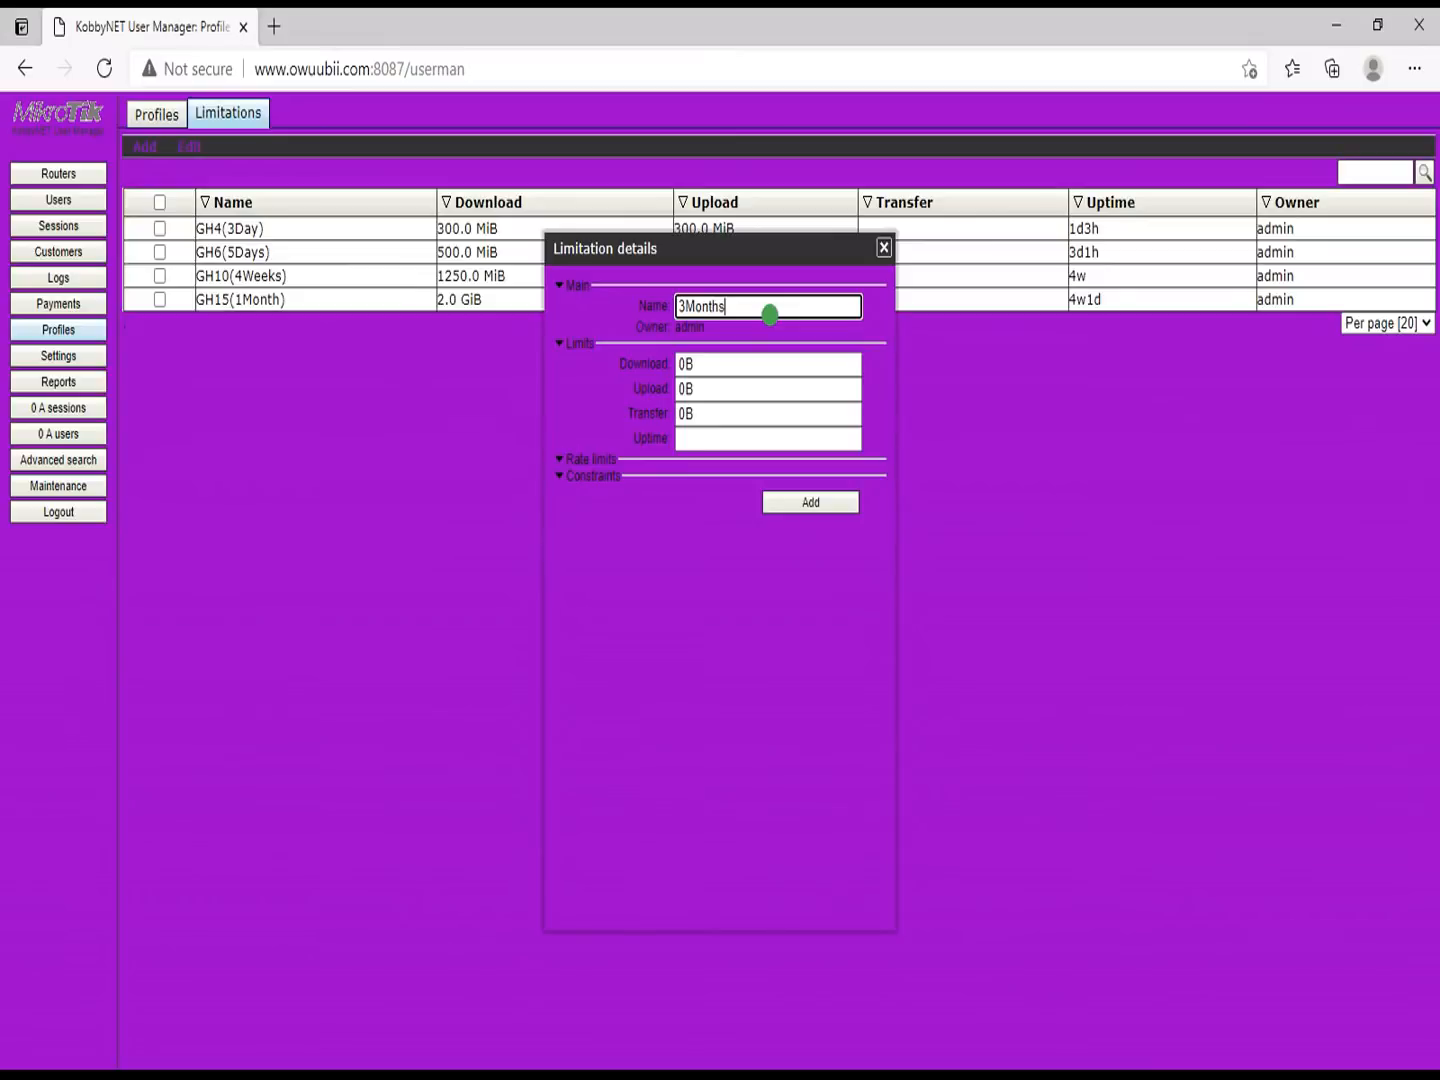
{"action": "key", "text": "Tab"}
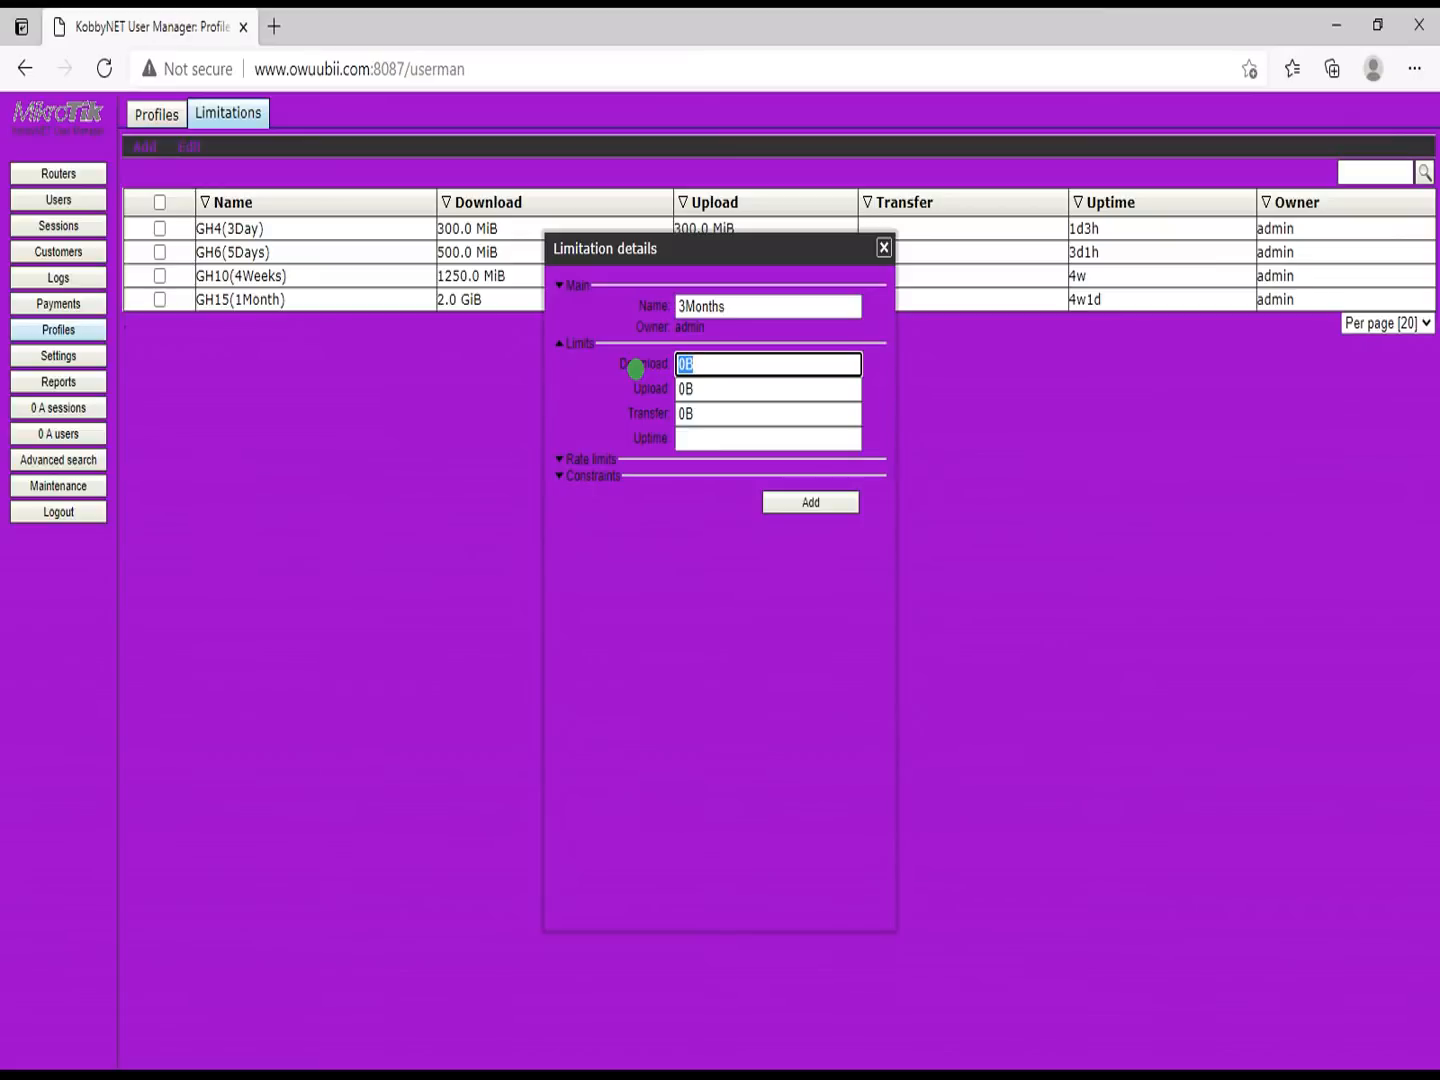
{"action": "type", "text": "10G"}
{"action": "key", "text": "BackSpace"}
{"action": "type", "text": "G"}
{"action": "key", "text": "Tab"}
{"action": "type", "text": "10G"}
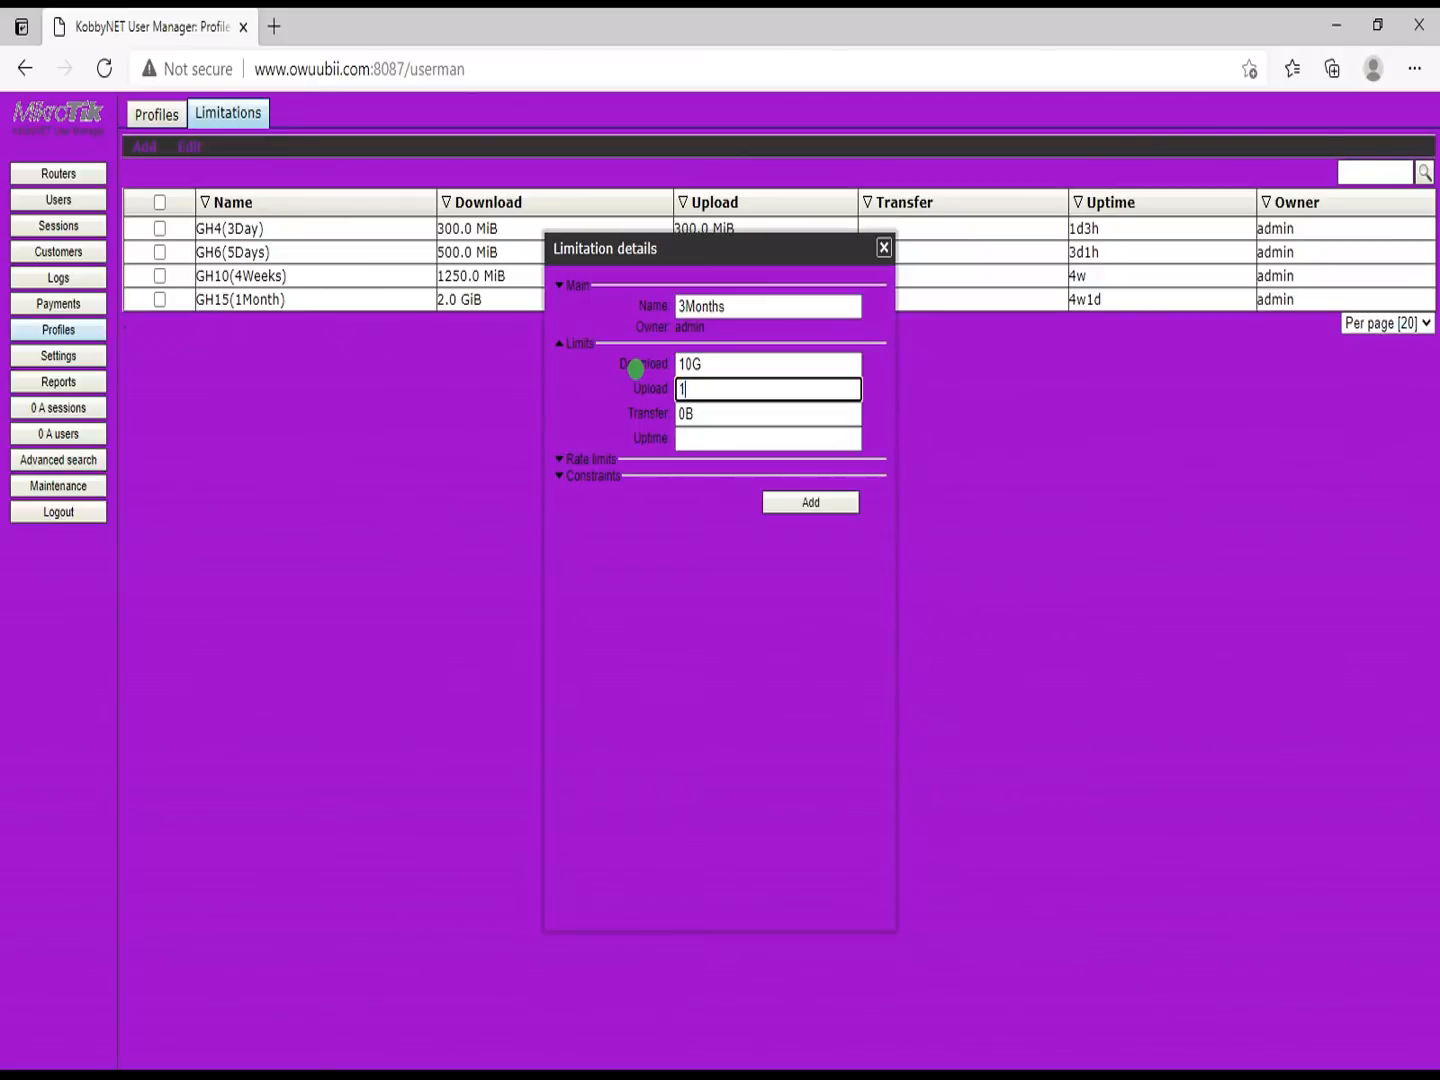
{"action": "left_click", "coordinate": [709, 436]}
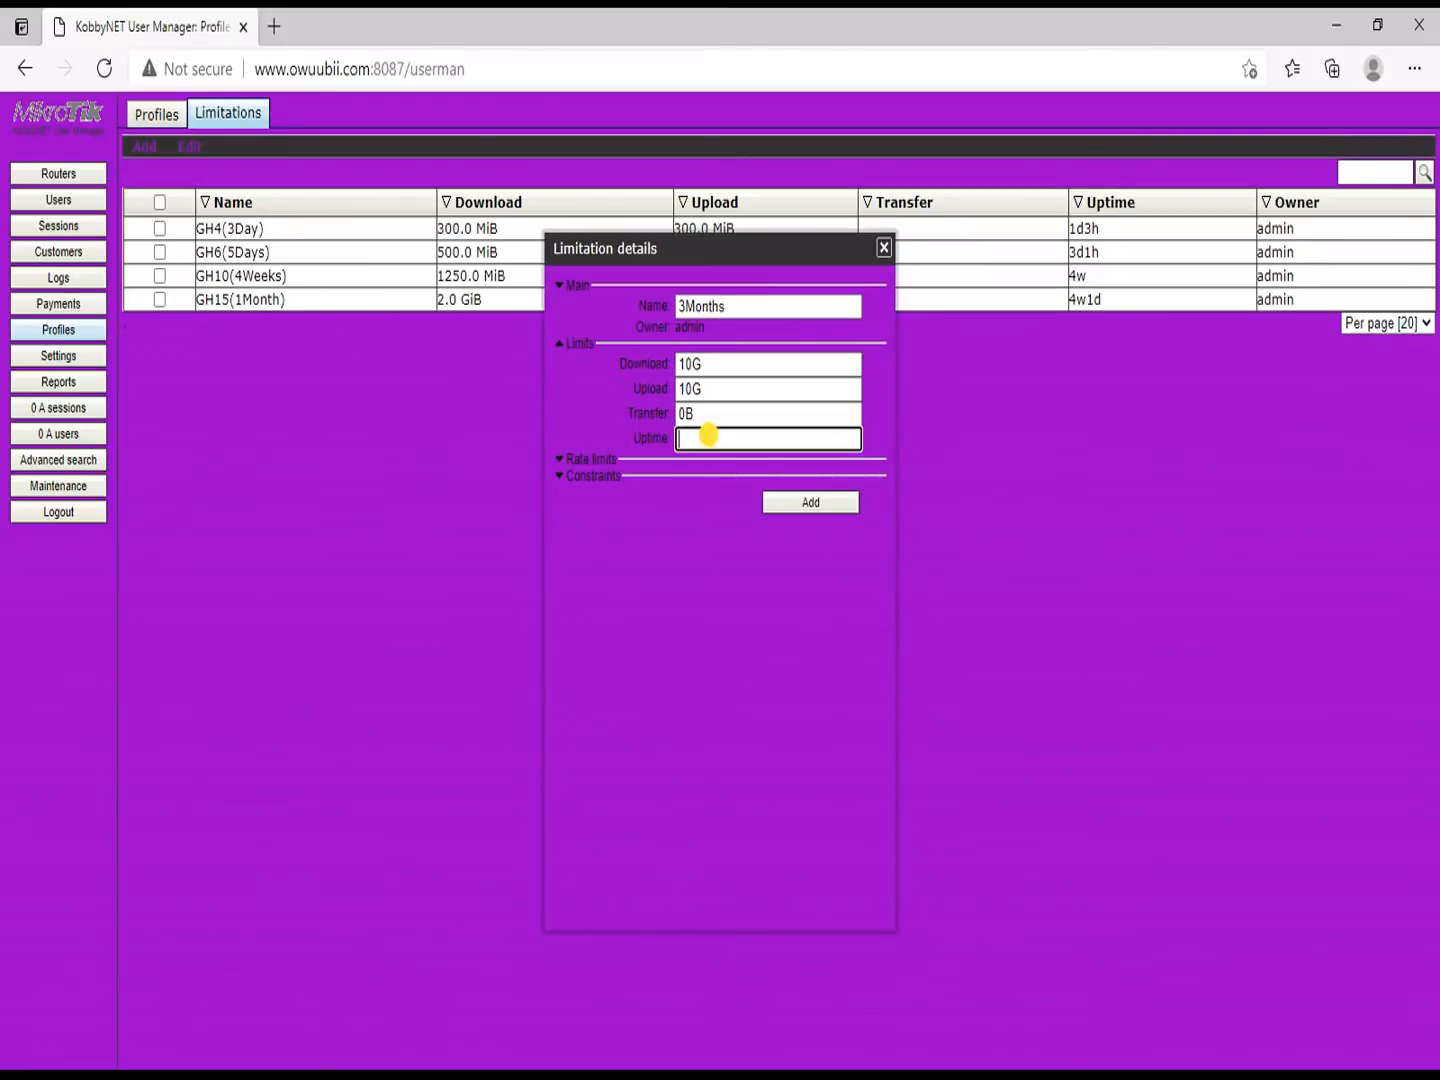
{"action": "type", "text": "3m"}
Step: Give the limitation 5M/5M rate and minimum-rate limits and add it
{"action": "left_click", "coordinate": [693, 458]}
{"action": "left_click", "coordinate": [705, 479]}
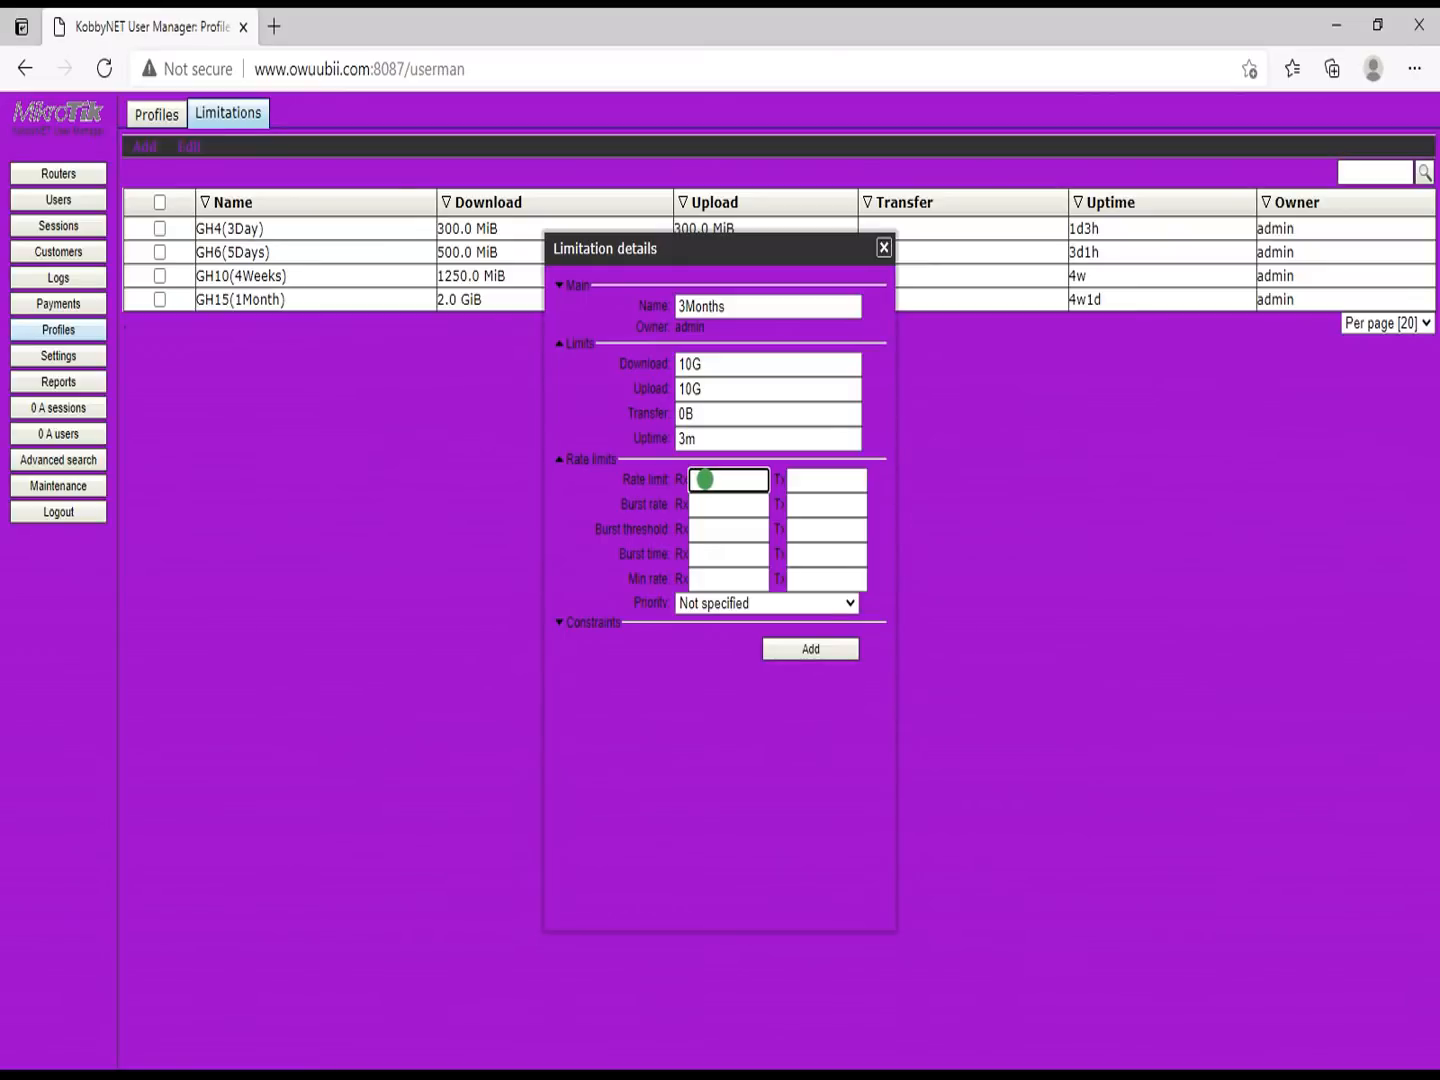
{"action": "type", "text": "5"}
{"action": "key", "text": "Tab"}
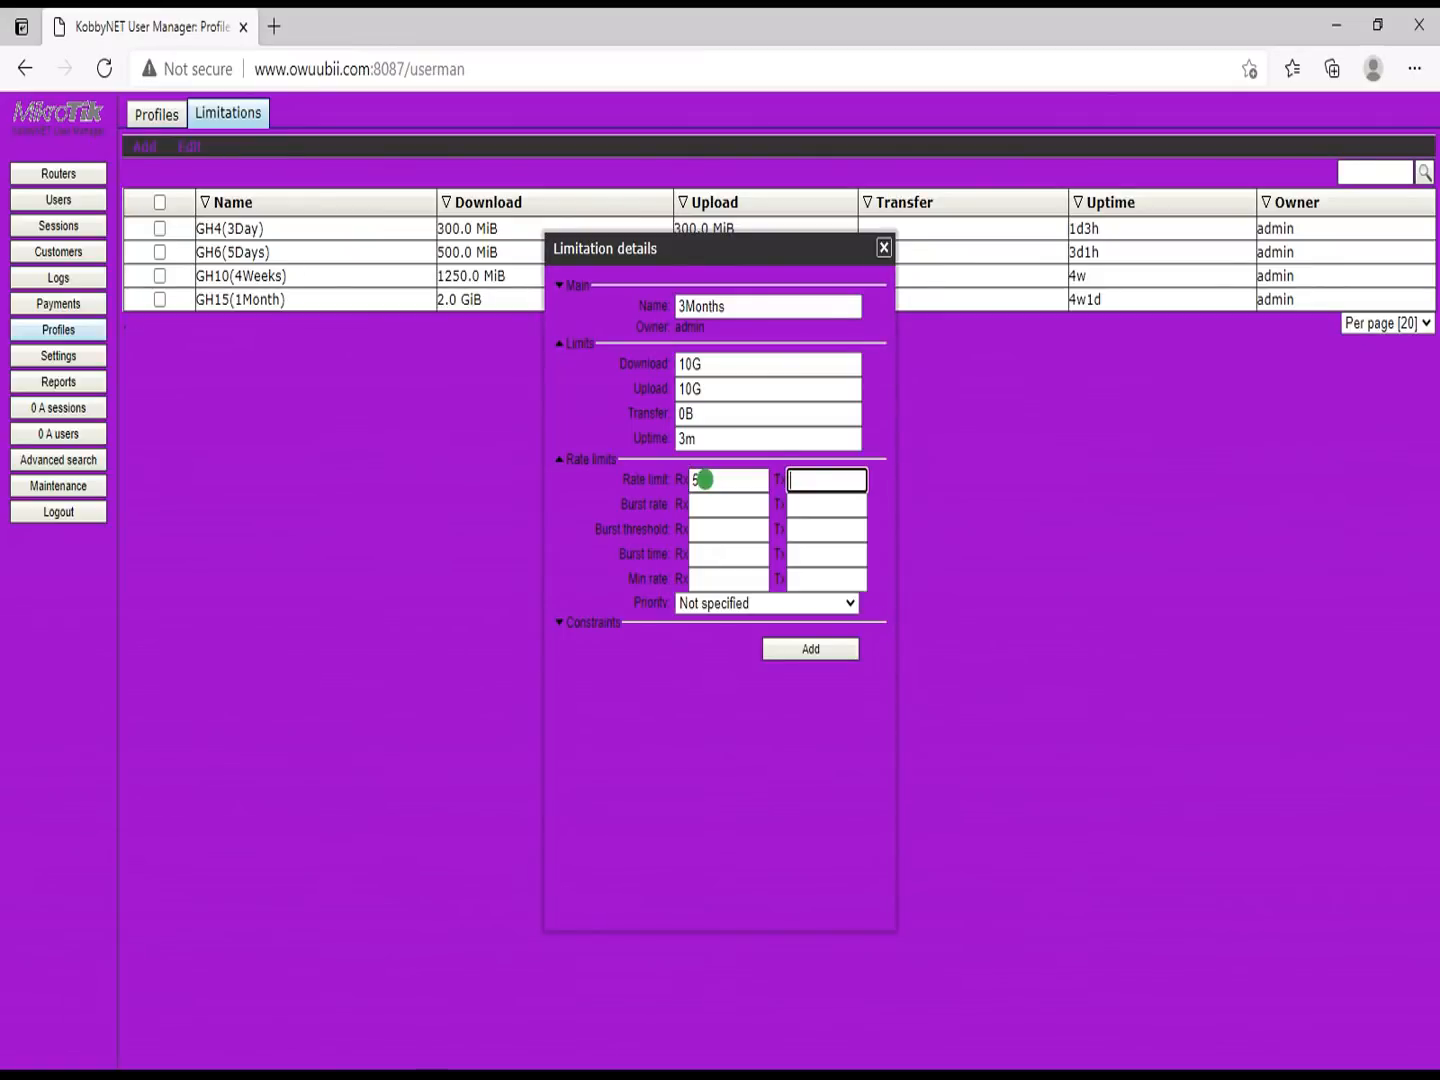
{"action": "type", "text": "5M"}
{"action": "key", "text": "Tab"}
{"action": "key", "text": "Tab"}
{"action": "key", "text": "Tab"}
{"action": "key", "text": "Tab"}
{"action": "key", "text": "Tab"}
{"action": "key", "text": "Tab"}
{"action": "key", "text": "Tab"}
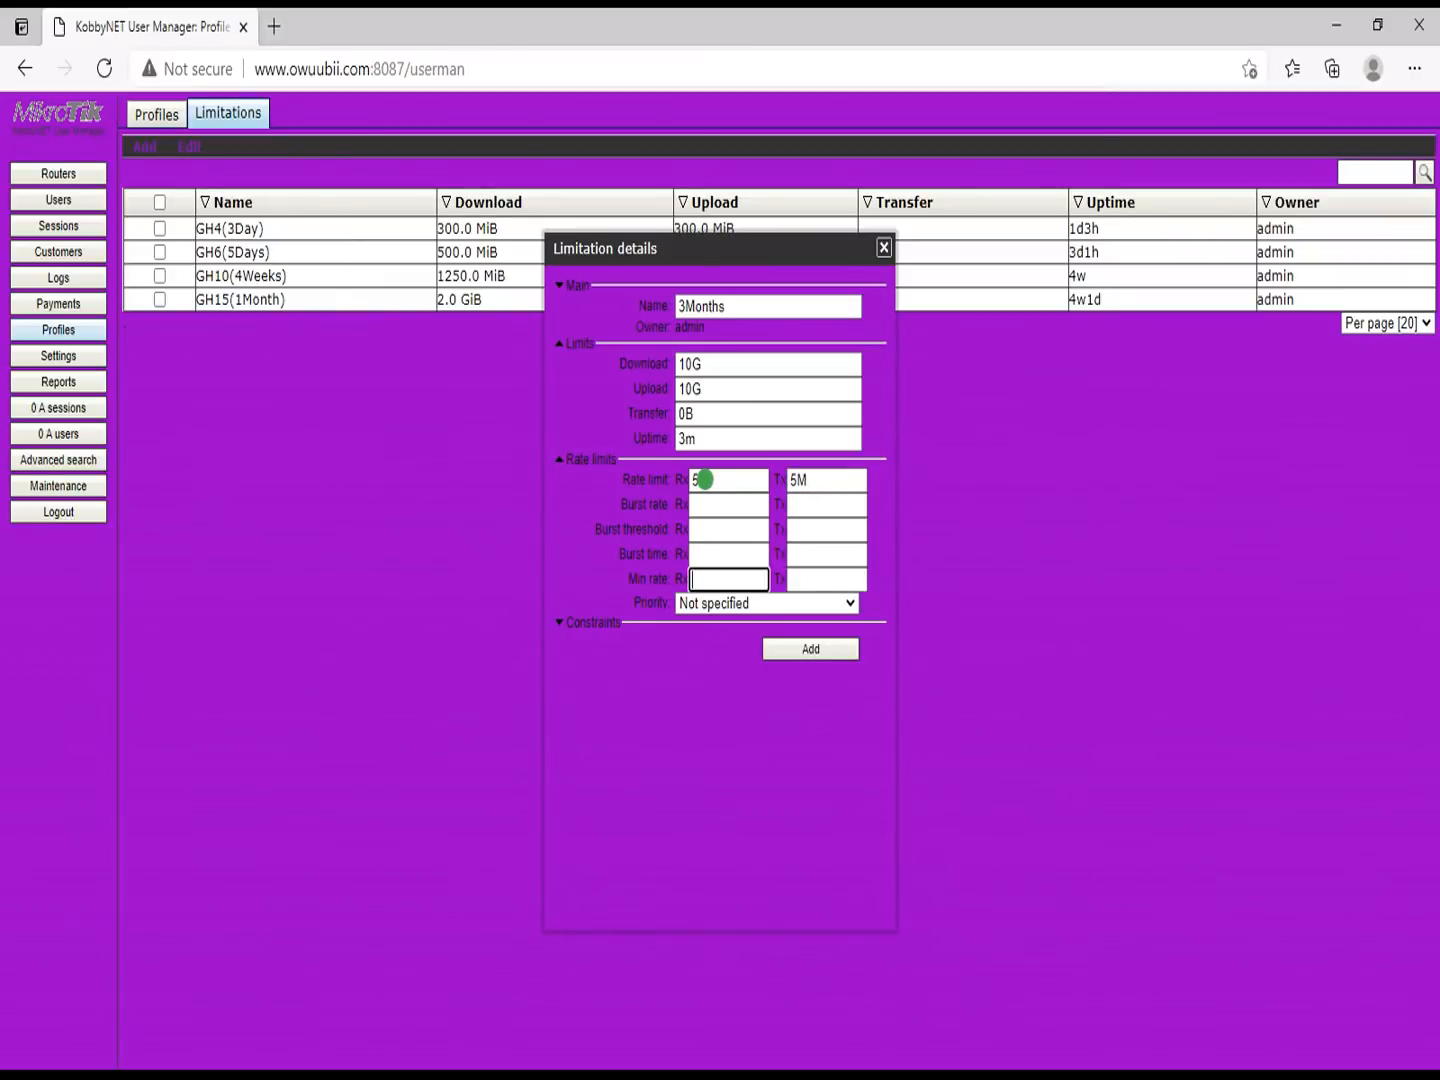
{"action": "type", "text": "5M"}
{"action": "key", "text": "BackSpace"}
{"action": "key", "text": "BackSpace"}
{"action": "type", "text": "5M"}
{"action": "key", "text": "Tab"}
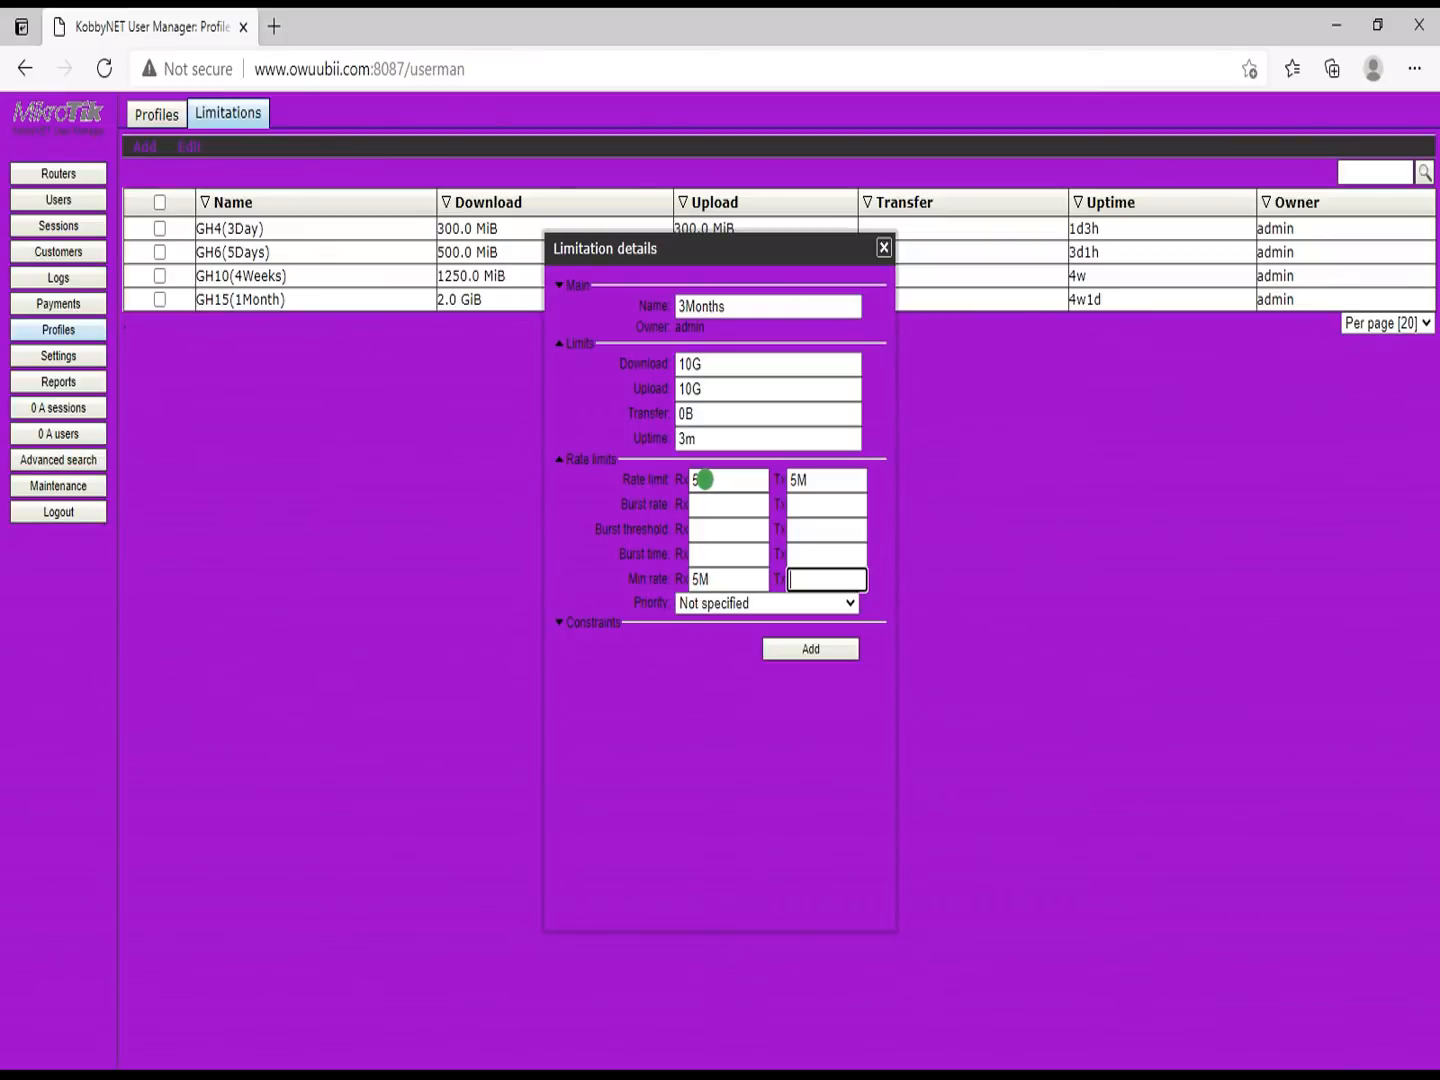
{"action": "type", "text": "5M"}
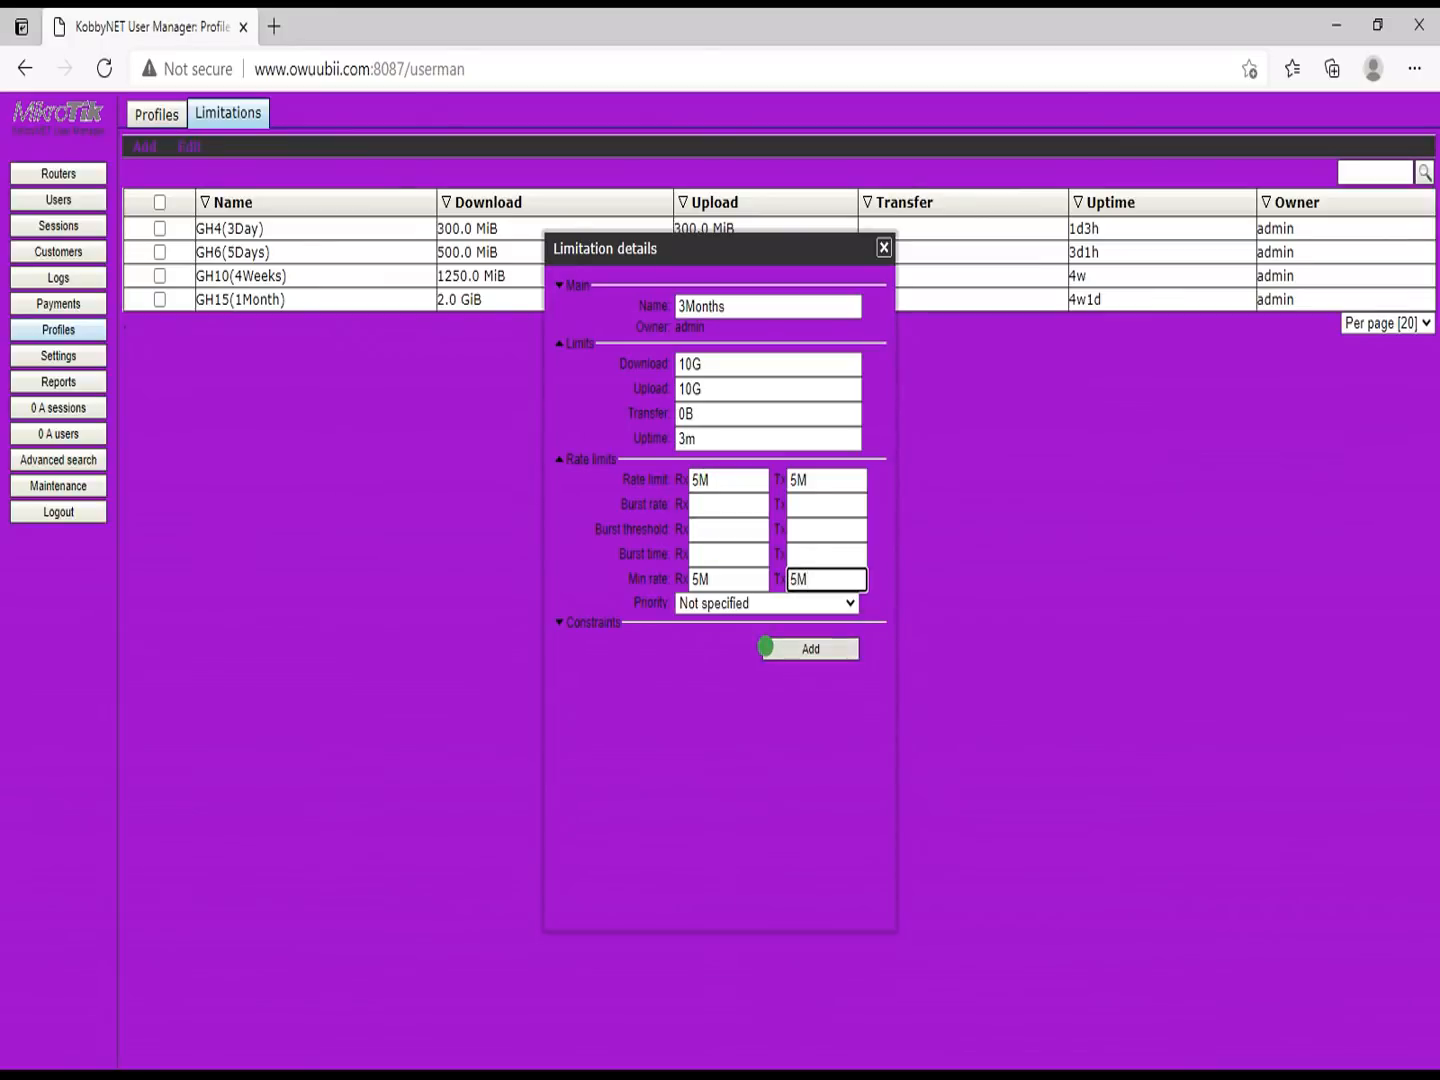
{"action": "left_click", "coordinate": [811, 647]}
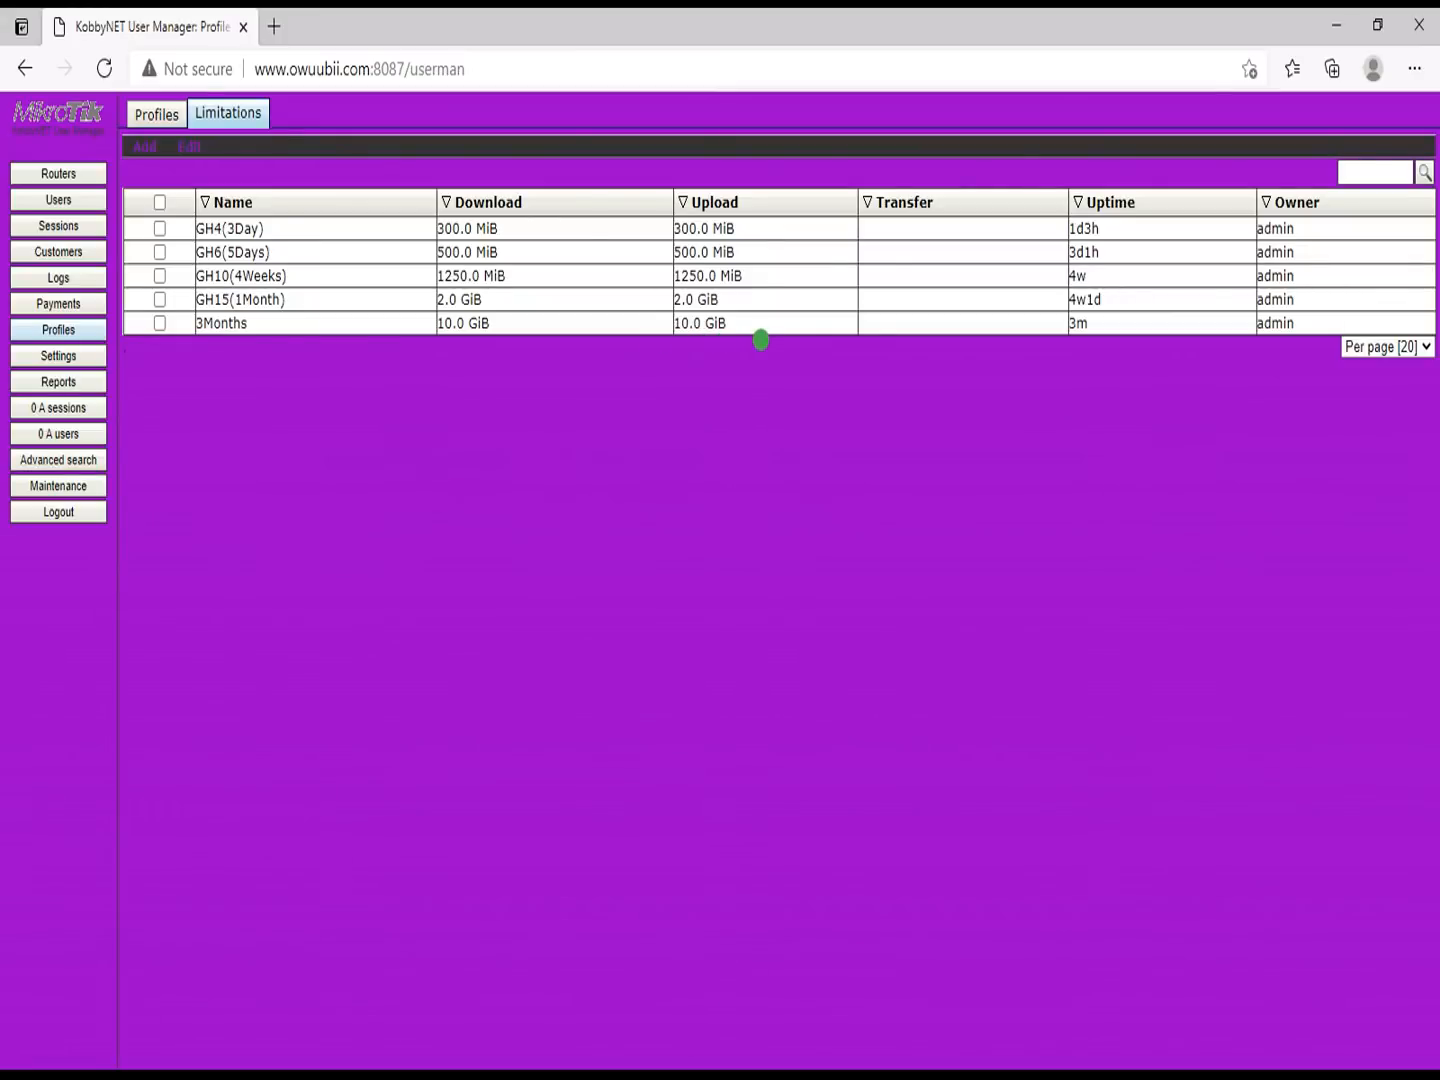
Step: Change the 3Months limitation's uptime from 3m to 16w and save it
{"action": "left_click", "coordinate": [764, 328]}
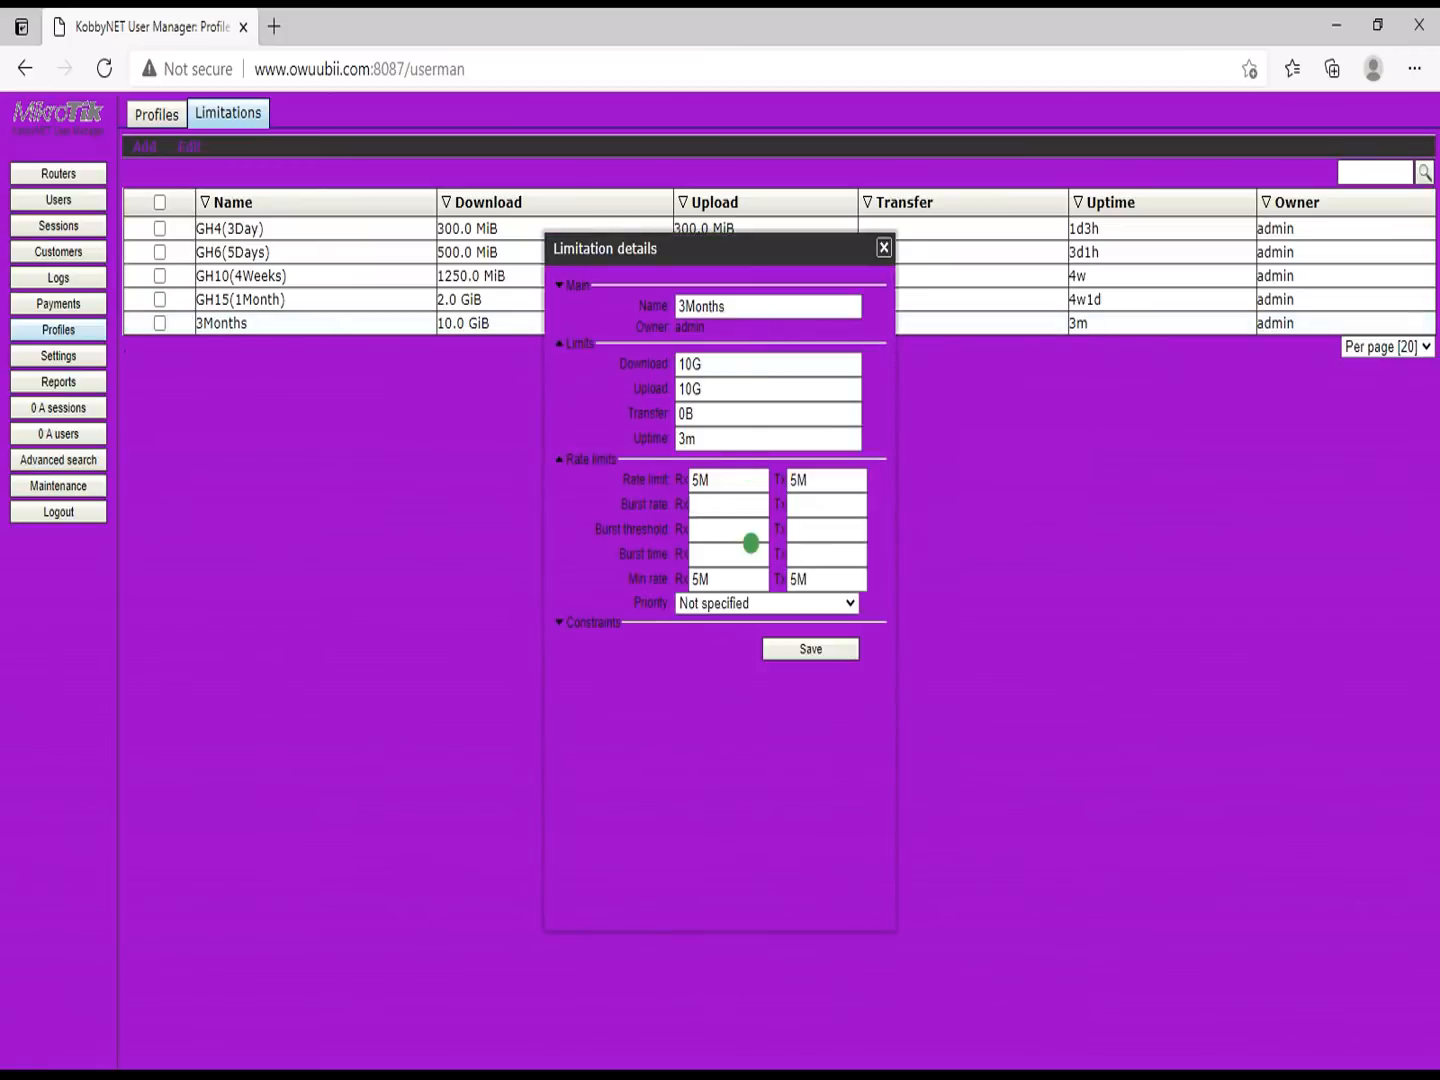
{"action": "left_click", "coordinate": [721, 437]}
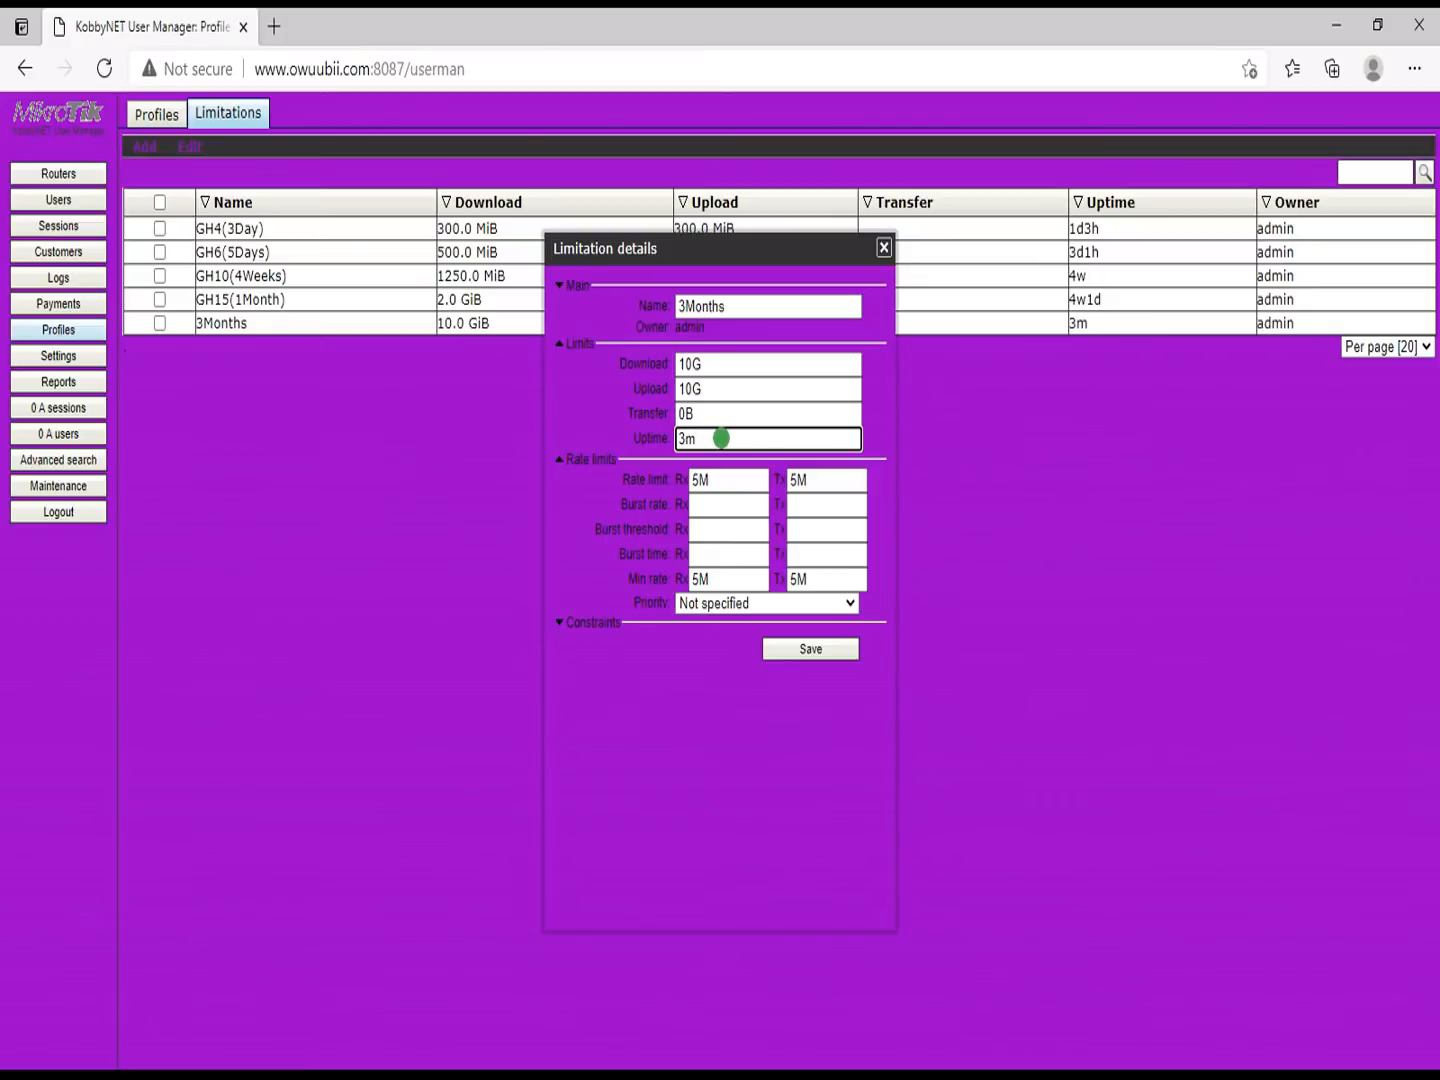
{"action": "key", "text": "BackSpace"}
{"action": "key", "text": "BackSpace"}
{"action": "type", "text": "165"}
{"action": "key", "text": "BackSpace"}
{"action": "type", "text": "w"}
{"action": "left_click", "coordinate": [776, 646]}
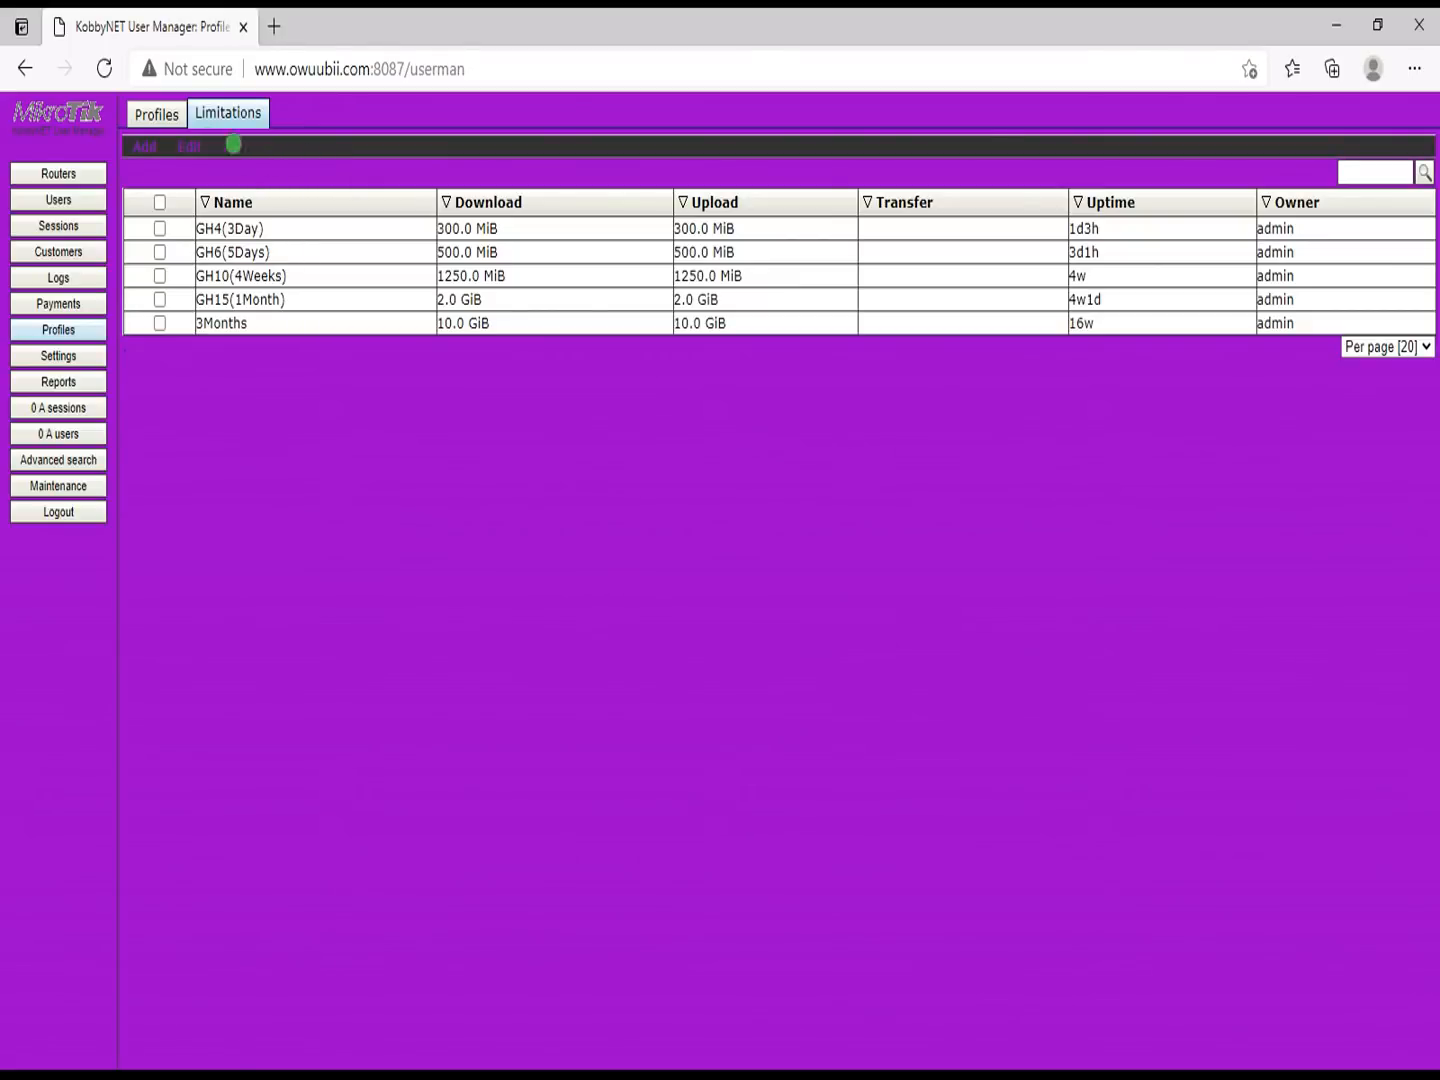
{"action": "left_click", "coordinate": [160, 113]}
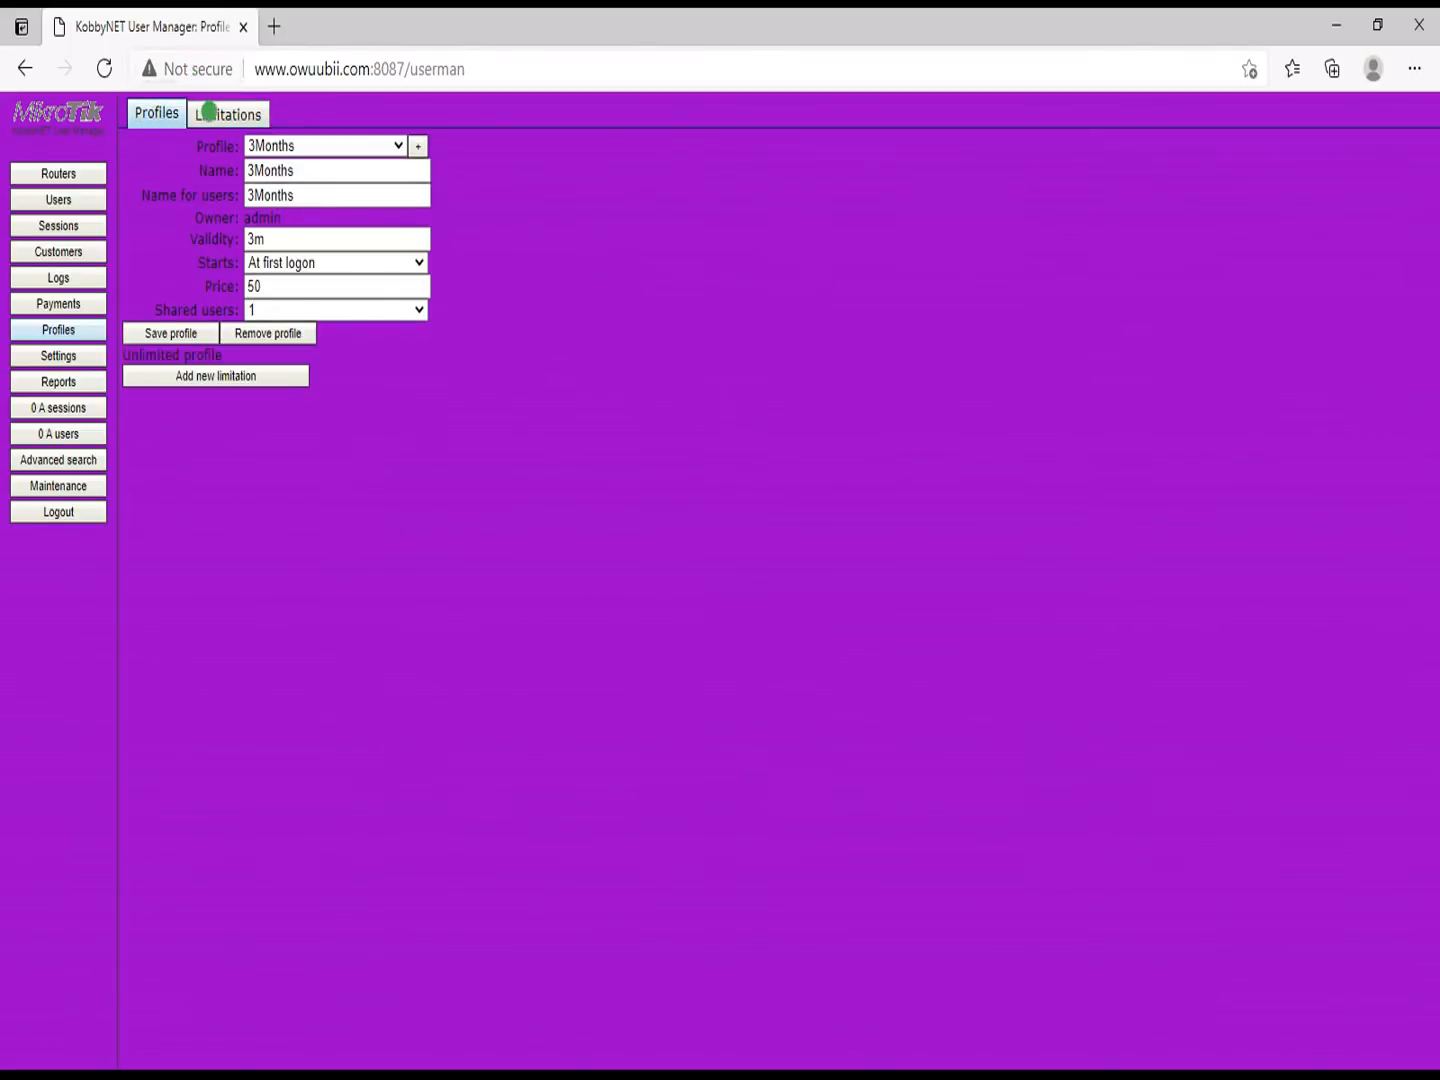
Step: Add the 3Months limitation to the 3Months profile as an always-active limit and save the profile
{"action": "left_click", "coordinate": [208, 113]}
{"action": "left_click", "coordinate": [162, 113]}
{"action": "left_click", "coordinate": [226, 380]}
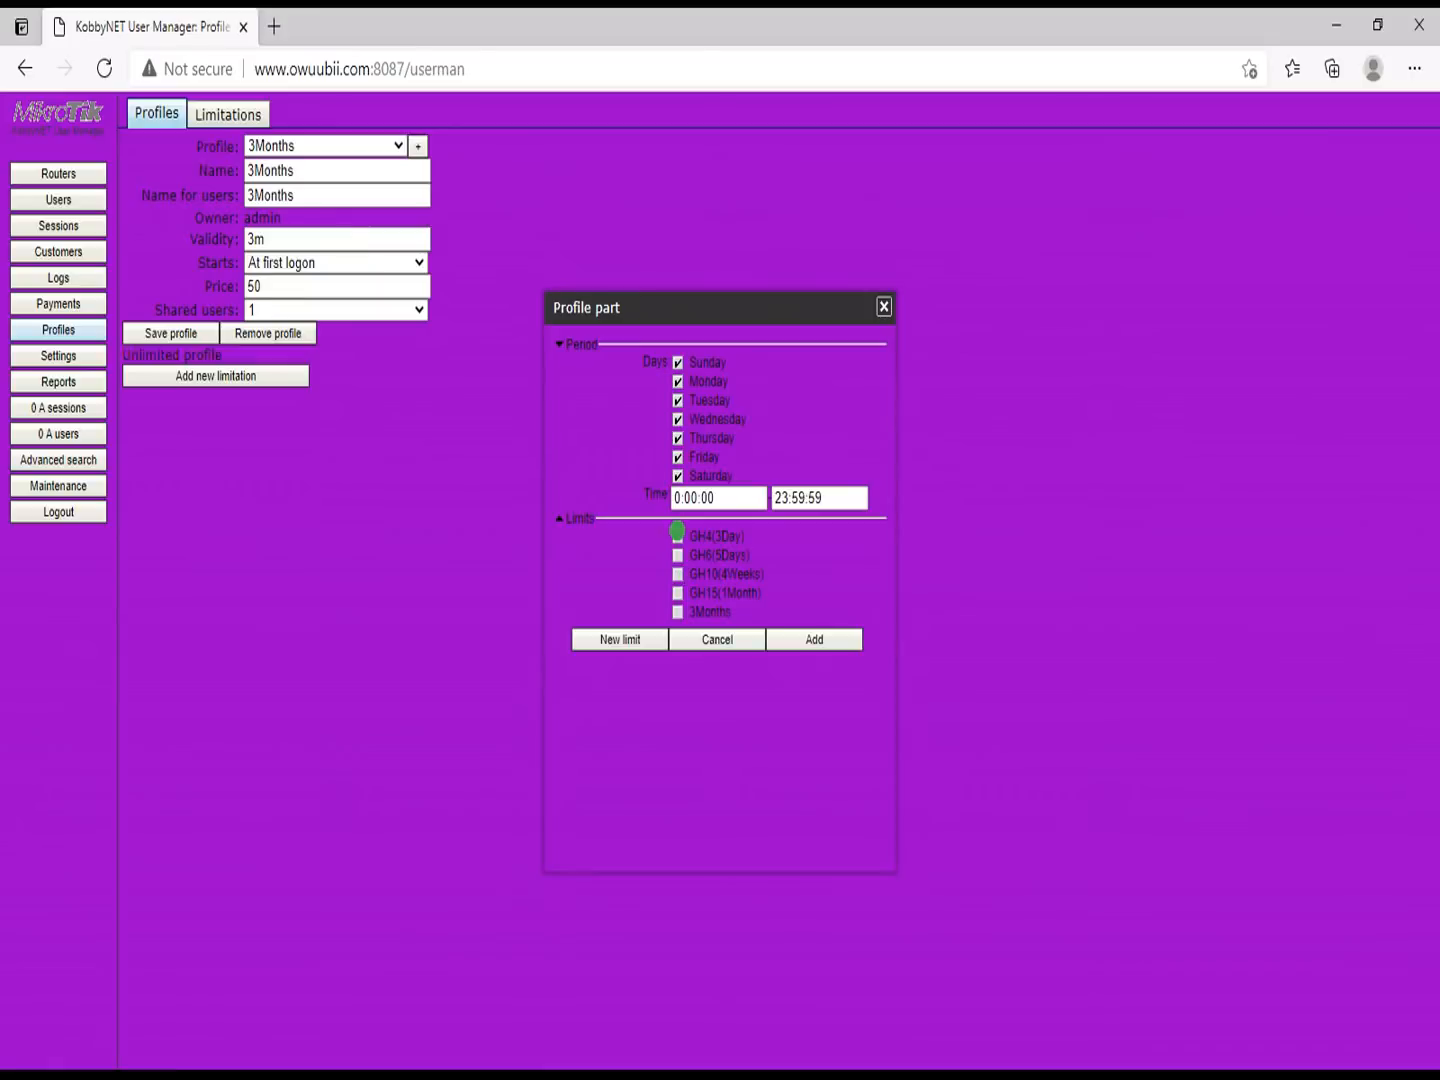
{"action": "left_click", "coordinate": [678, 612]}
{"action": "left_click", "coordinate": [823, 637]}
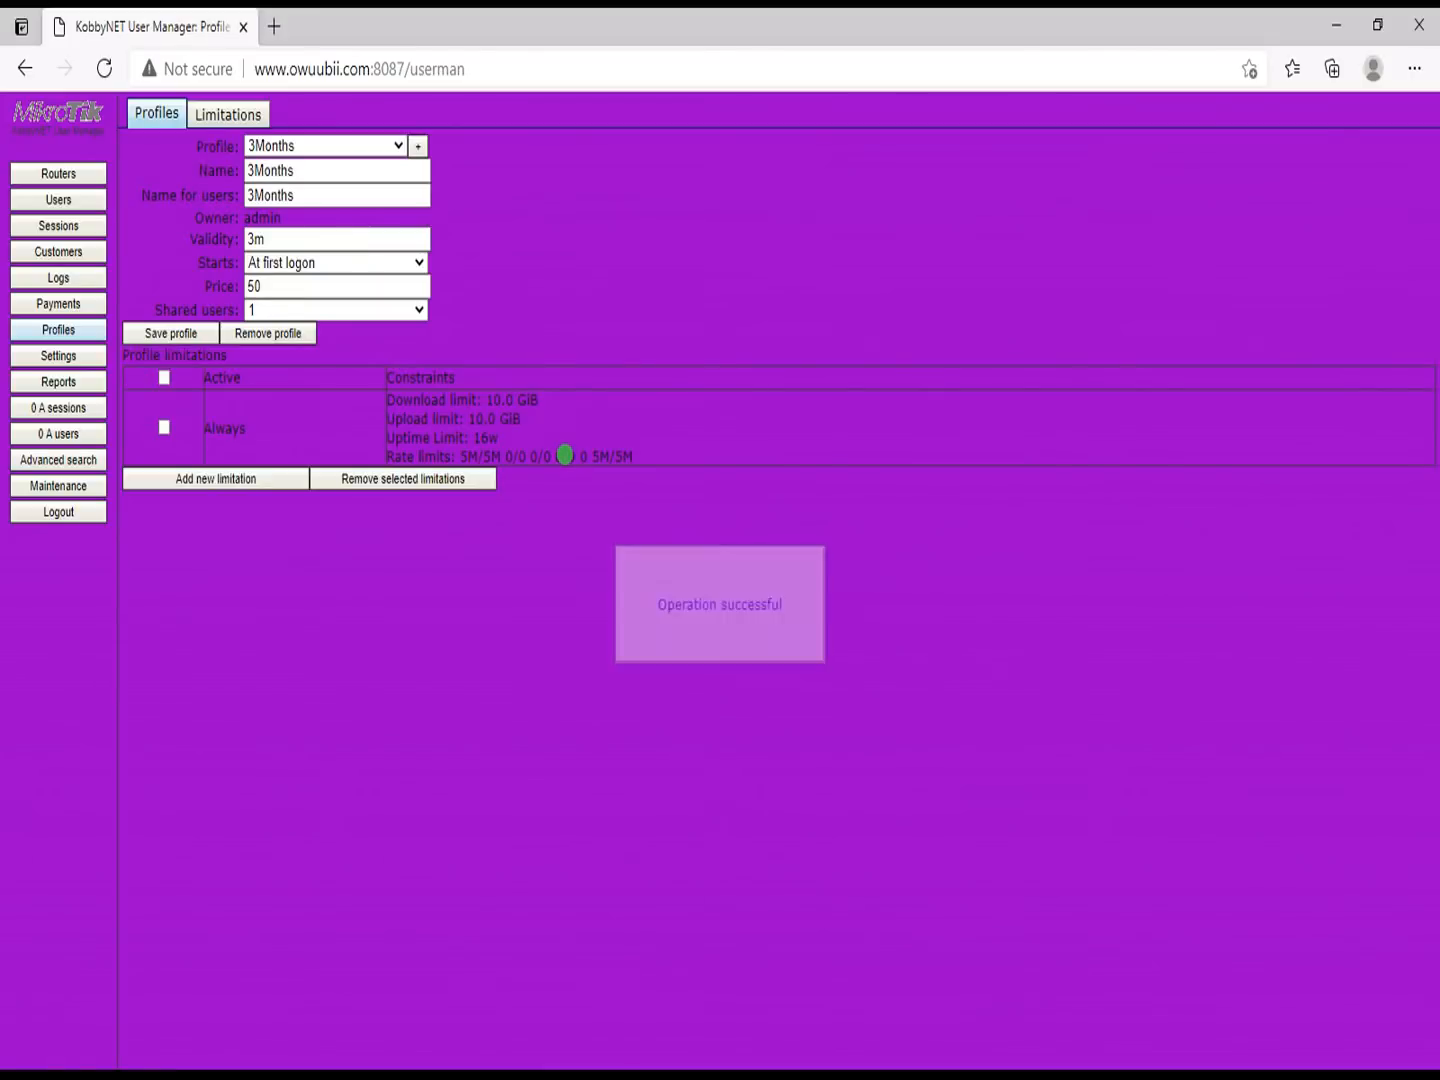
{"action": "left_click", "coordinate": [181, 331]}
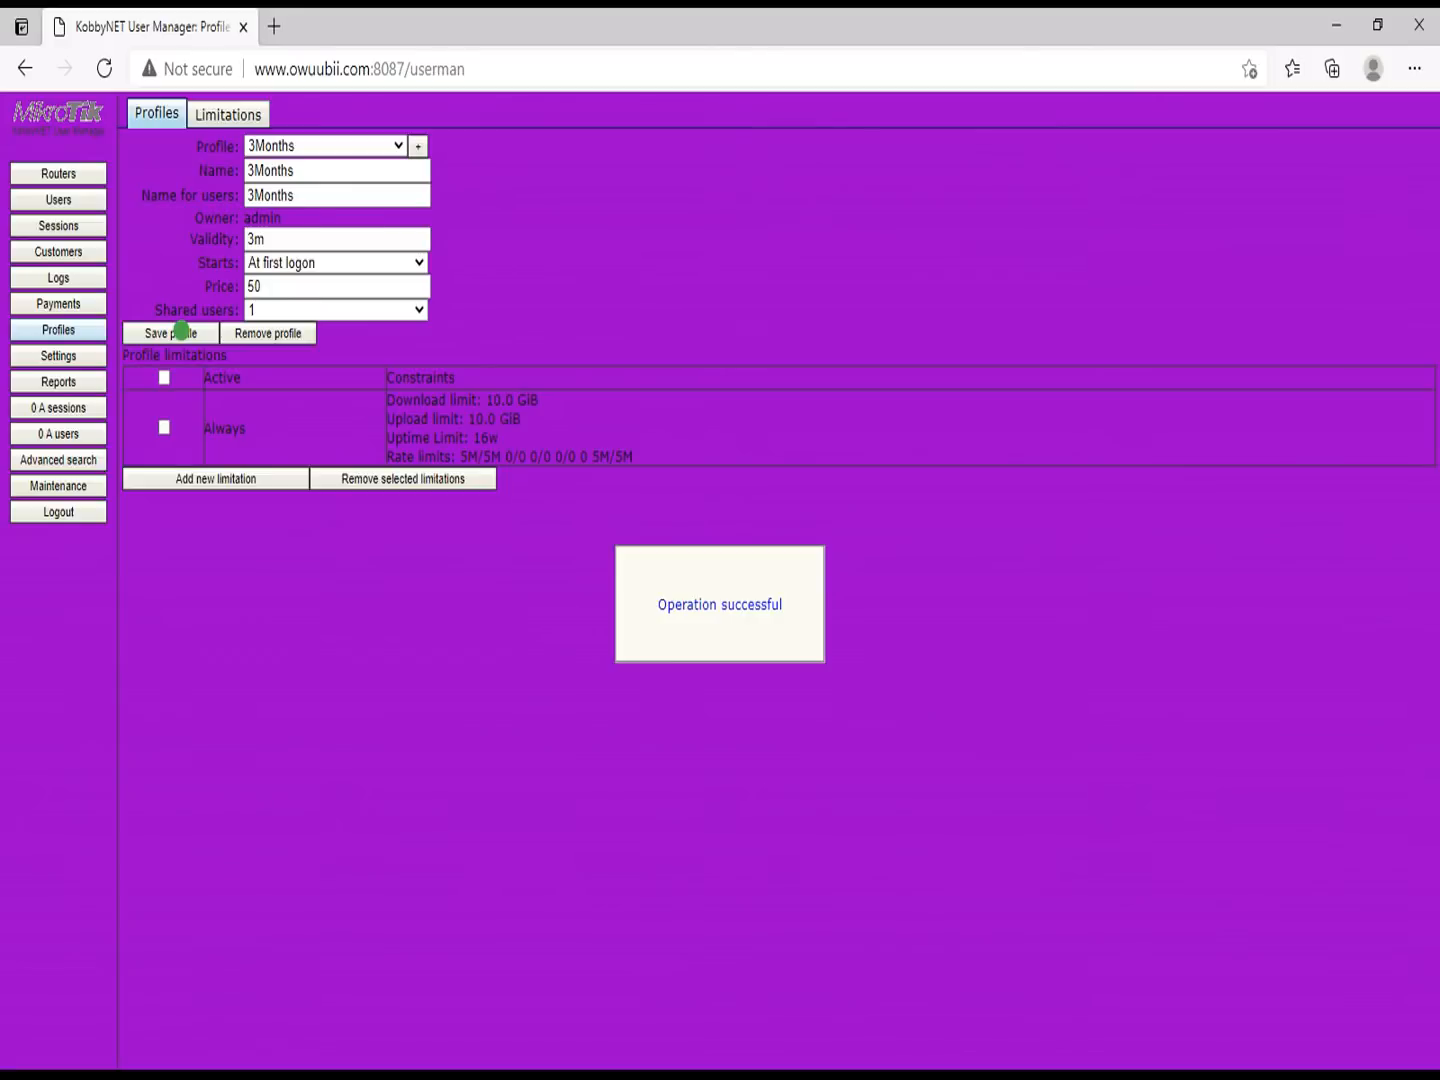
{"action": "left_click", "coordinate": [69, 199]}
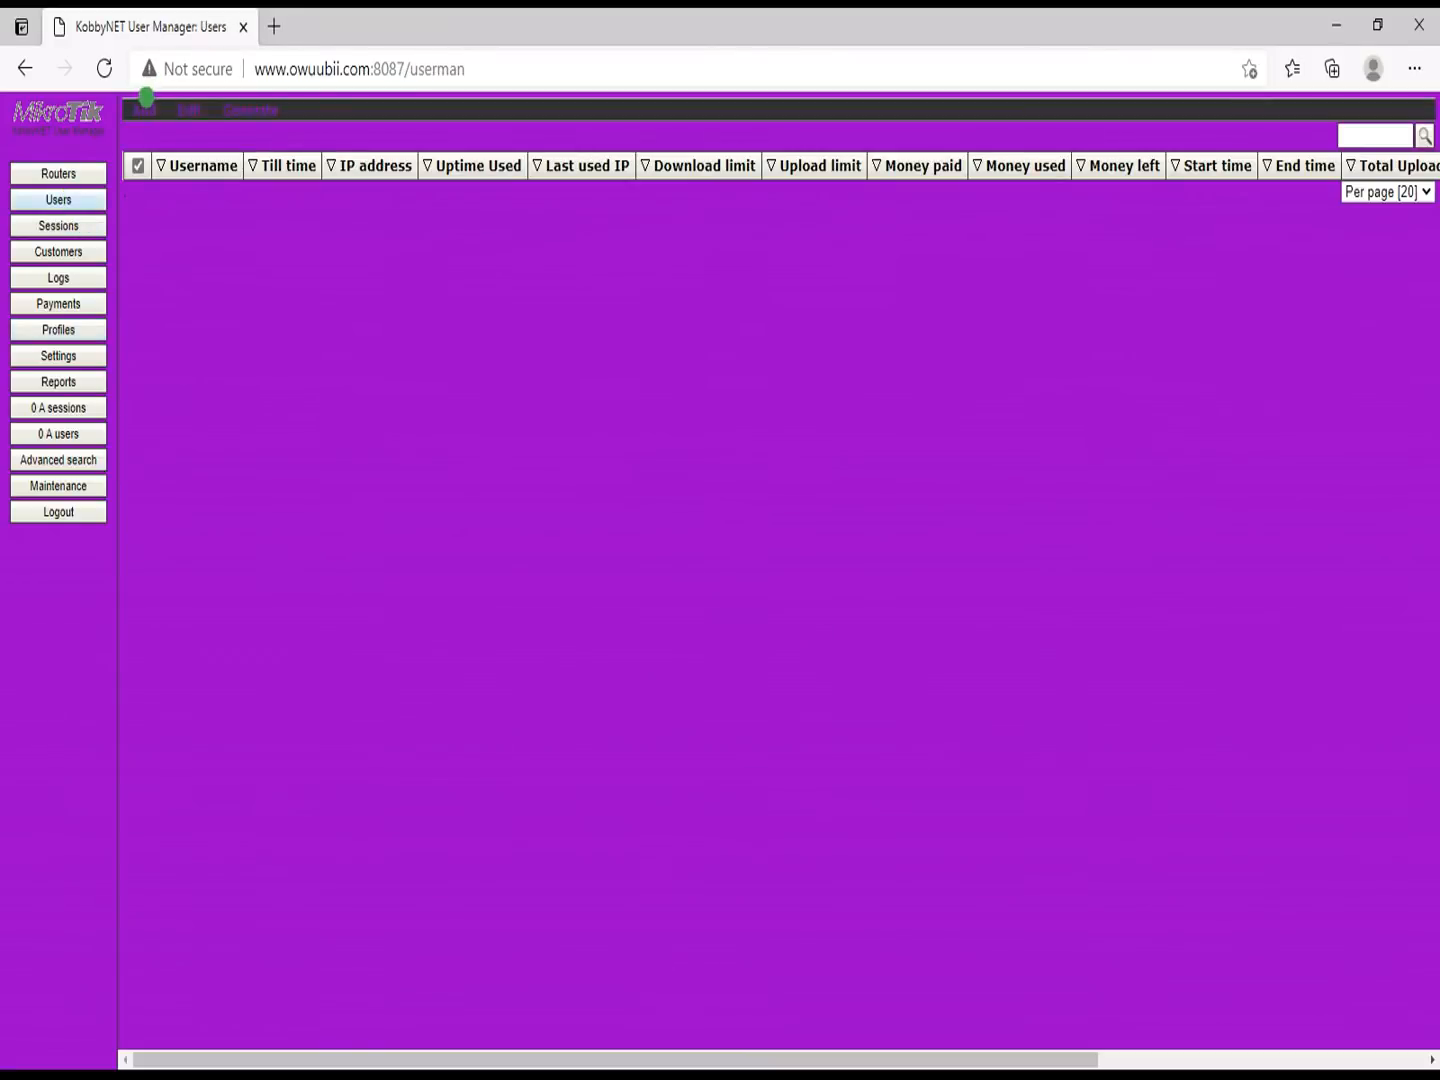
Step: Add a single user named test with a password and the 3Months (50.00) profile
{"action": "mouse_move", "coordinate": [145, 100]}
{"action": "left_click", "coordinate": [148, 135]}
{"action": "left_click", "coordinate": [720, 367]}
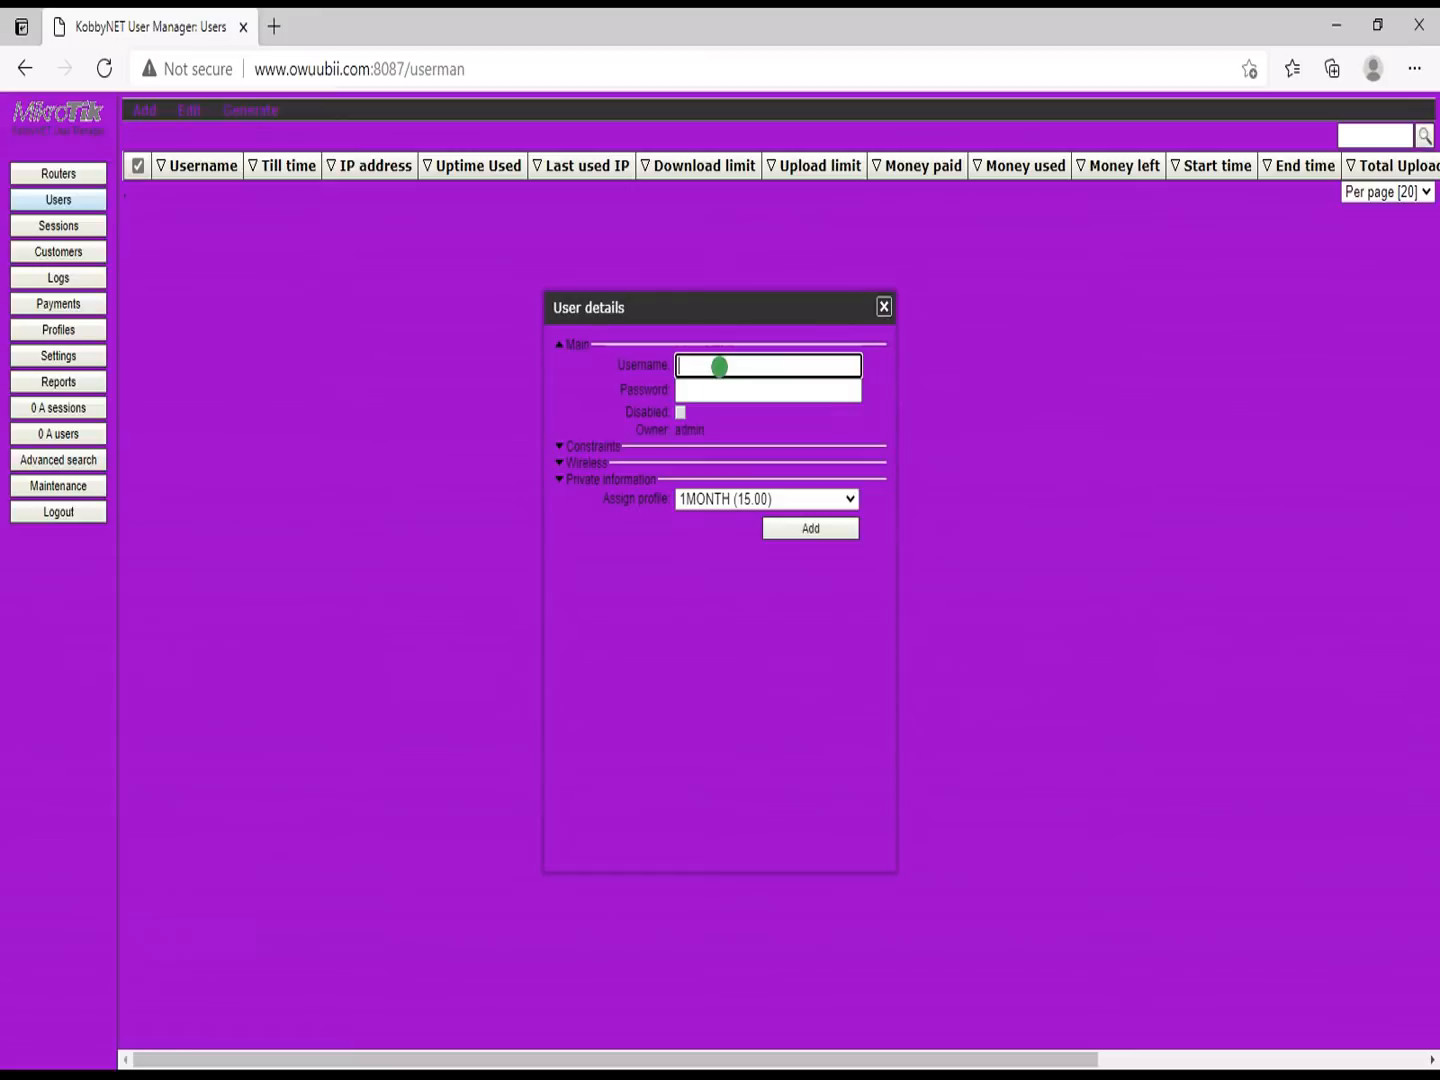
{"action": "key", "text": "Tab"}
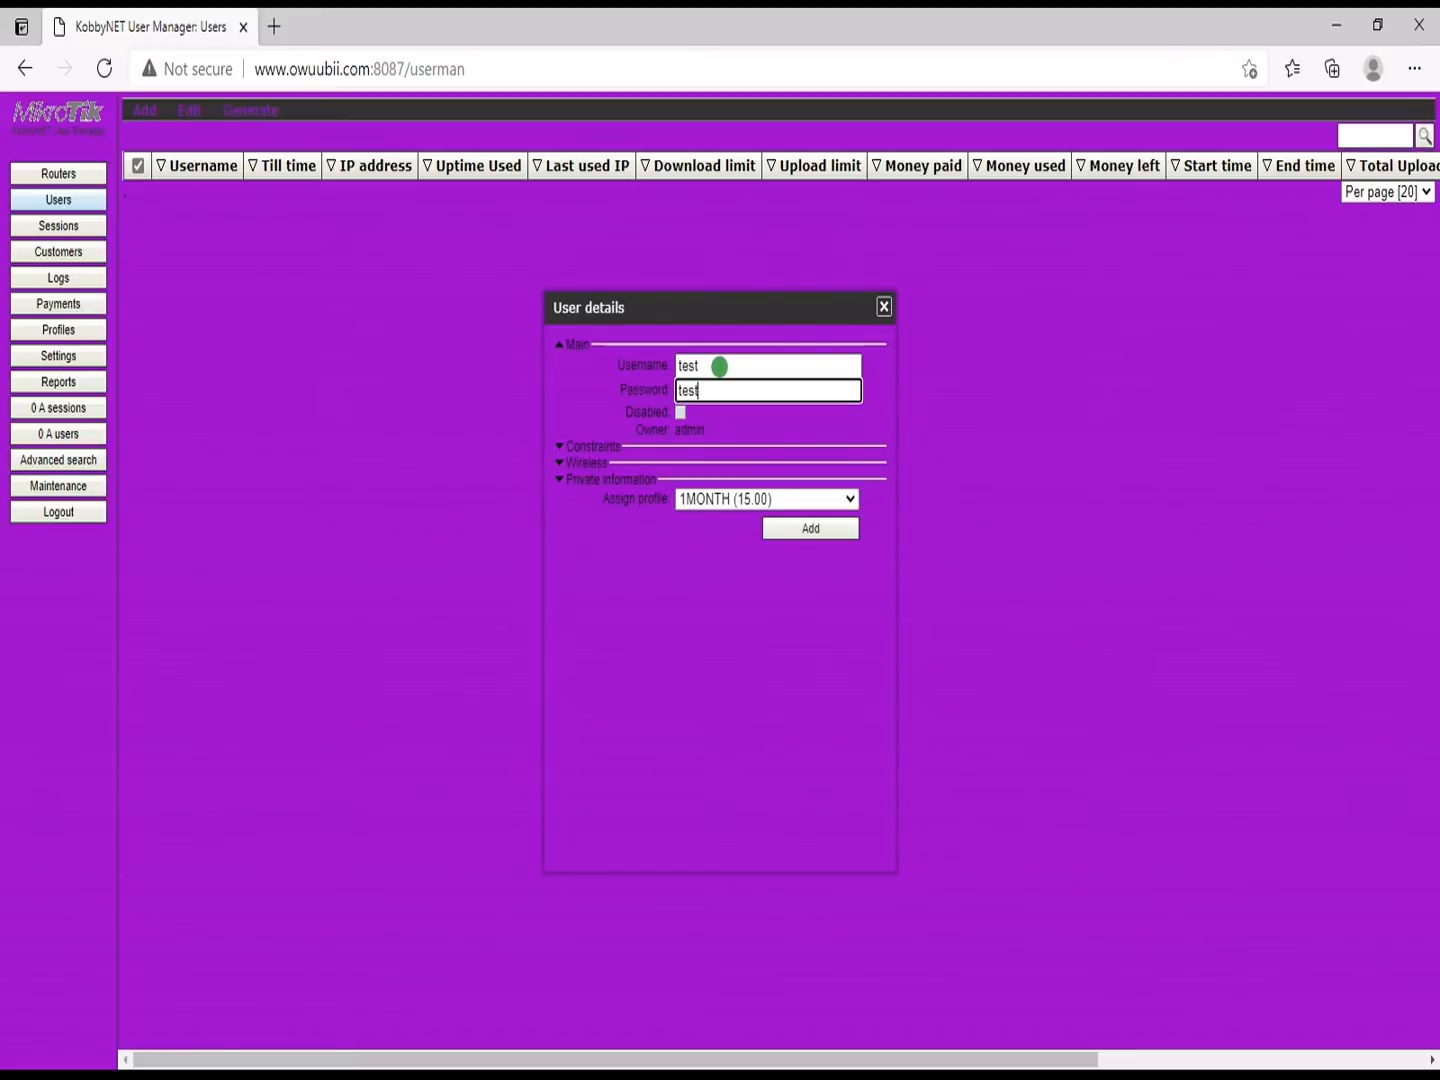
{"action": "left_click", "coordinate": [756, 498]}
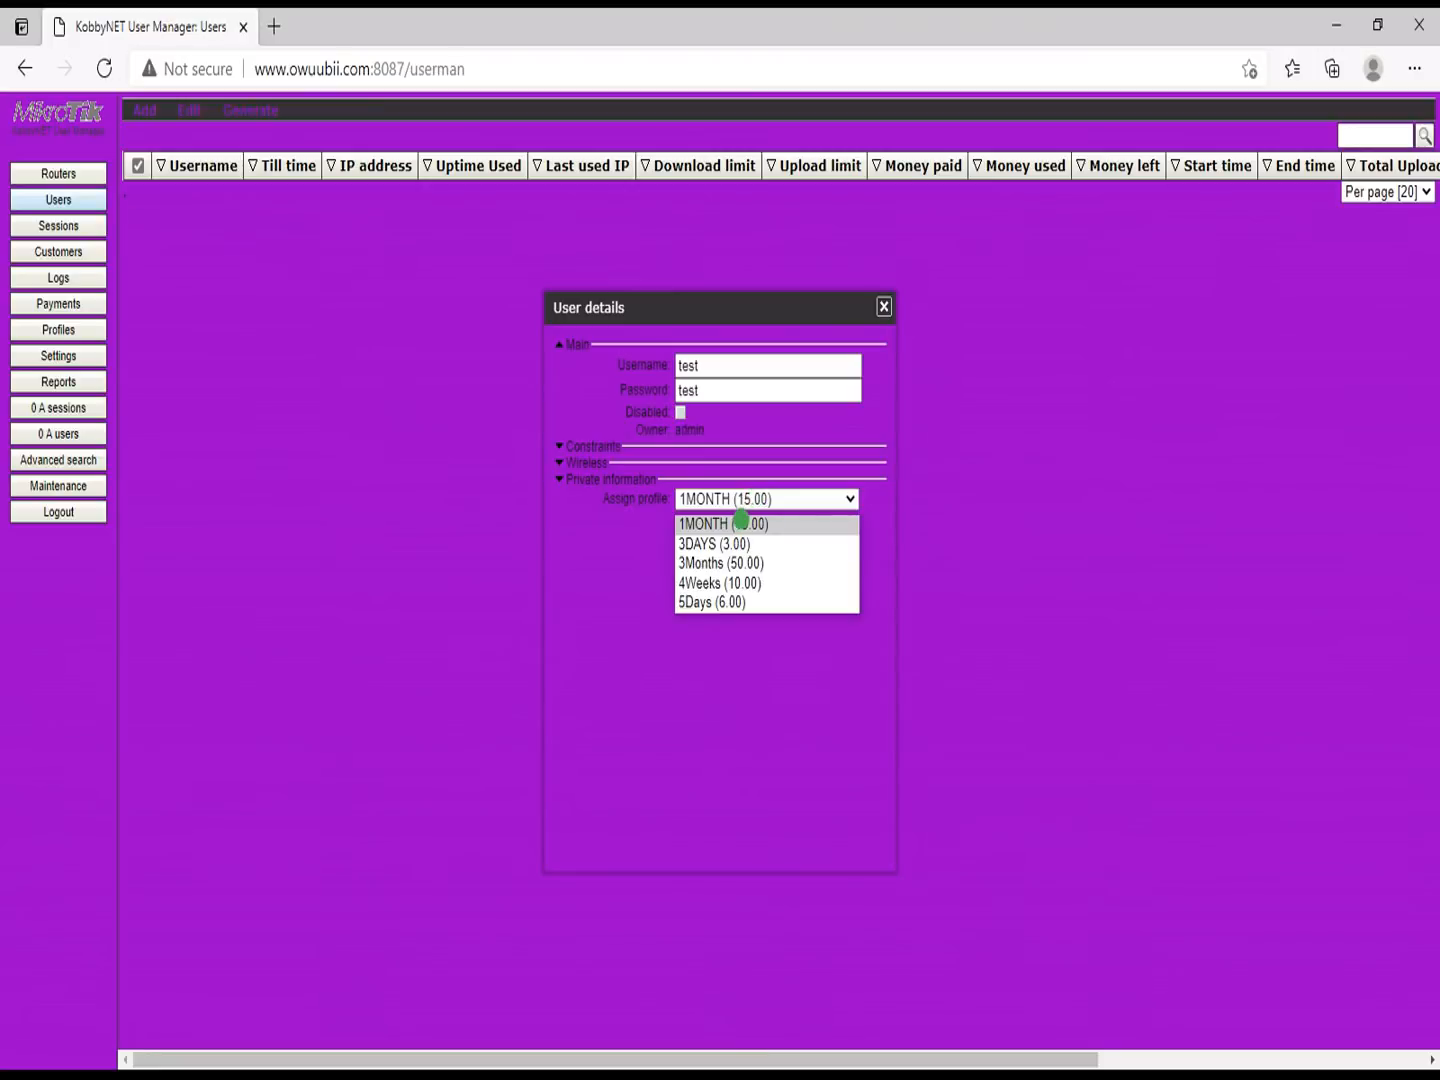
{"action": "left_click", "coordinate": [713, 563]}
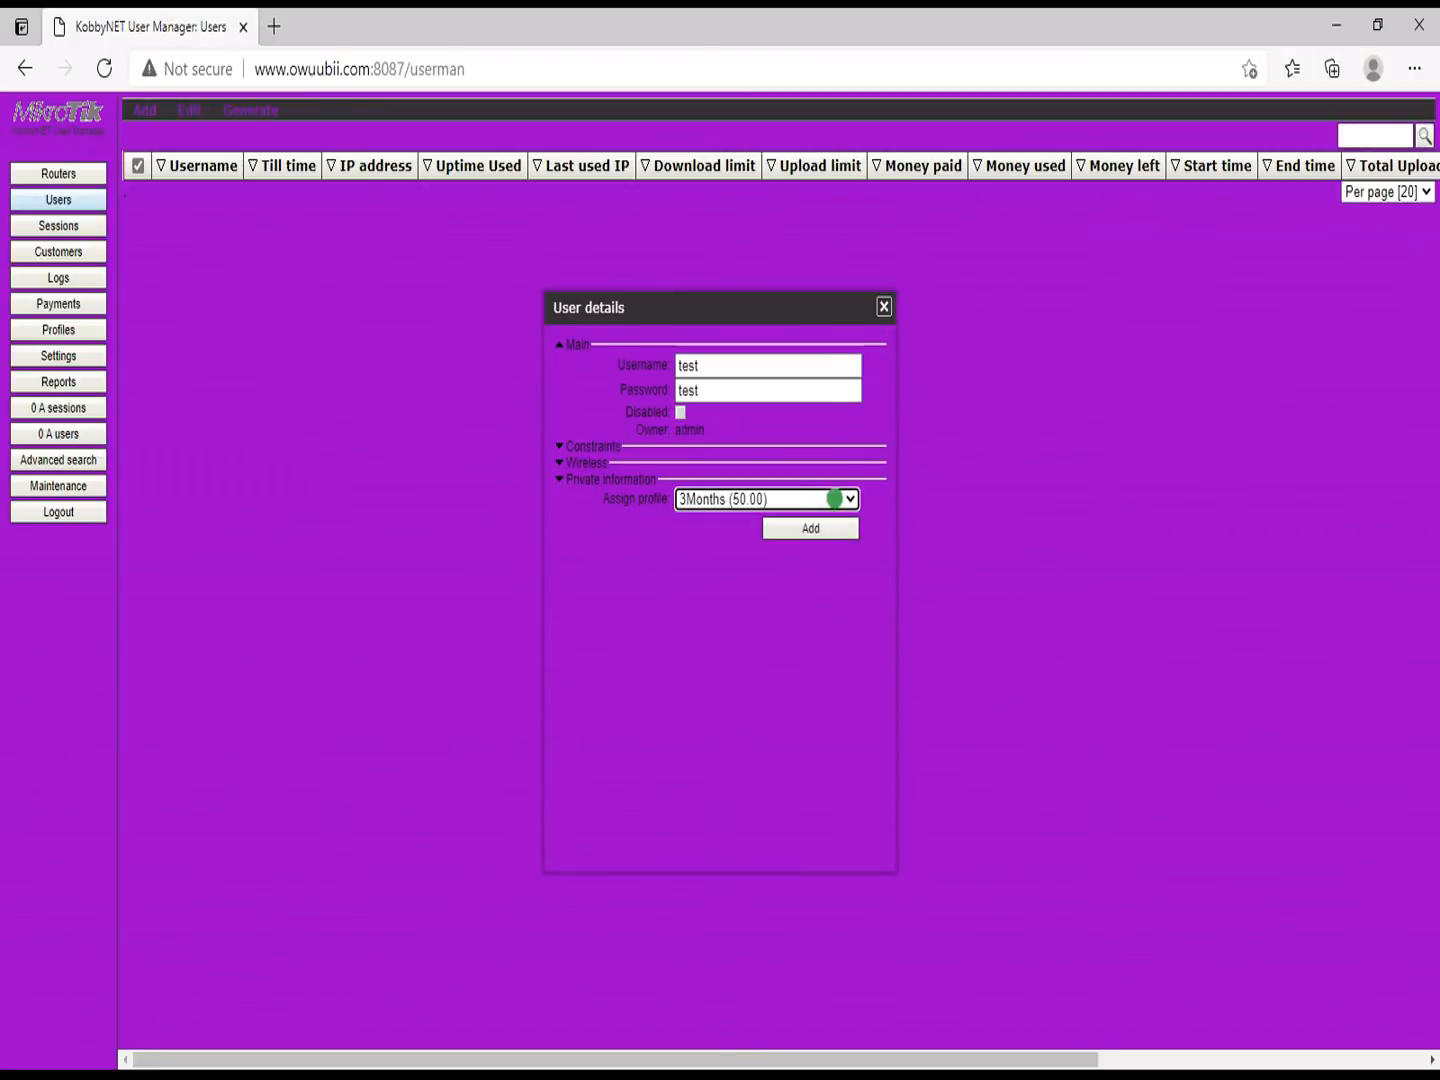
{"action": "left_click", "coordinate": [811, 523]}
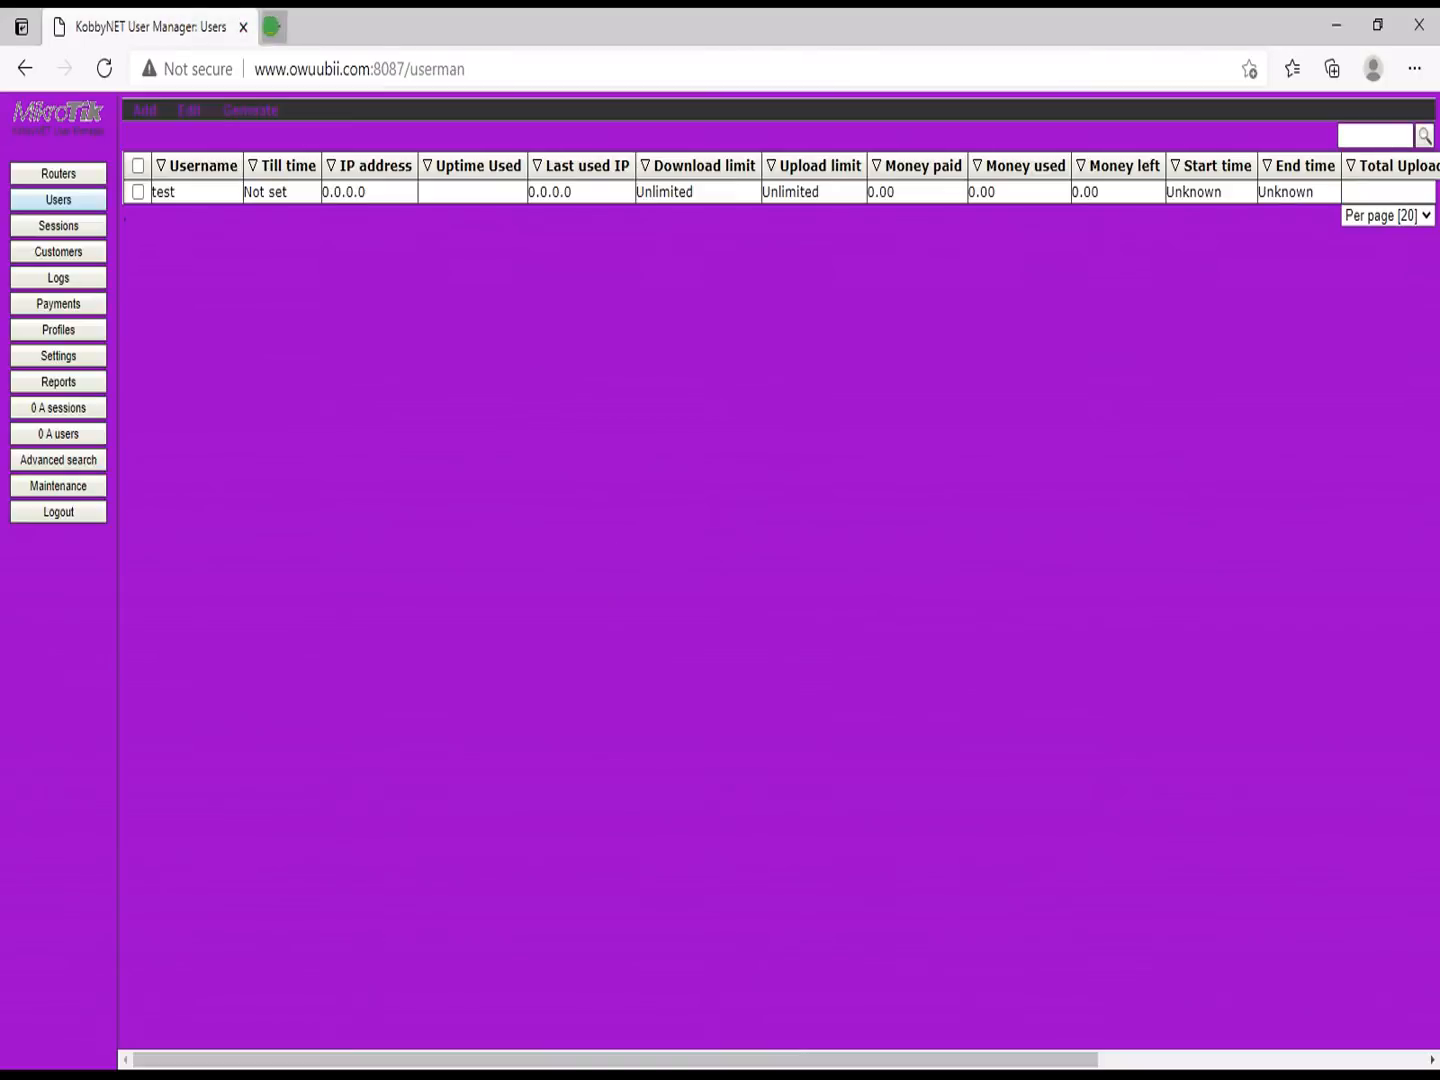
{"action": "left_click", "coordinate": [270, 27]}
Step: Try to open the KobbyNet hotspot login address from the address-bar suggestions
{"action": "type", "text": "wu"}
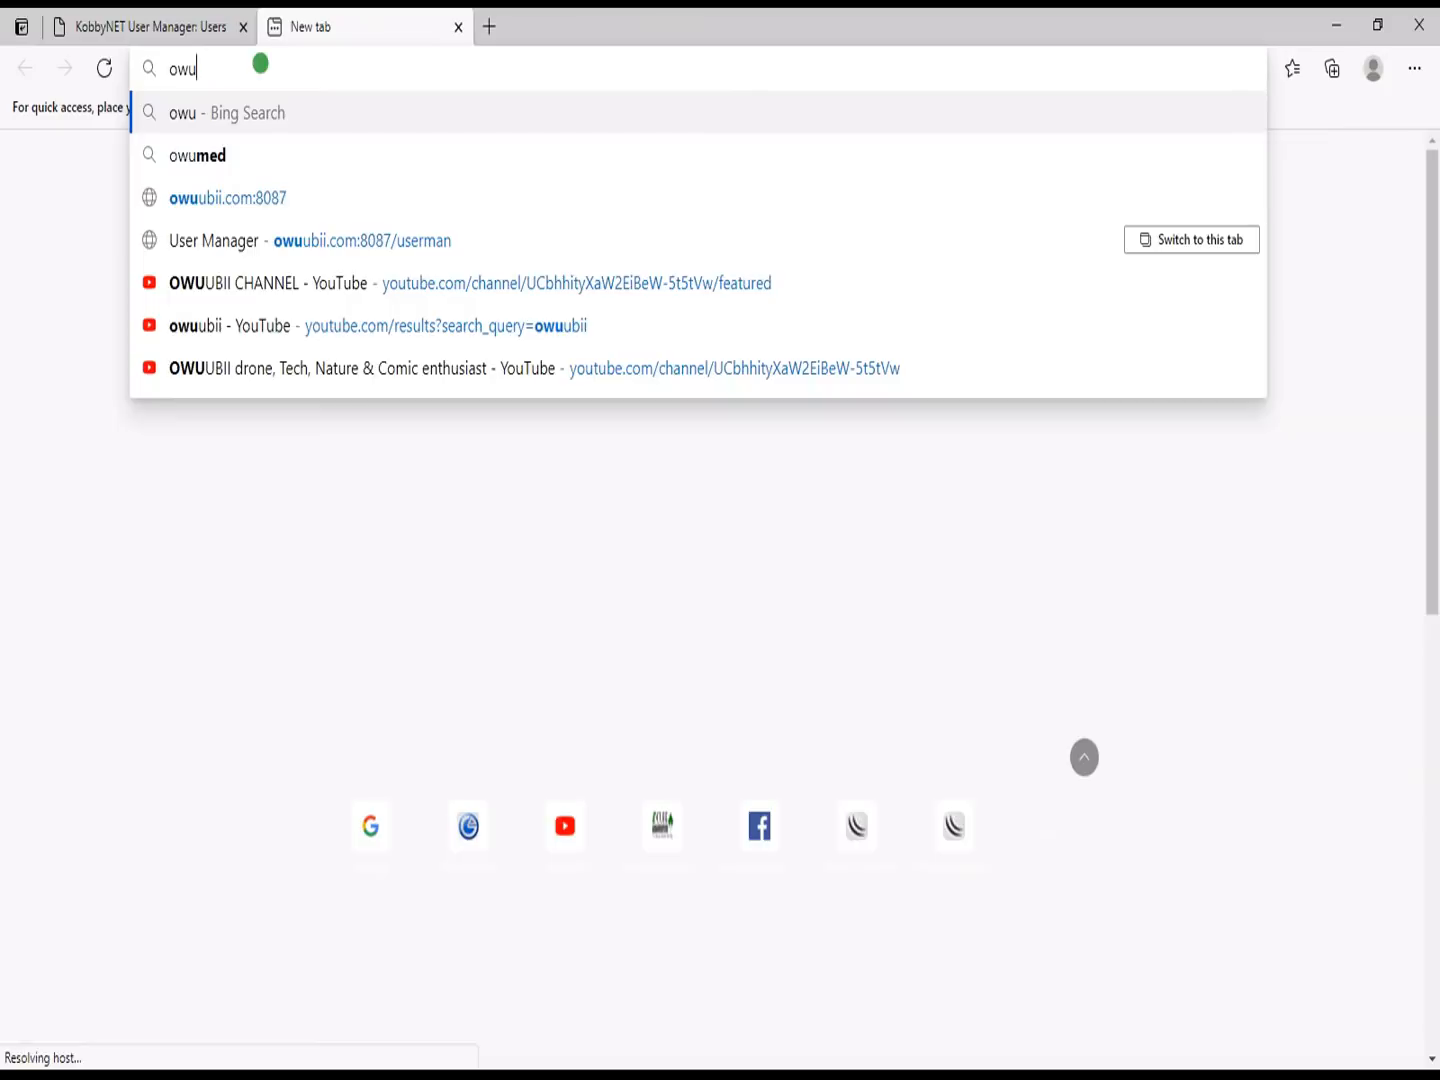
{"action": "key", "text": "Down"}
{"action": "key", "text": "Down"}
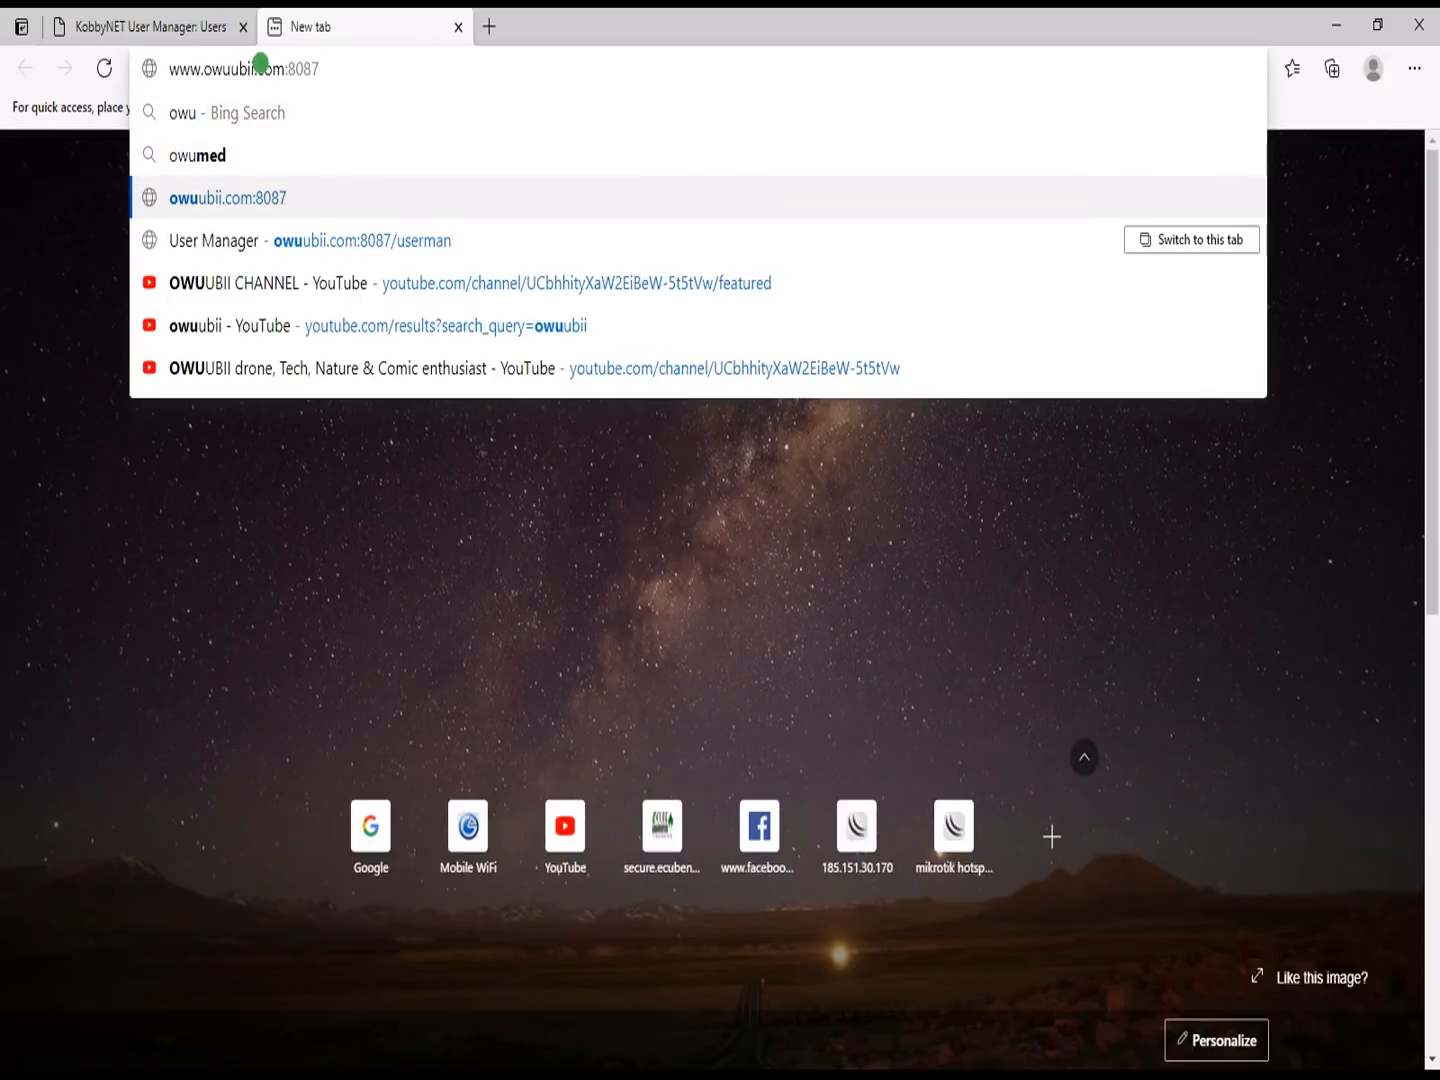
{"action": "key", "text": "BackSpace"}
{"action": "key", "text": "BackSpace"}
{"action": "key", "text": "BackSpace"}
{"action": "key", "text": "BackSpace"}
{"action": "key", "text": "BackSpace"}
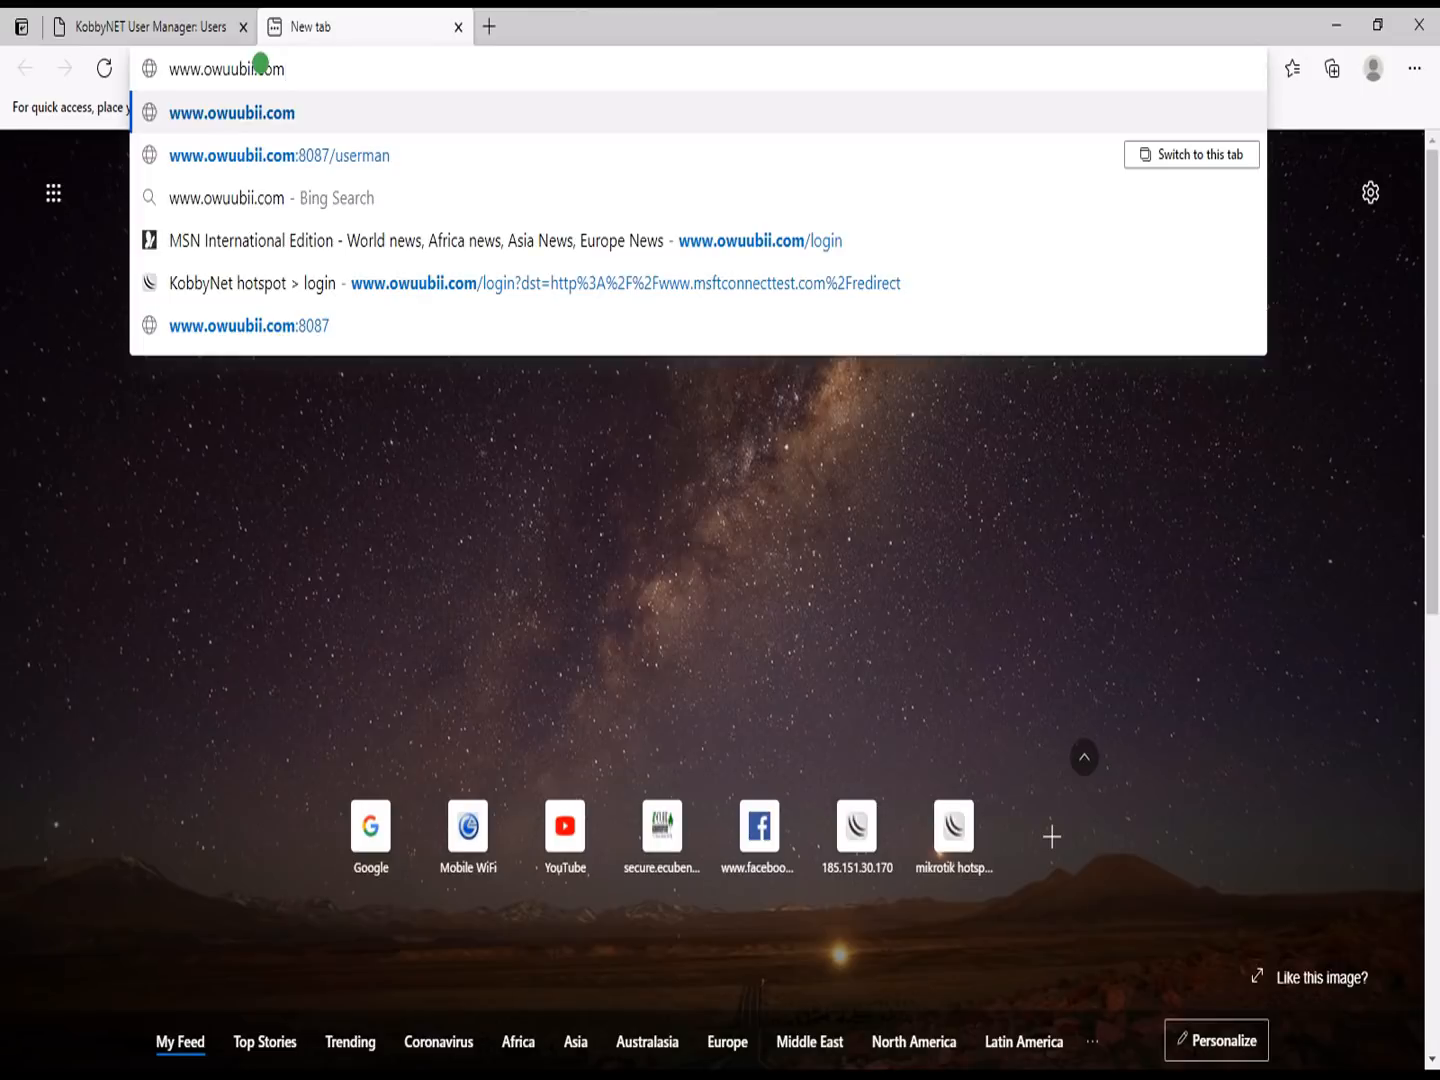
{"action": "key", "text": "Down"}
{"action": "key", "text": "Down"}
{"action": "key", "text": "Down"}
{"action": "key", "text": "Down"}
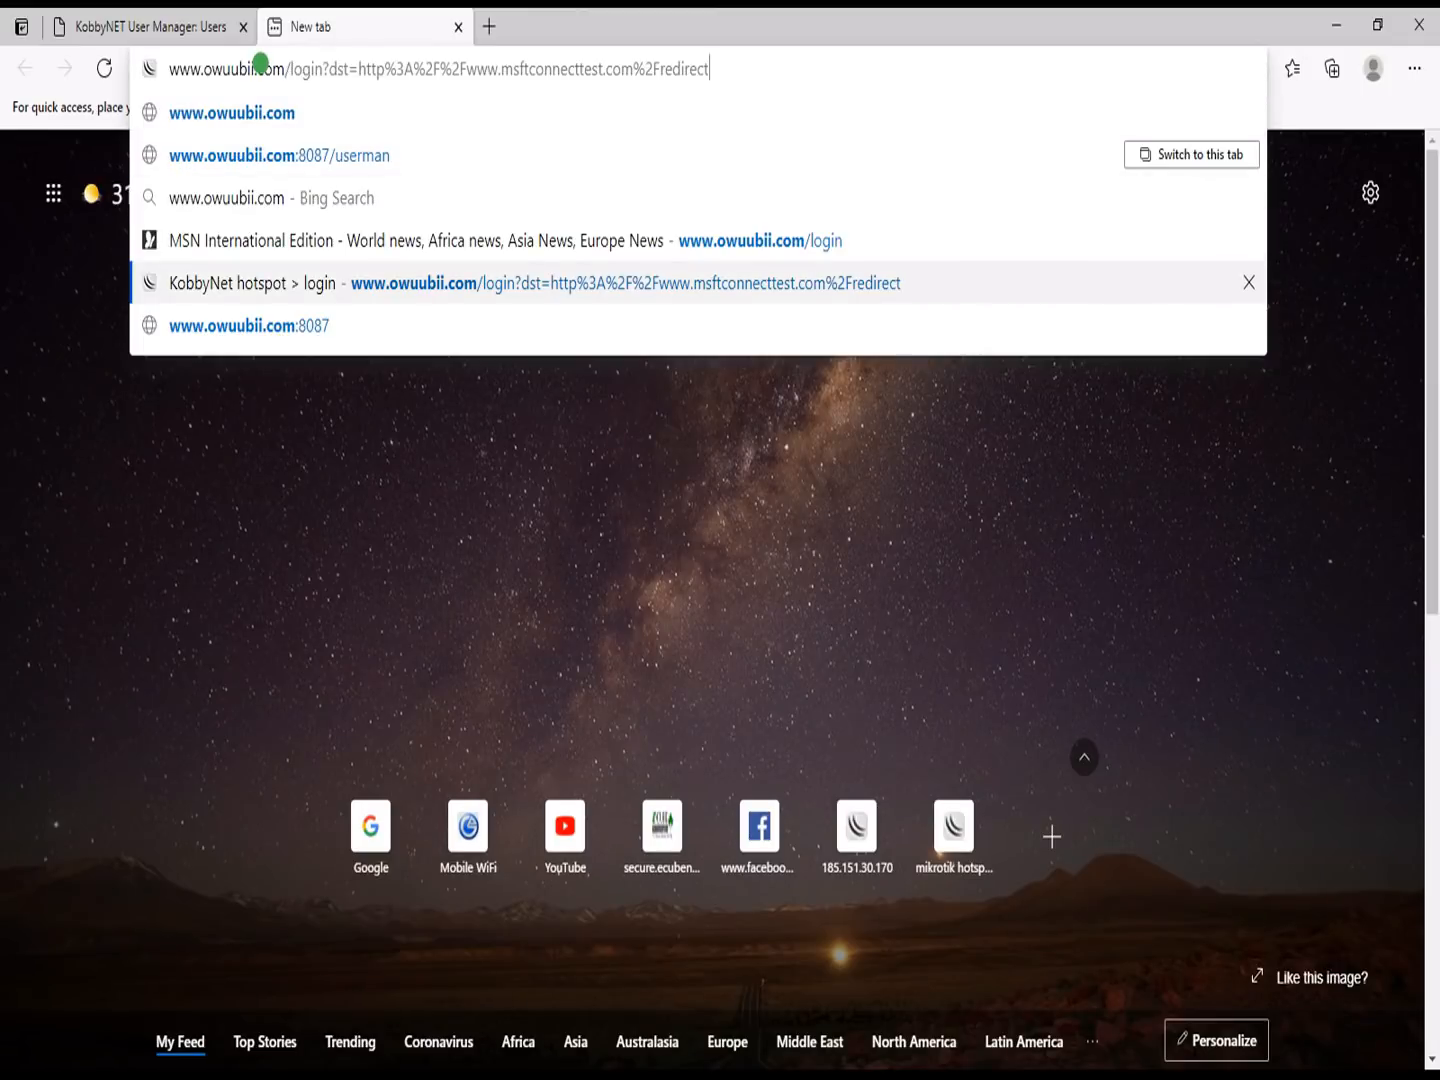
{"action": "key", "text": "Return"}
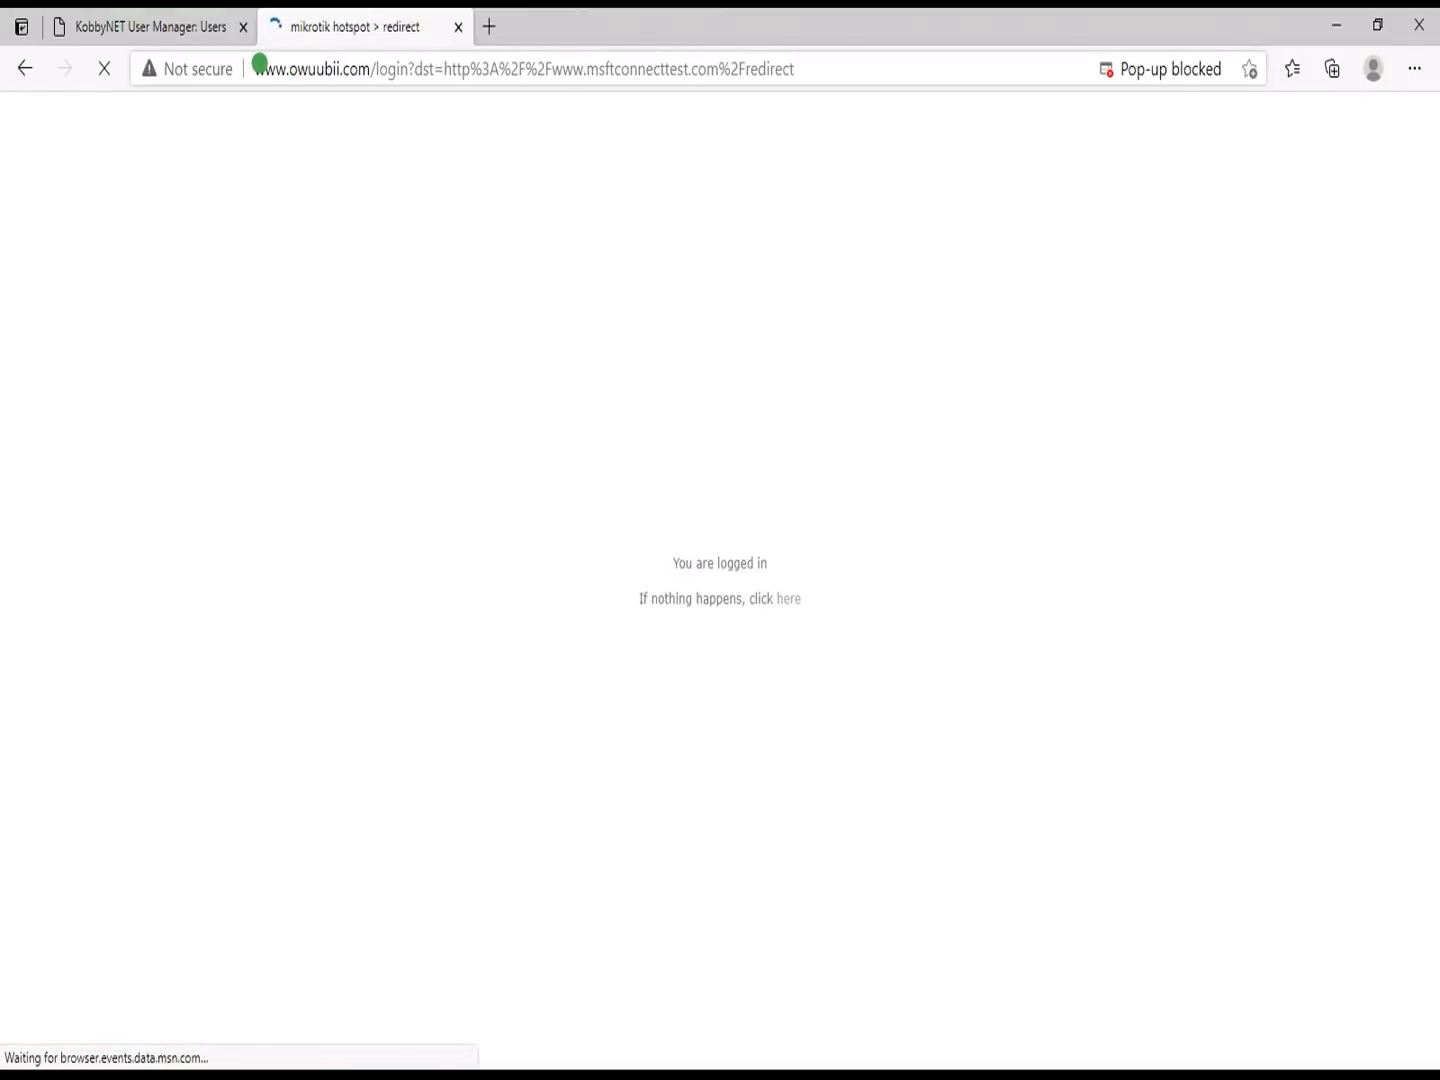
{"action": "left_click", "coordinate": [25, 68]}
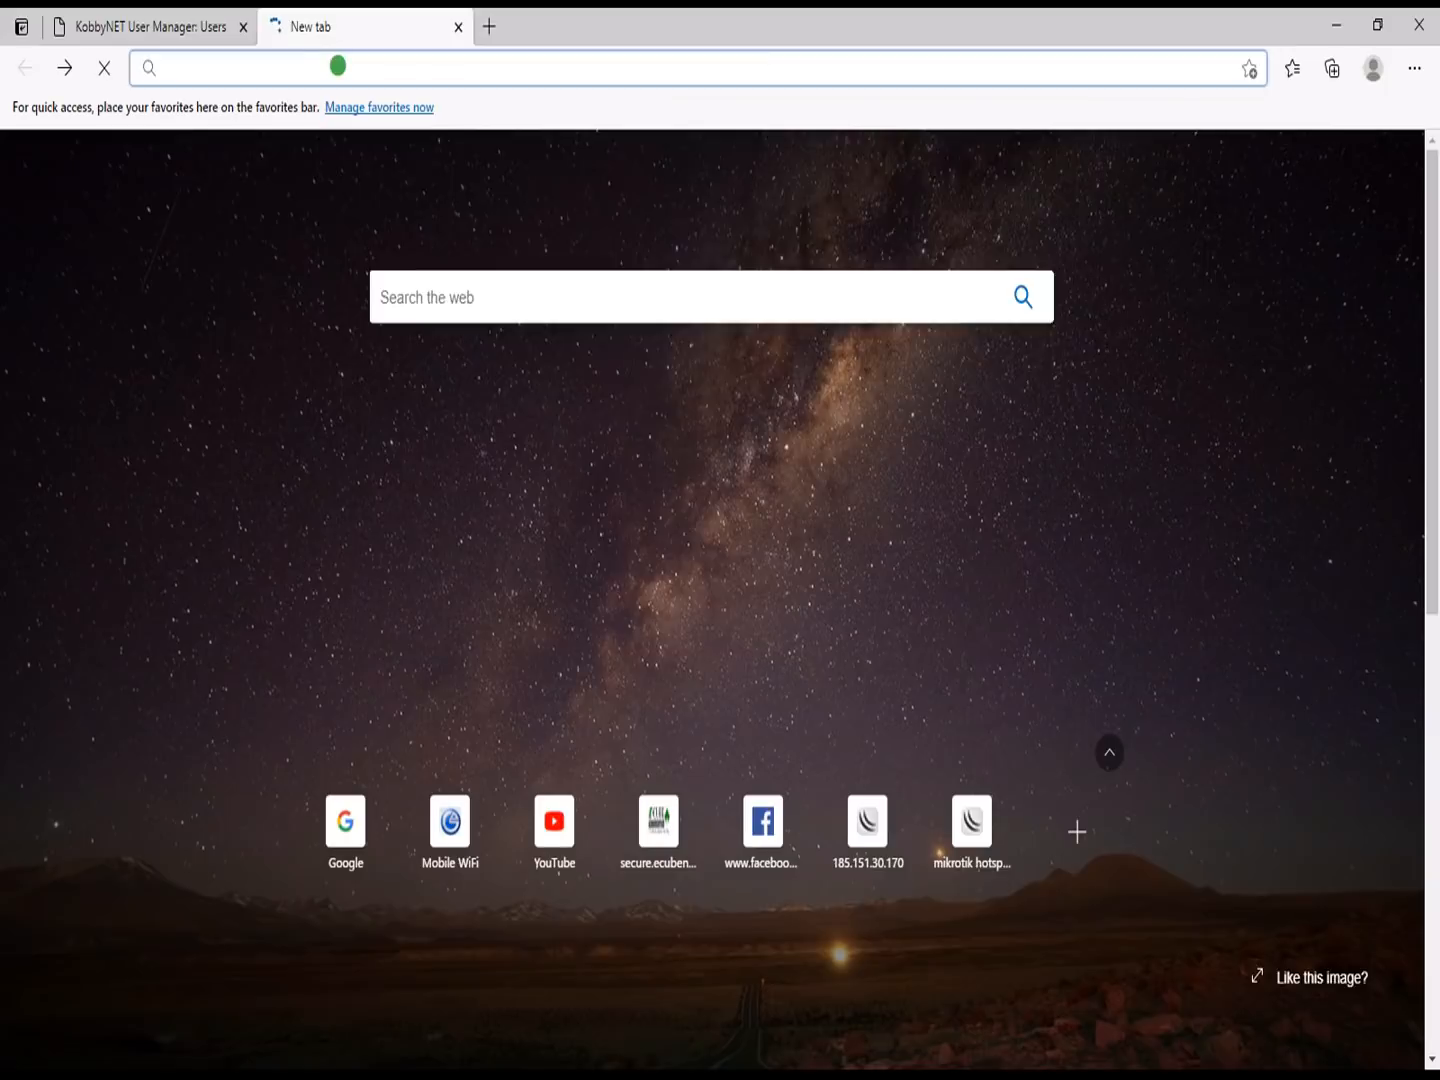
{"action": "type", "text": "ow"}
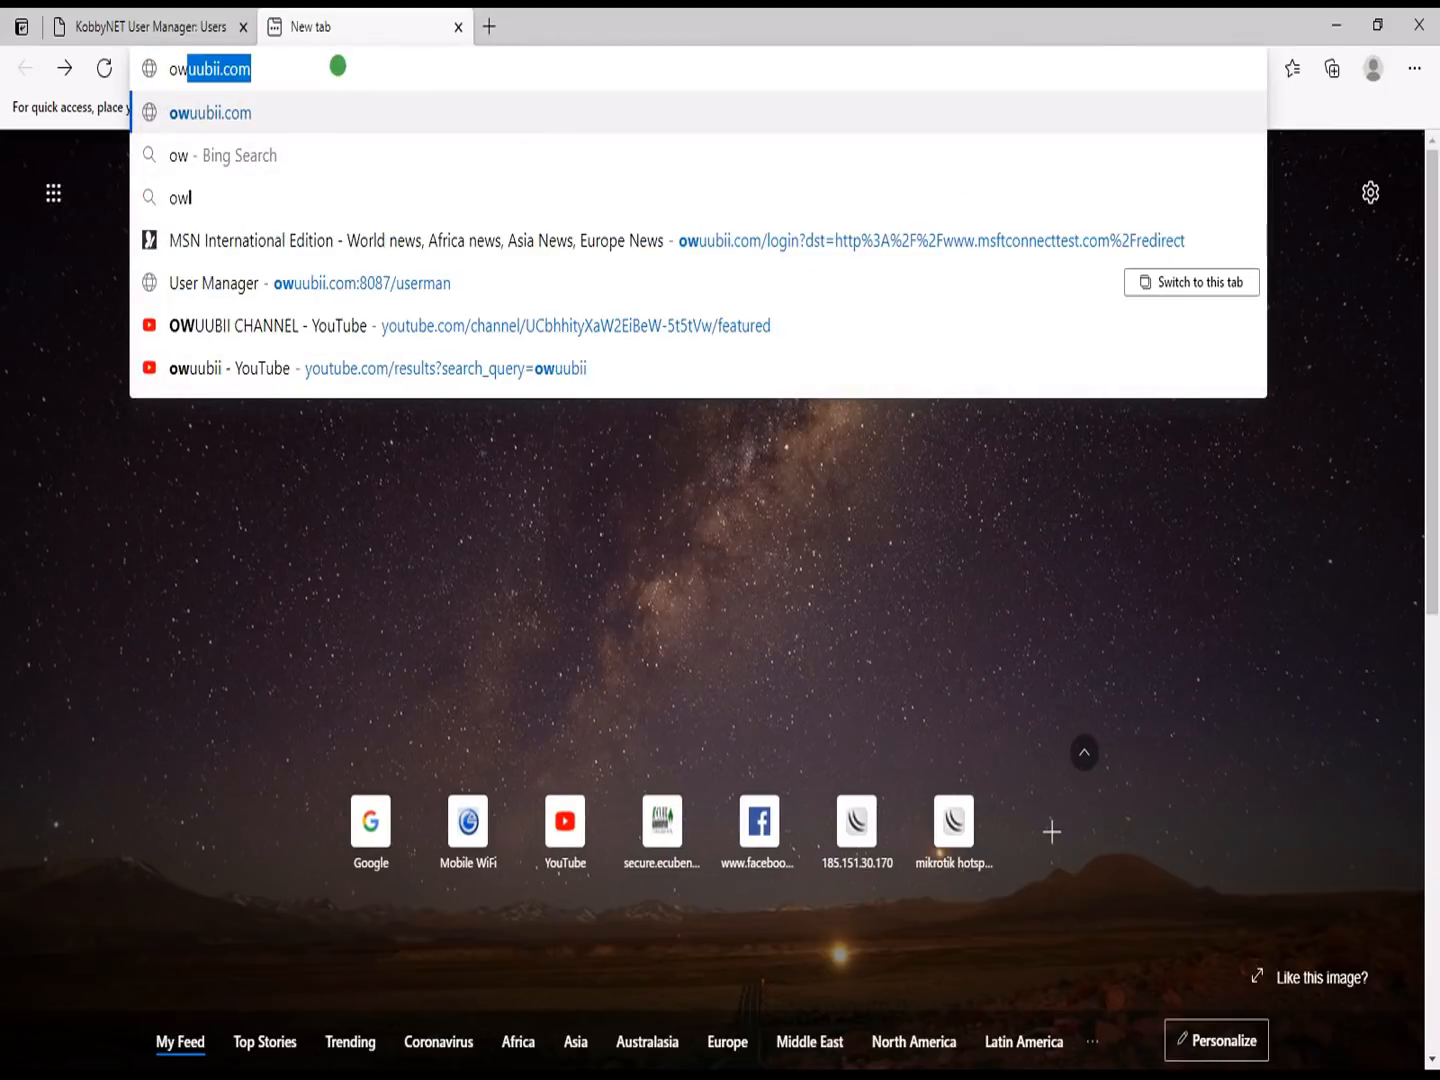
{"action": "key", "text": "Home"}
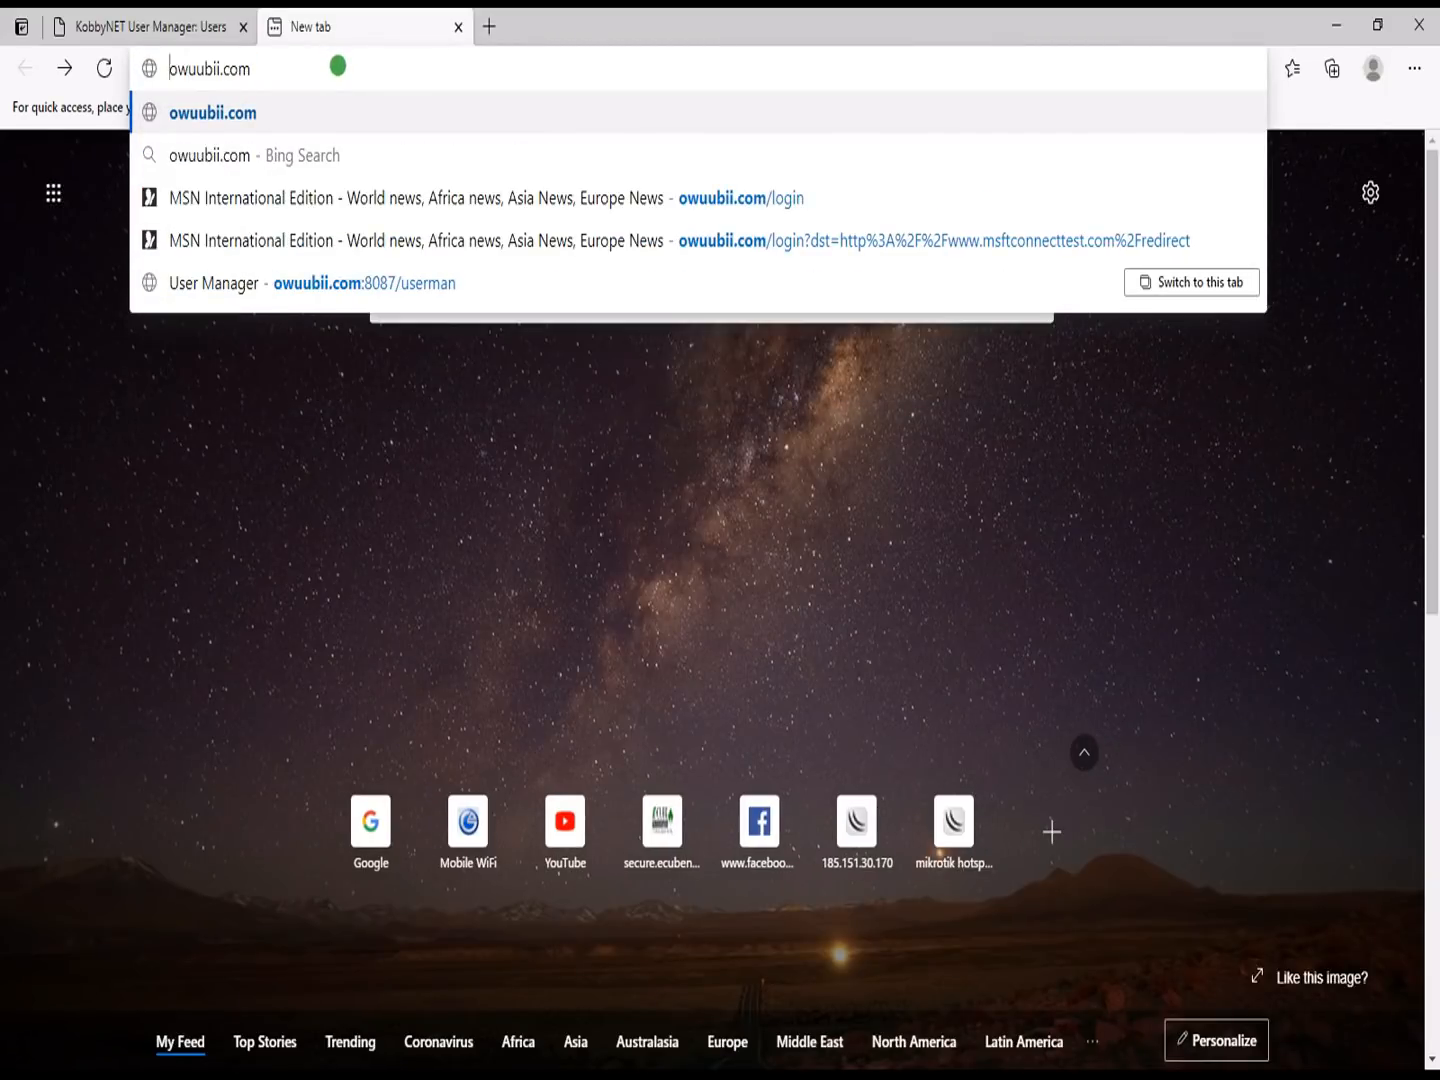
{"action": "type", "text": "www."}
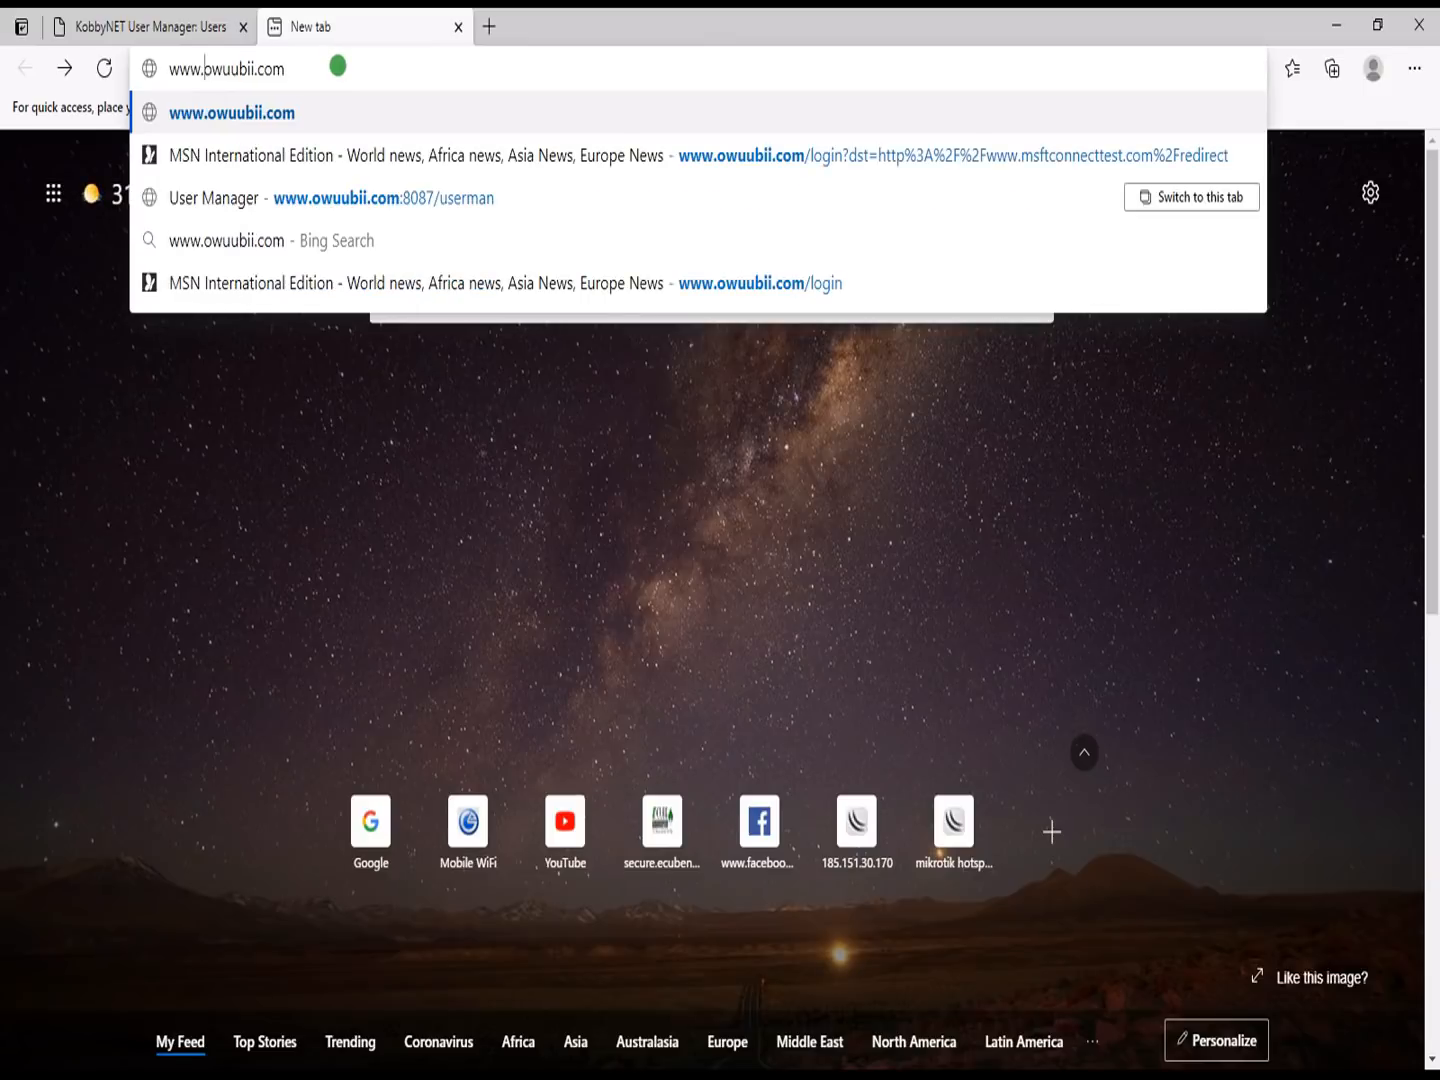
{"action": "key", "text": "Up"}
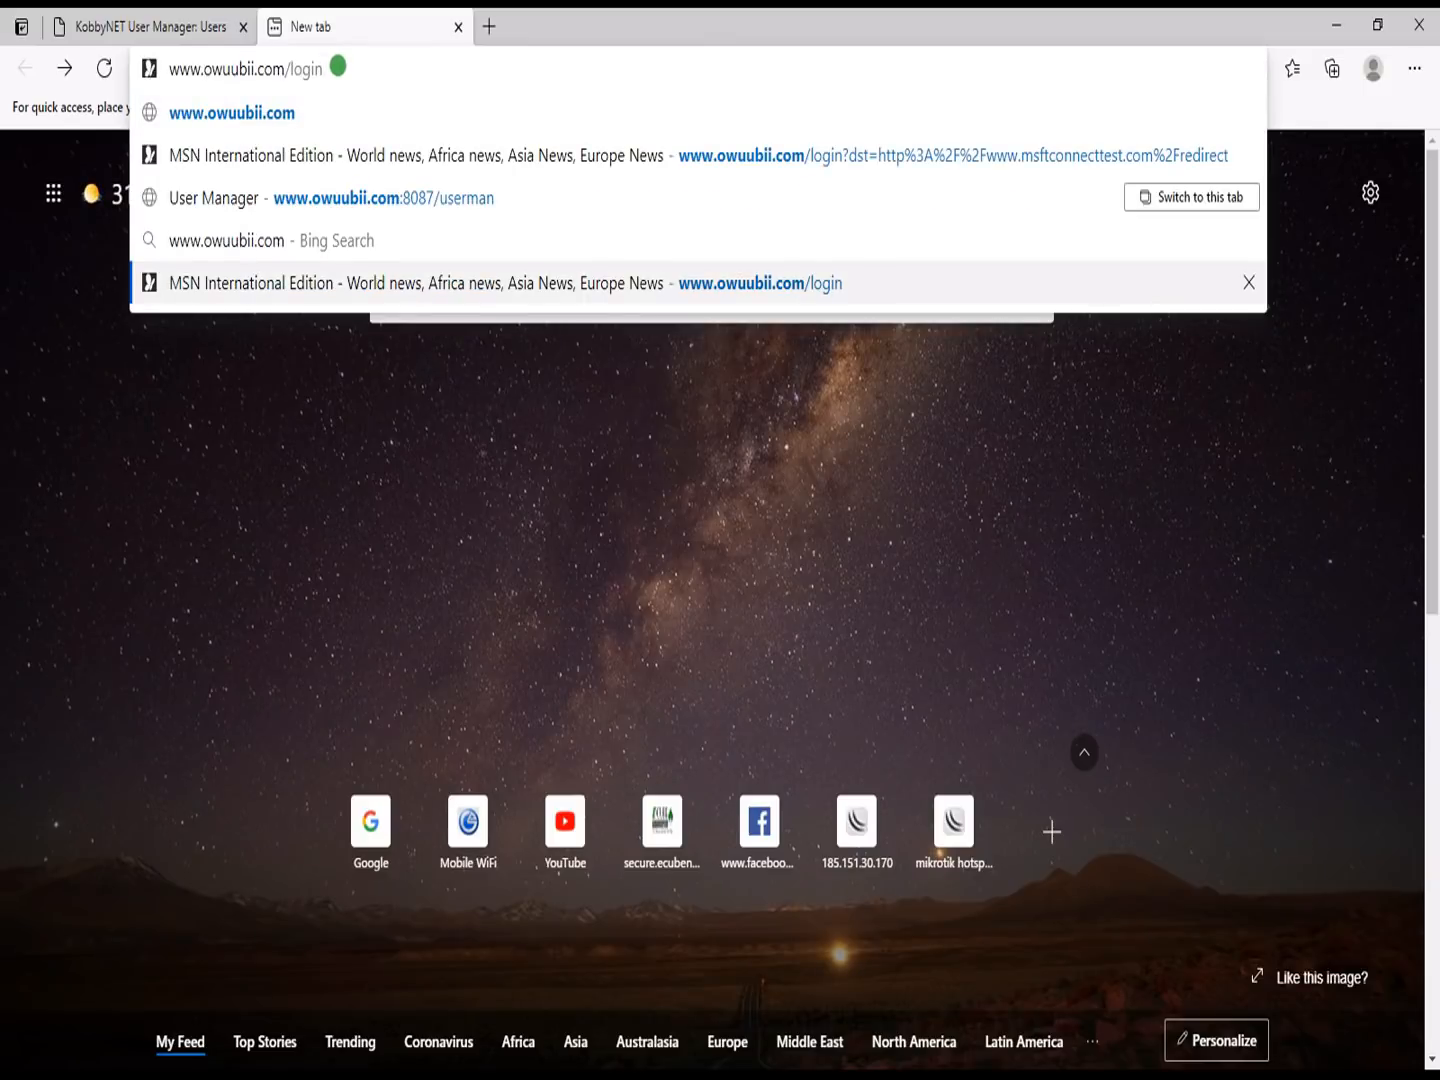
{"action": "key", "text": "BackSpace"}
{"action": "key", "text": "BackSpace"}
{"action": "type", "text": "out"}
{"action": "key", "text": "Return"}
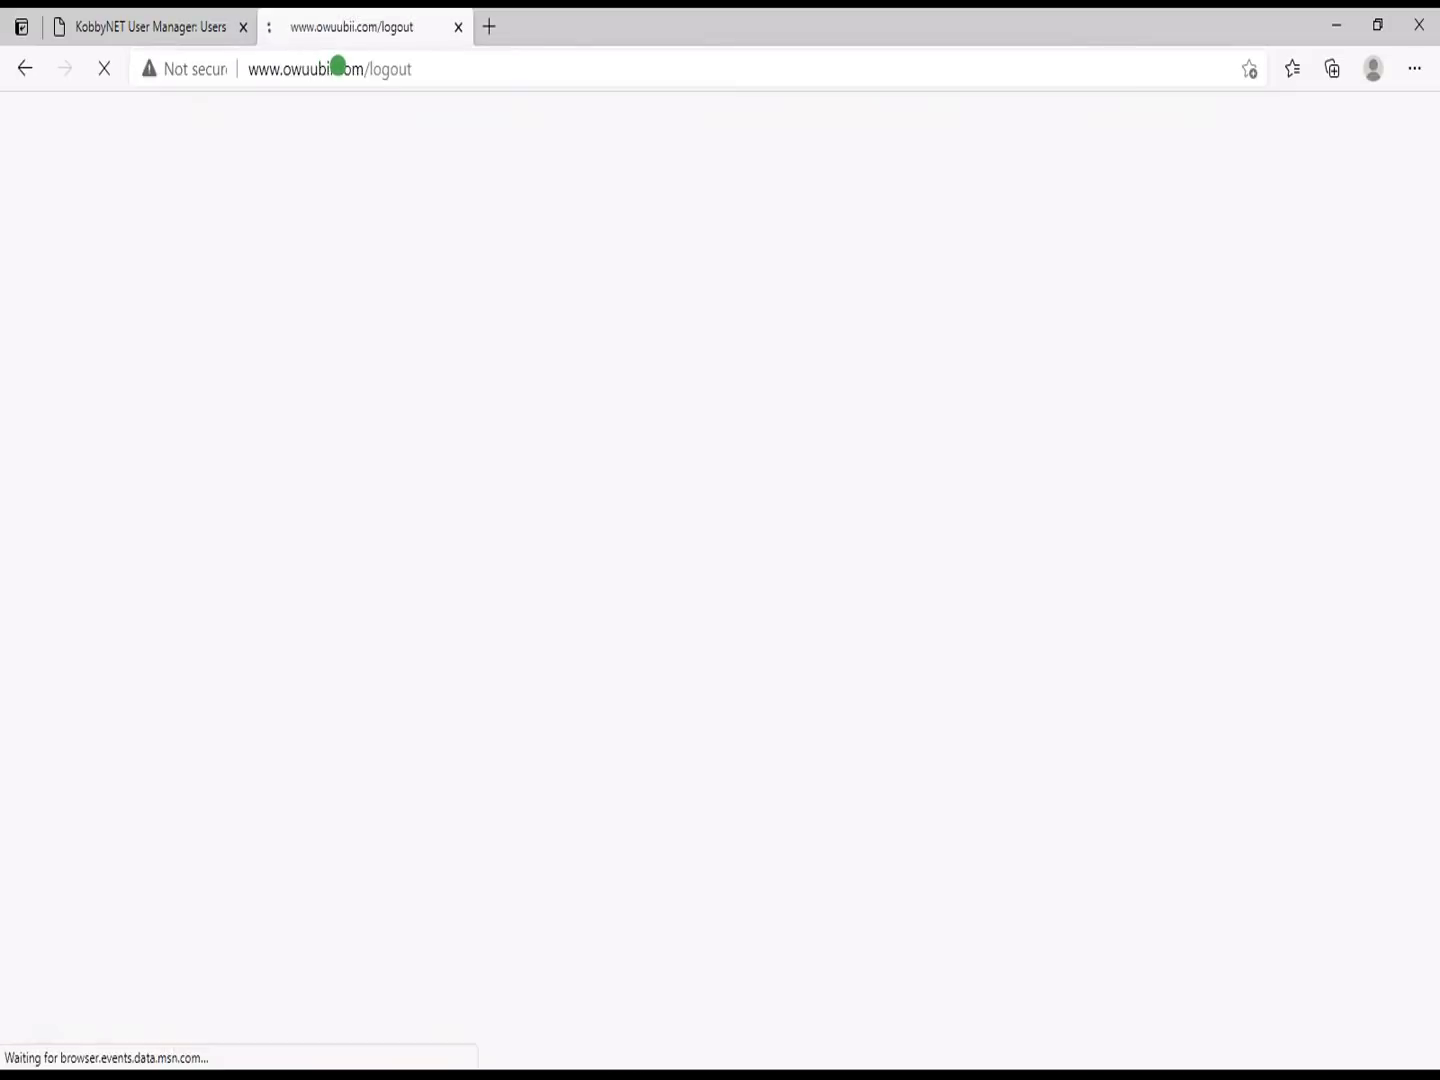
{"action": "left_click", "coordinate": [722, 668]}
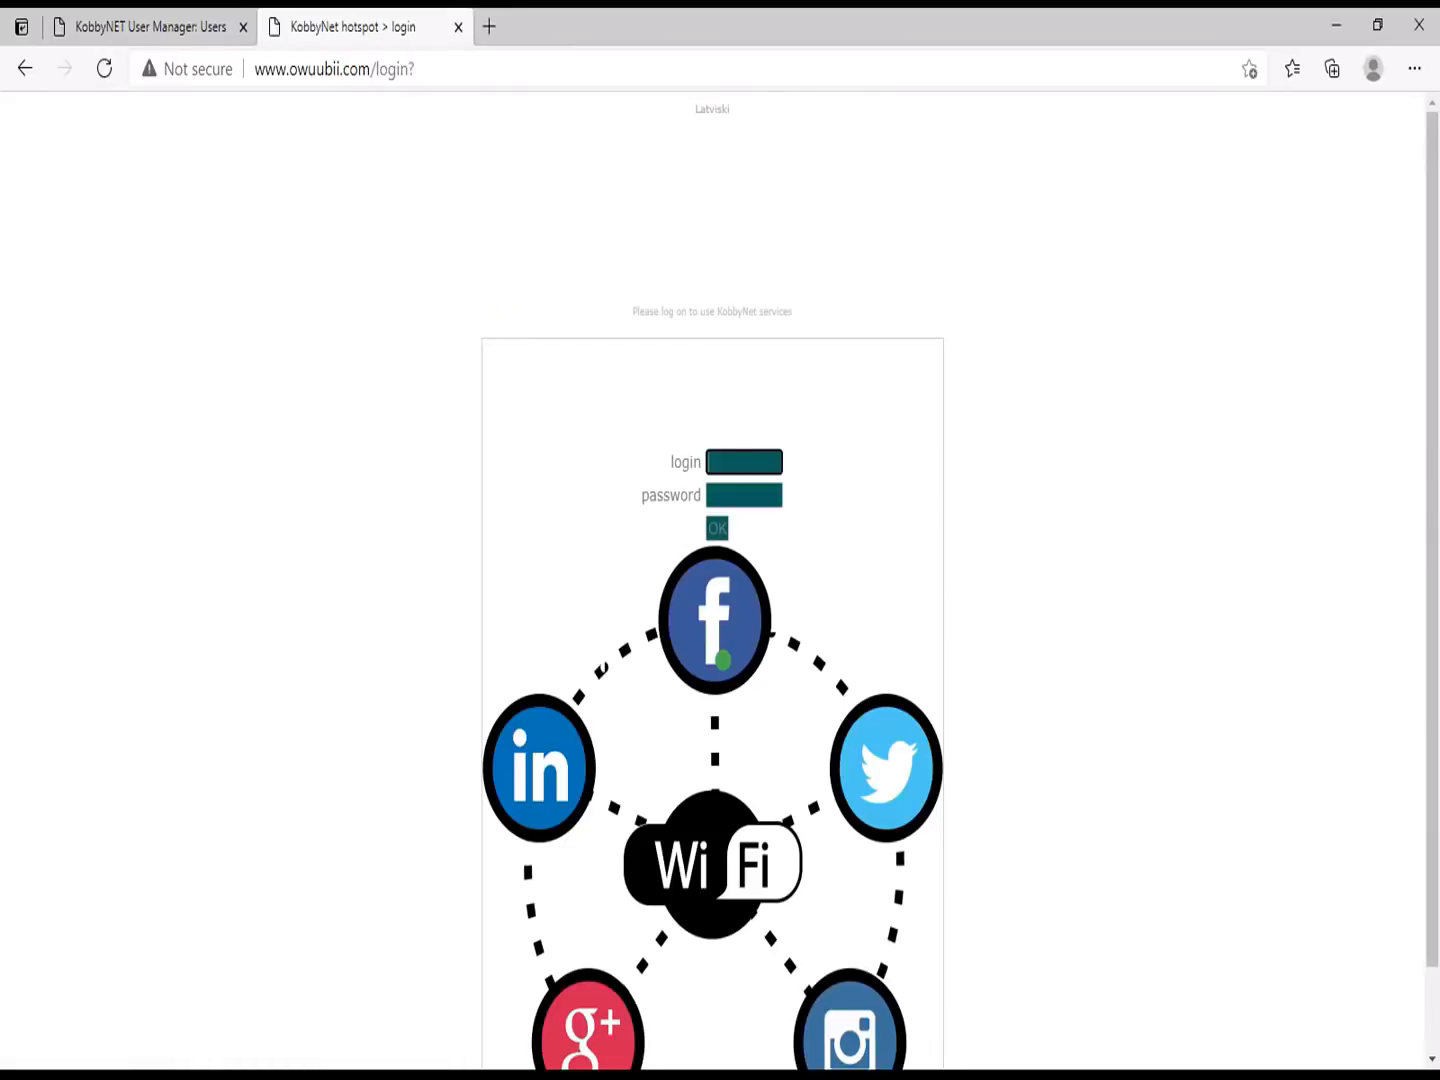
Step: Try logging in to the hotspot as test with its password, which fails on RADIUS
{"action": "left_click", "coordinate": [747, 463]}
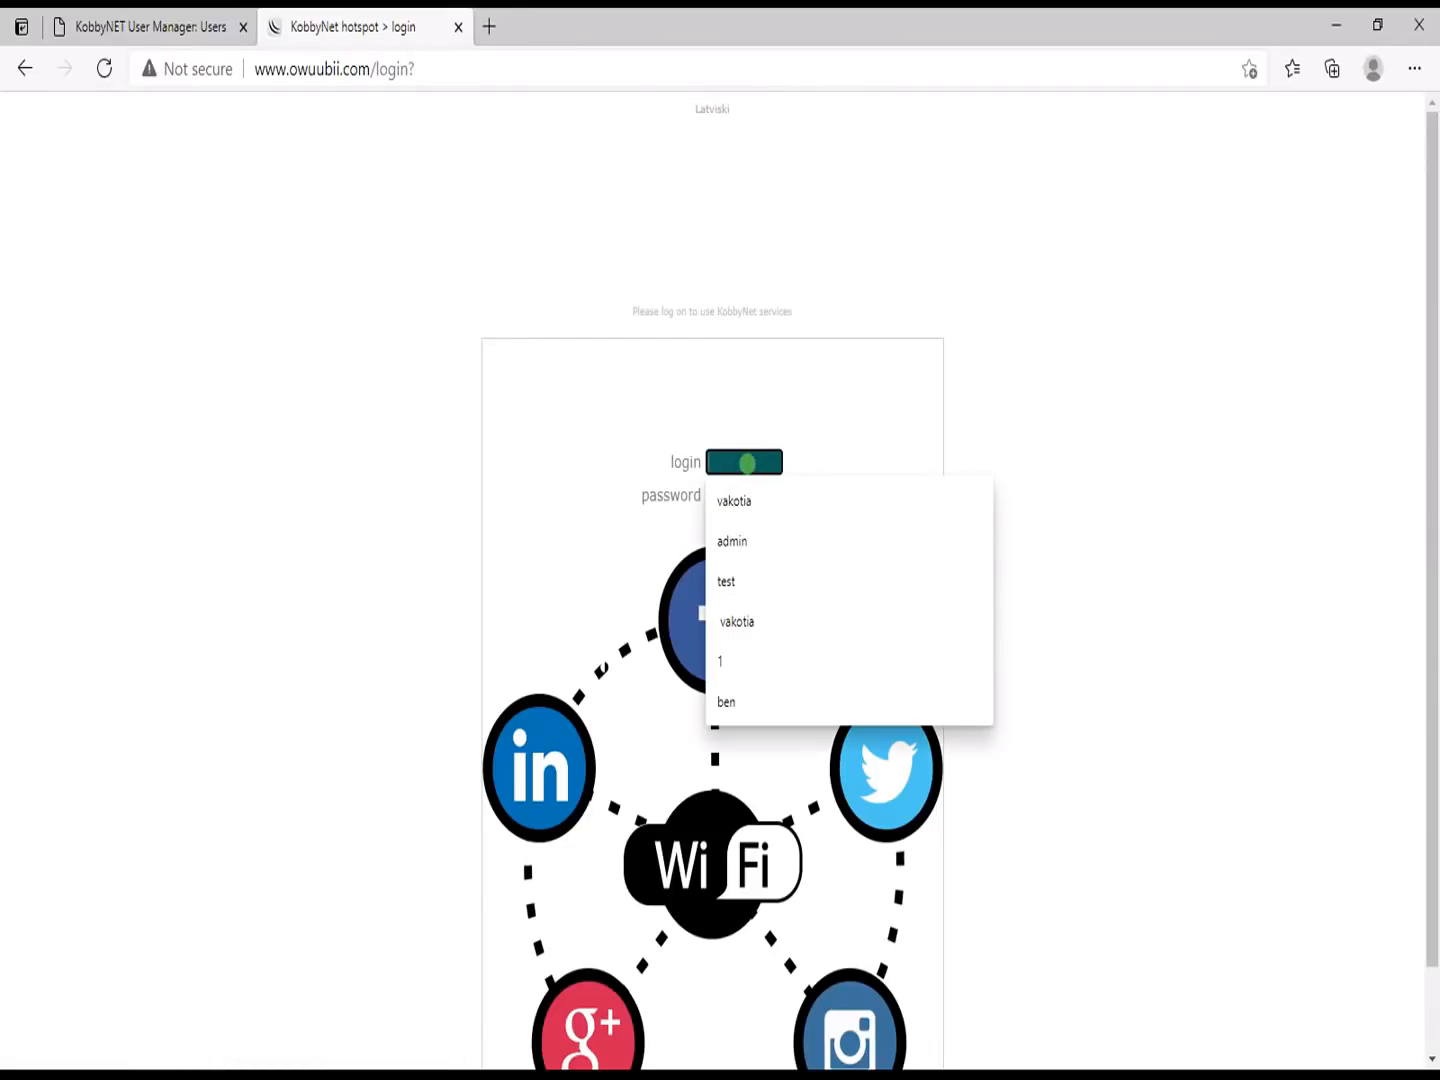
{"action": "key", "text": "Tab"}
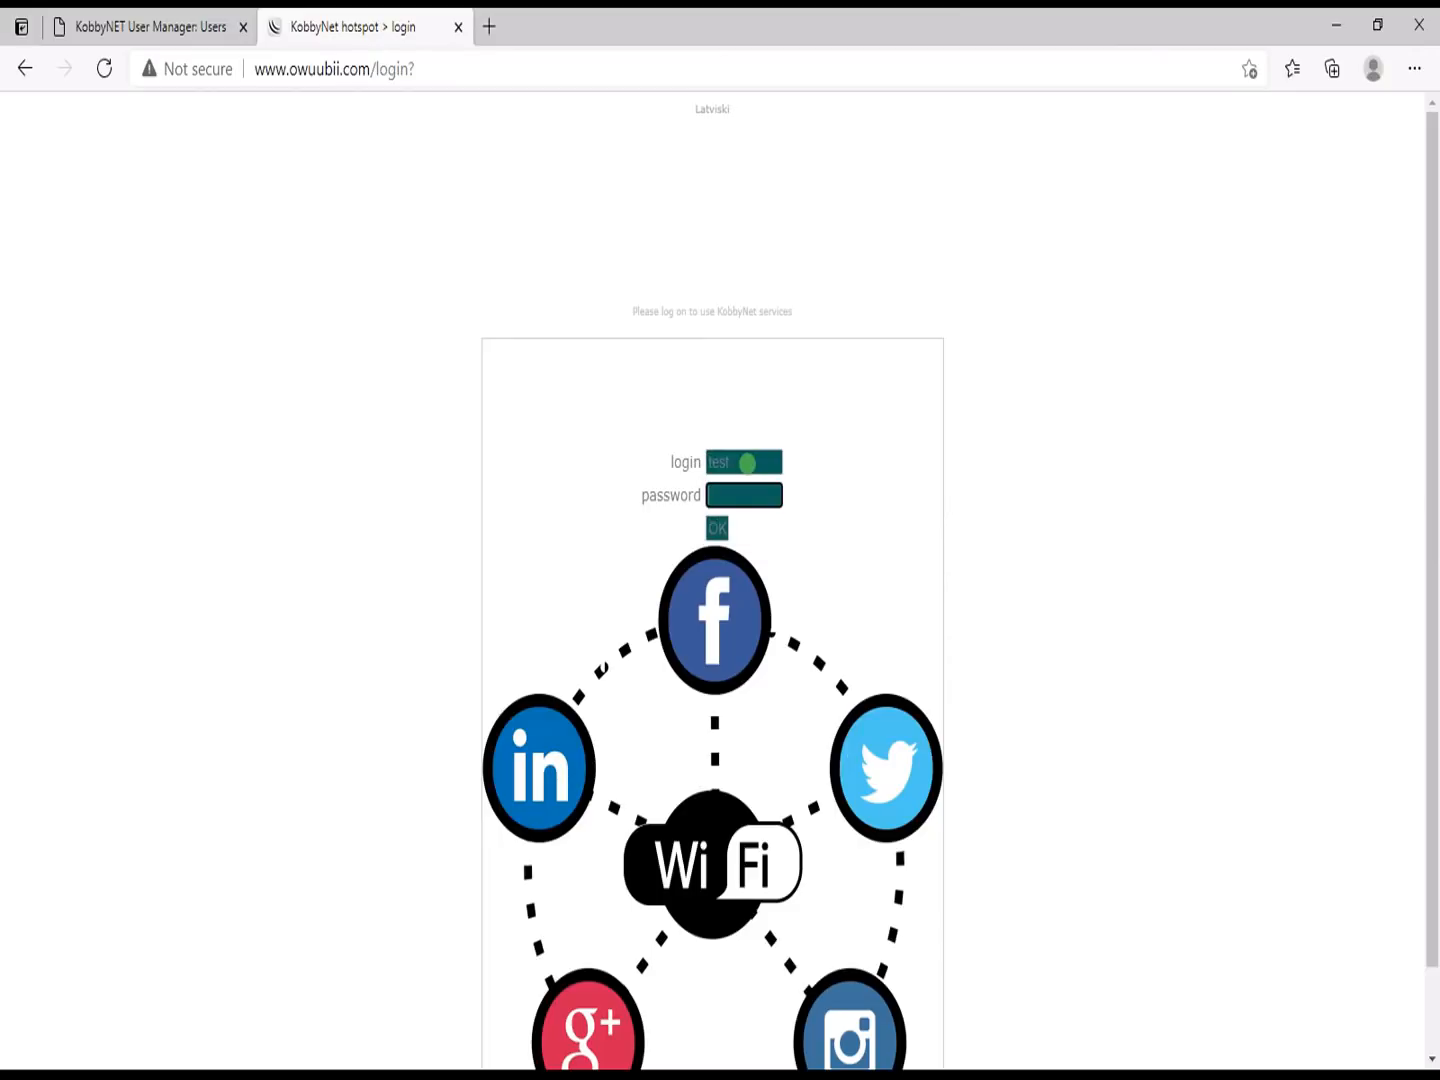
{"action": "left_click", "coordinate": [768, 494]}
{"action": "left_click", "coordinate": [720, 526]}
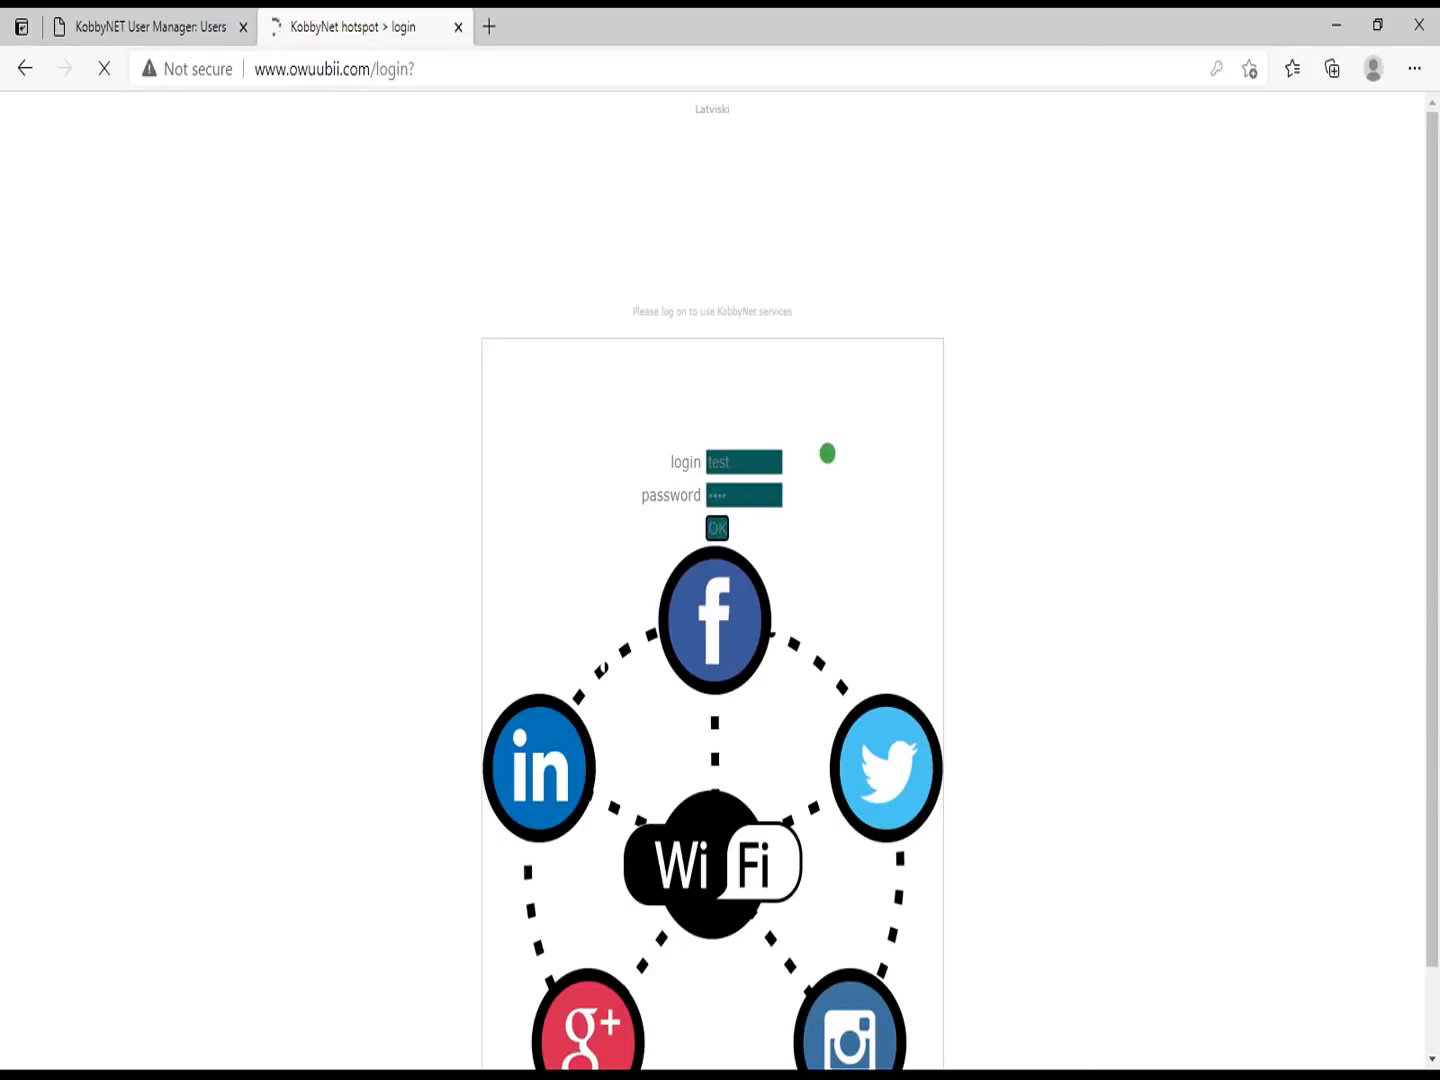
{"action": "left_click_drag", "start_coordinate": [1436, 546], "coordinate": [1434, 690]}
{"action": "left_click_drag", "start_coordinate": [784, 1047], "coordinate": [555, 1051]}
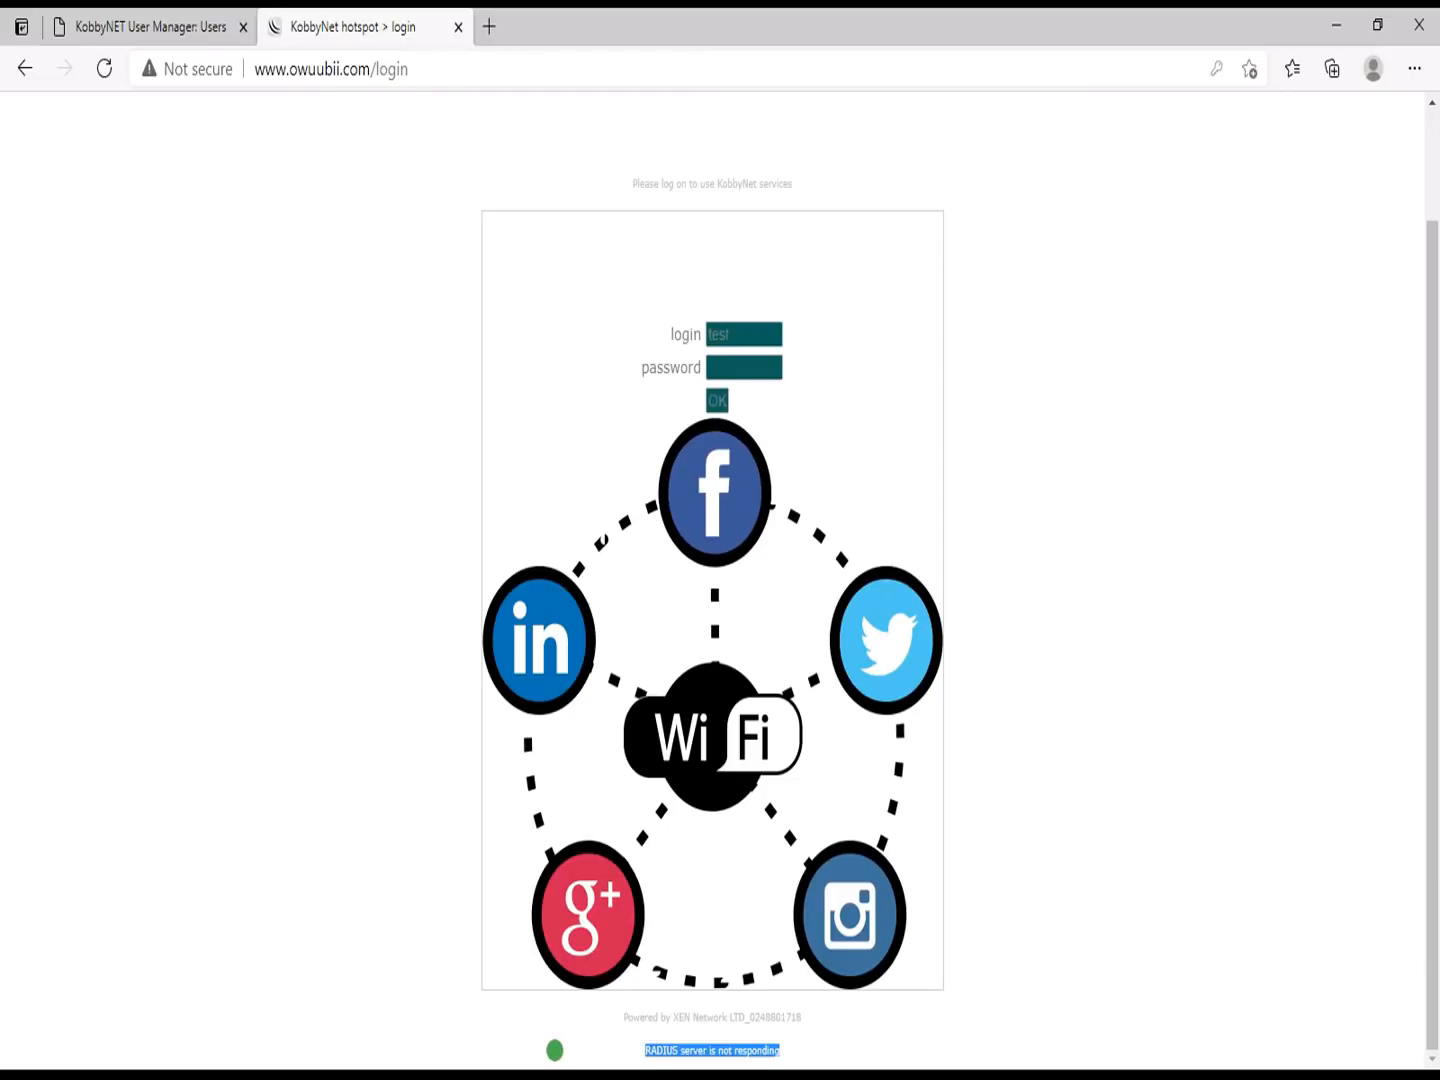
Step: Sign in to the hotspot with a different user's username instead
{"action": "left_click", "coordinate": [24, 120]}
{"action": "left_click", "coordinate": [180, 27]}
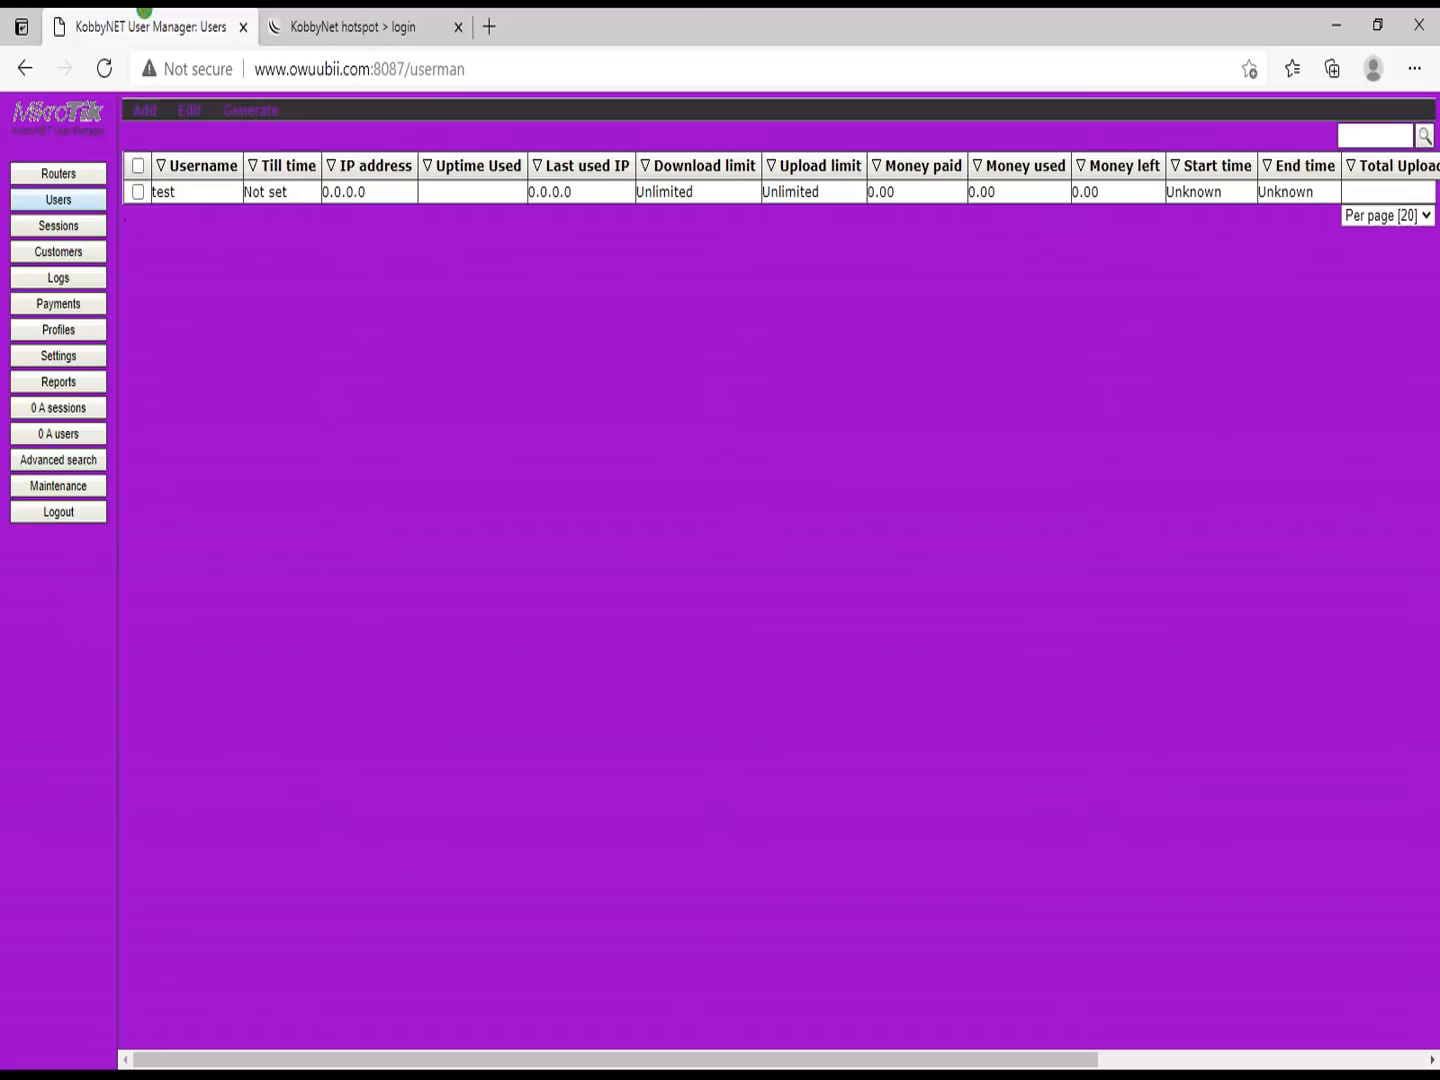
{"action": "left_click", "coordinate": [340, 25]}
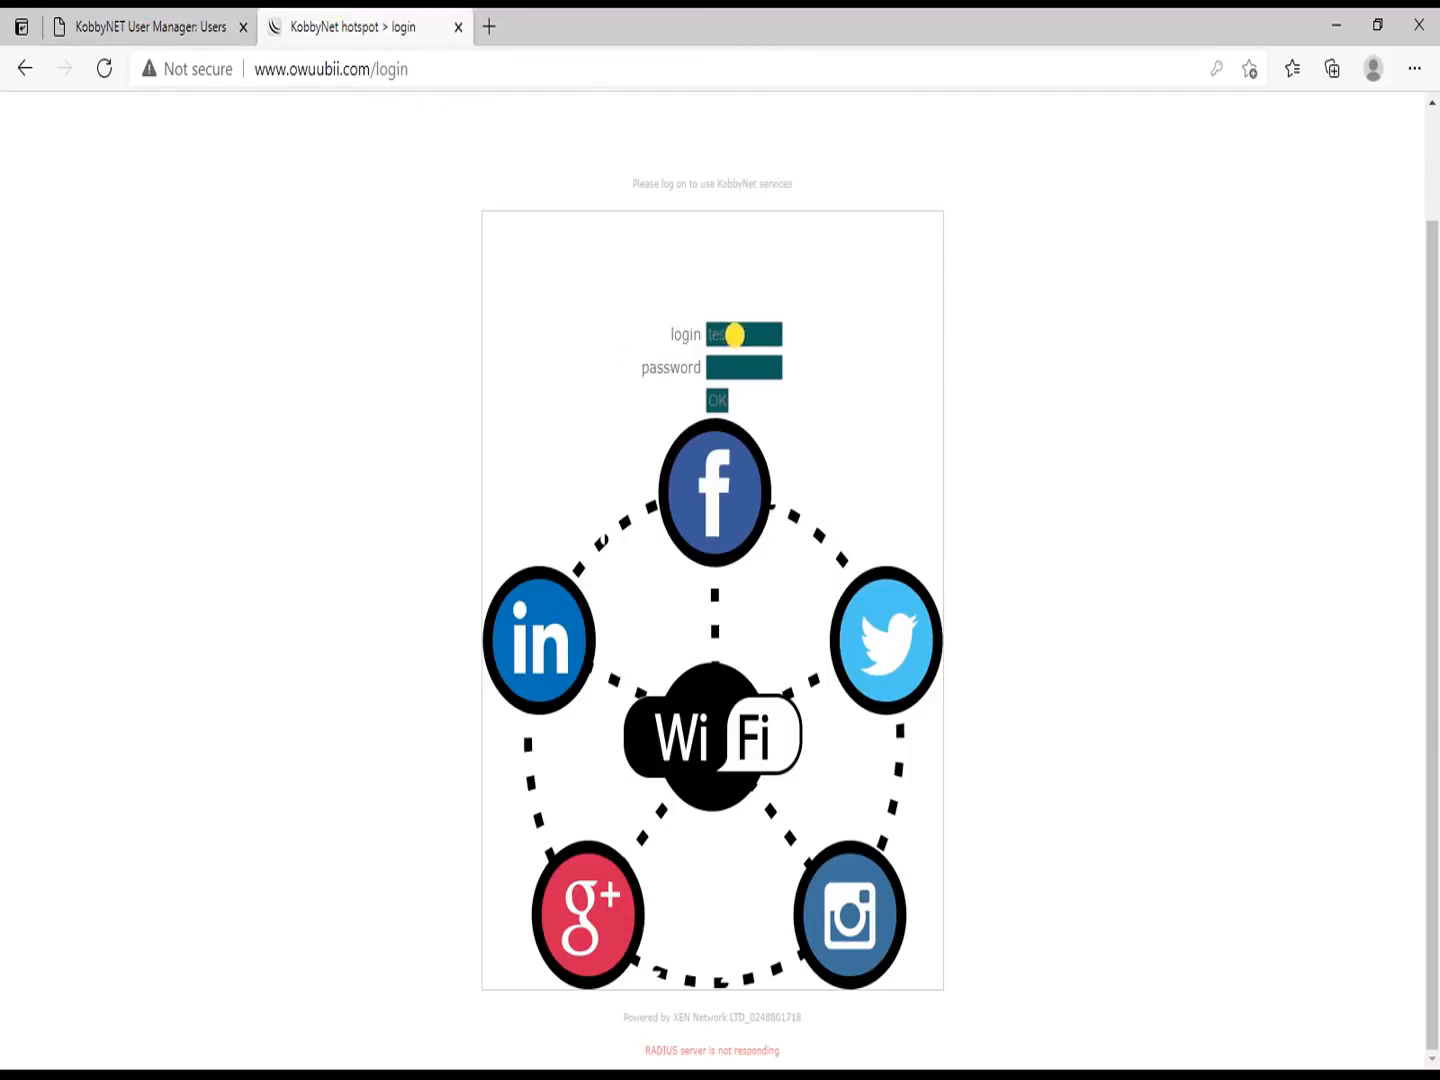
{"action": "left_click_drag", "start_coordinate": [735, 334], "coordinate": [630, 313]}
{"action": "type", "text": "ben"}
{"action": "key", "text": "Tab"}
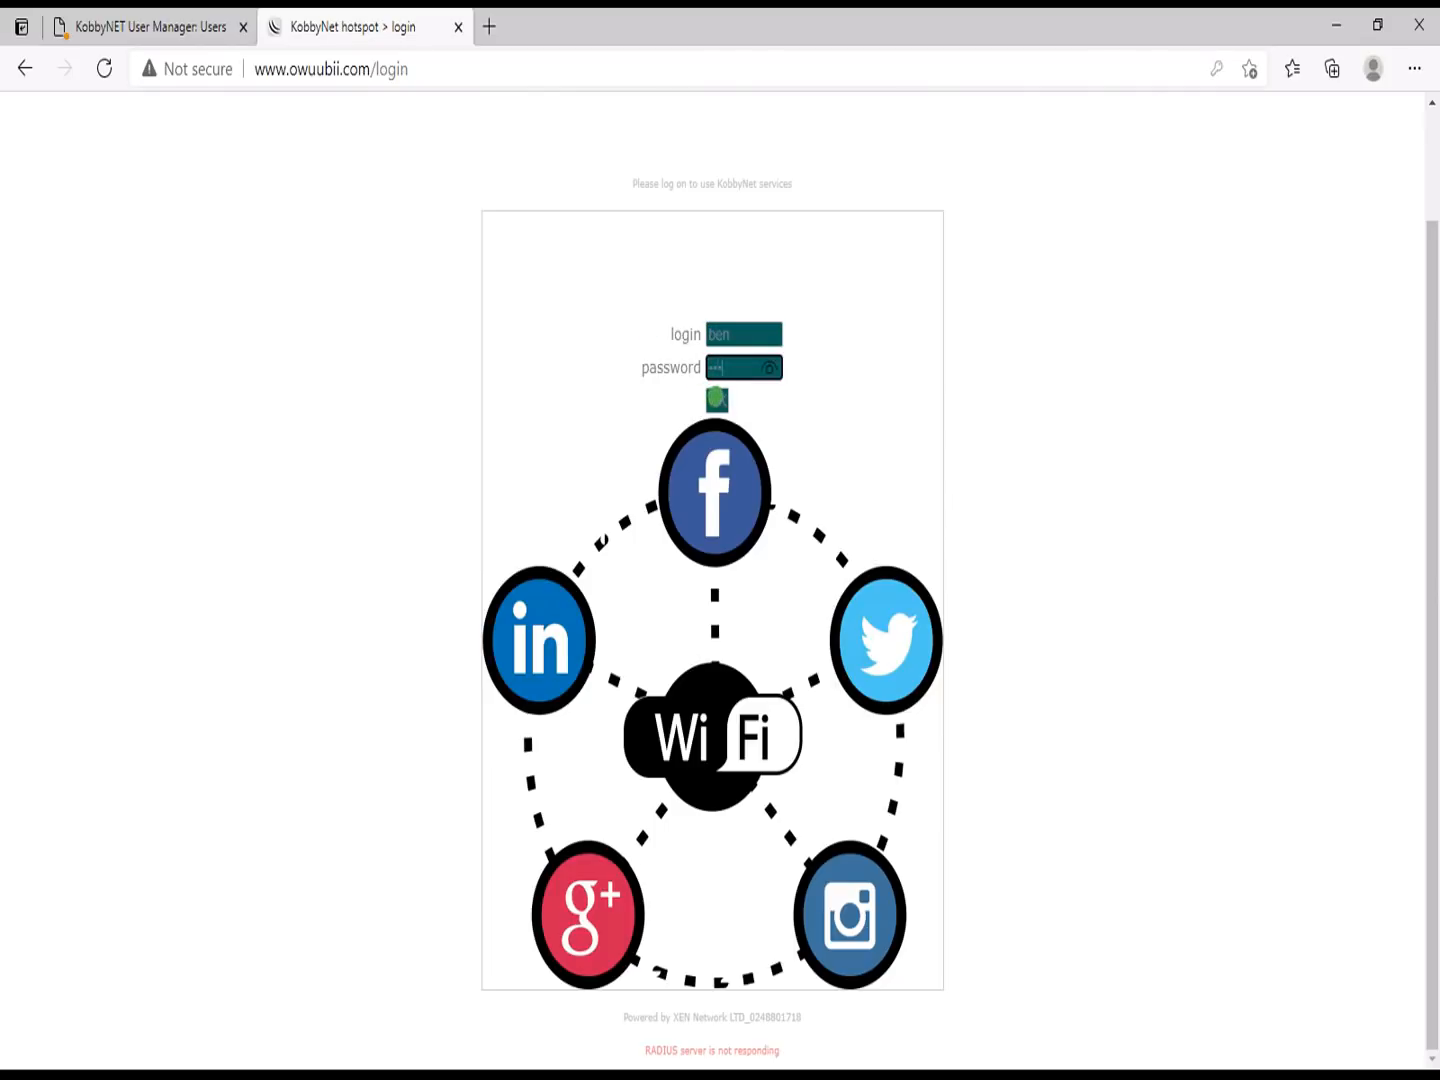
{"action": "left_click", "coordinate": [717, 400]}
{"action": "left_click", "coordinate": [137, 16]}
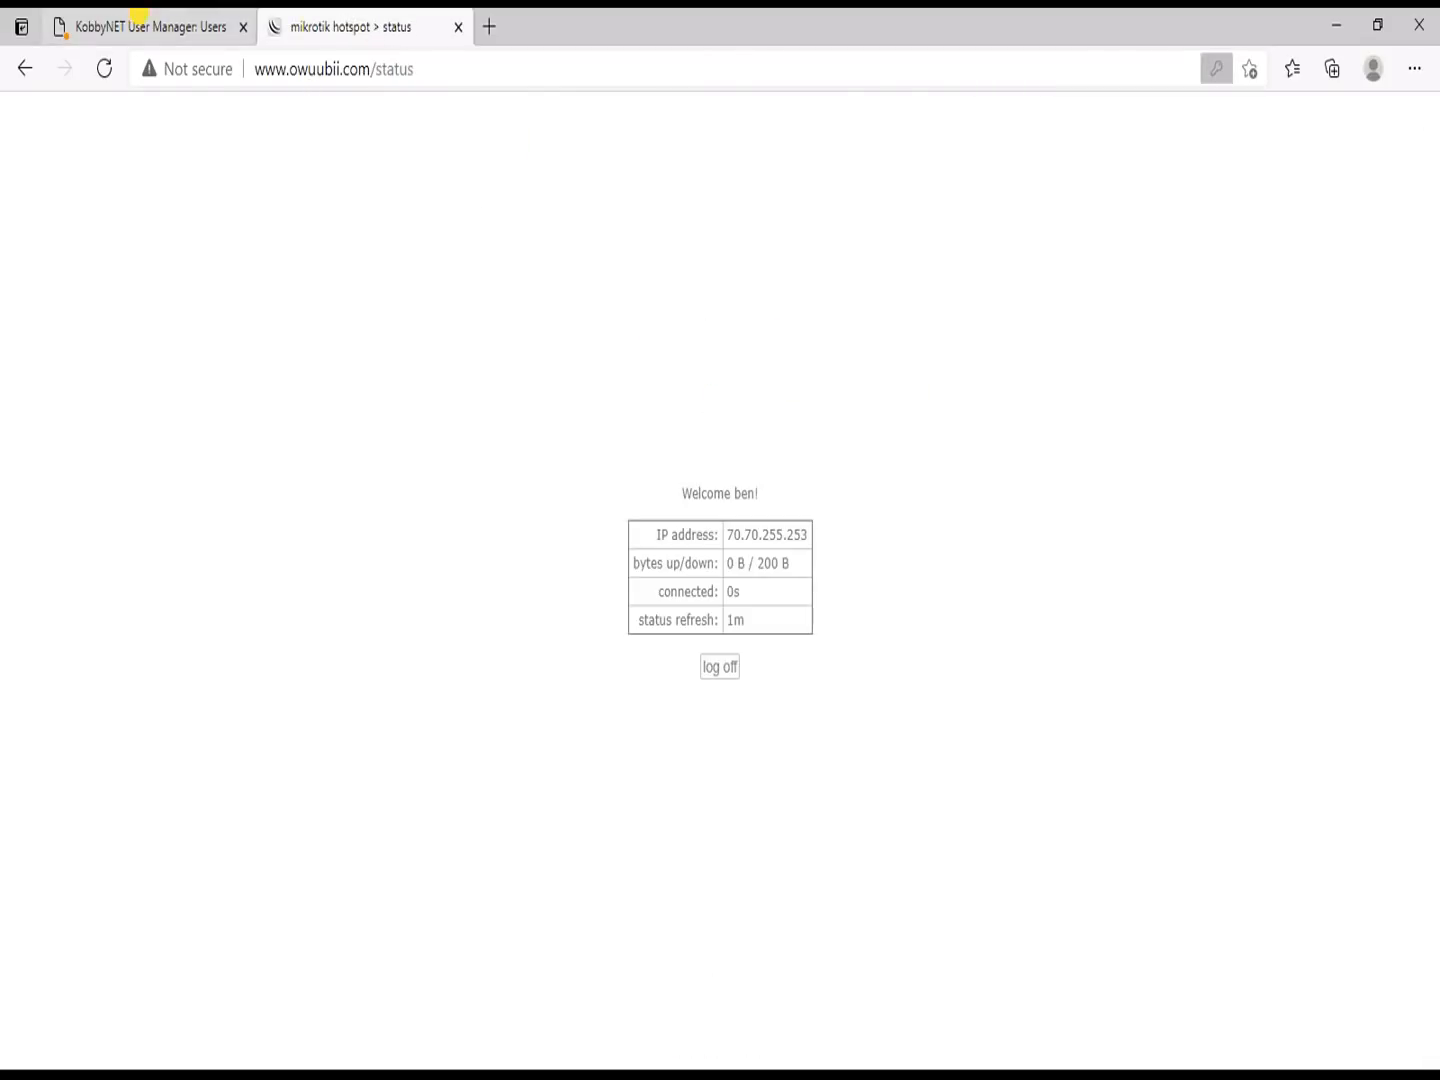
Step: Dismiss the 'Invalid response' alert and reload the User Manager Users list
{"action": "left_click", "coordinate": [877, 217]}
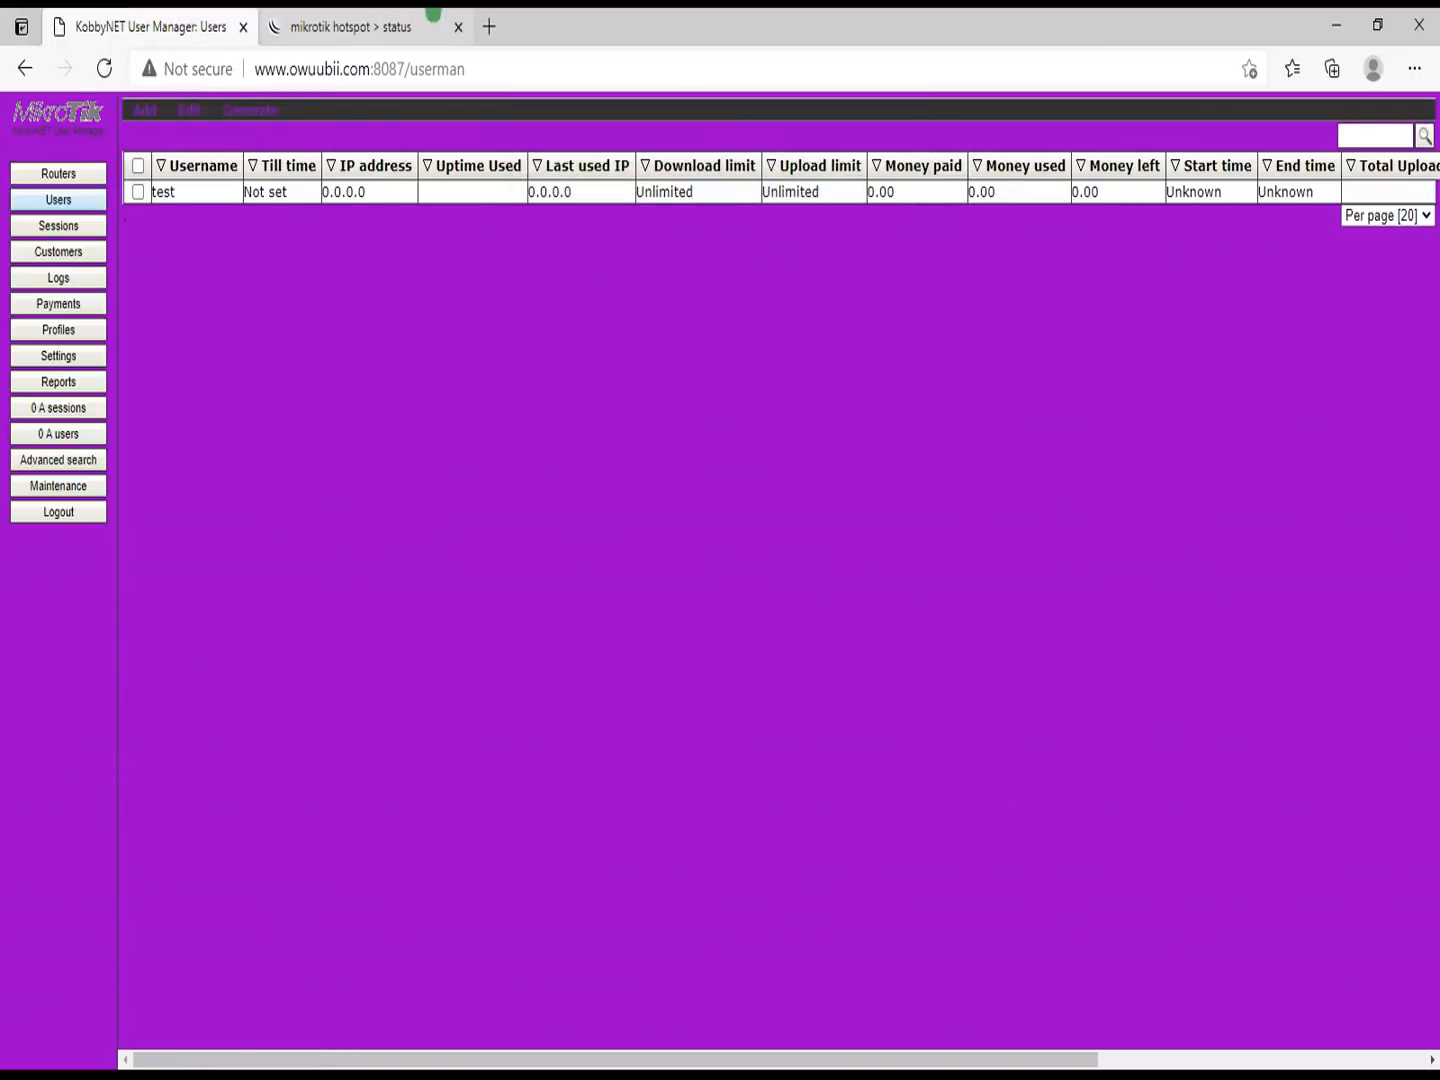
{"action": "left_click", "coordinate": [103, 68]}
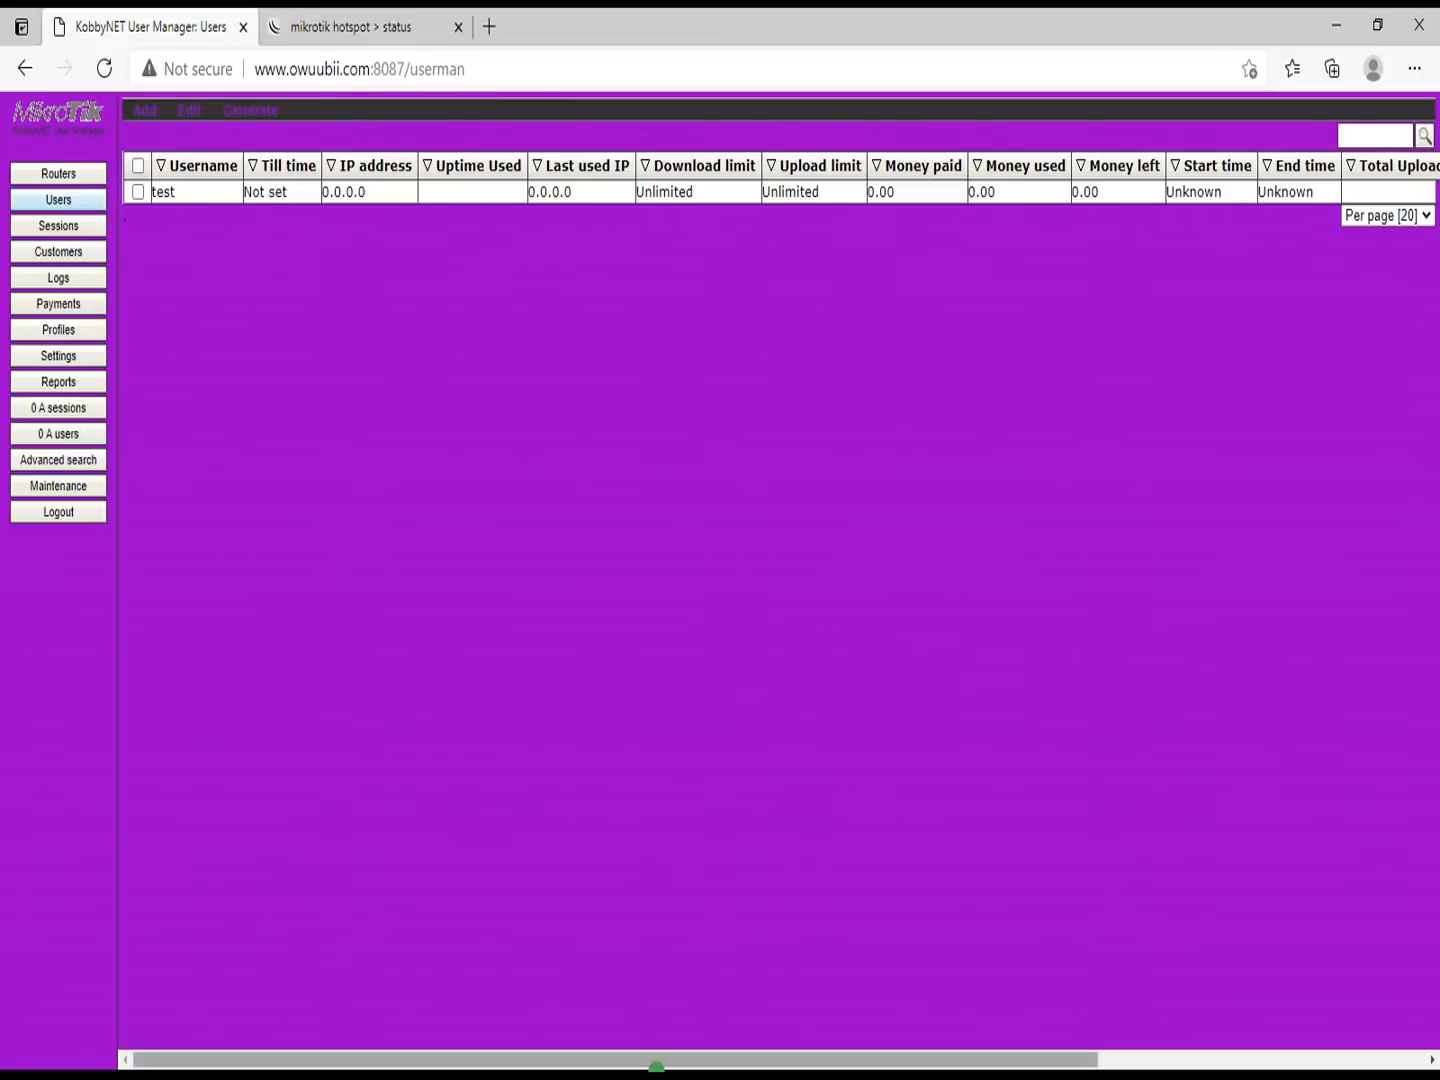
{"action": "key", "text": "super"}
{"action": "mouse_move", "coordinate": [772, 1051]}
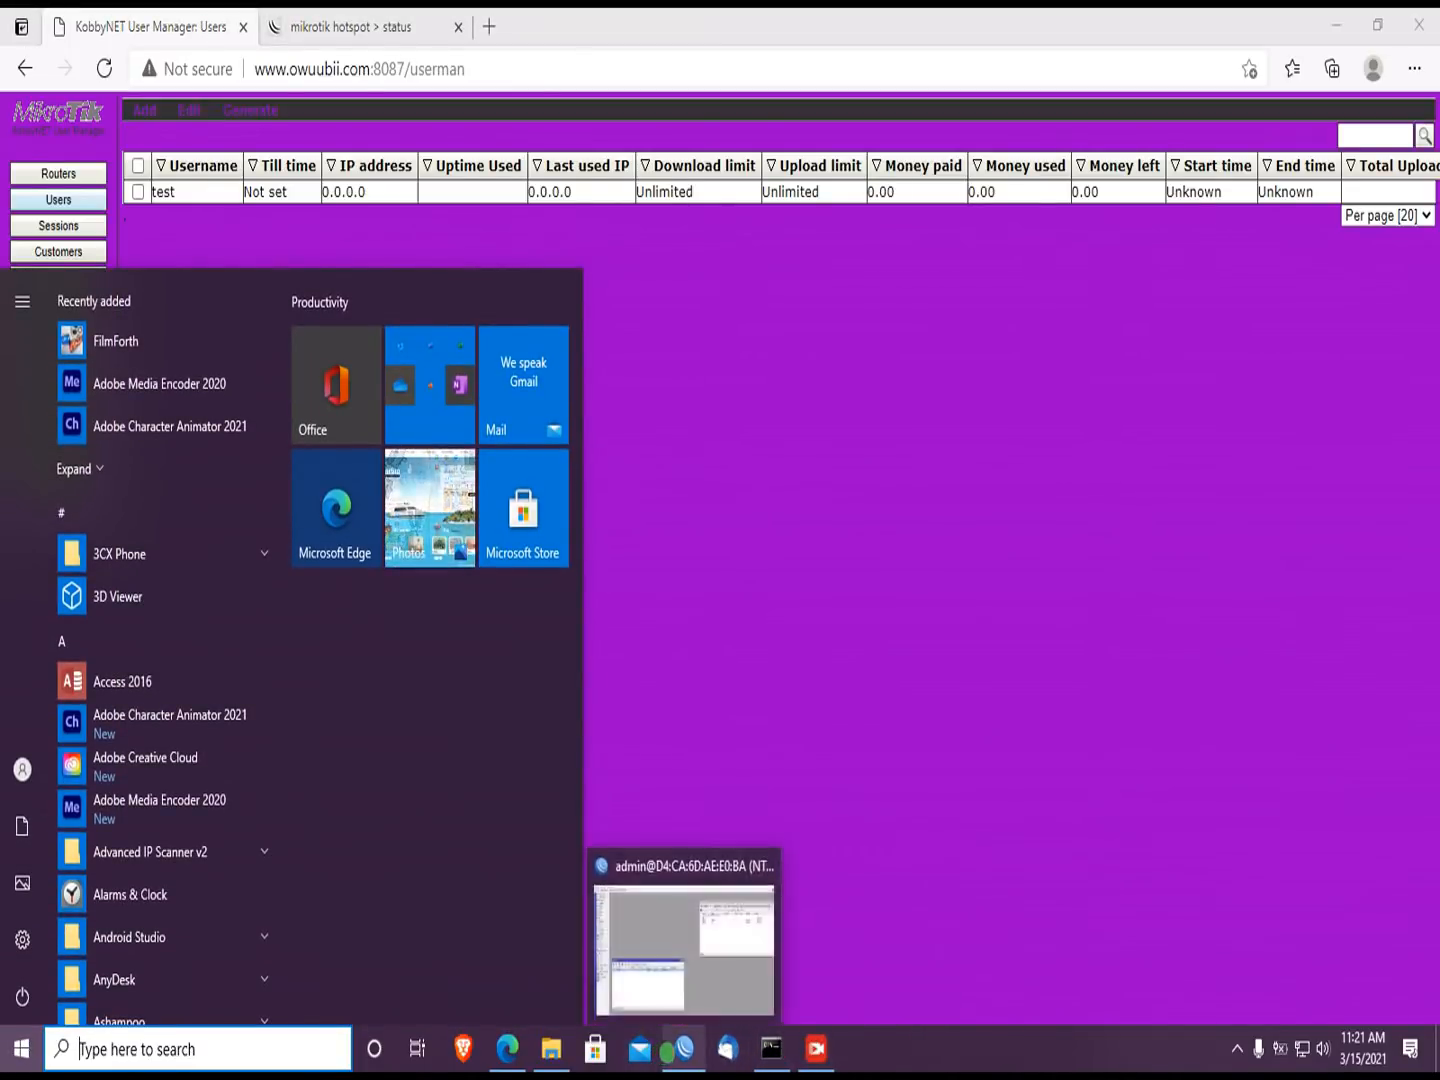
Step: In WinBox, inspect the ether1 DHCP client lease, bound to 192.168.0.100/24
{"action": "left_click", "coordinate": [684, 1048]}
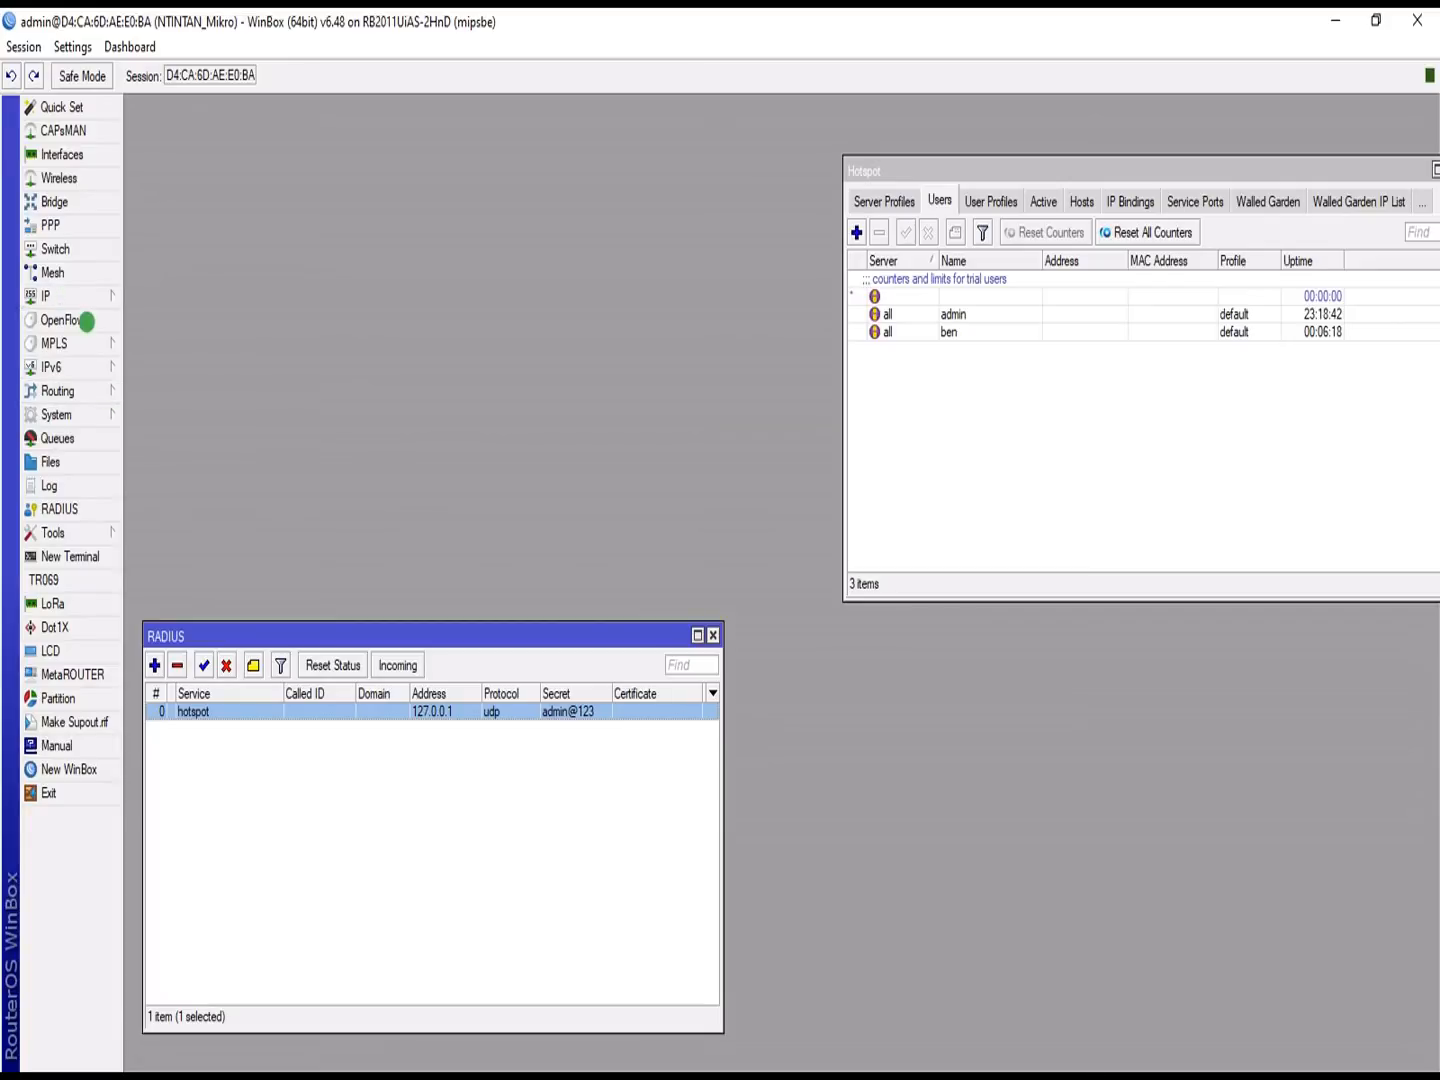
{"action": "left_click", "coordinate": [77, 296]}
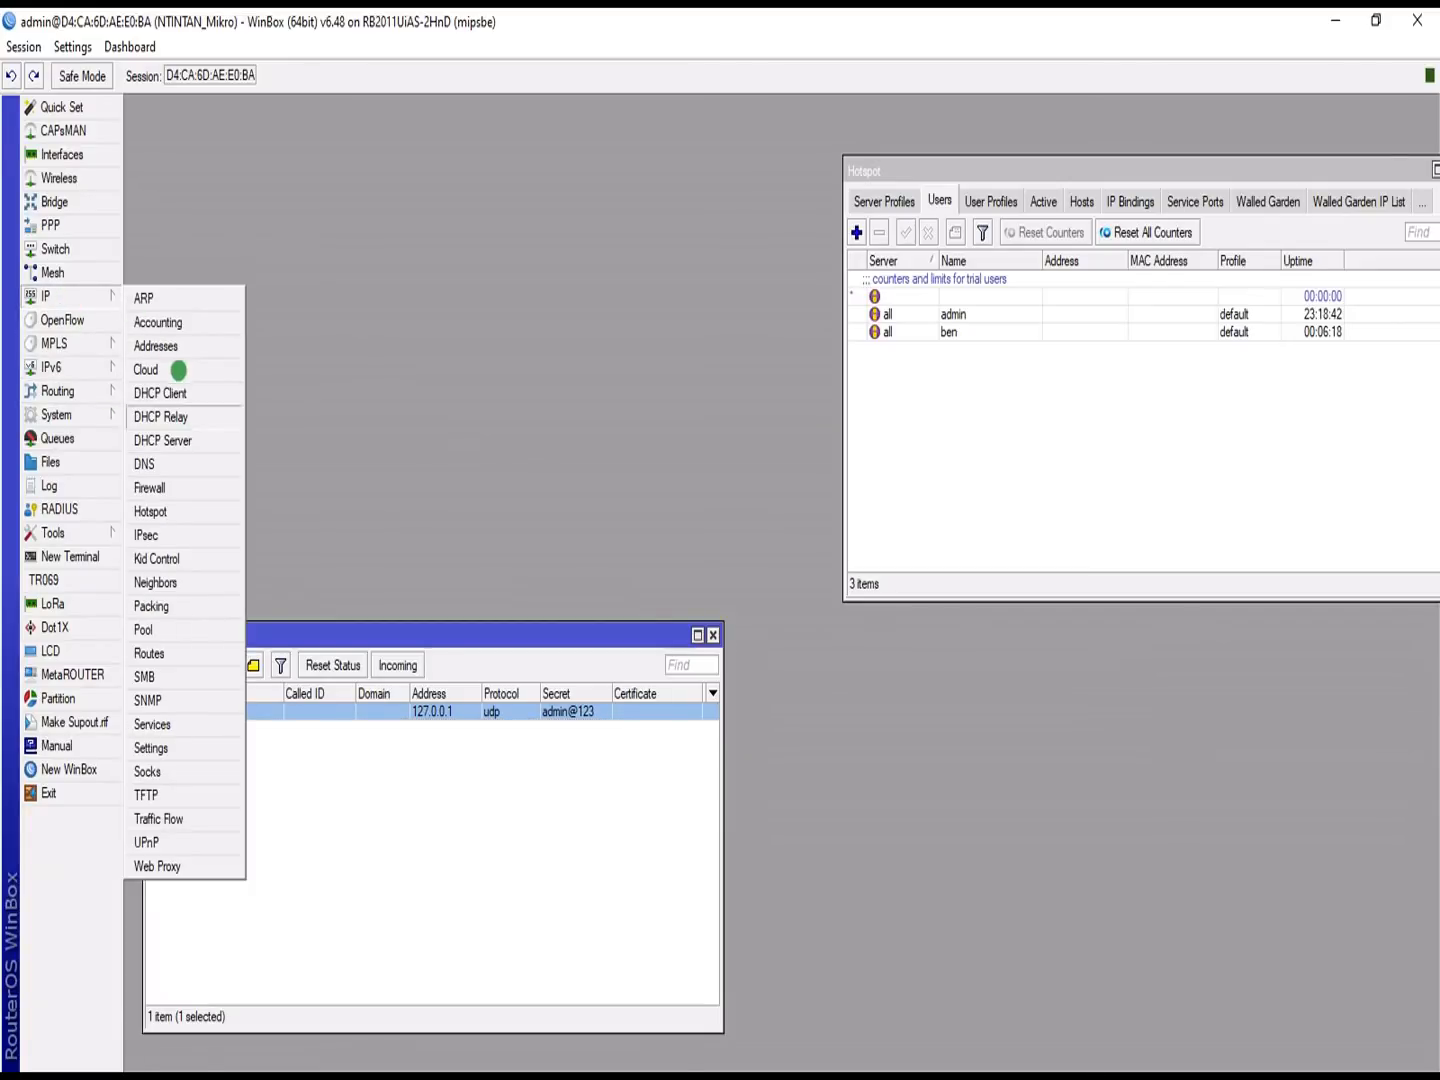
{"action": "left_click", "coordinate": [161, 390]}
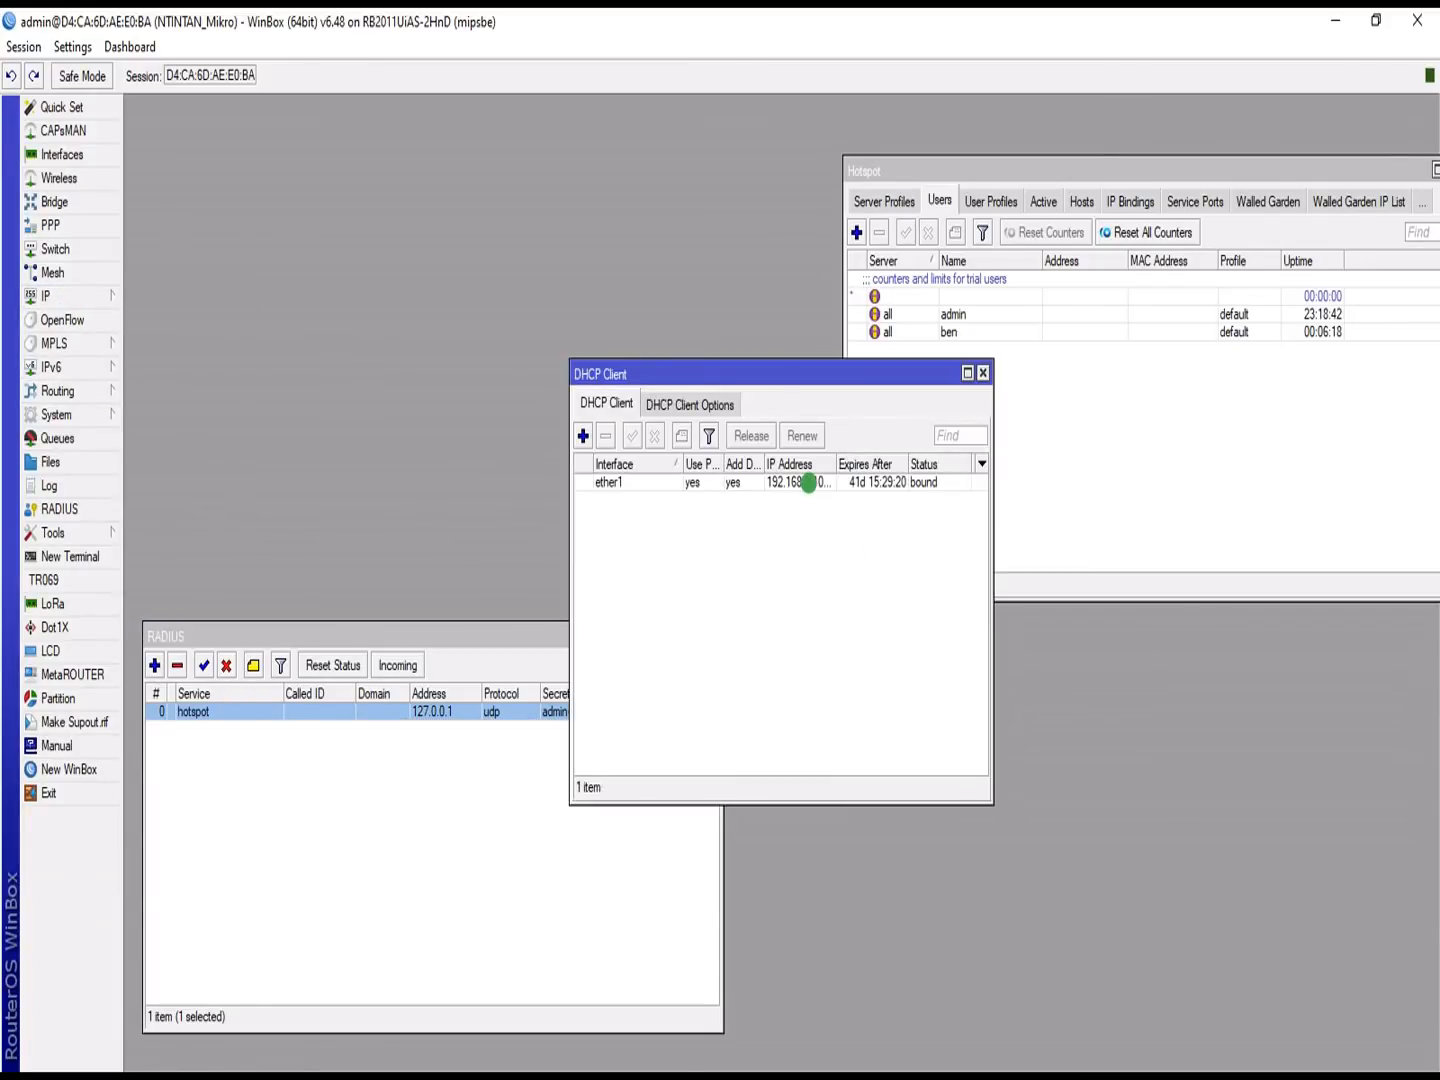
{"action": "left_click", "coordinate": [810, 482]}
{"action": "left_click_drag", "start_coordinate": [840, 464], "coordinate": [858, 464]}
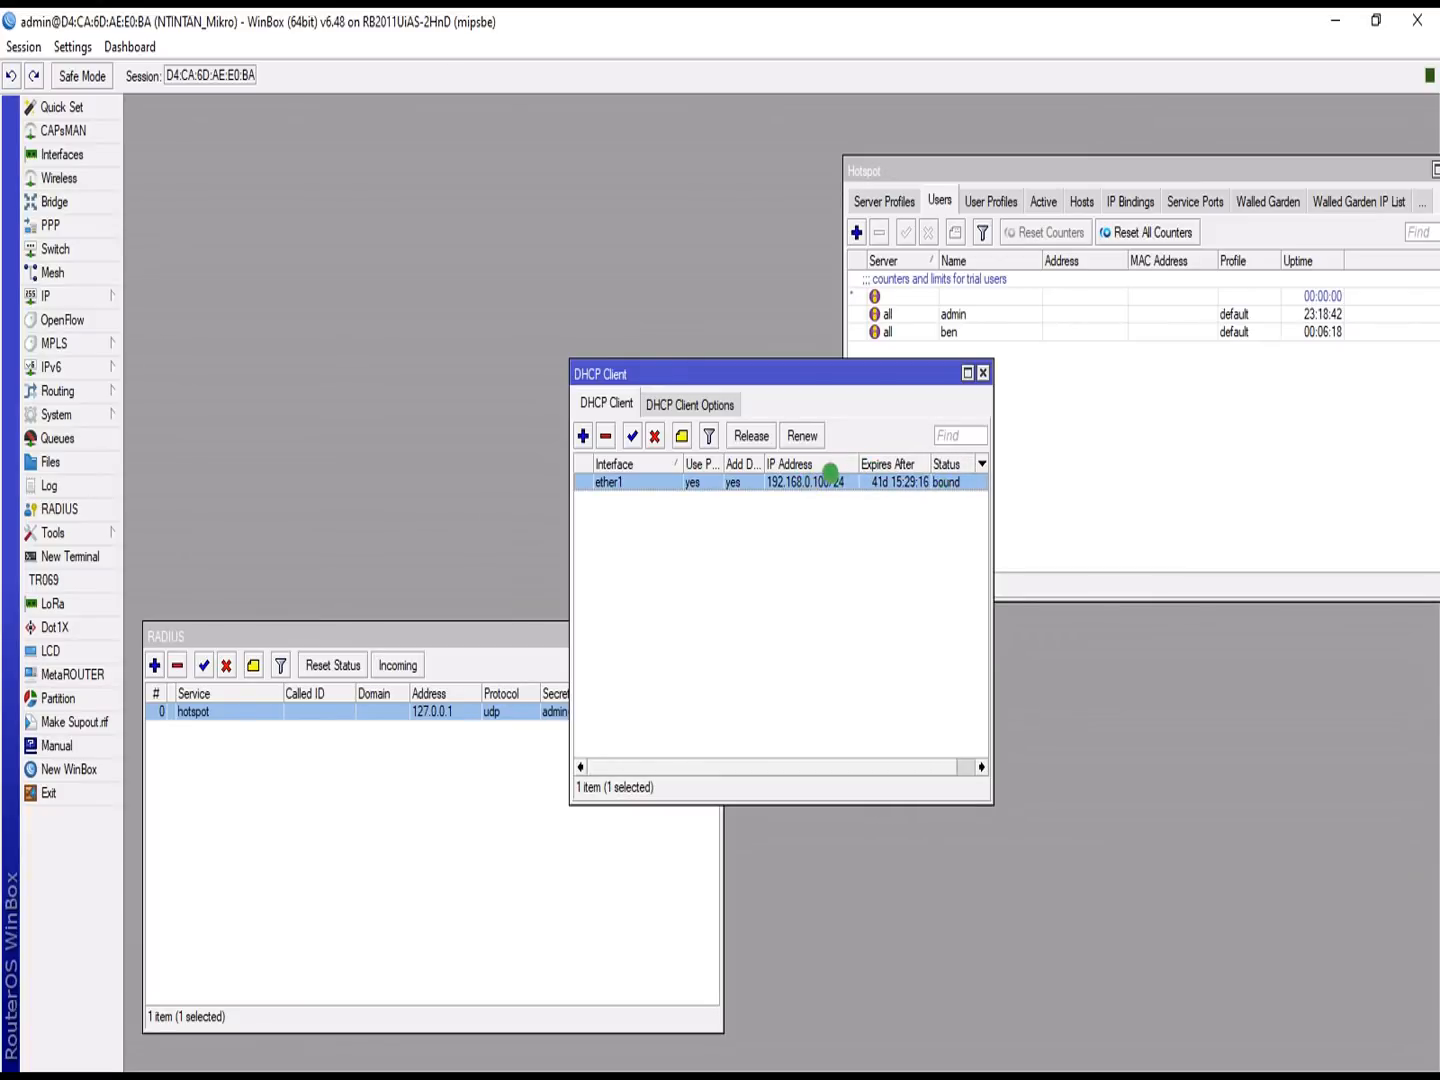
{"action": "double_click", "coordinate": [825, 482]}
{"action": "left_click", "coordinate": [709, 436]}
{"action": "left_click", "coordinate": [736, 438]}
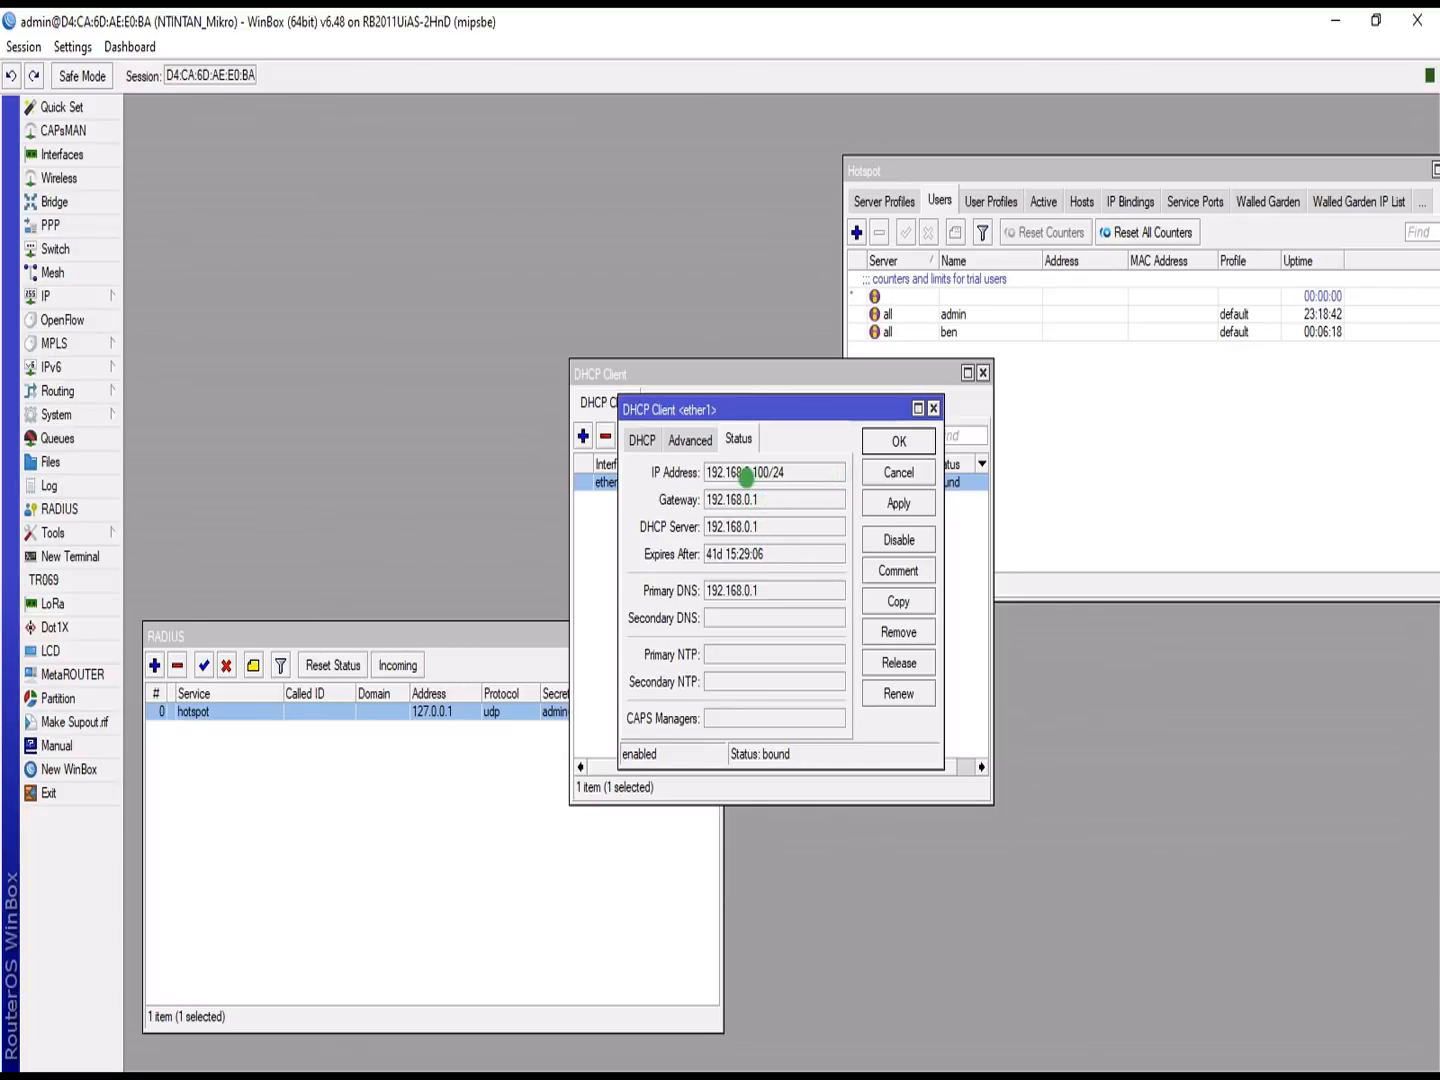
{"action": "left_click", "coordinate": [933, 408]}
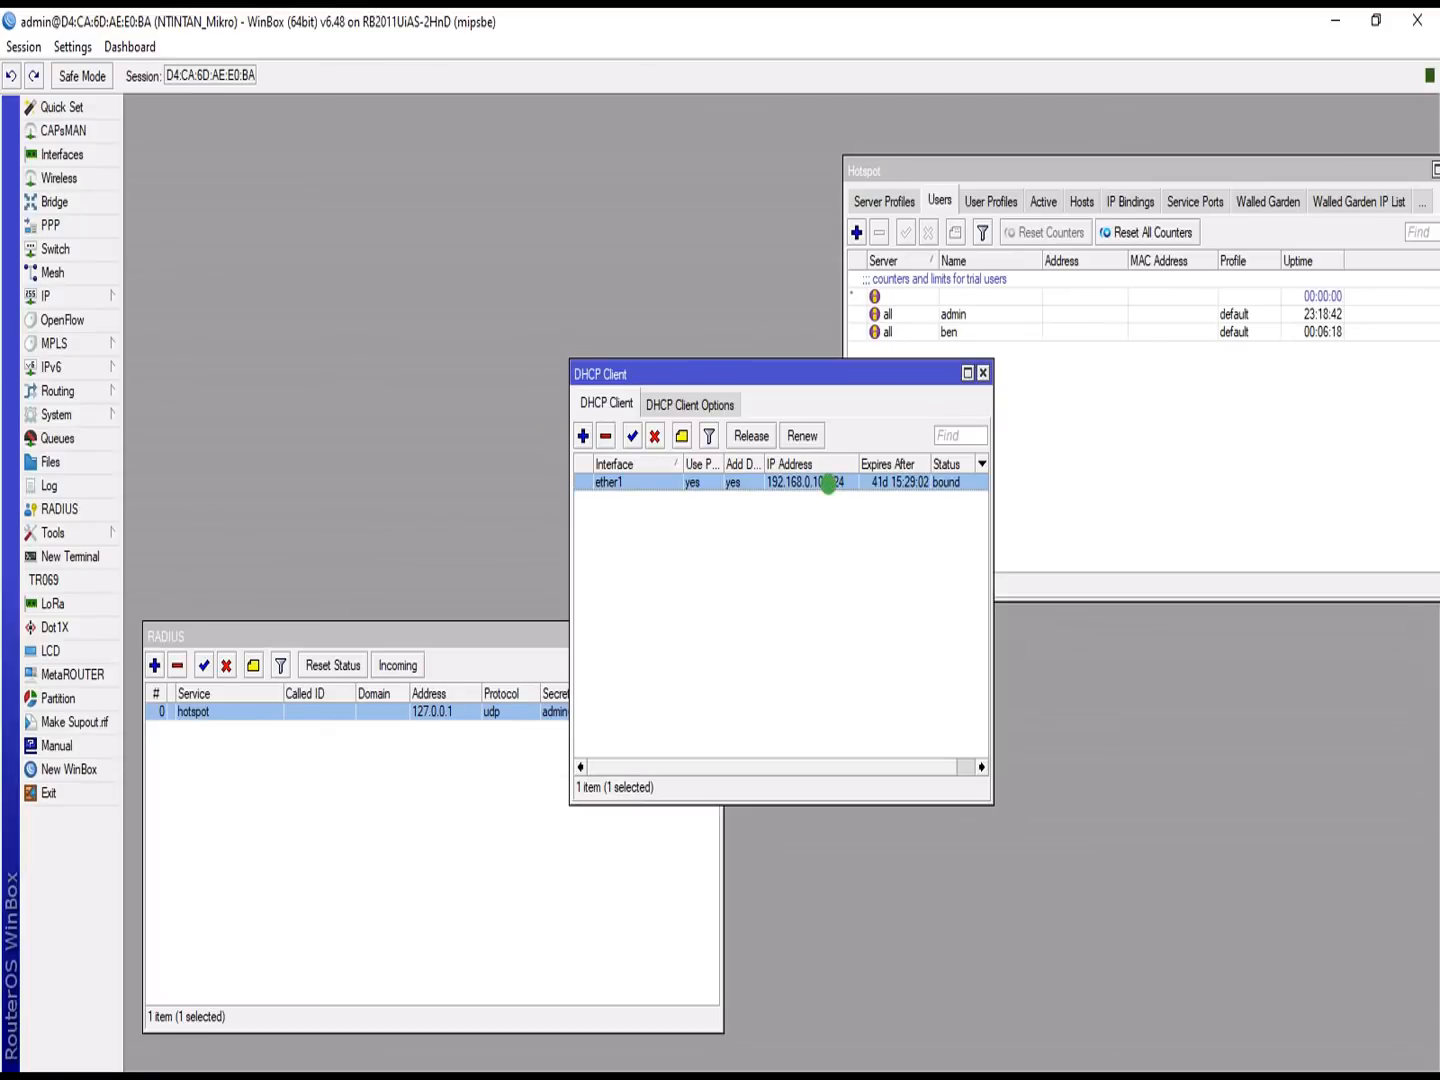
Step: Clear the selection and slide the DHCP Client window to the right beside RADIUS
{"action": "mouse_move", "coordinate": [828, 483]}
{"action": "left_click", "coordinate": [790, 552]}
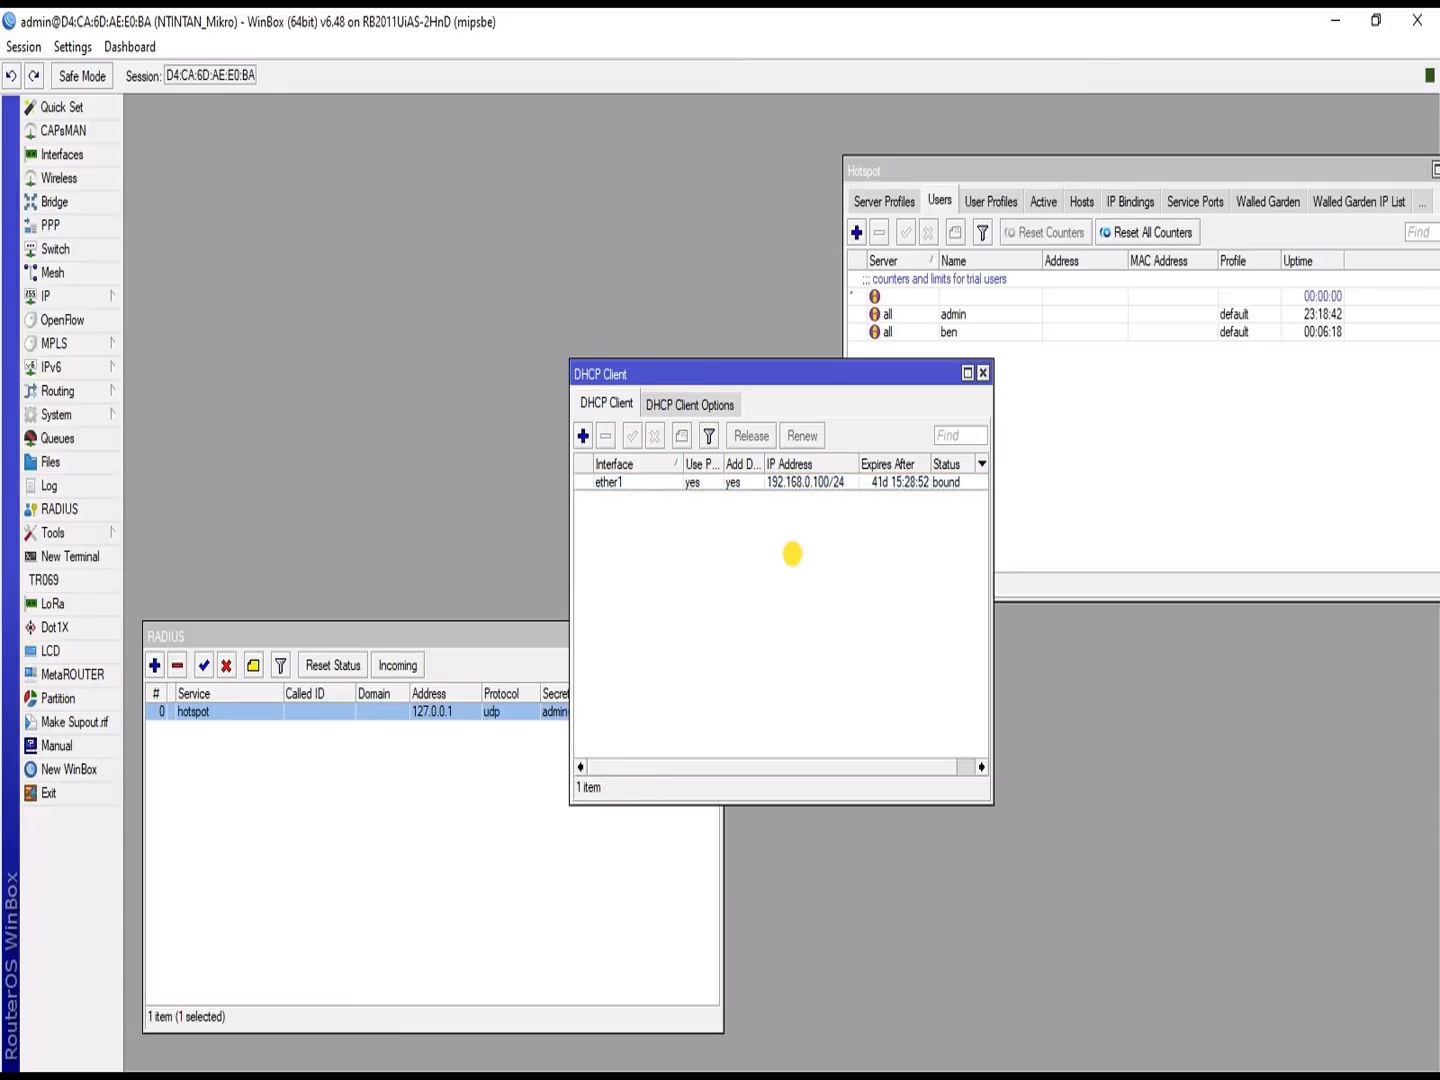
{"action": "key", "text": "super"}
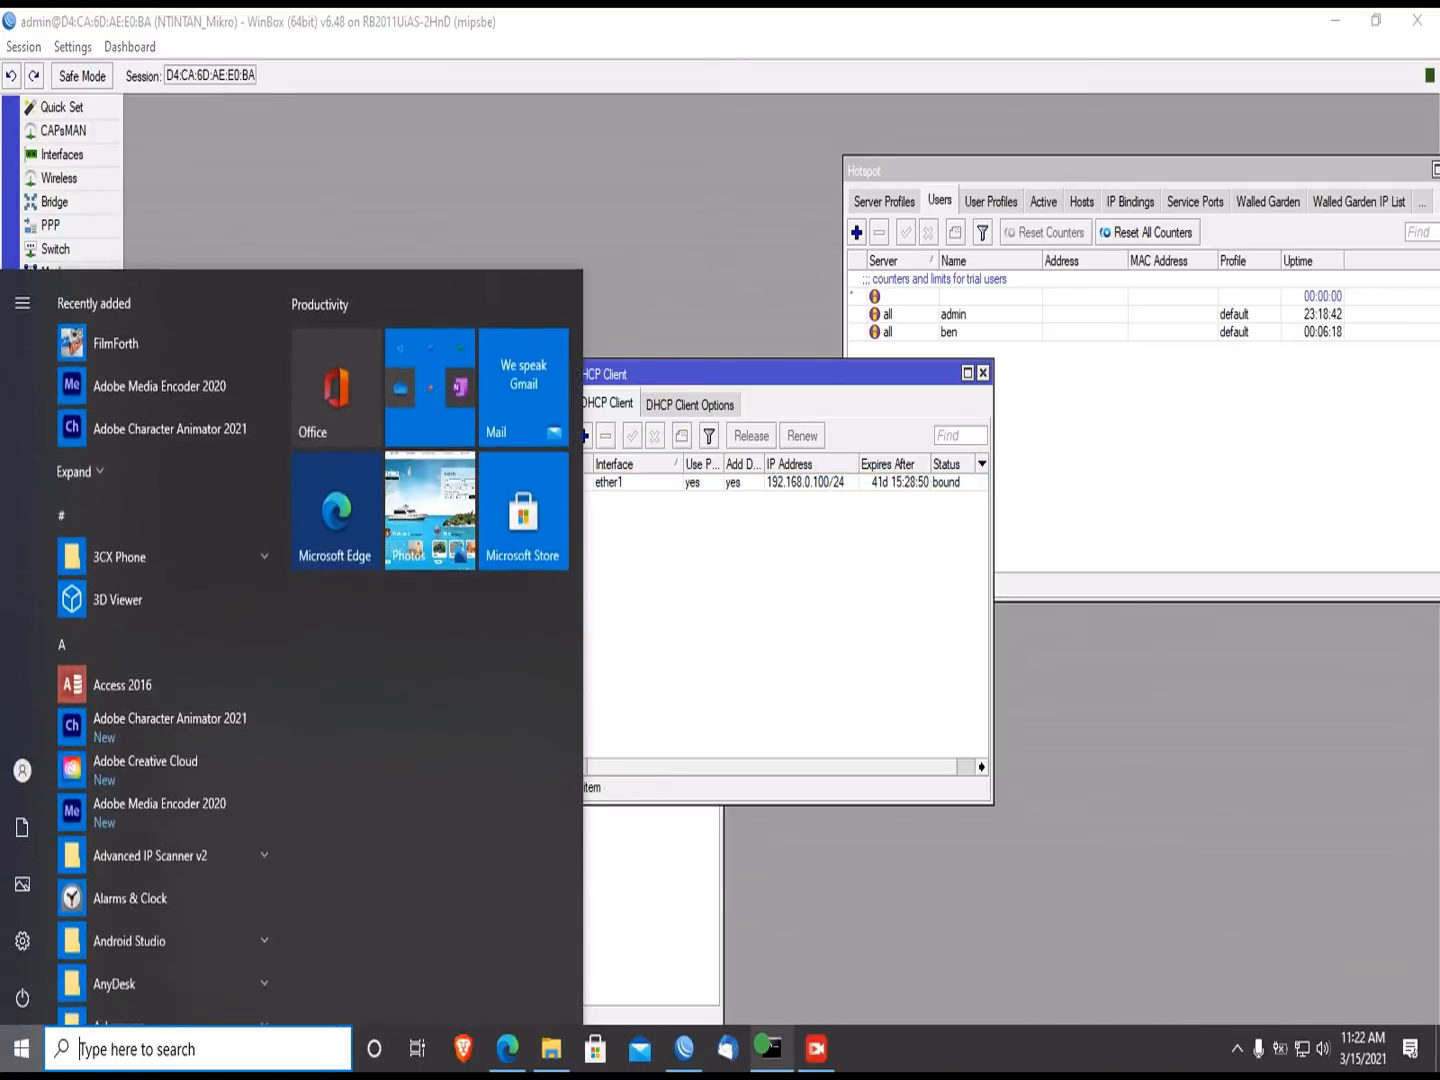
{"action": "left_click", "coordinate": [772, 691]}
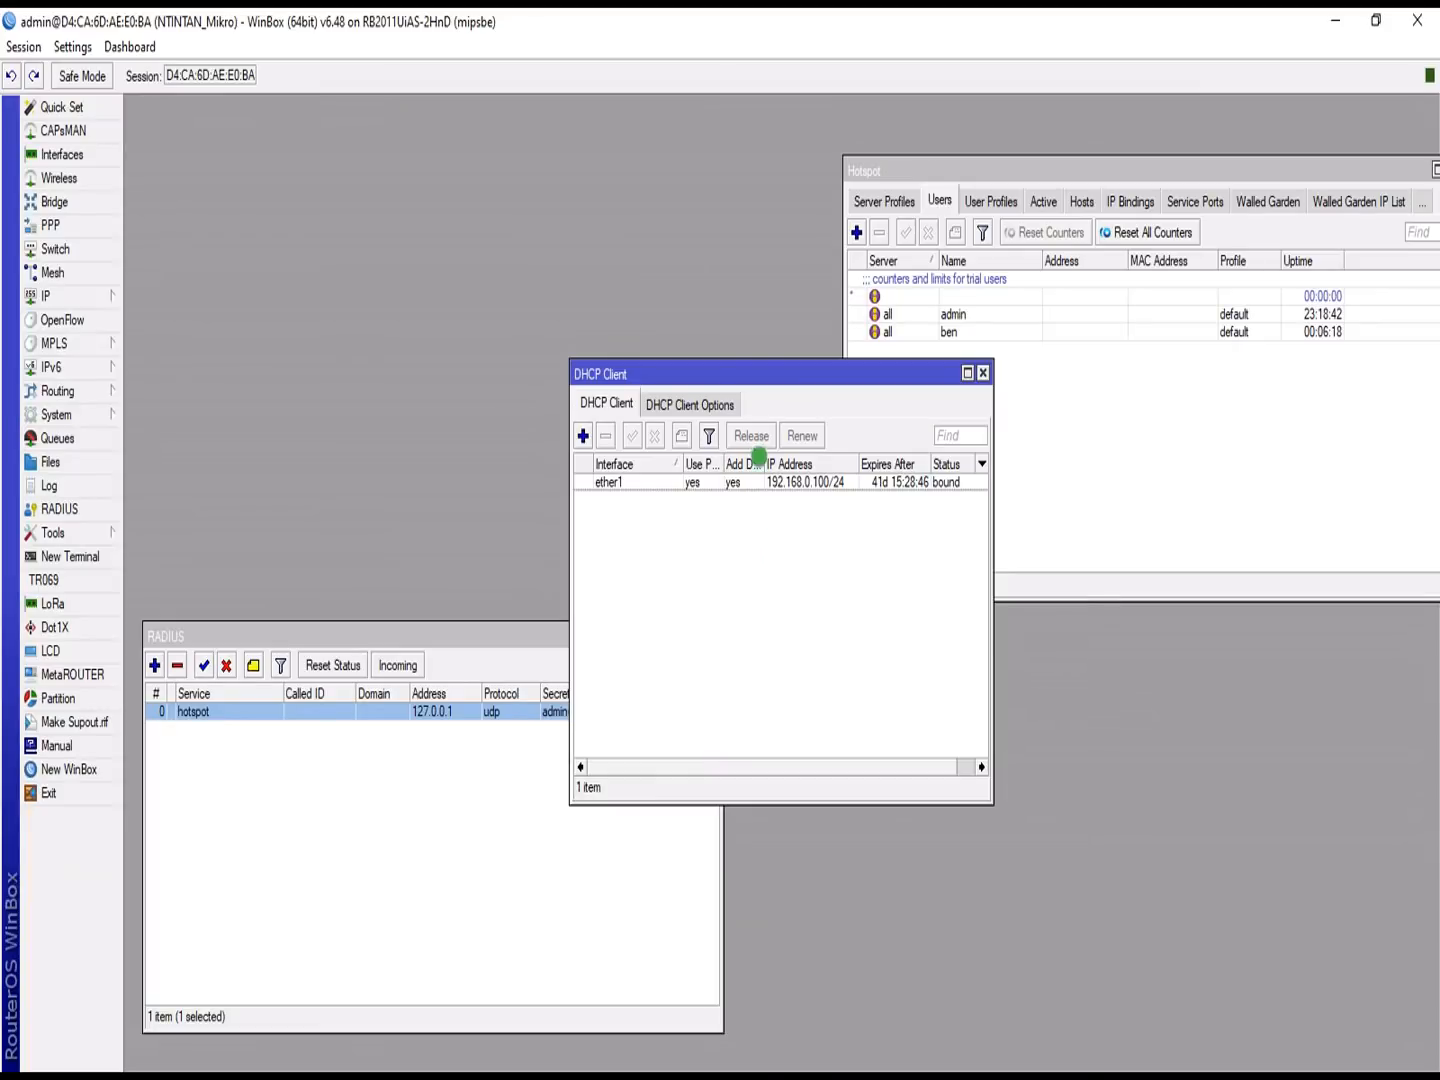
{"action": "left_click_drag", "start_coordinate": [757, 374], "coordinate": [922, 373]}
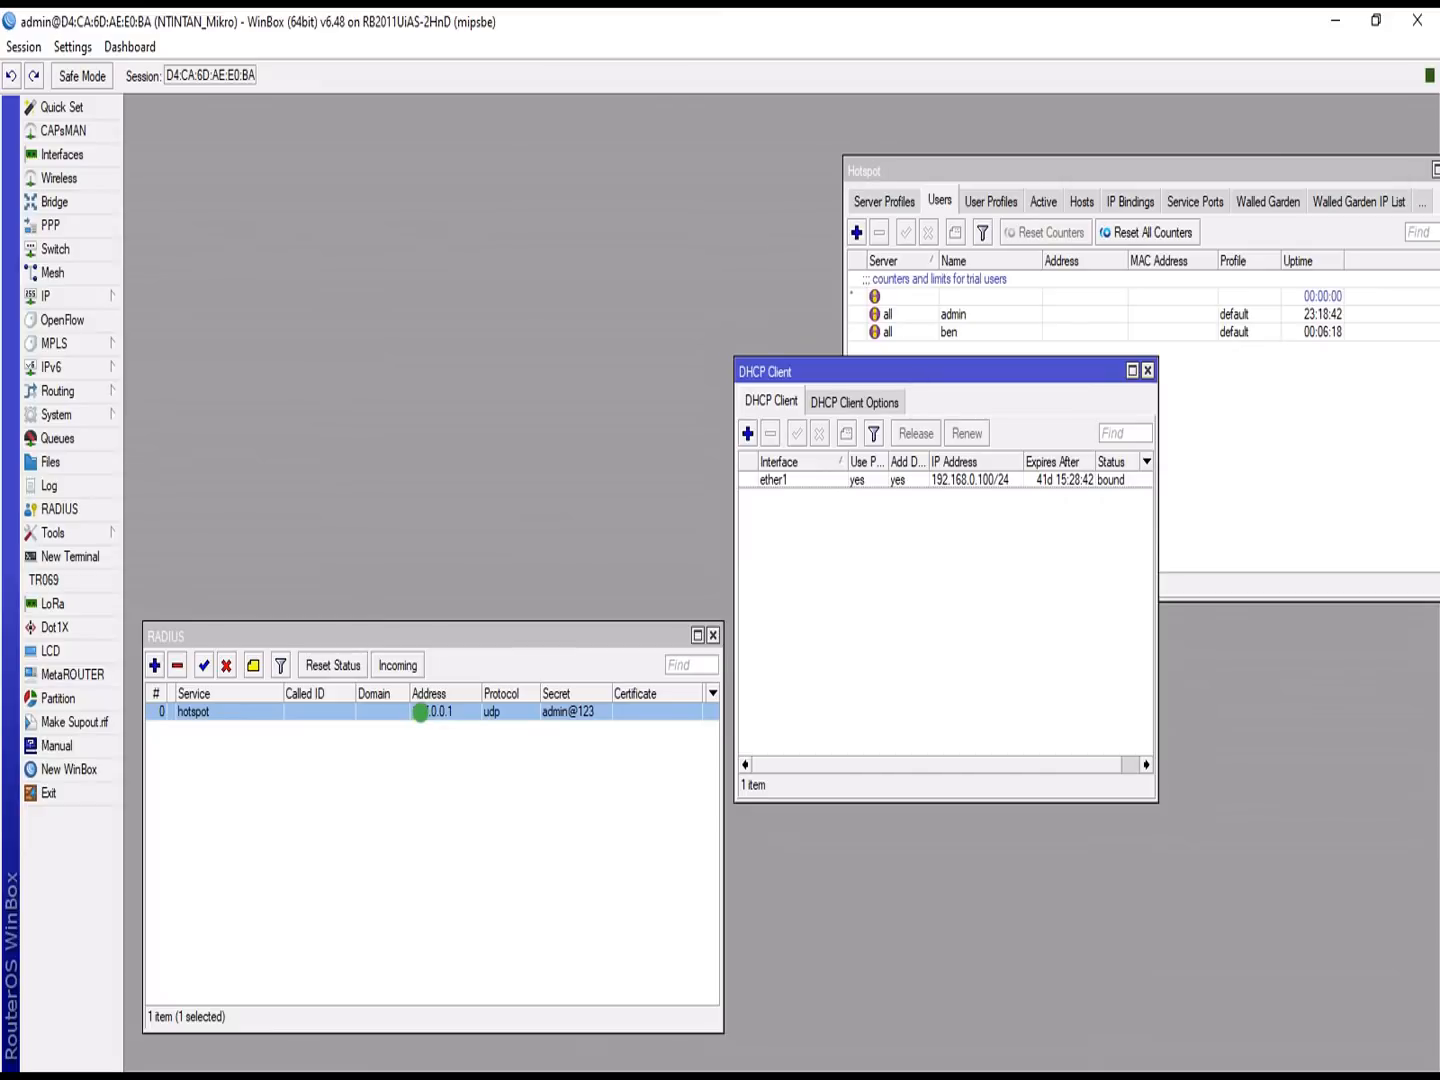
Step: Change the hotspot RADIUS server address from 127.0.0.1 to 192.168.0.100 and apply it
{"action": "double_click", "coordinate": [421, 711]}
{"action": "left_click_drag", "start_coordinate": [751, 320], "coordinate": [322, 368]}
{"action": "left_click_drag", "start_coordinate": [329, 598], "coordinate": [163, 602]}
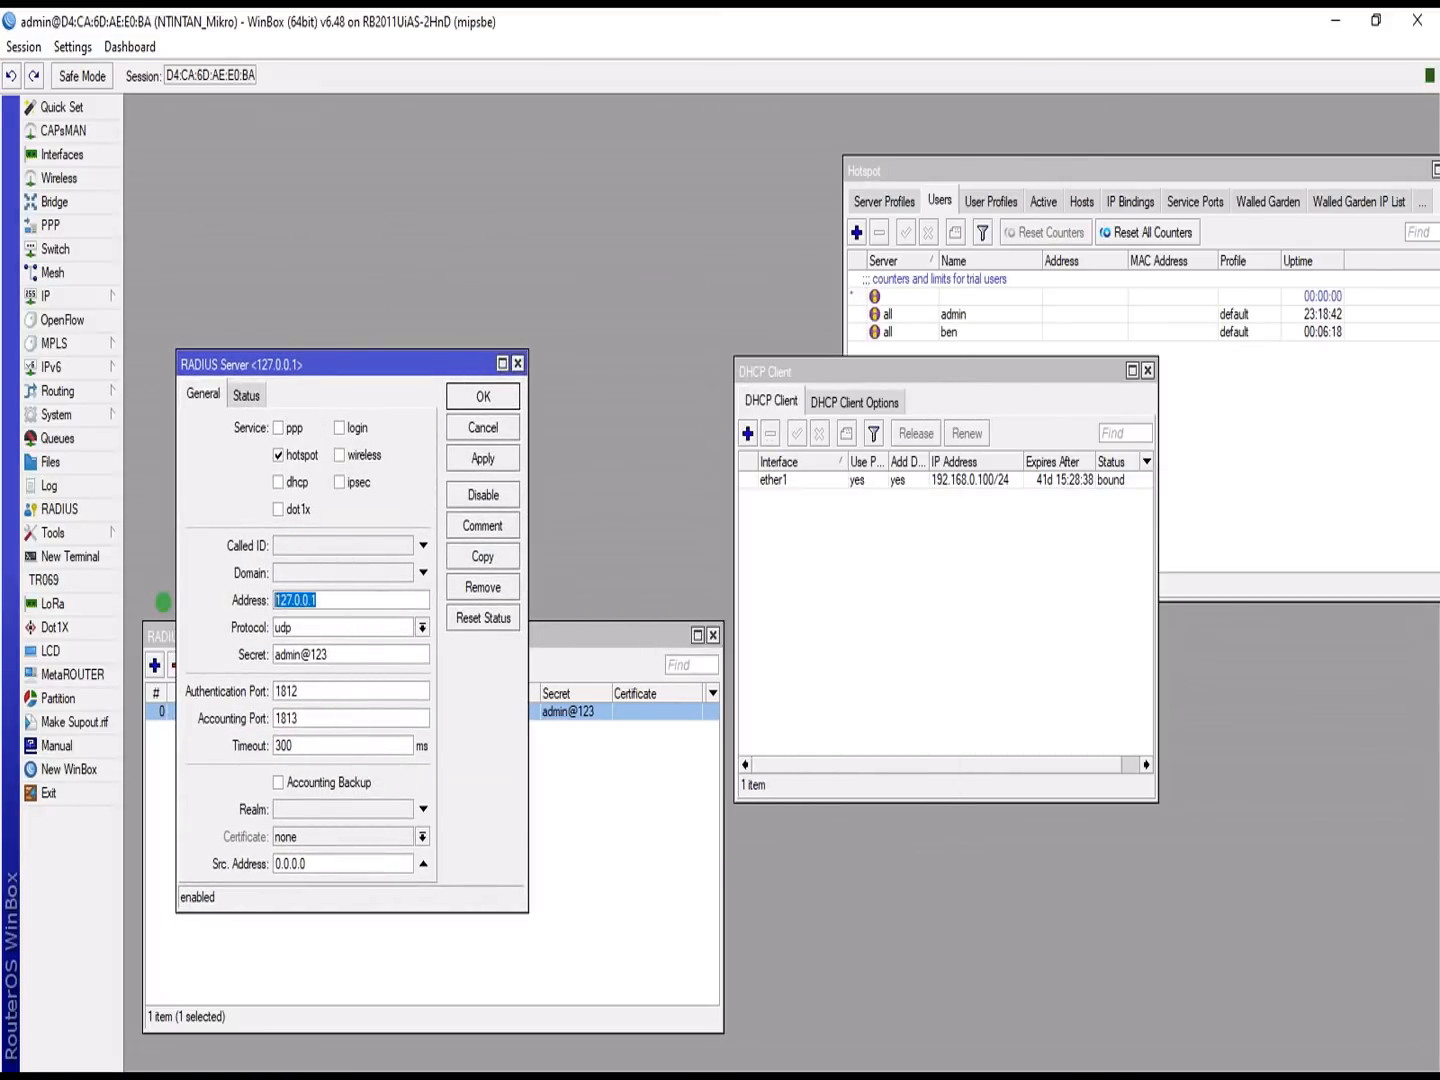
{"action": "type", "text": "192.168"}
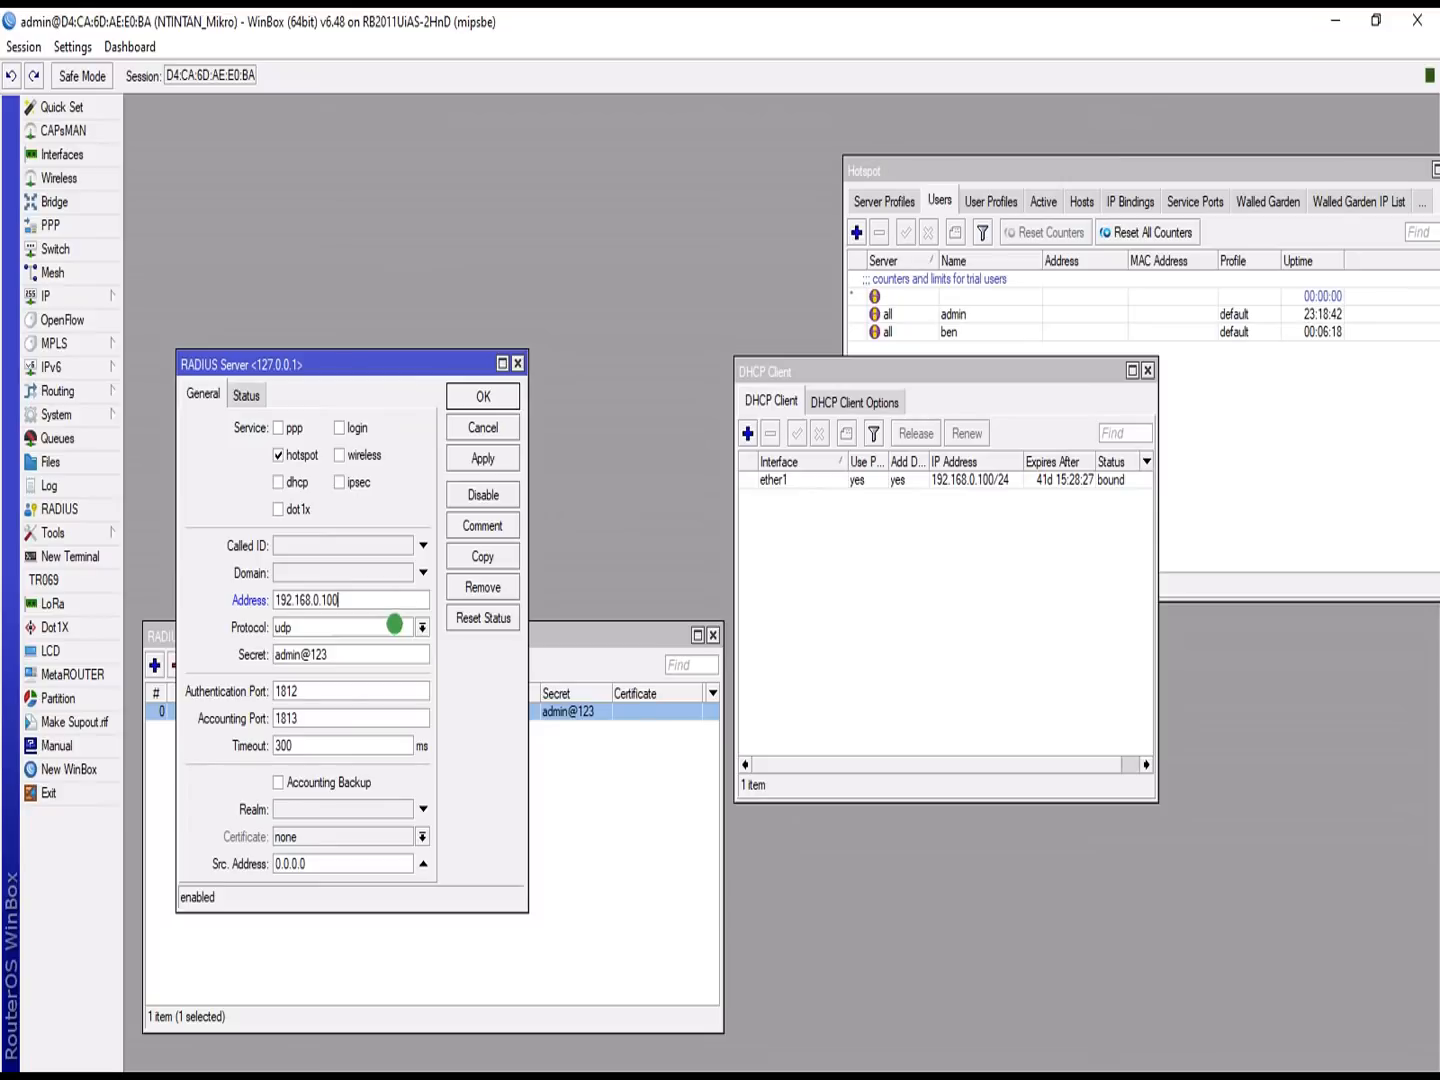
{"action": "left_click", "coordinate": [483, 456]}
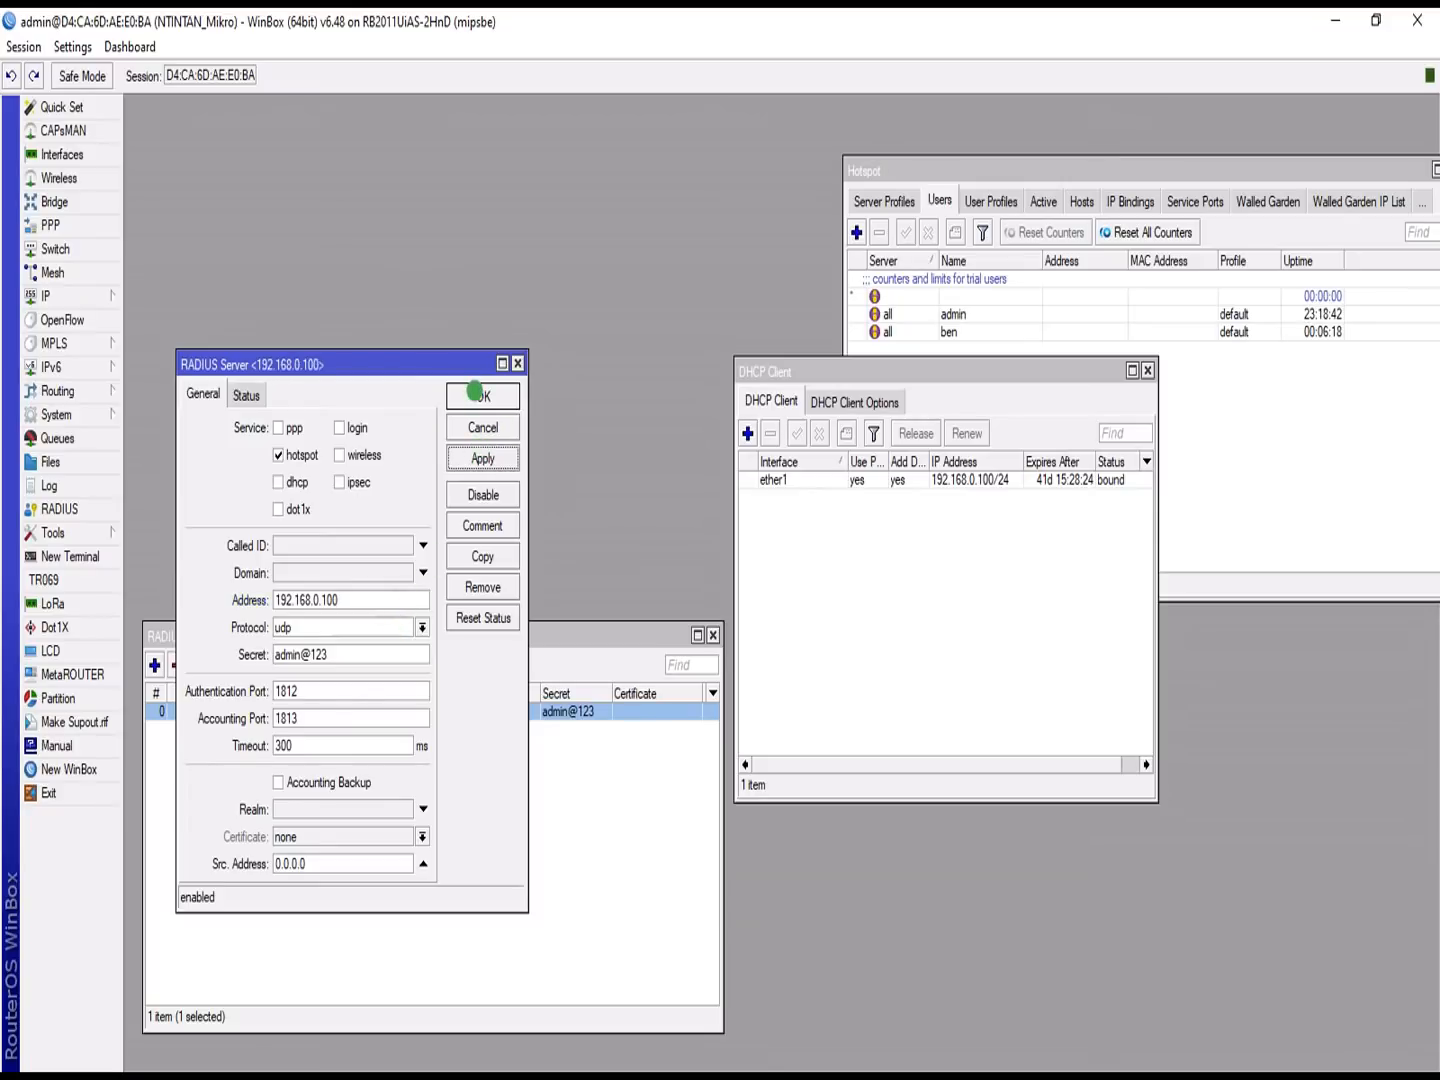
{"action": "left_click", "coordinate": [476, 391]}
{"action": "left_click", "coordinate": [891, 630]}
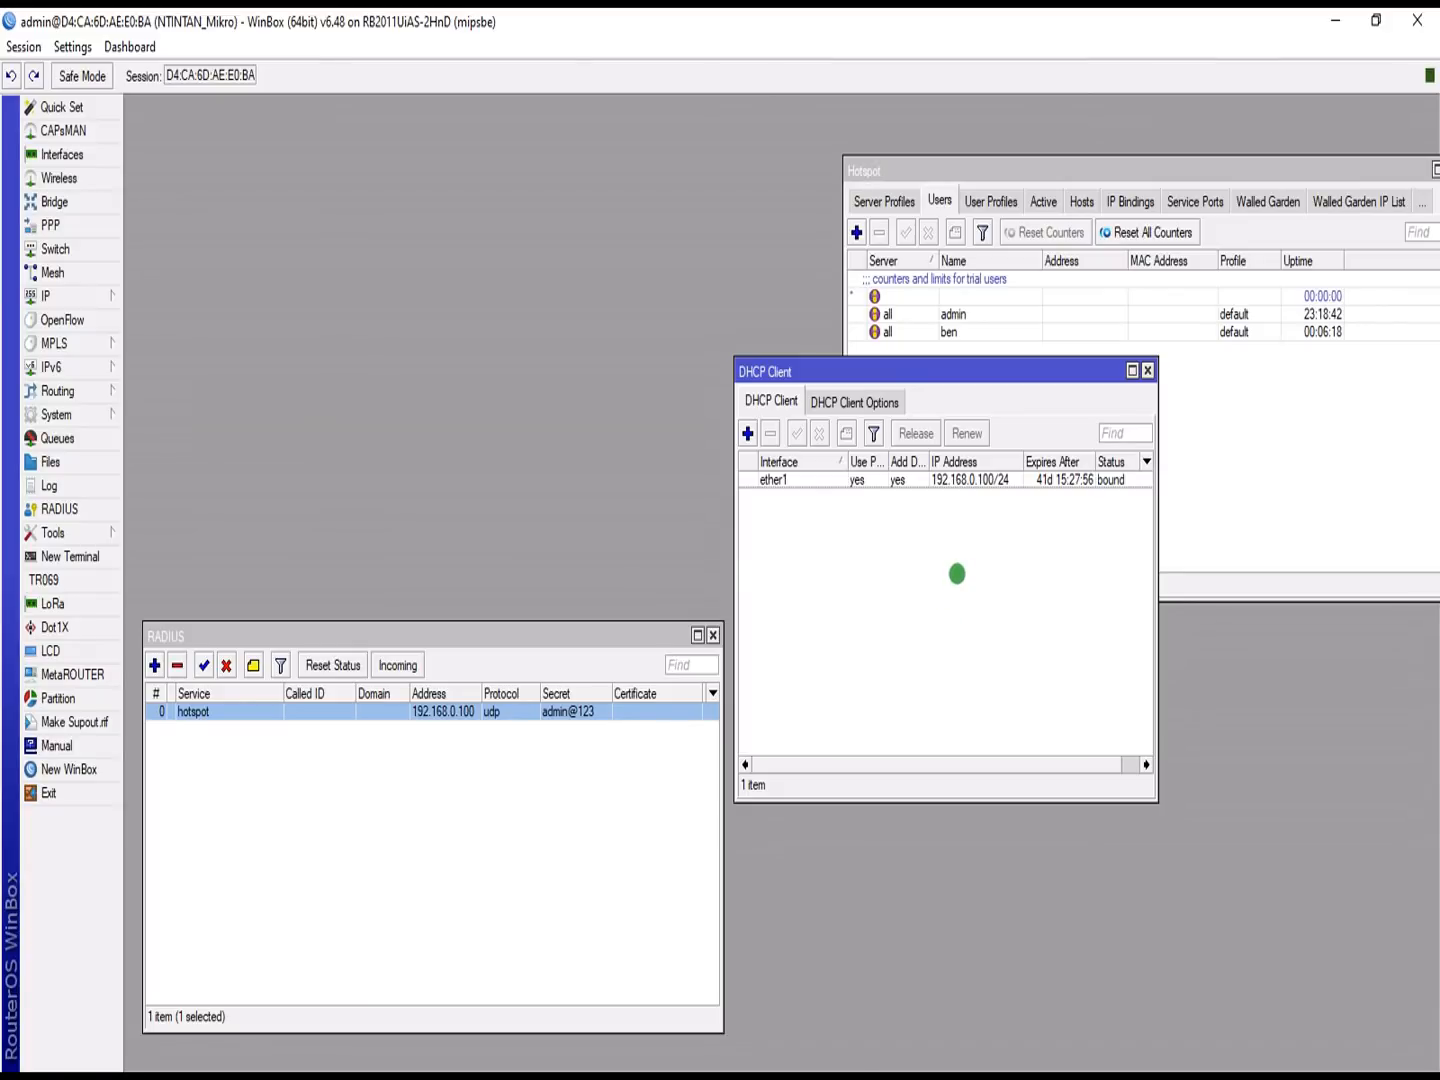
Step: In Edge, open a new tab and load the router admin page at 192.168.0.1
{"action": "key", "text": "super"}
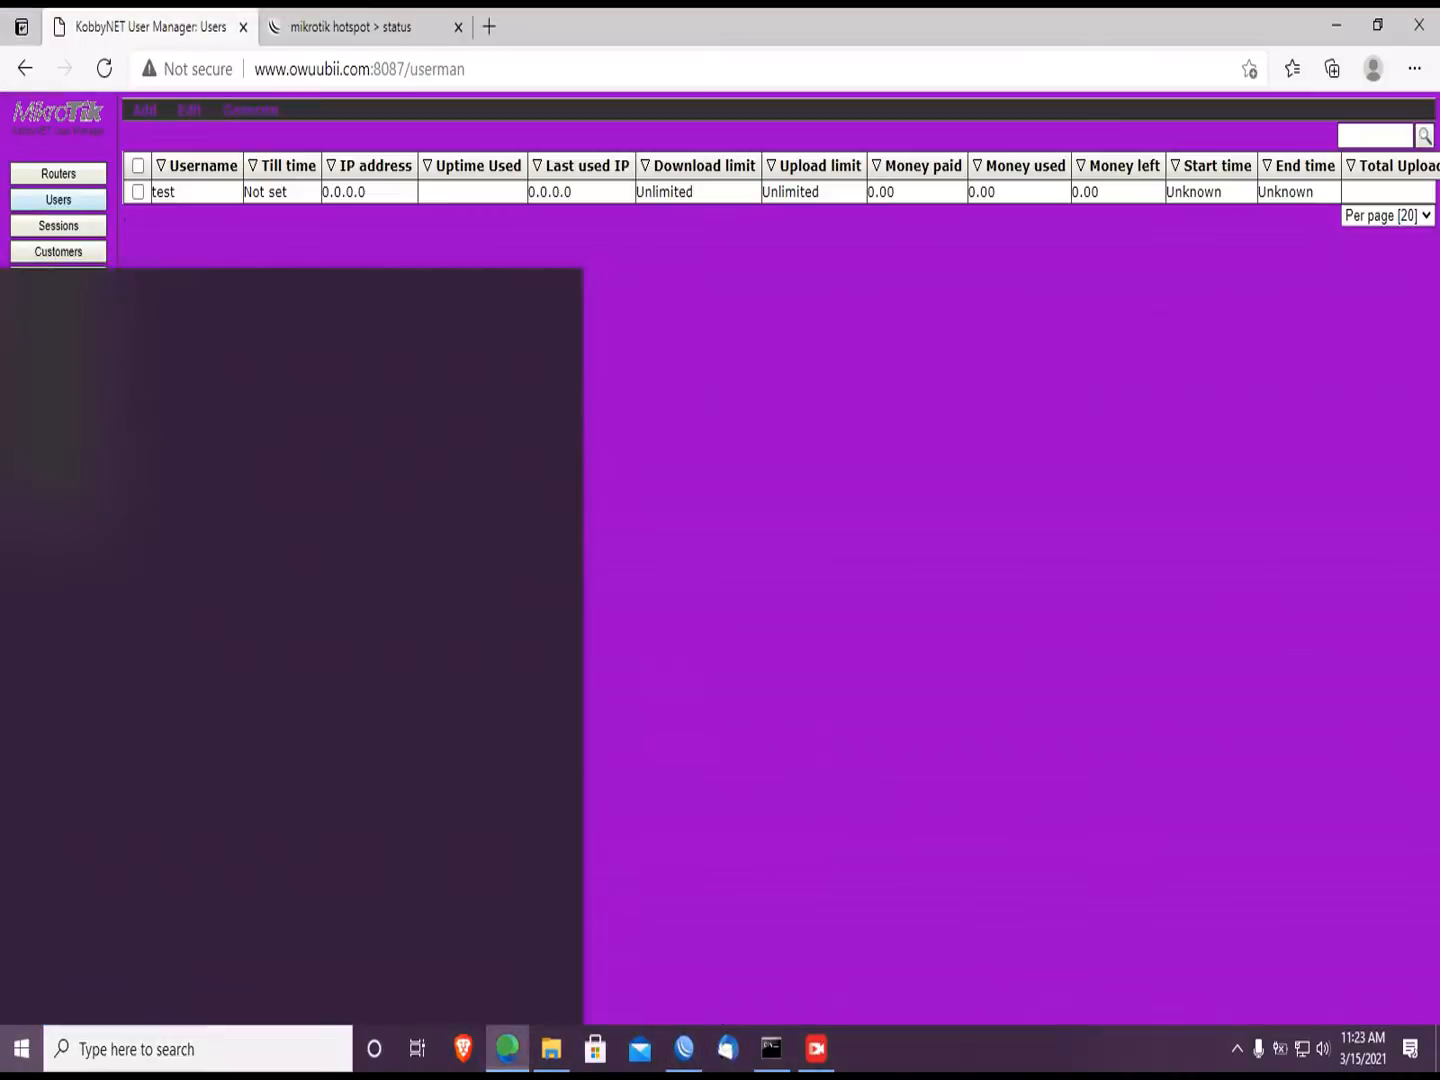
{"action": "left_click", "coordinate": [507, 1048]}
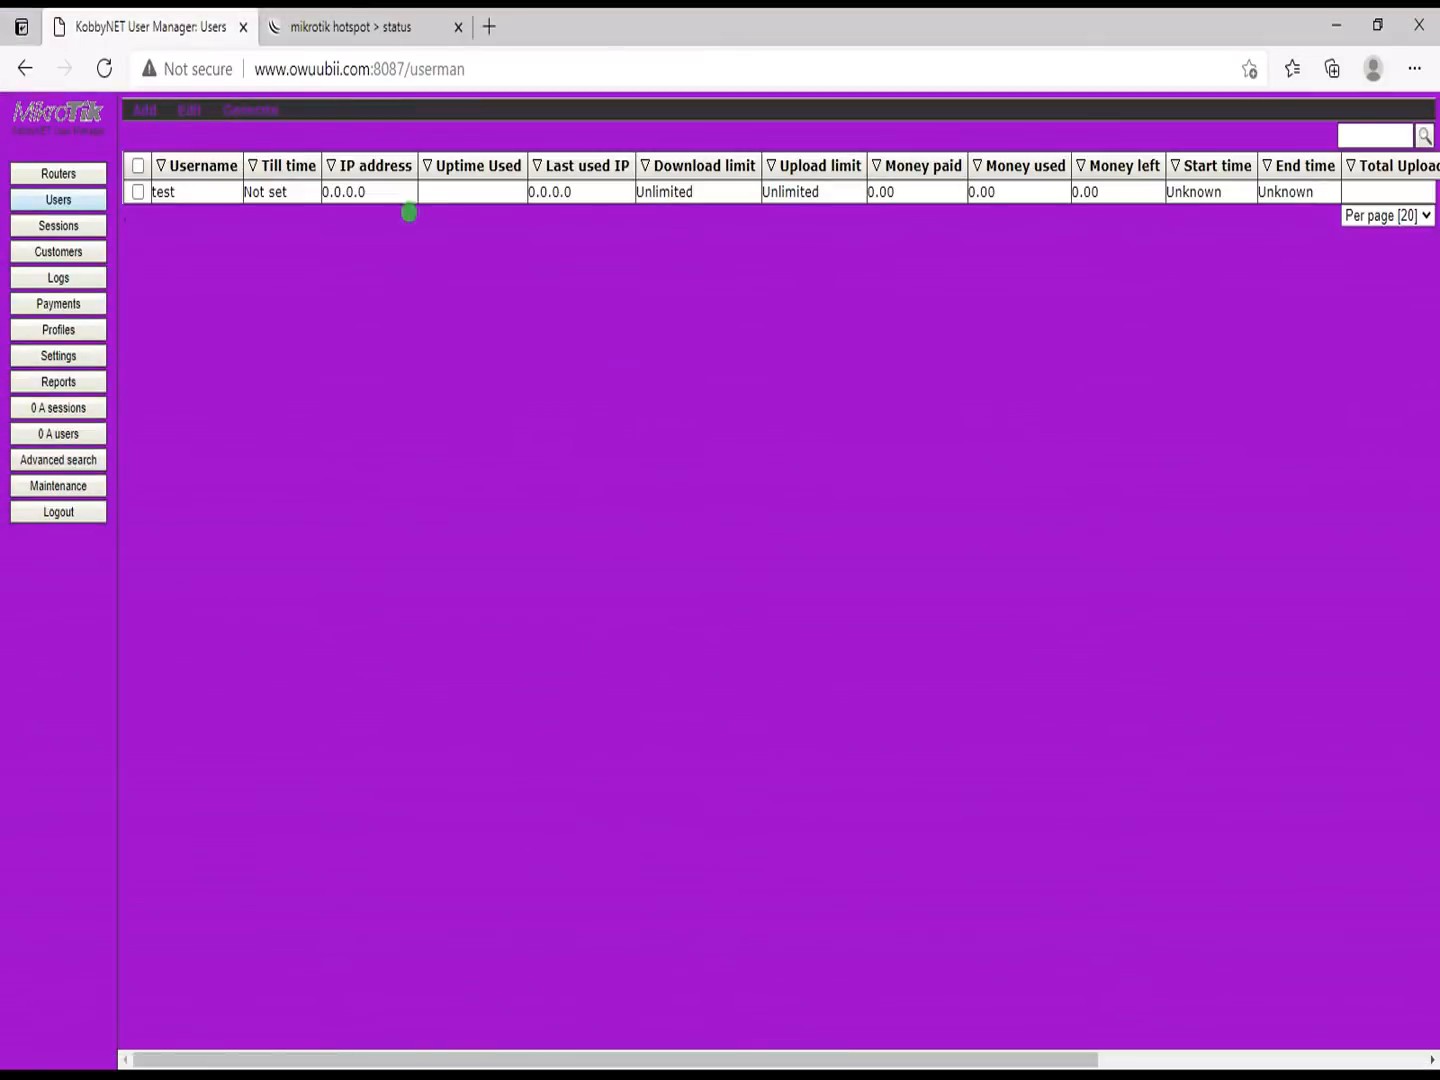
{"action": "left_click", "coordinate": [383, 14]}
{"action": "left_click", "coordinate": [489, 26]}
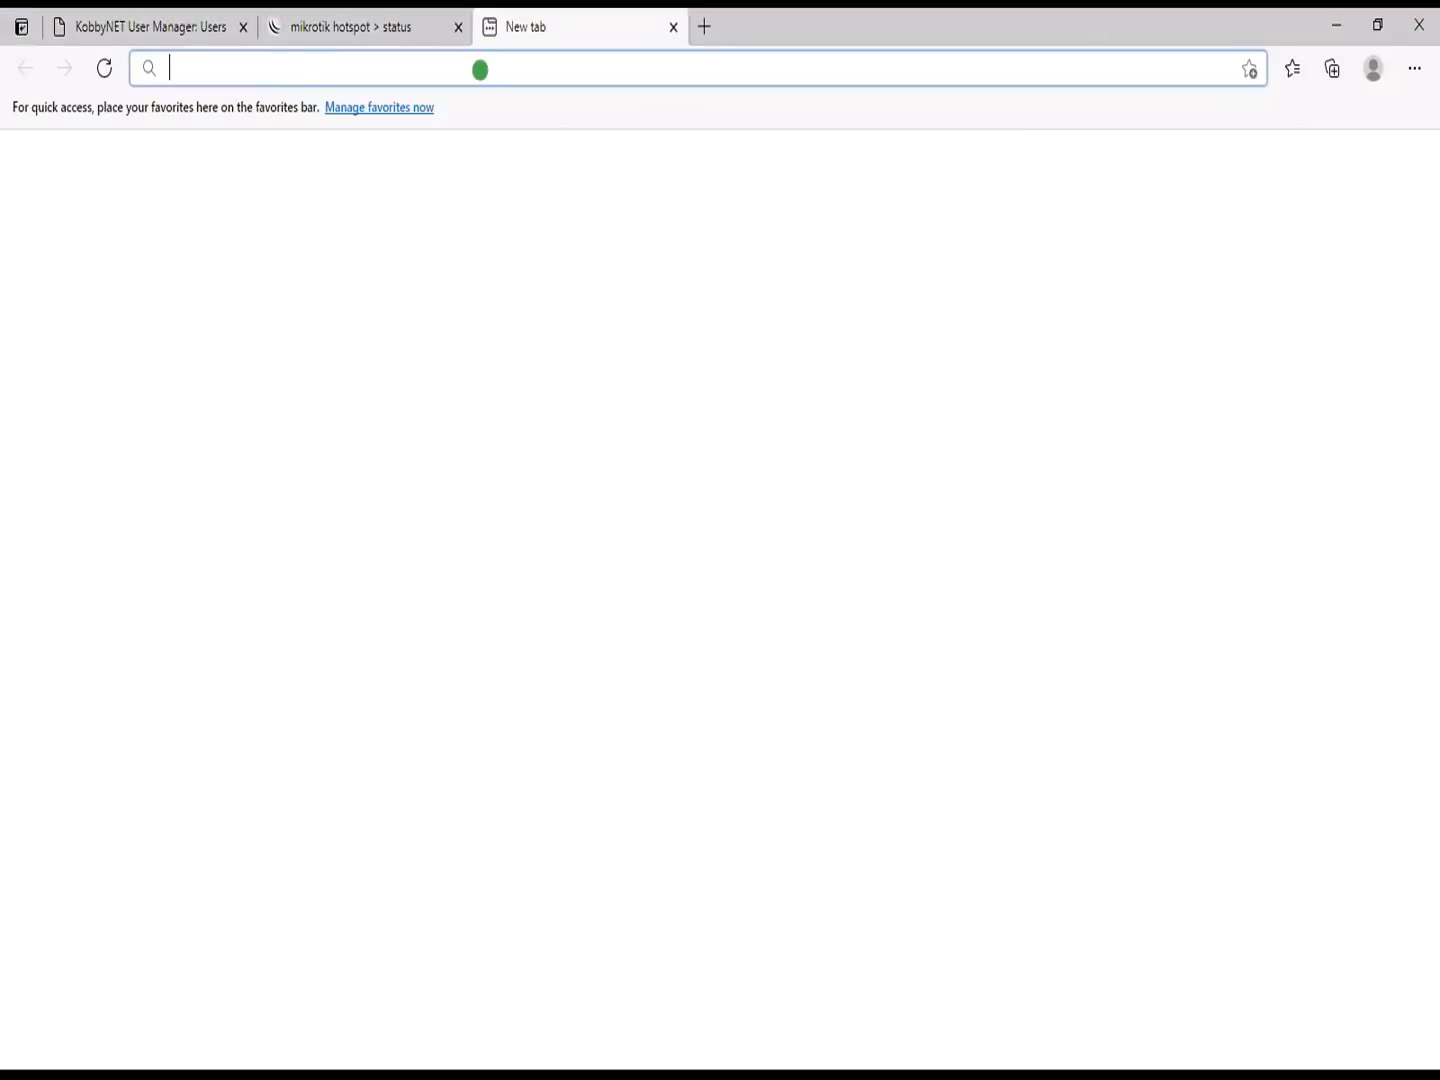
{"action": "type", "text": "192"}
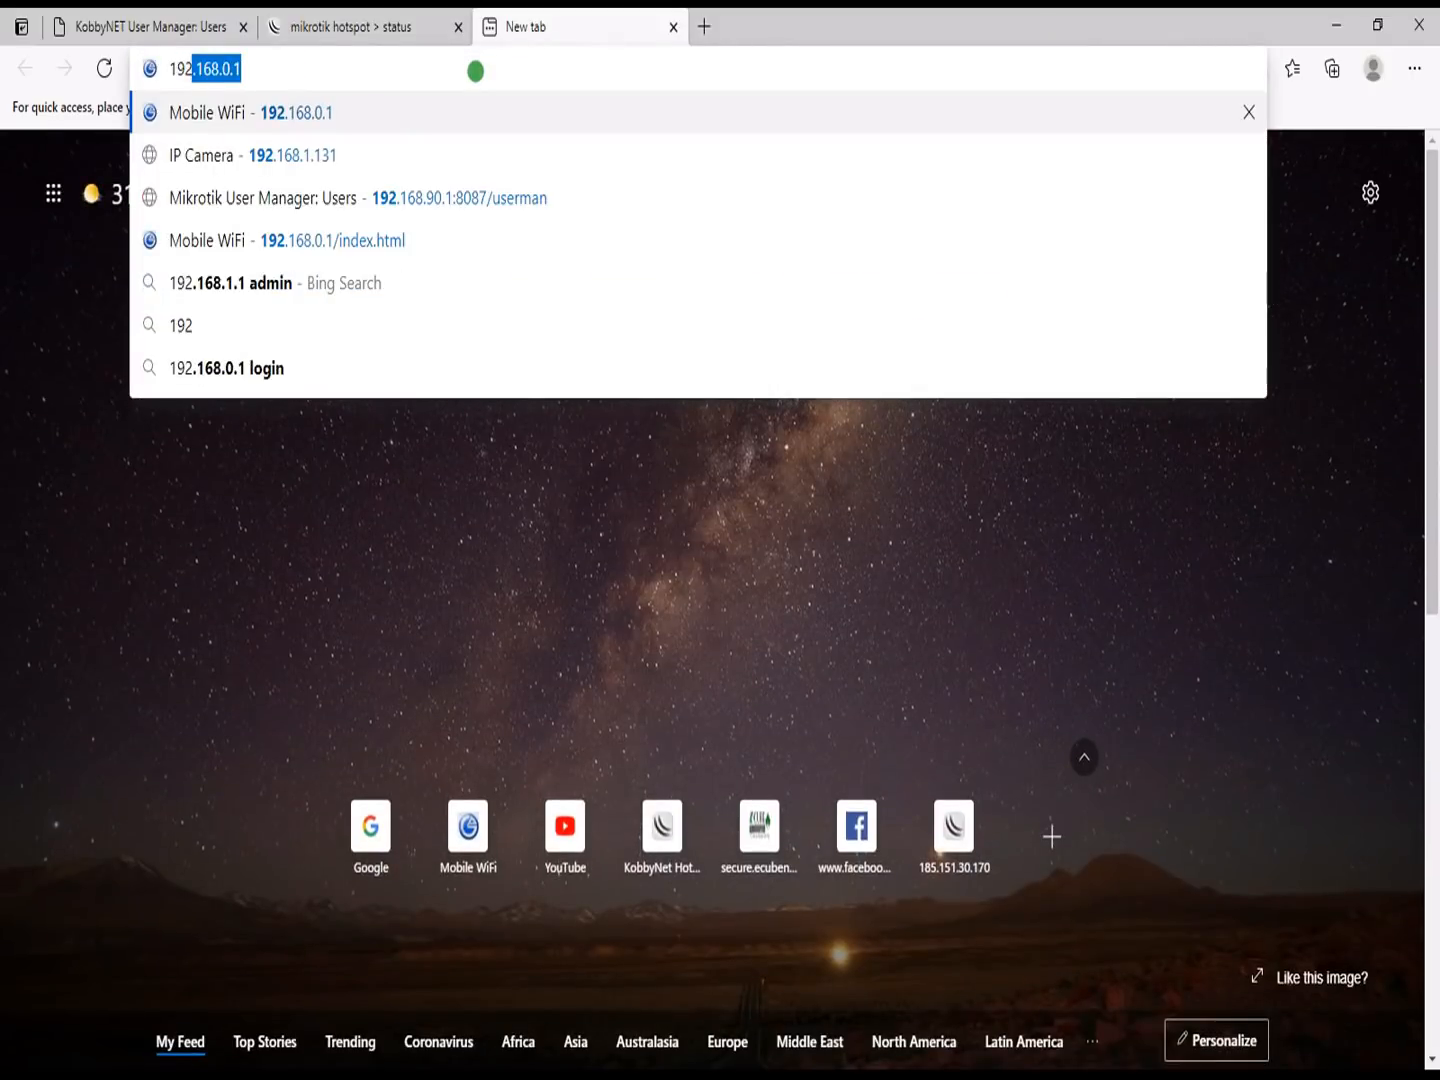
{"action": "type", "text": ".168.0.1"}
{"action": "key", "text": "Return"}
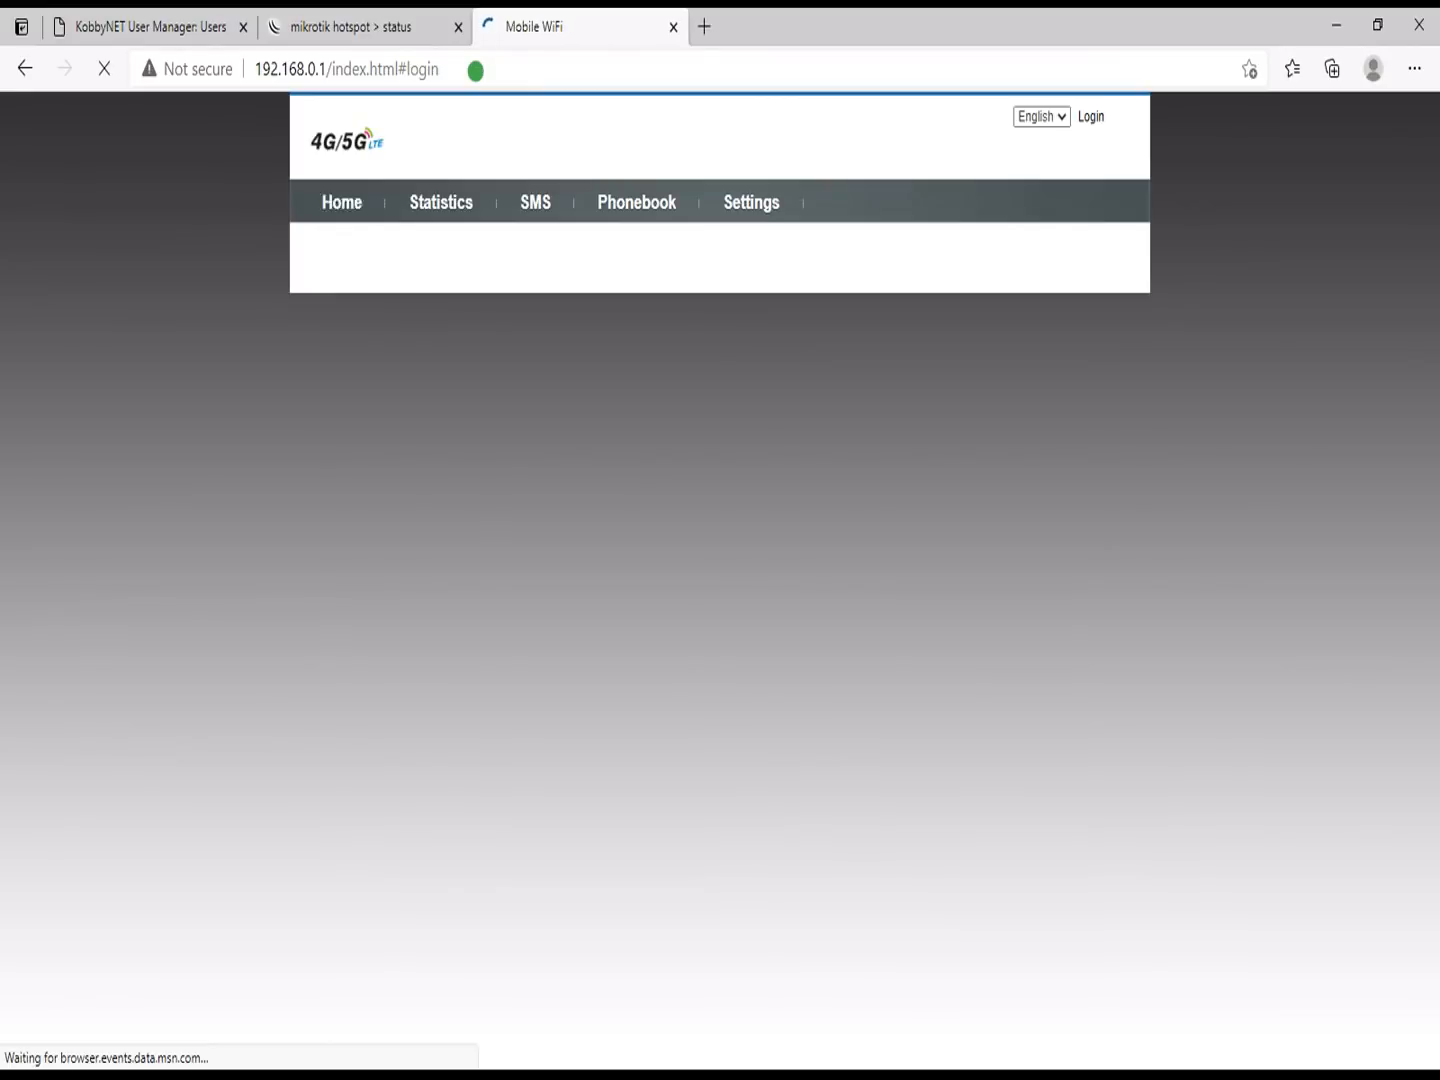
Step: Log in to the router admin, view the Ethernet WAN settings, and expand the WLAN group
{"action": "left_click", "coordinate": [546, 492]}
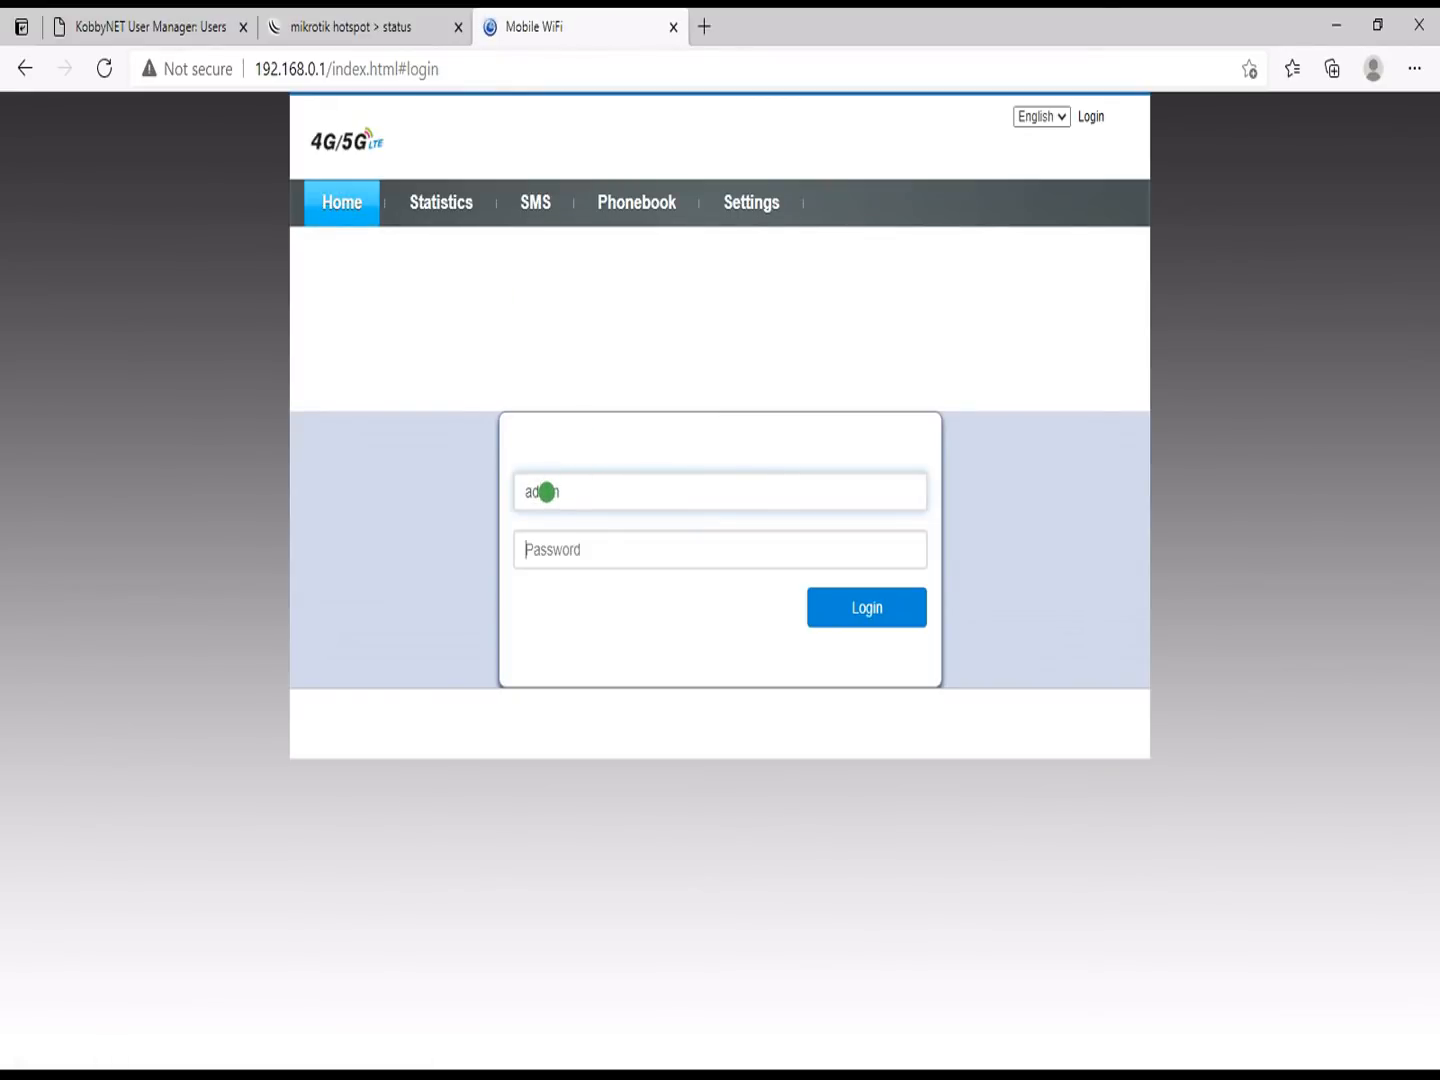
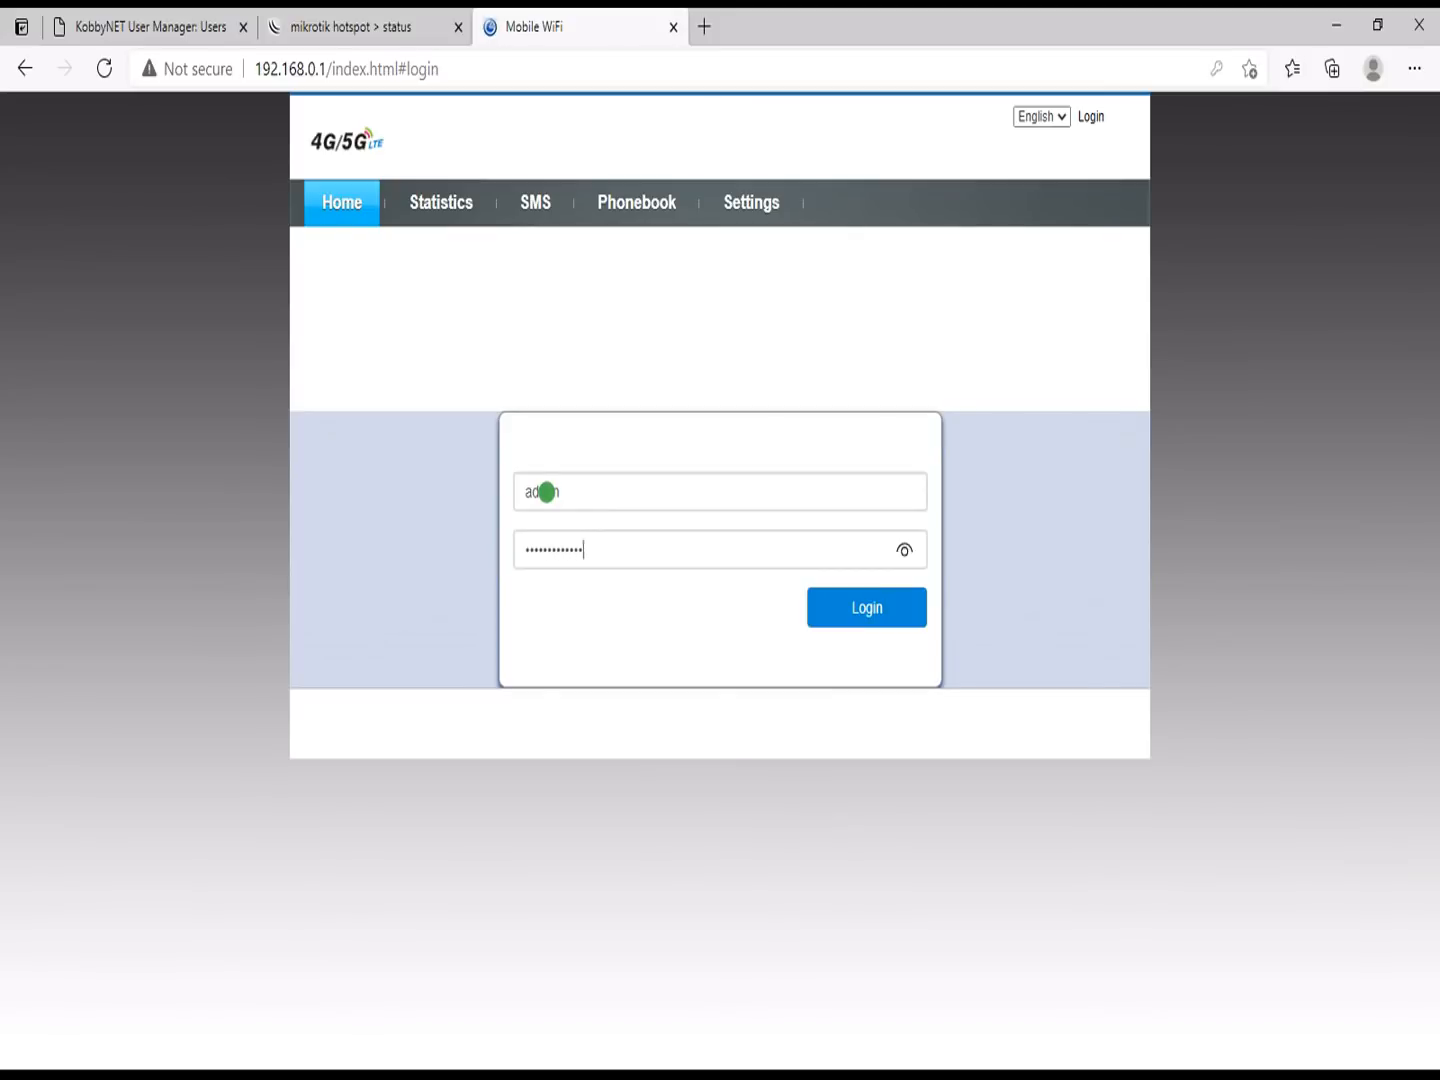
{"action": "key", "text": "Return"}
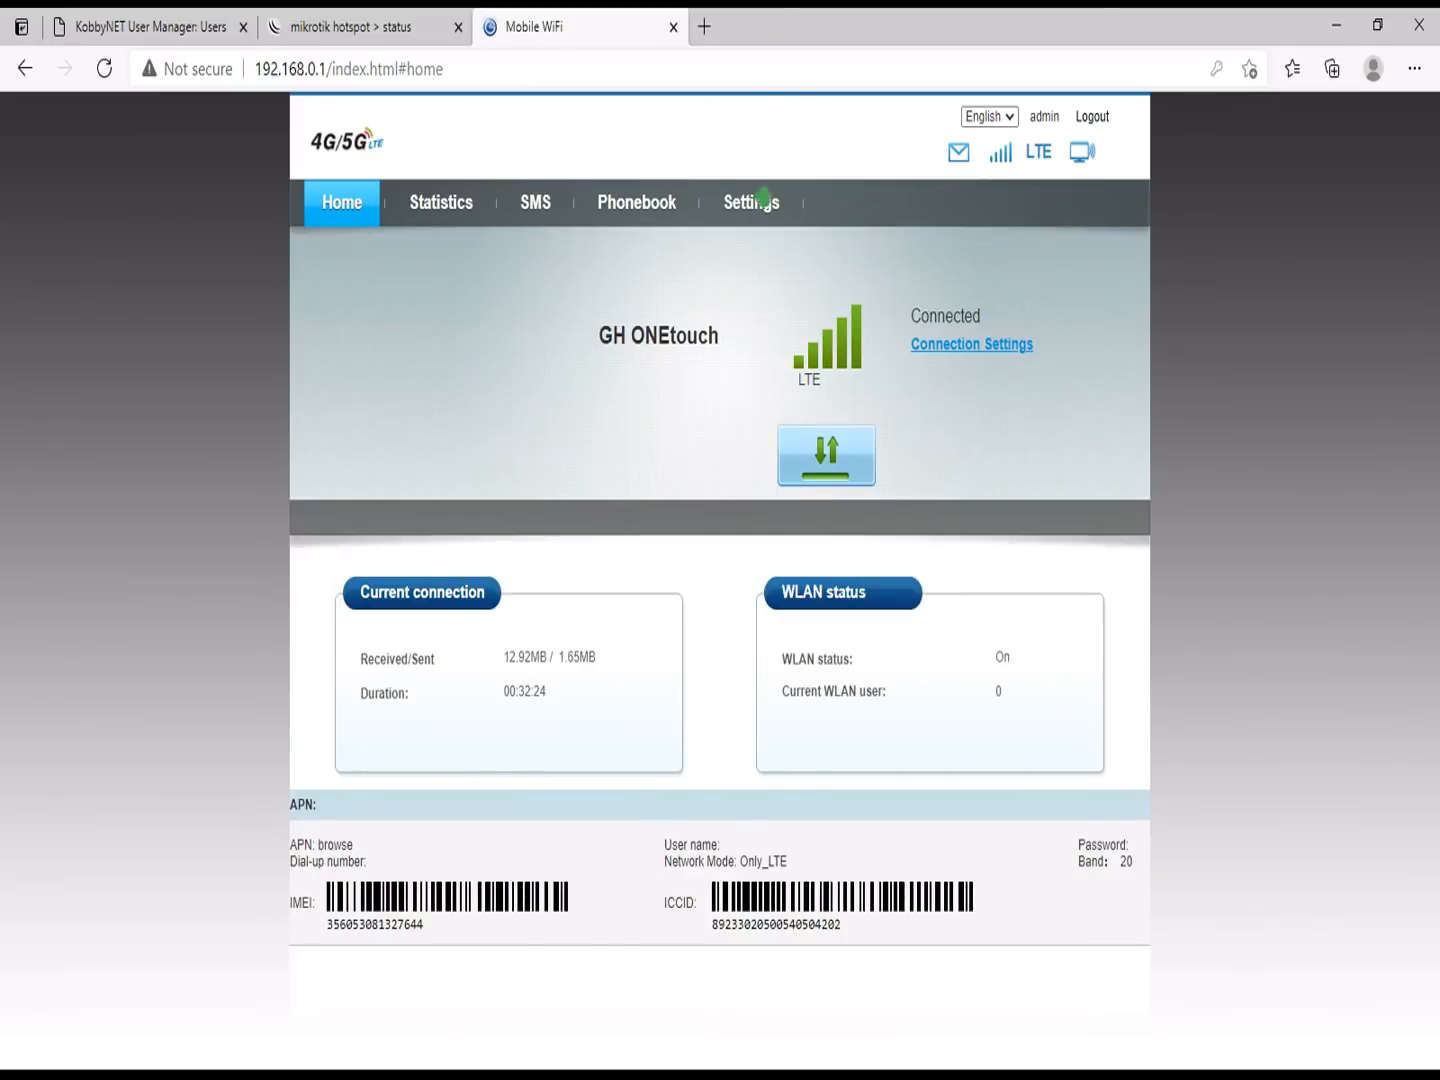
{"action": "left_click", "coordinate": [754, 203]}
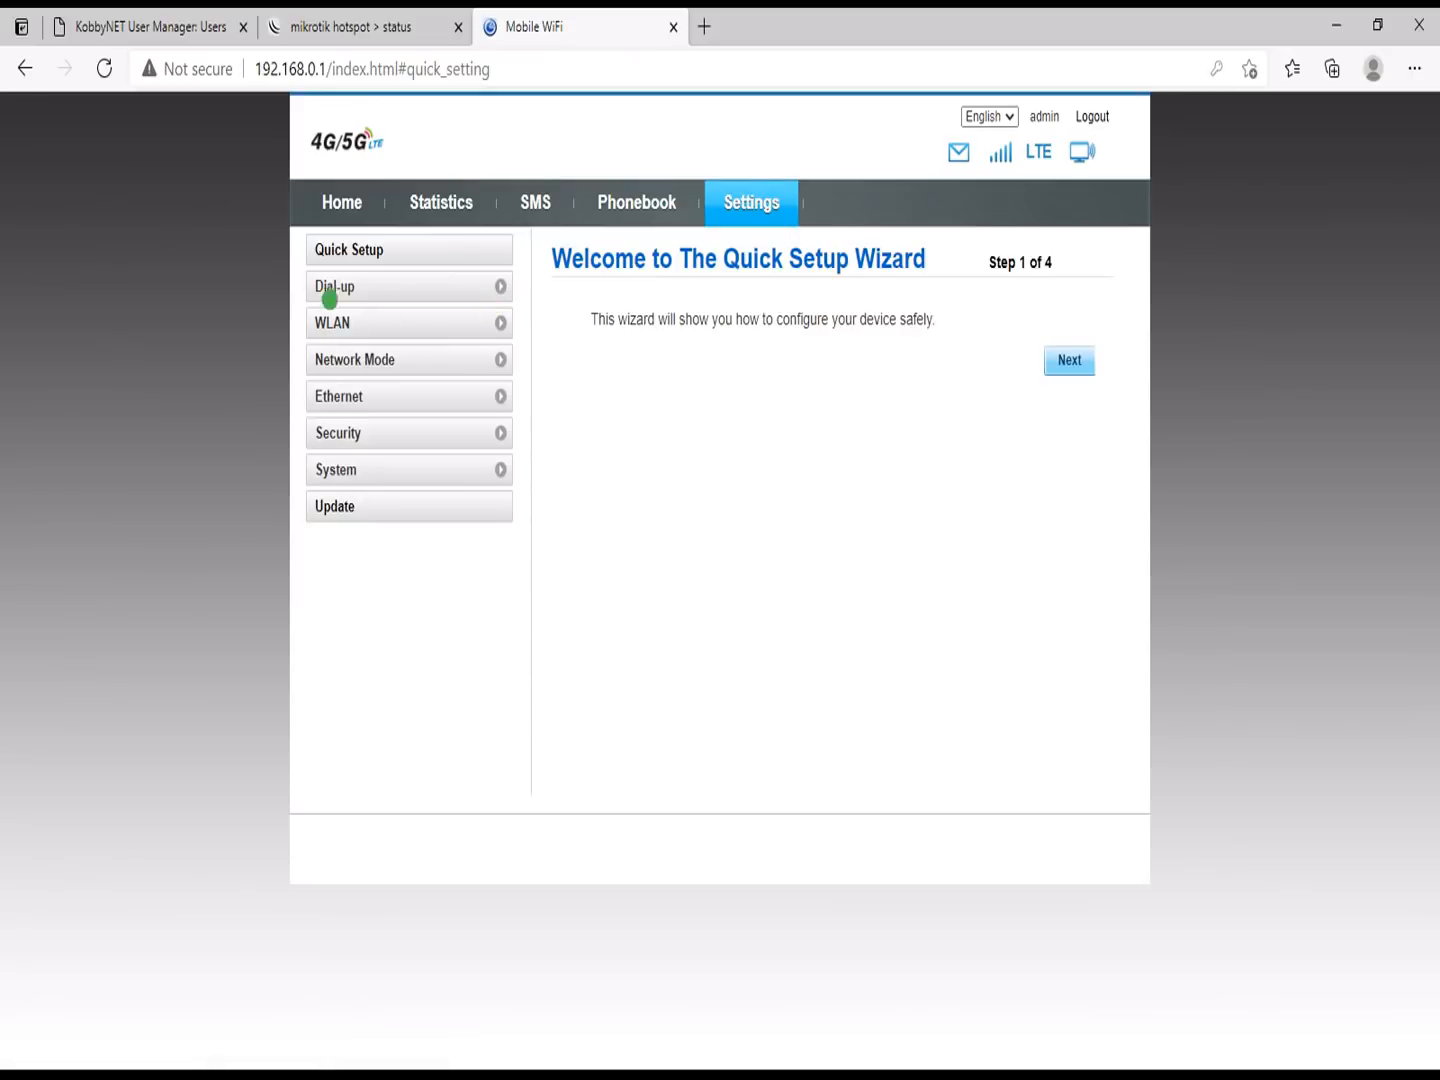
{"action": "left_click", "coordinate": [357, 395]}
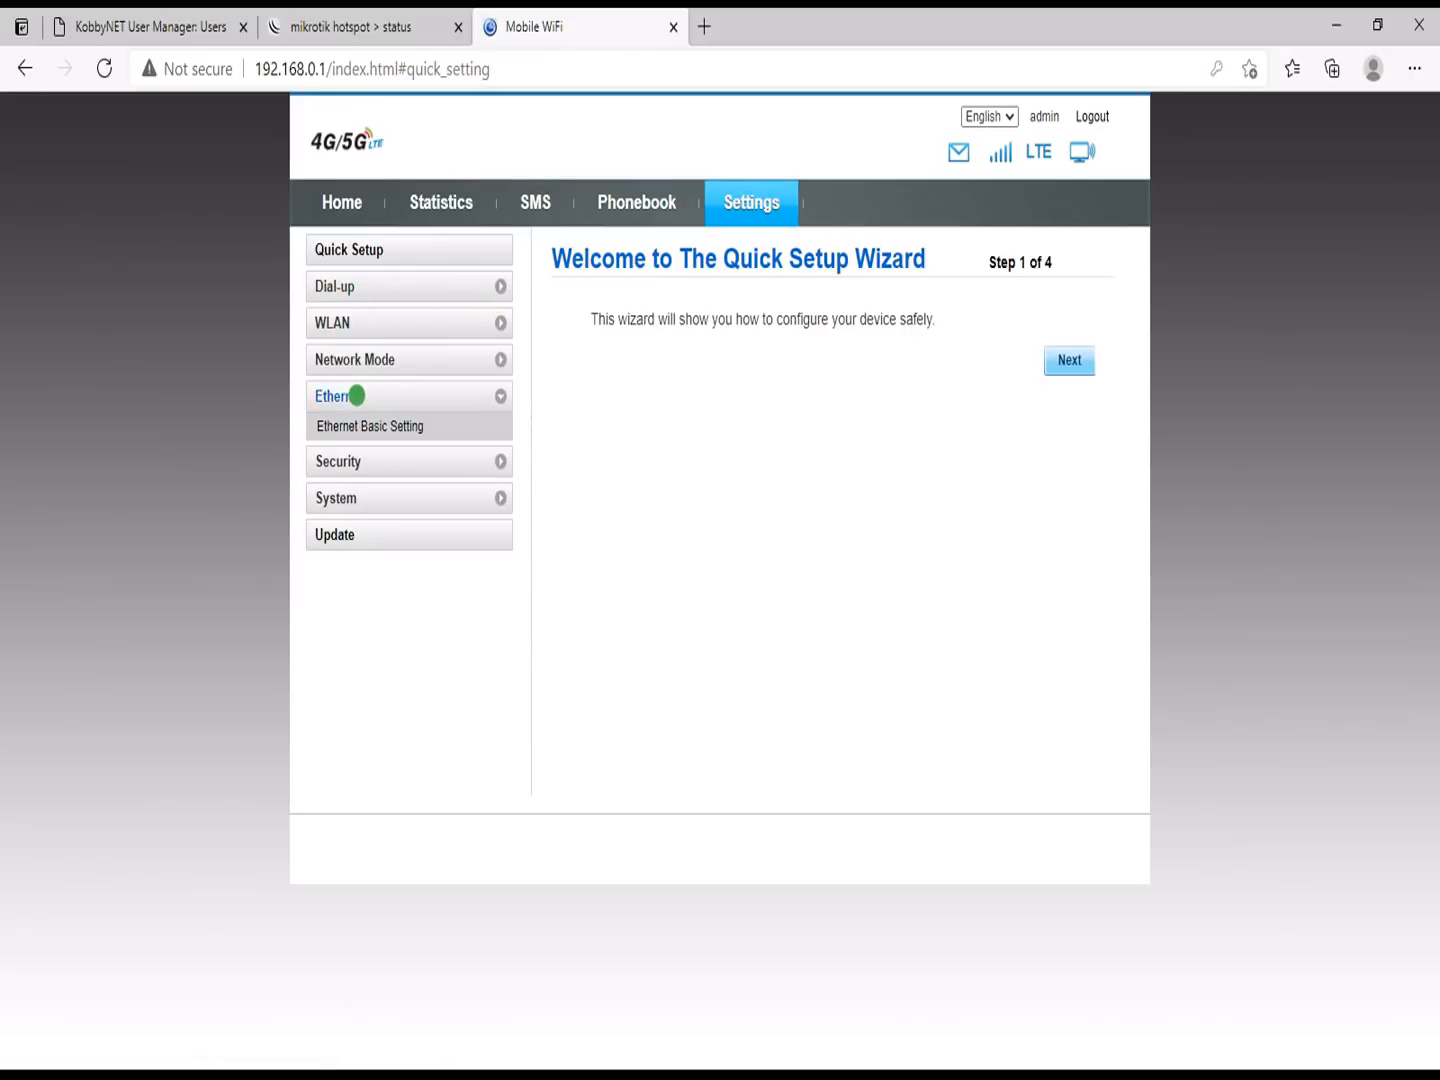
{"action": "left_click", "coordinate": [355, 424]}
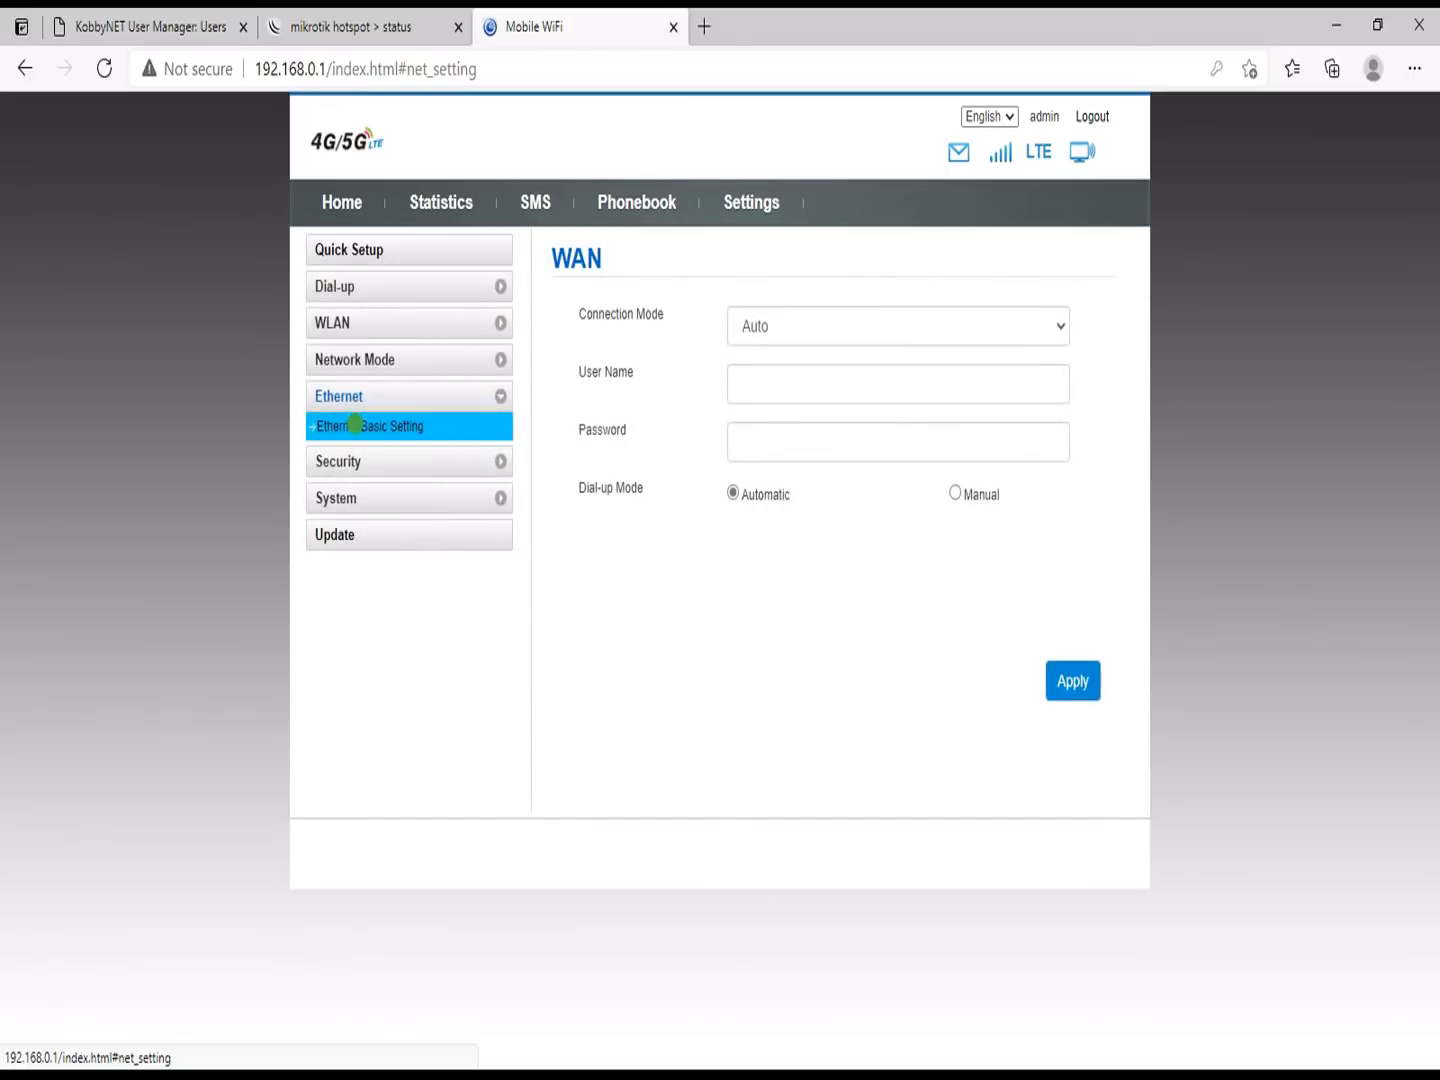
{"action": "left_click", "coordinate": [347, 324]}
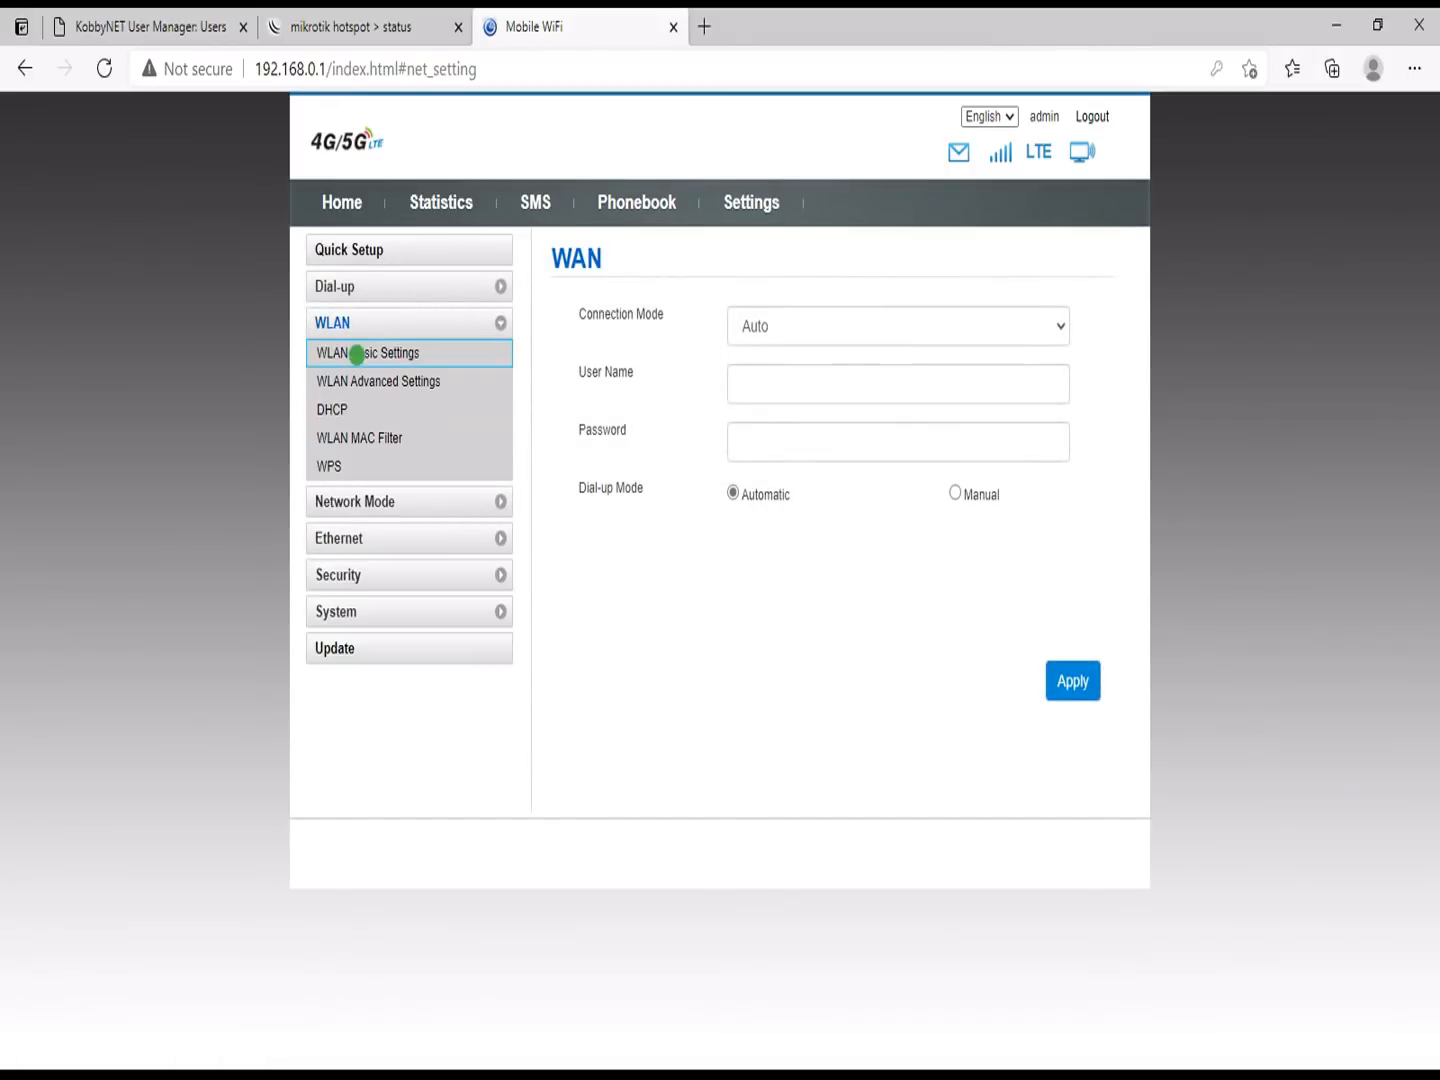
Step: Change the DHCP Lease Time from 1000 to 10000 hours, apply it, and accept the router restart
{"action": "left_click", "coordinate": [334, 409]}
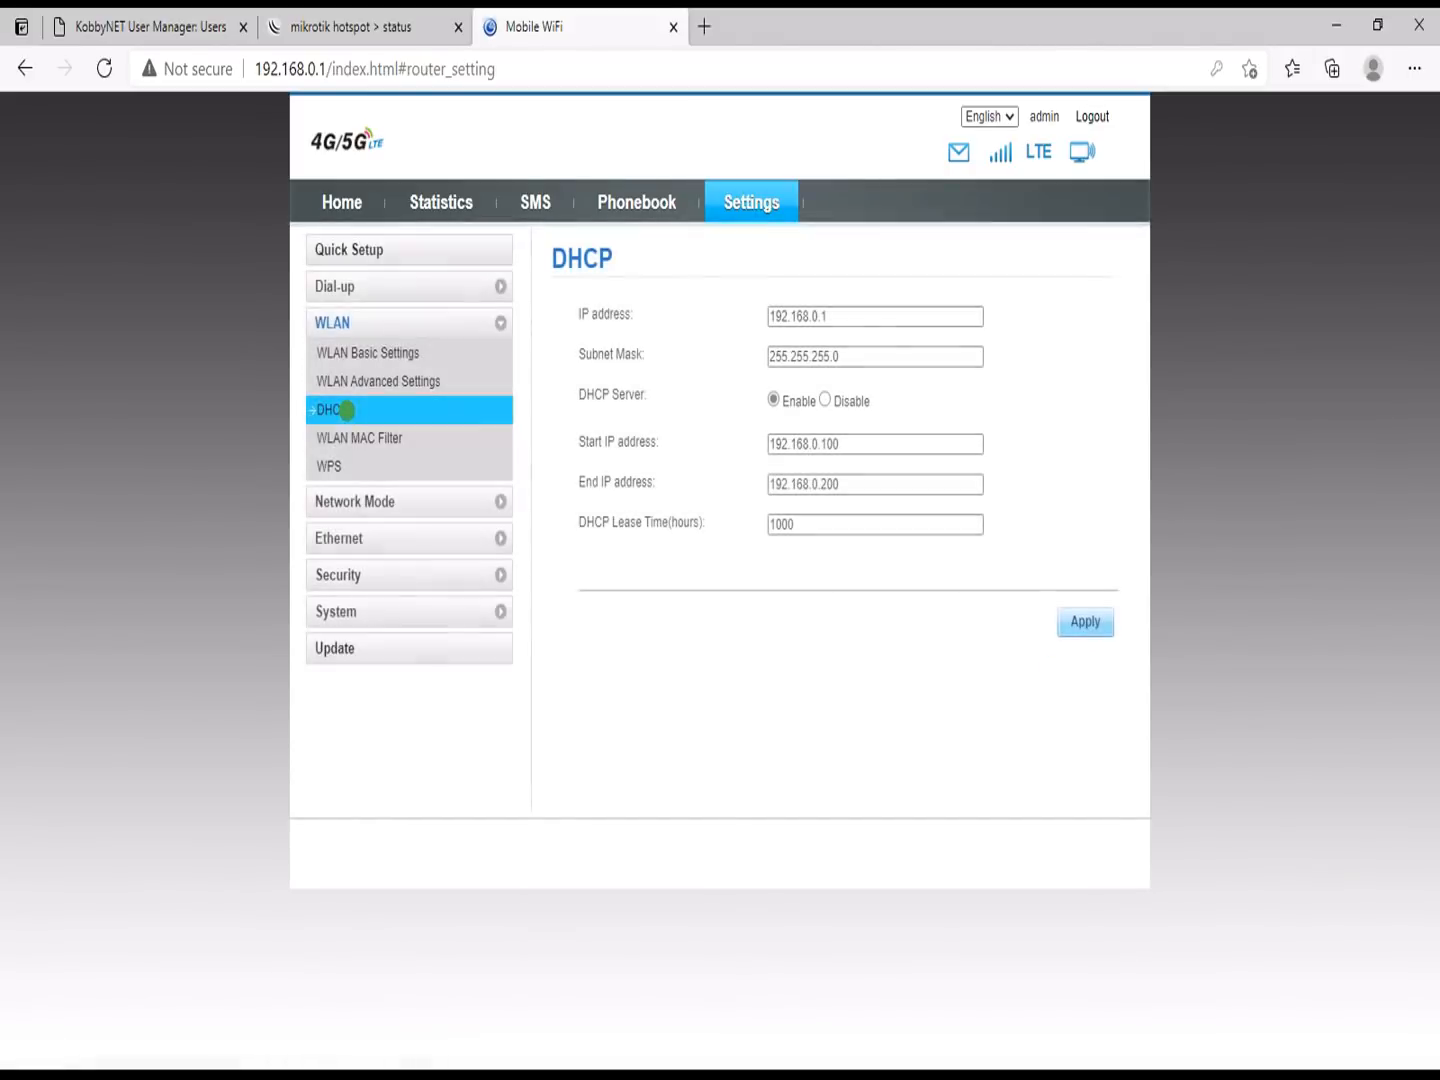
{"action": "left_click", "coordinate": [787, 527]}
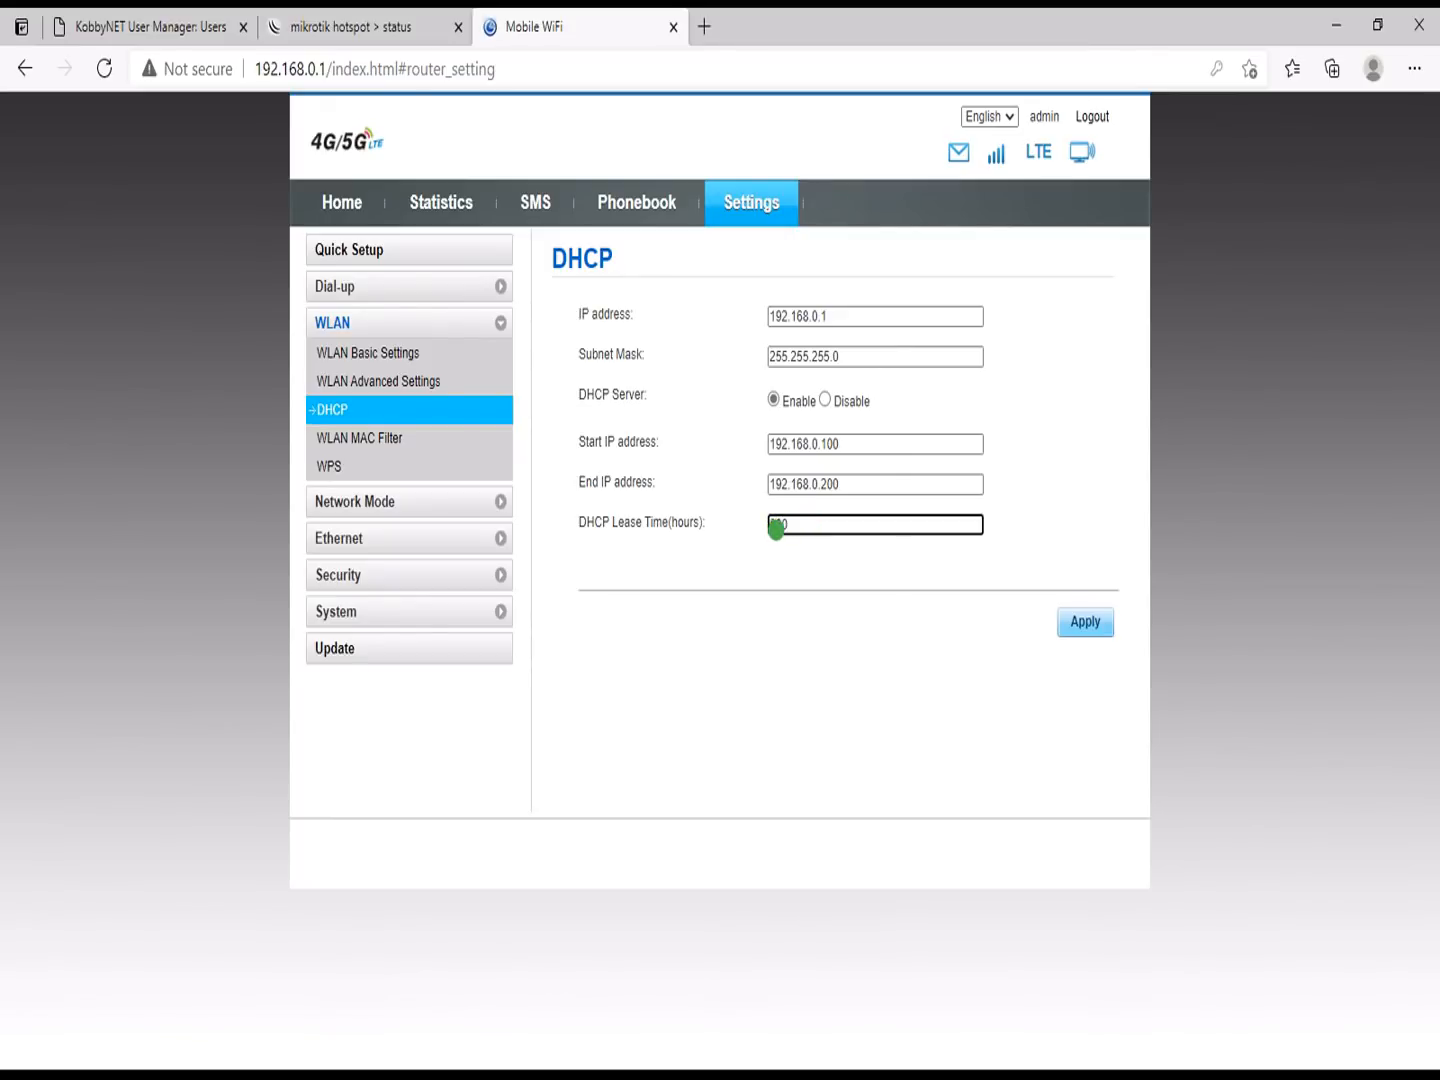
{"action": "key", "text": "BackSpace"}
{"action": "type", "text": "000"}
{"action": "left_click", "coordinate": [1085, 621]}
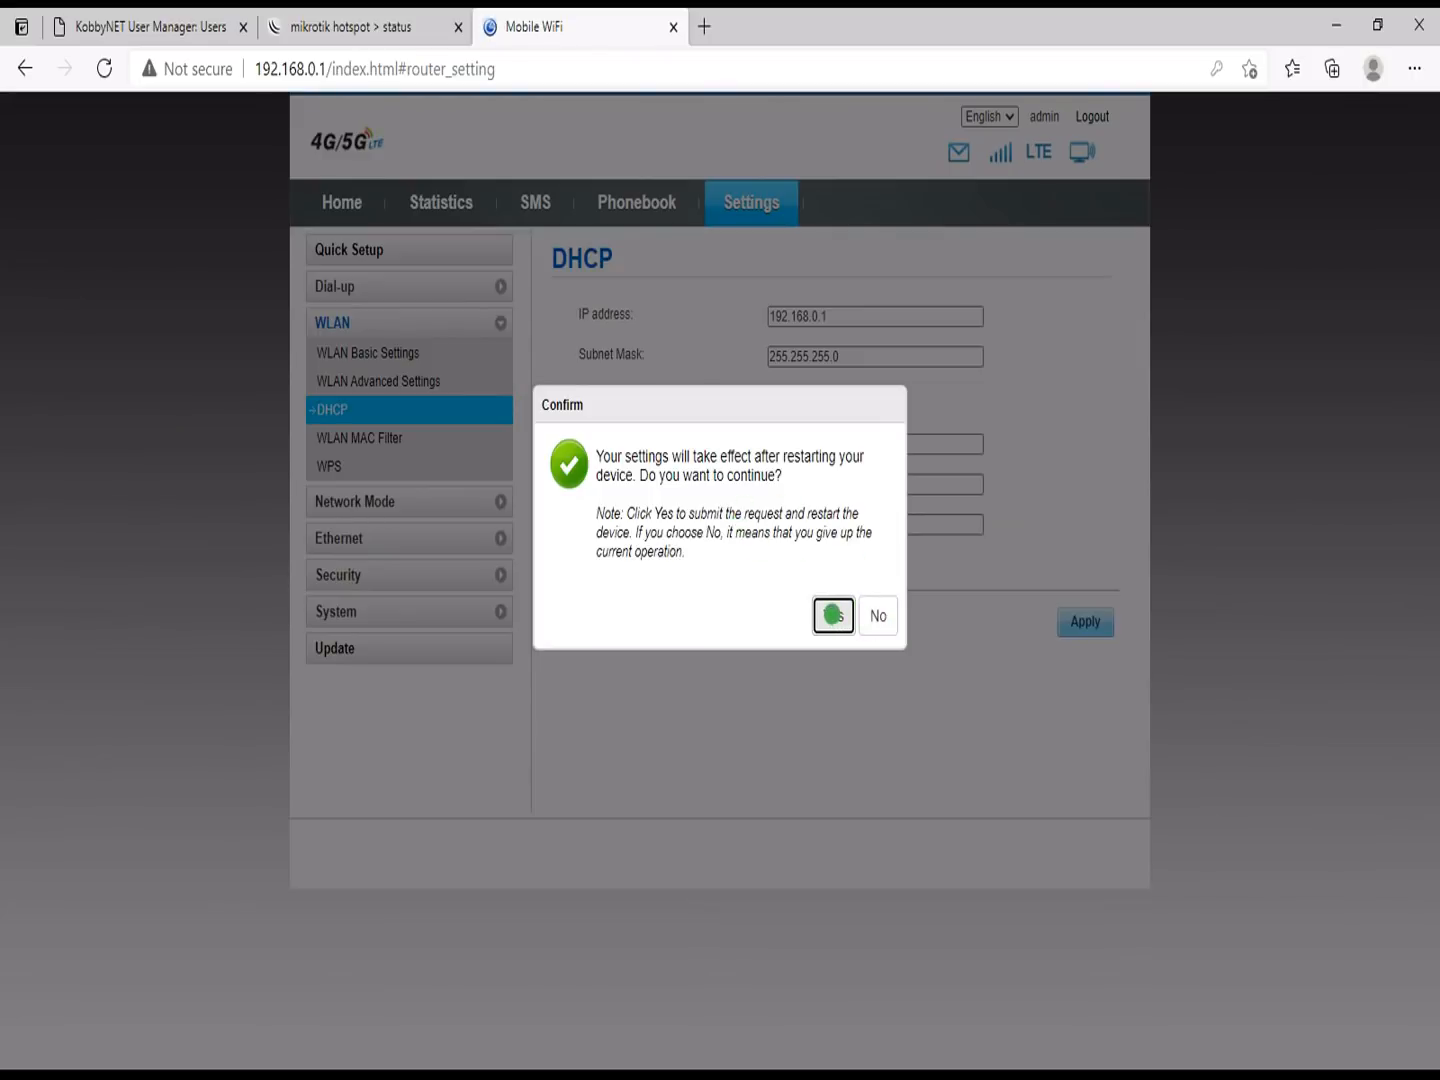
{"action": "left_click", "coordinate": [832, 614]}
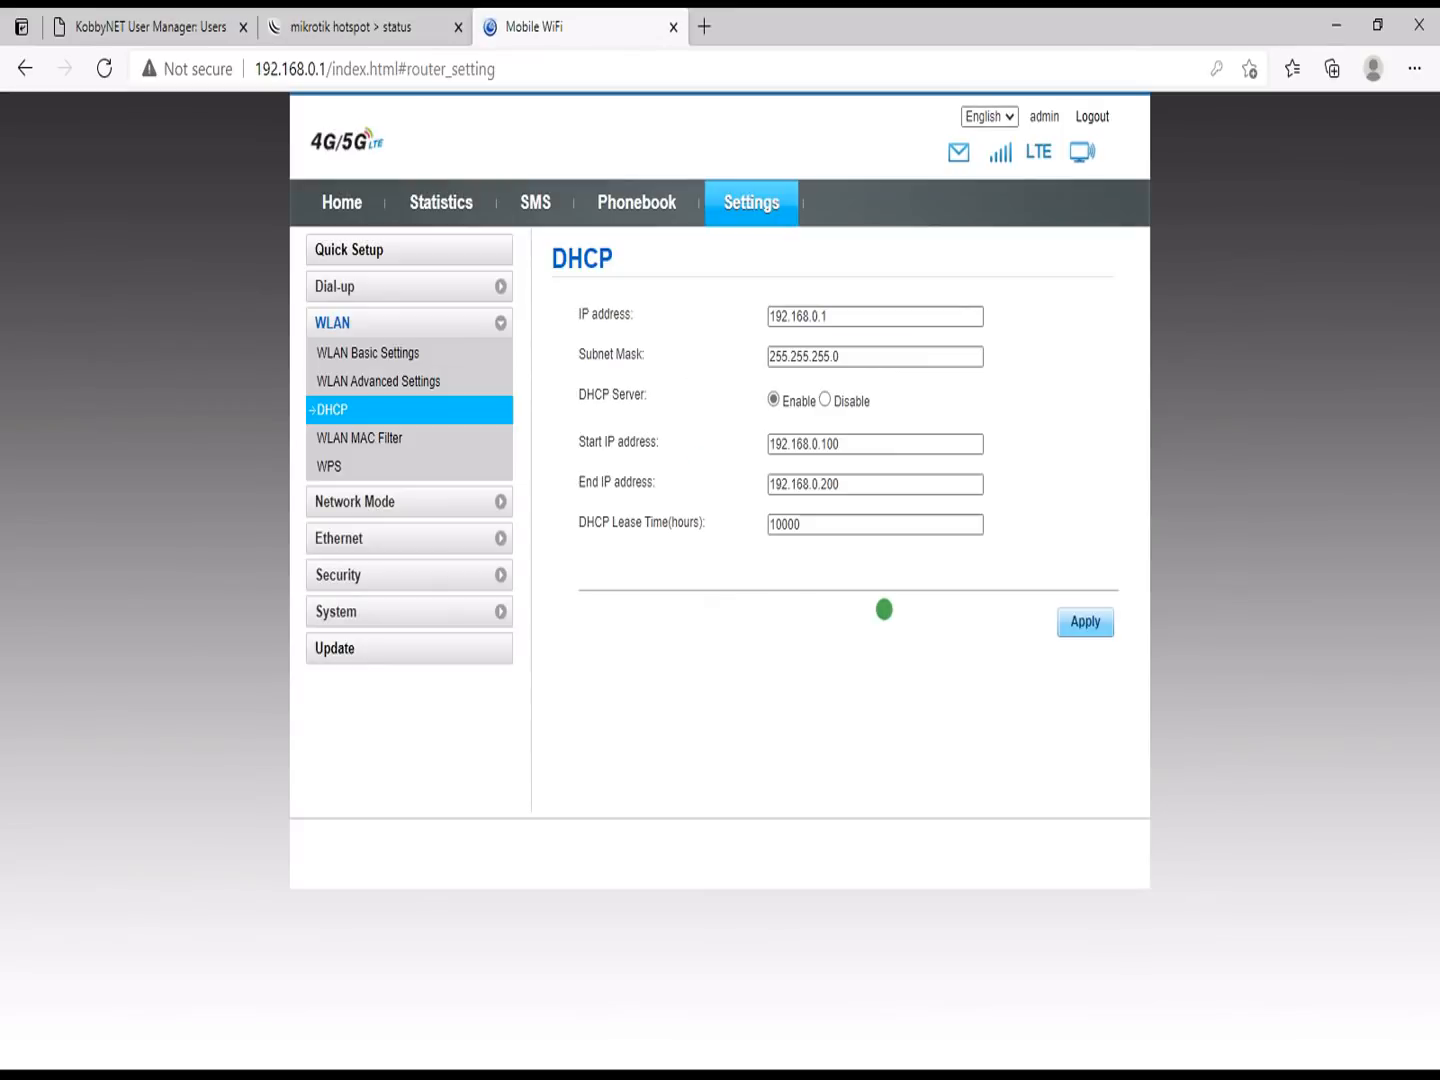
{"action": "left_click", "coordinate": [803, 525]}
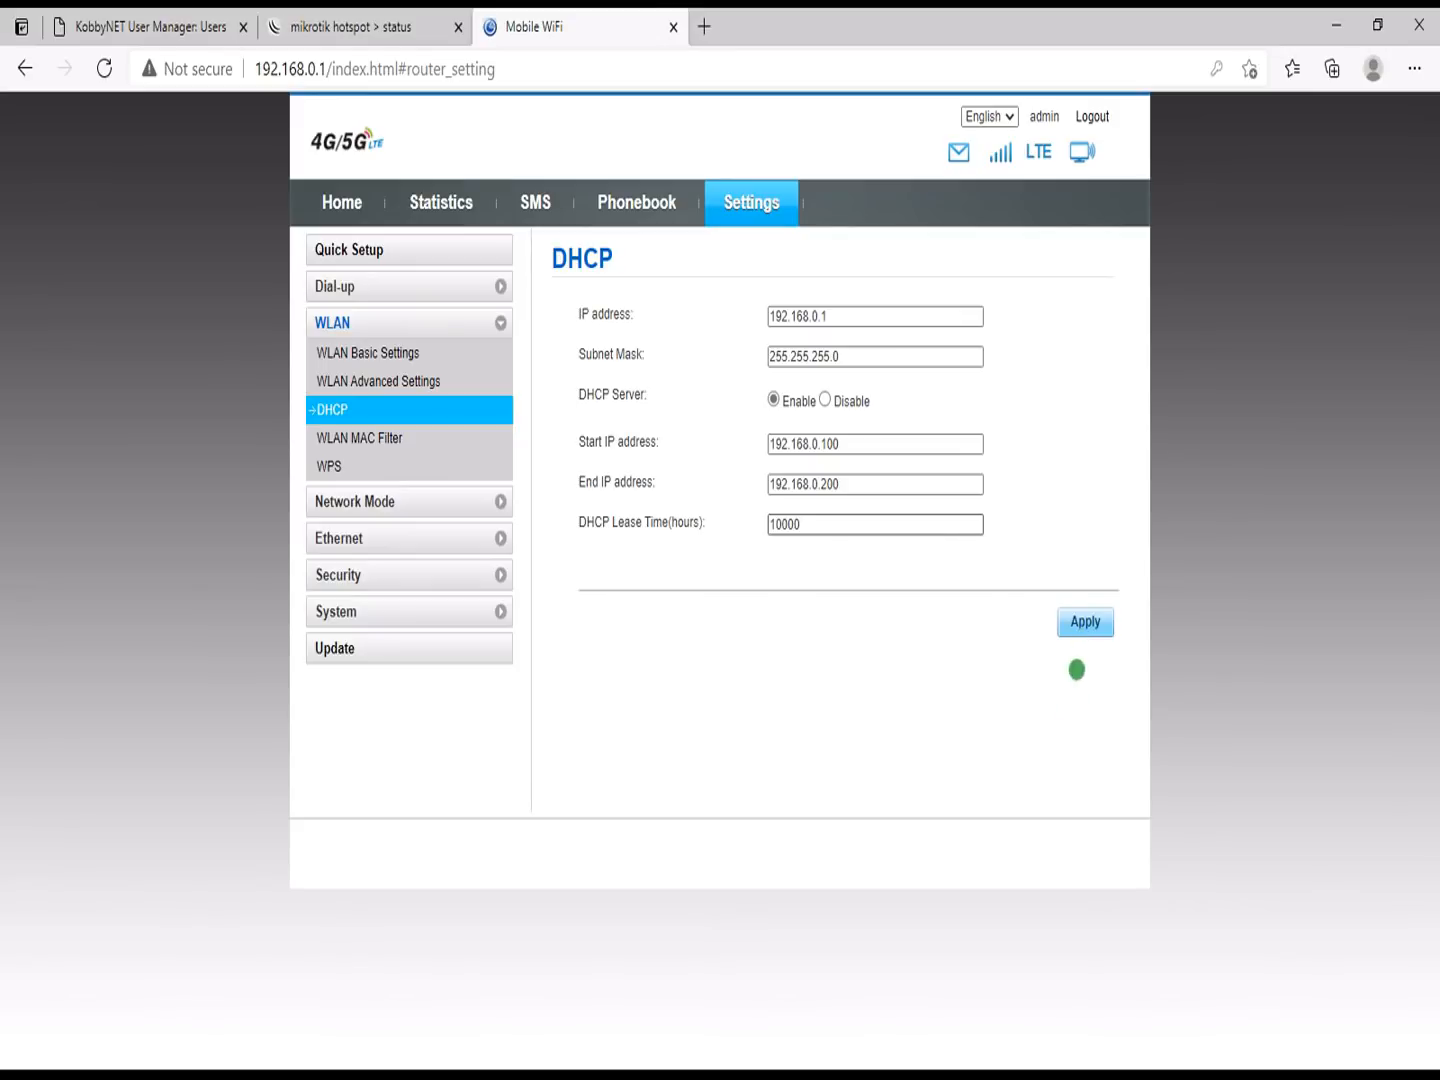
{"action": "key", "text": "super"}
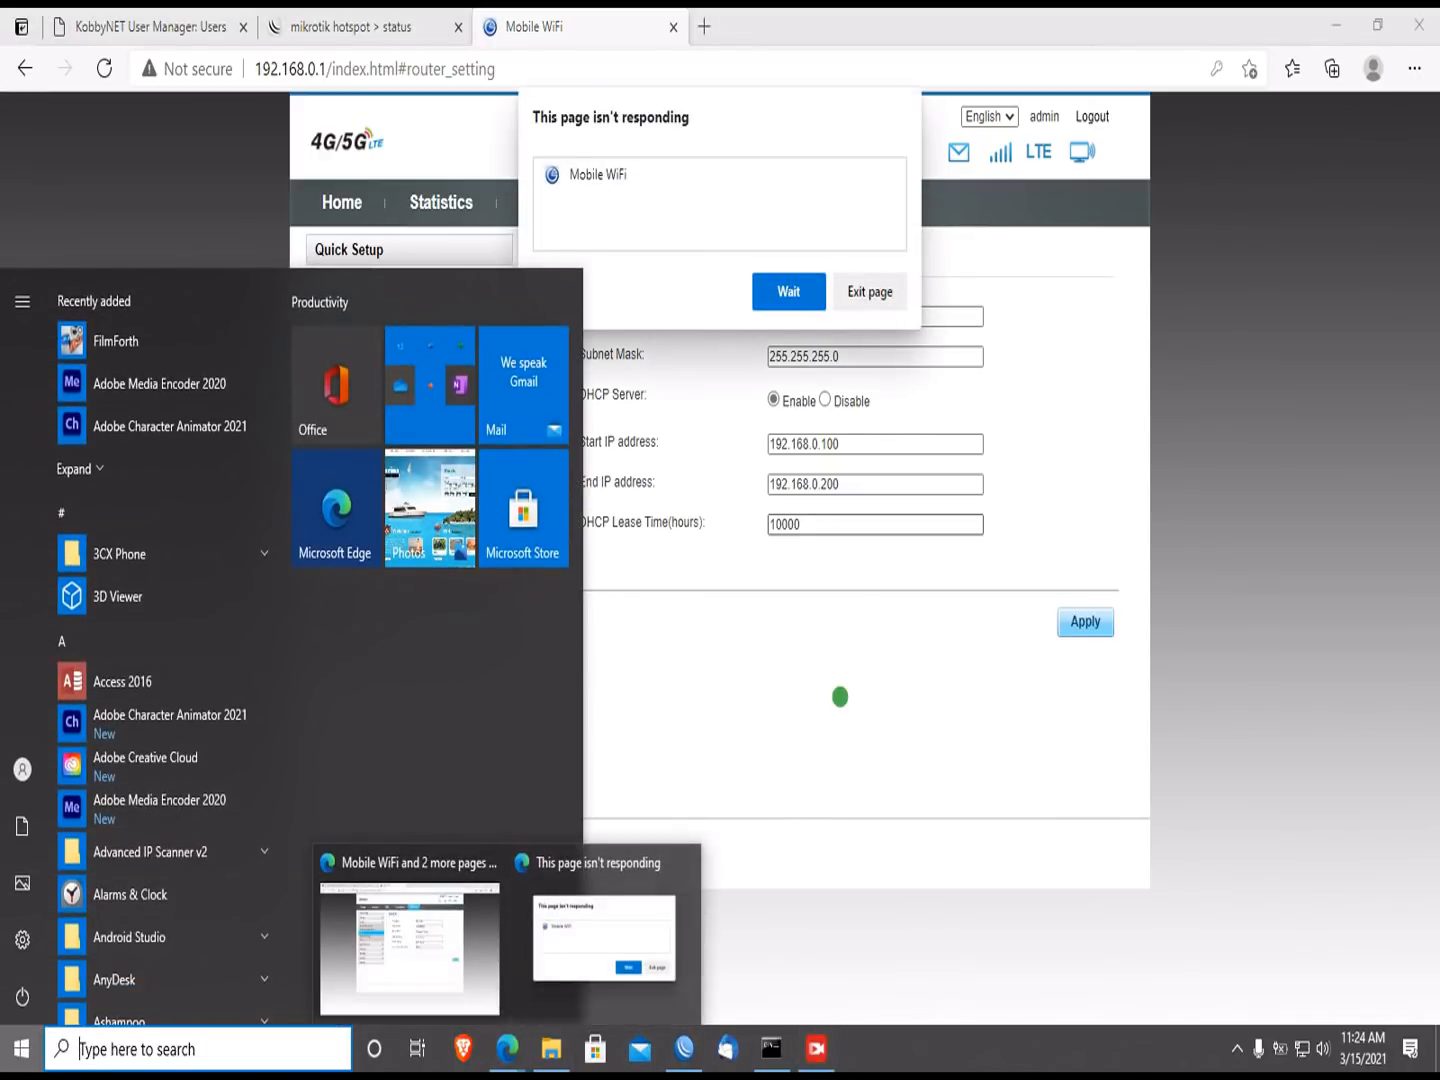
Step: Back in WinBox, check ether1's DHCP address 192.168.0.100/24 and slightly widen the RADIUS Address column
{"action": "left_click", "coordinate": [822, 524]}
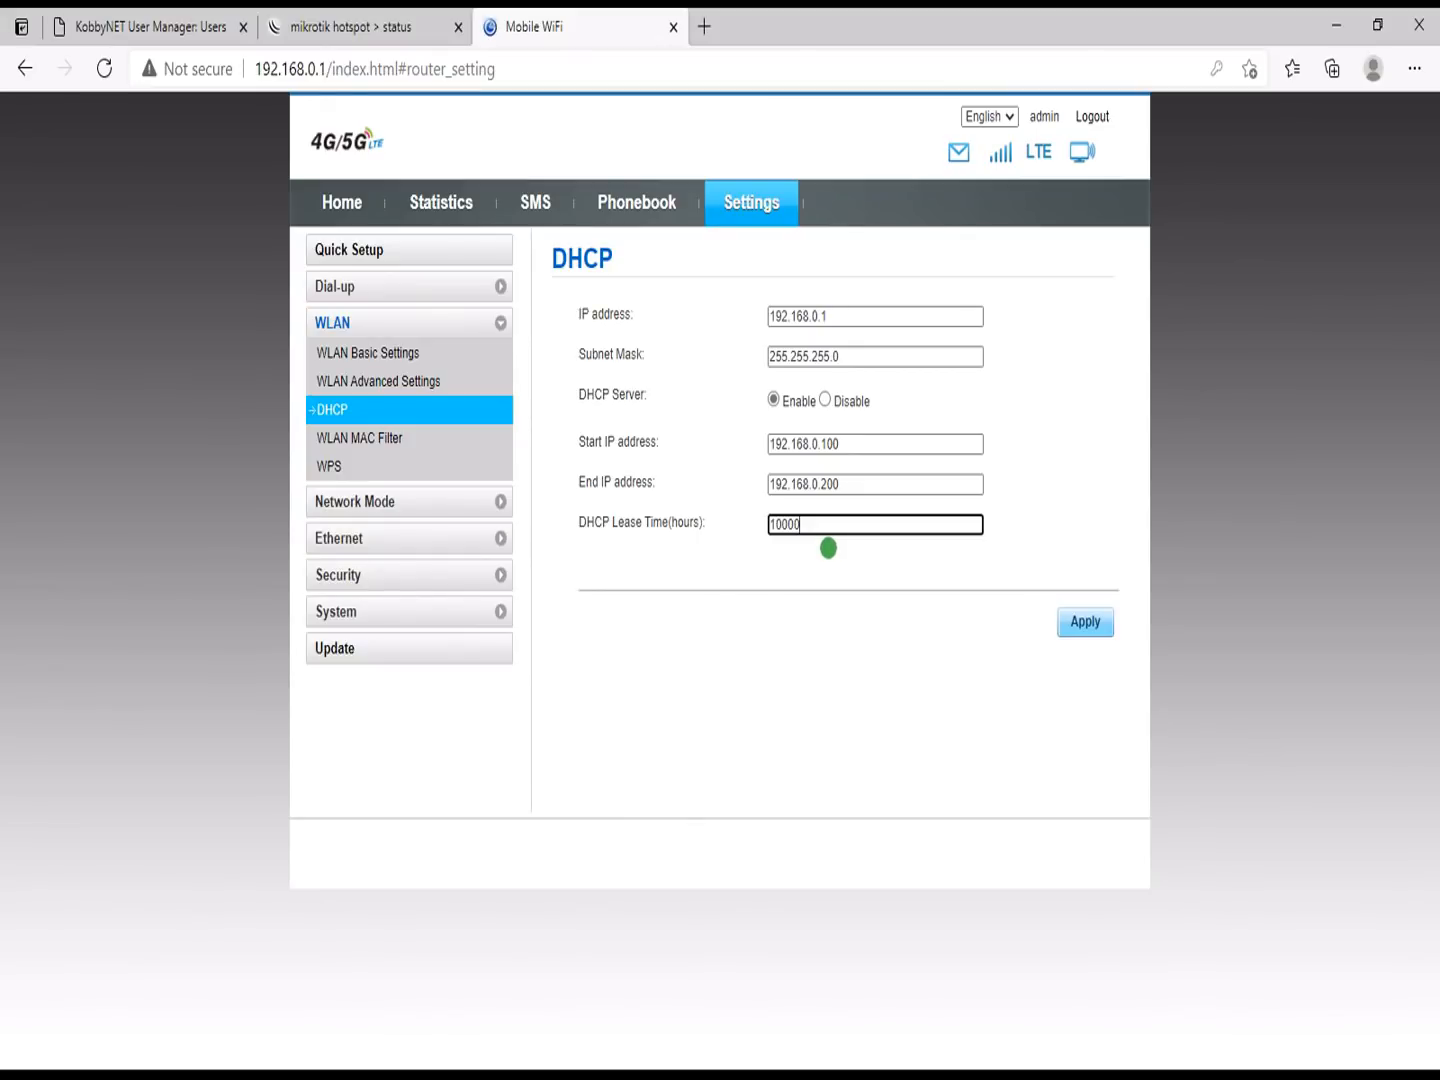
{"action": "key", "text": "super"}
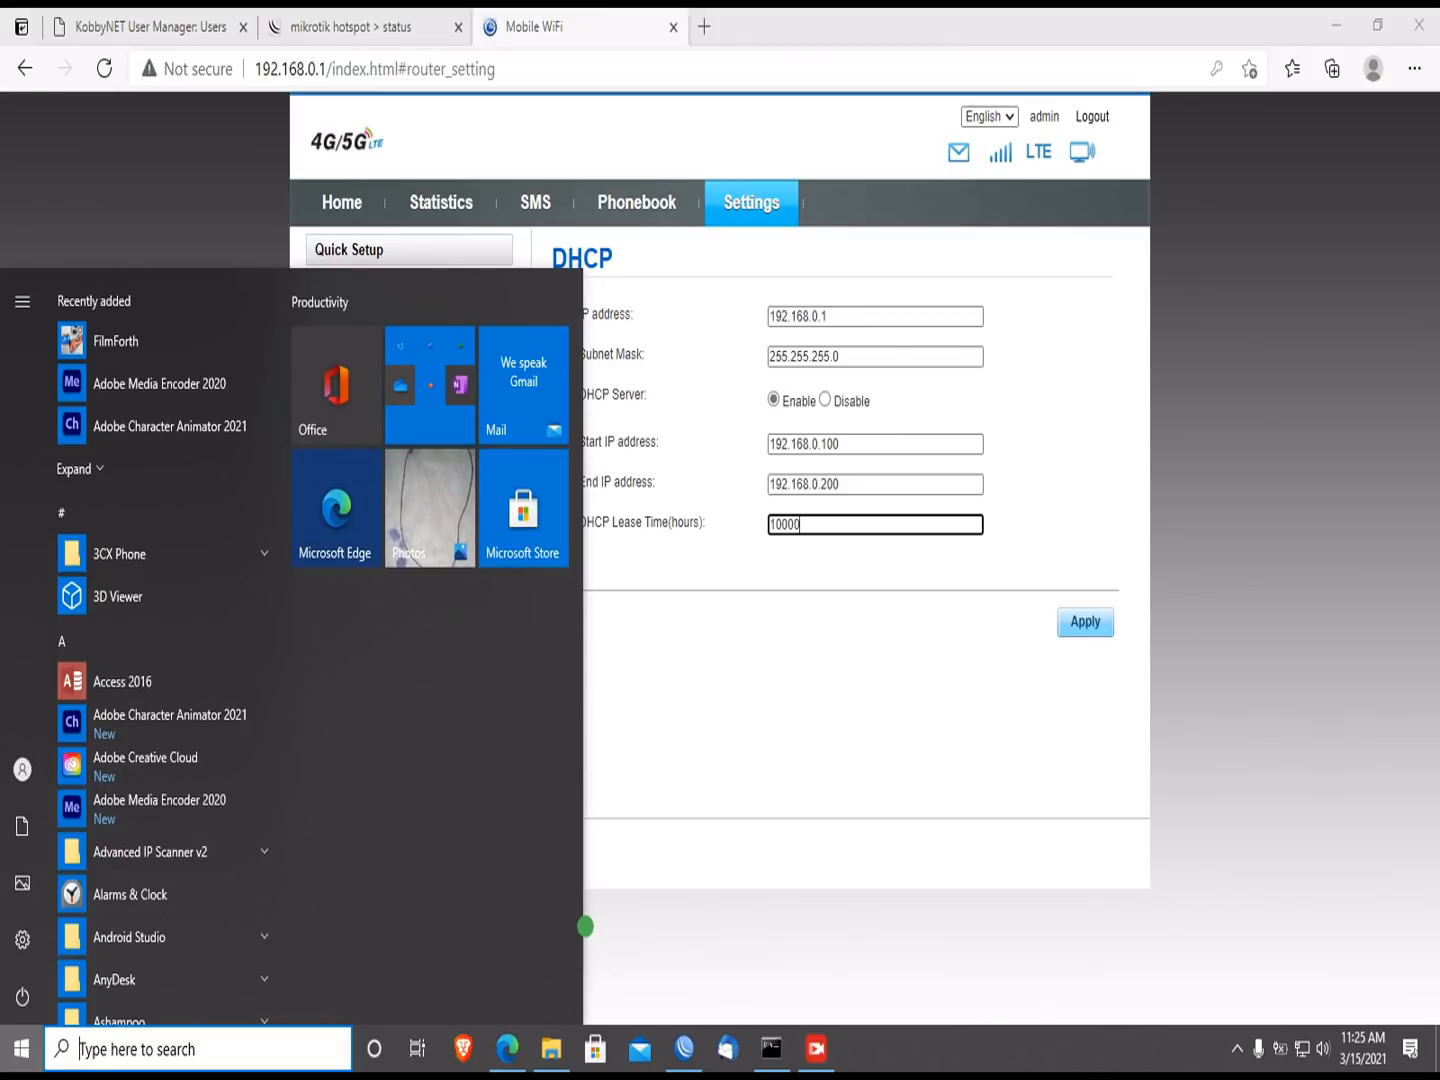
{"action": "left_click", "coordinate": [684, 1048]}
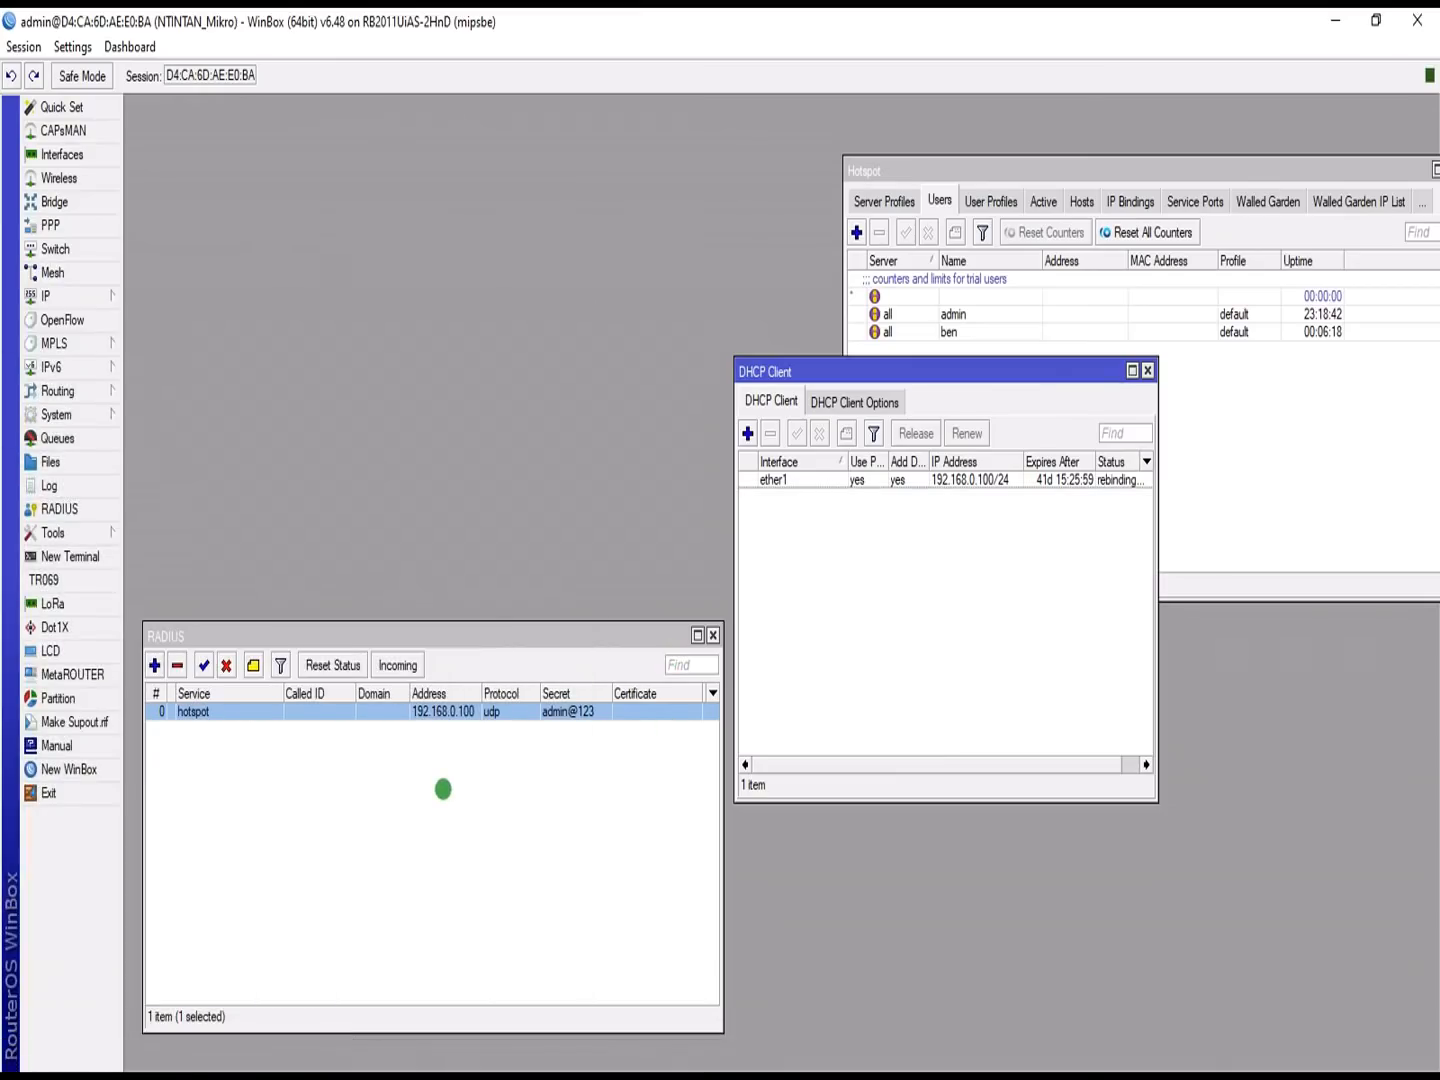
{"action": "left_click", "coordinate": [481, 690]}
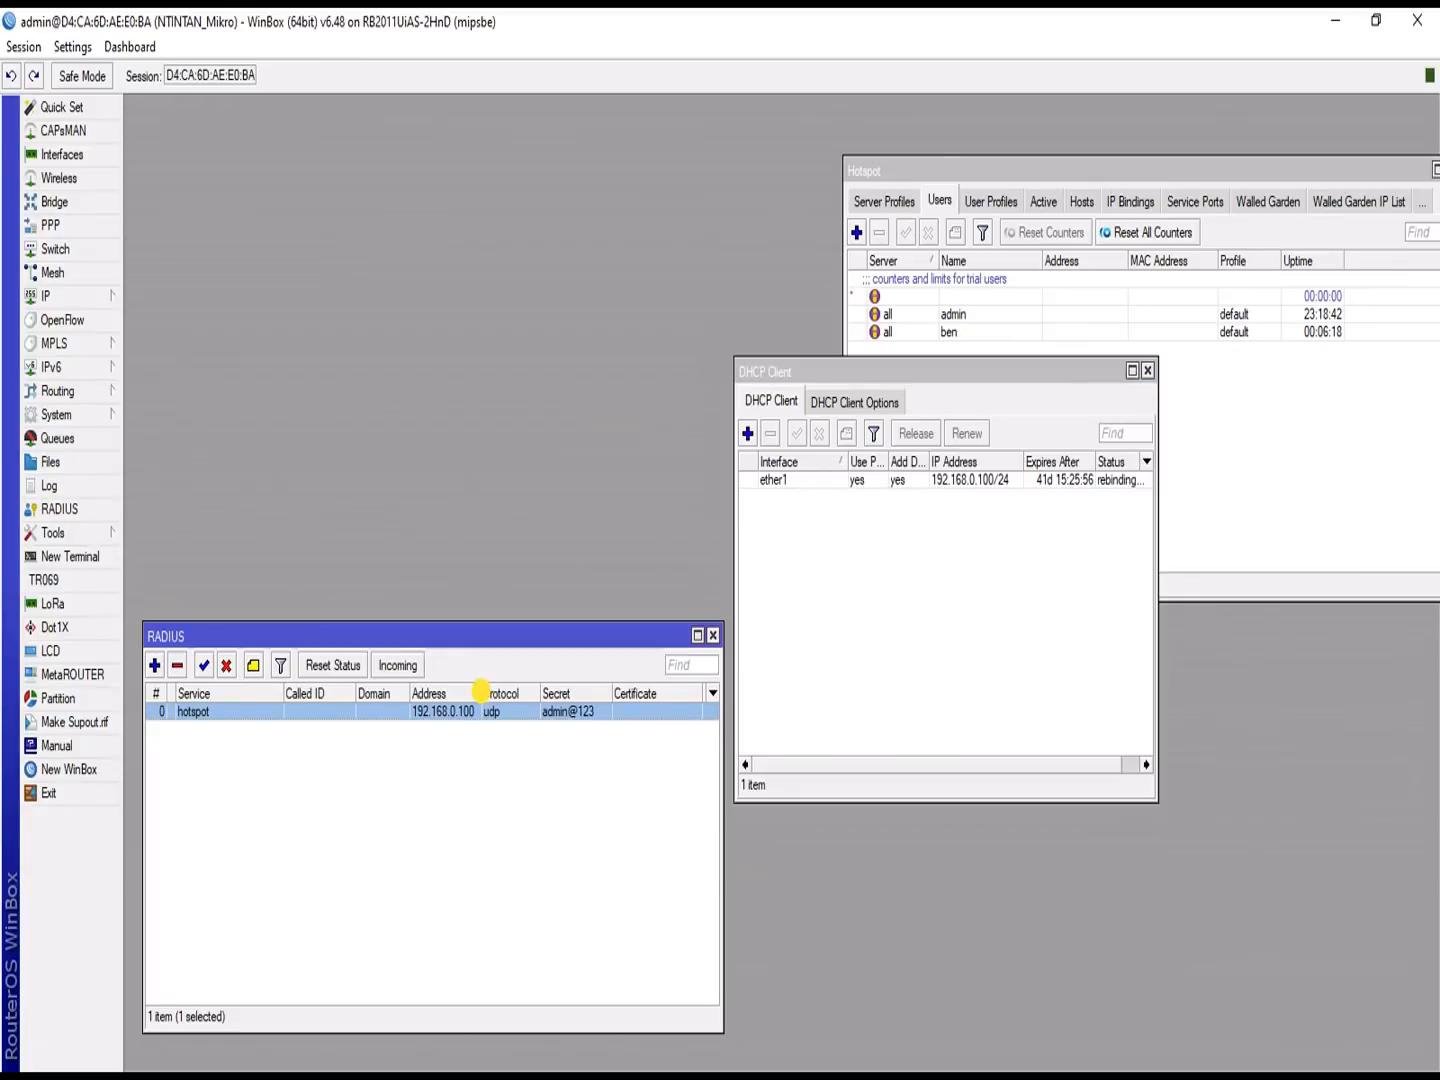
{"action": "mouse_move", "coordinate": [481, 690]}
{"action": "left_mouse_down"}
{"action": "mouse_move", "coordinate": [508, 685]}
{"action": "mouse_move", "coordinate": [483, 690]}
{"action": "left_mouse_up"}
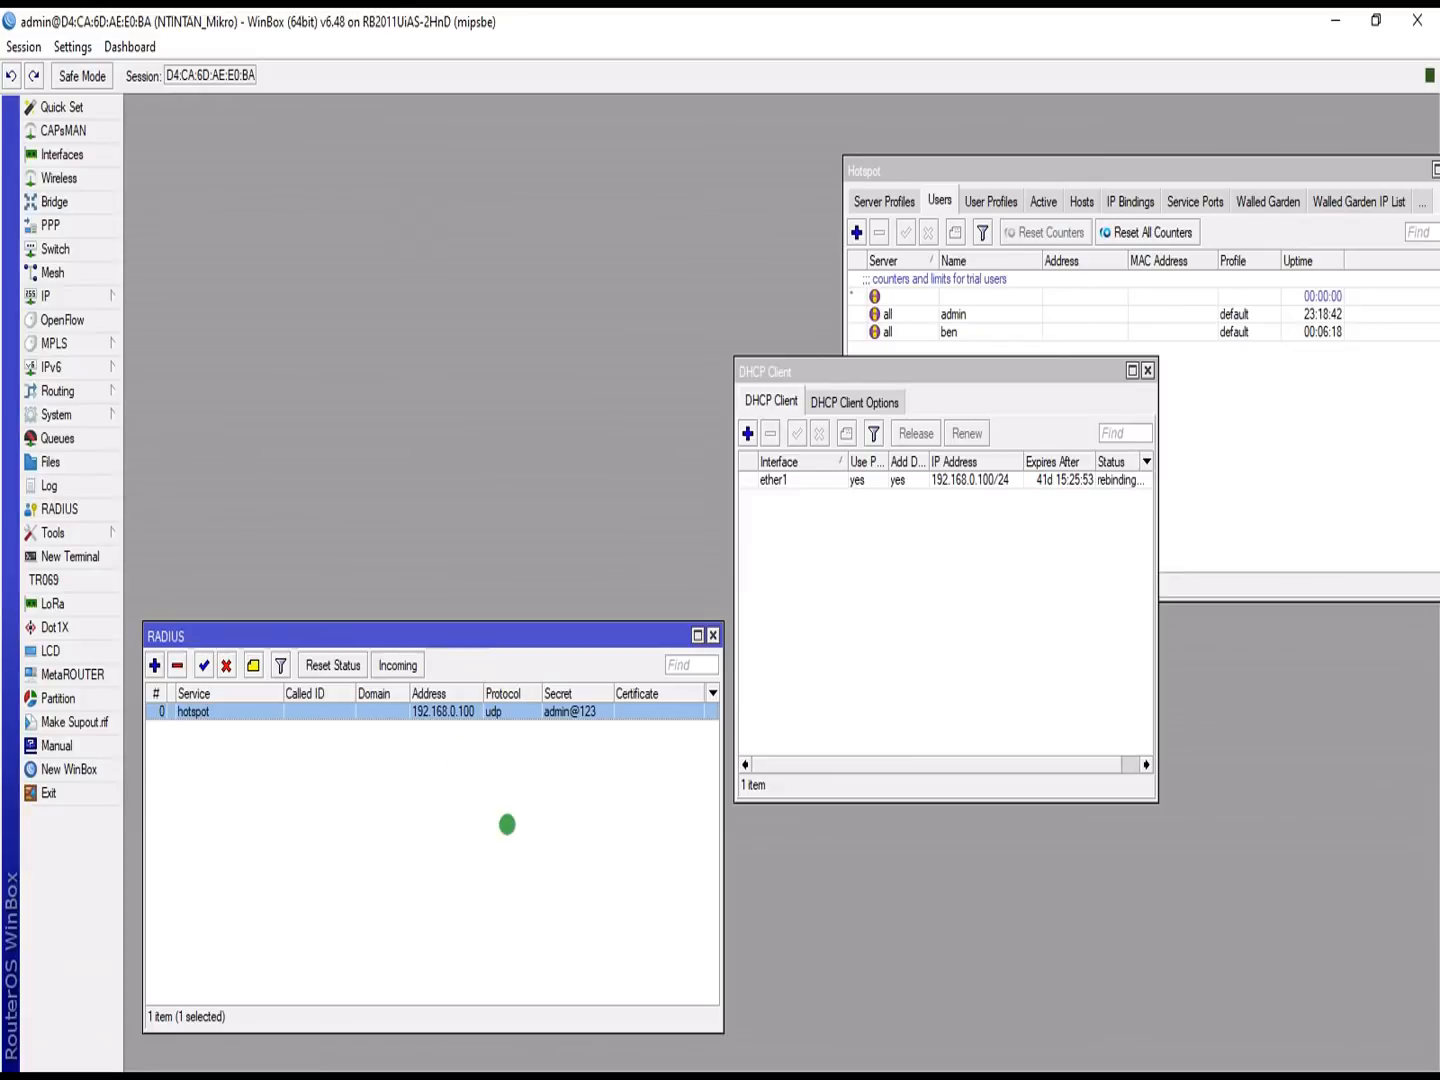
Step: Bring the Edge browser with the mobile router's DHCP page back to the front
{"action": "mouse_move", "coordinate": [648, 1070]}
{"action": "key", "text": "super"}
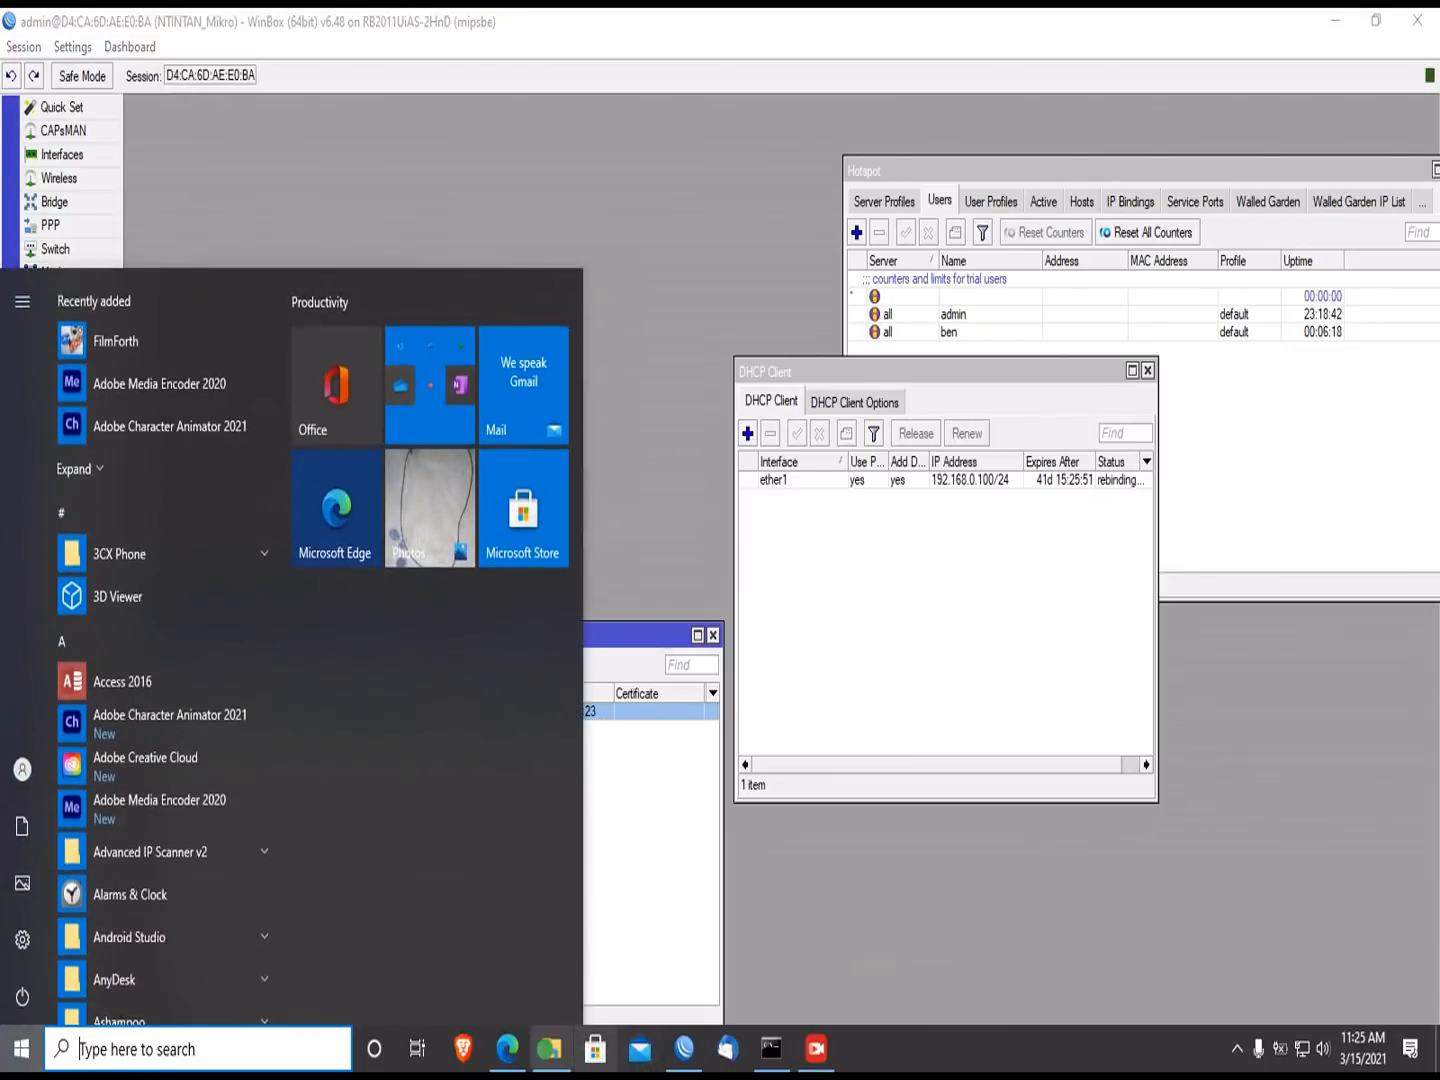
{"action": "left_click", "coordinate": [507, 1050]}
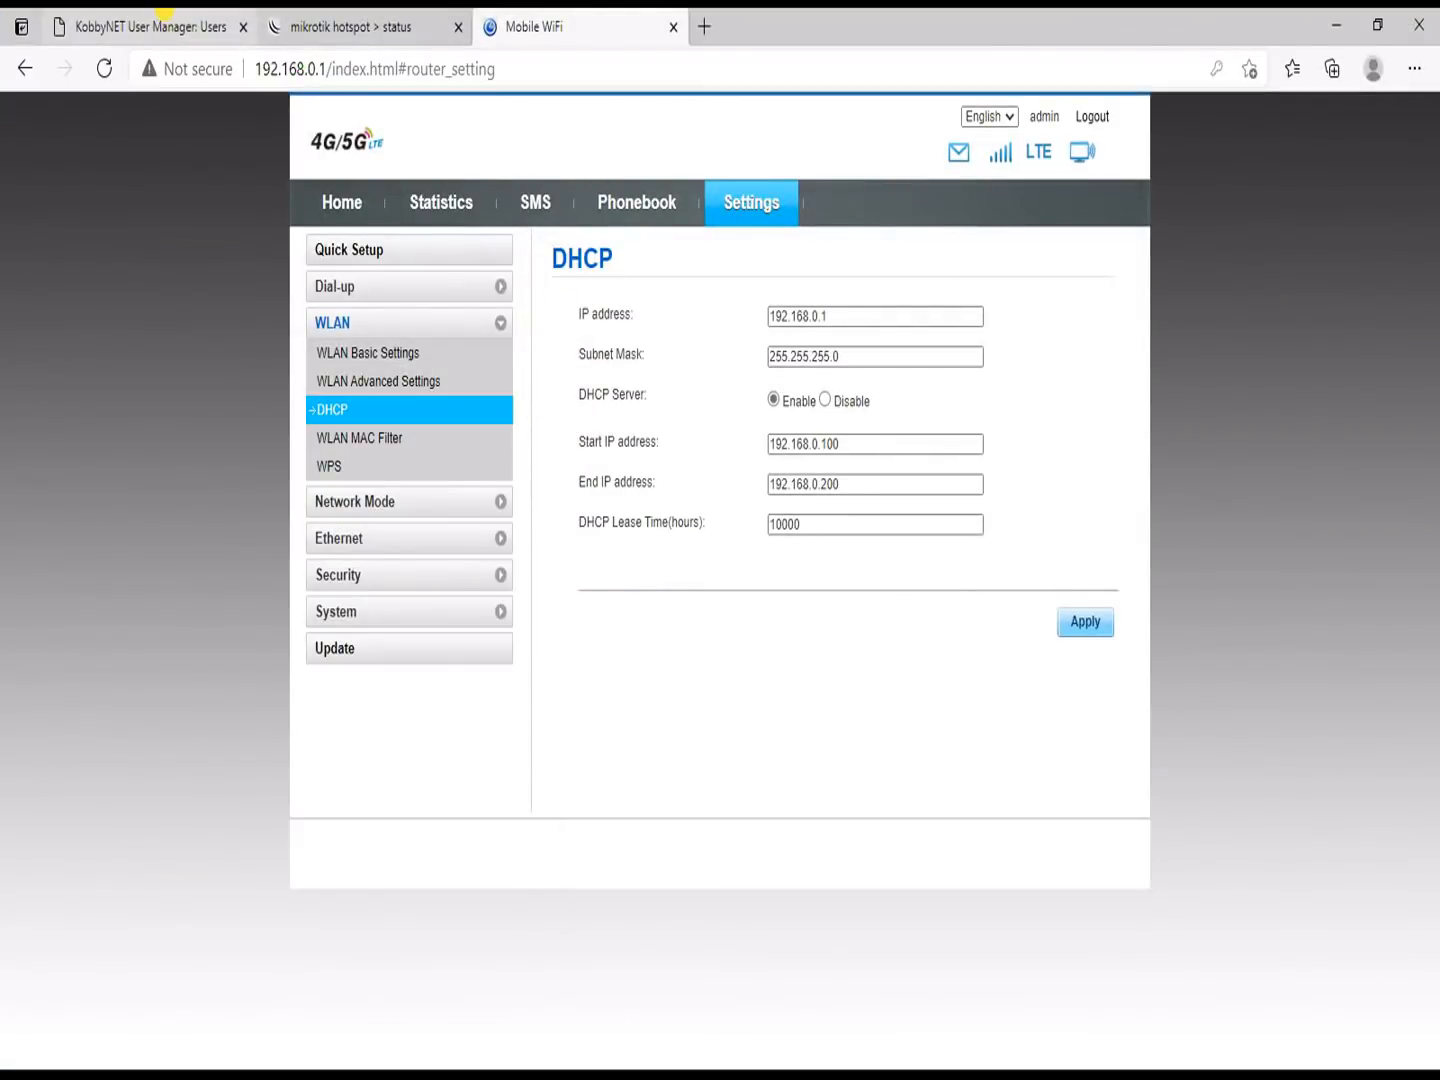
Step: In Routers, replace the Radius entry's IP 127.0.0.1 with 192.168.0.100 and save
{"action": "left_click", "coordinate": [252, 26]}
{"action": "left_click", "coordinate": [52, 168]}
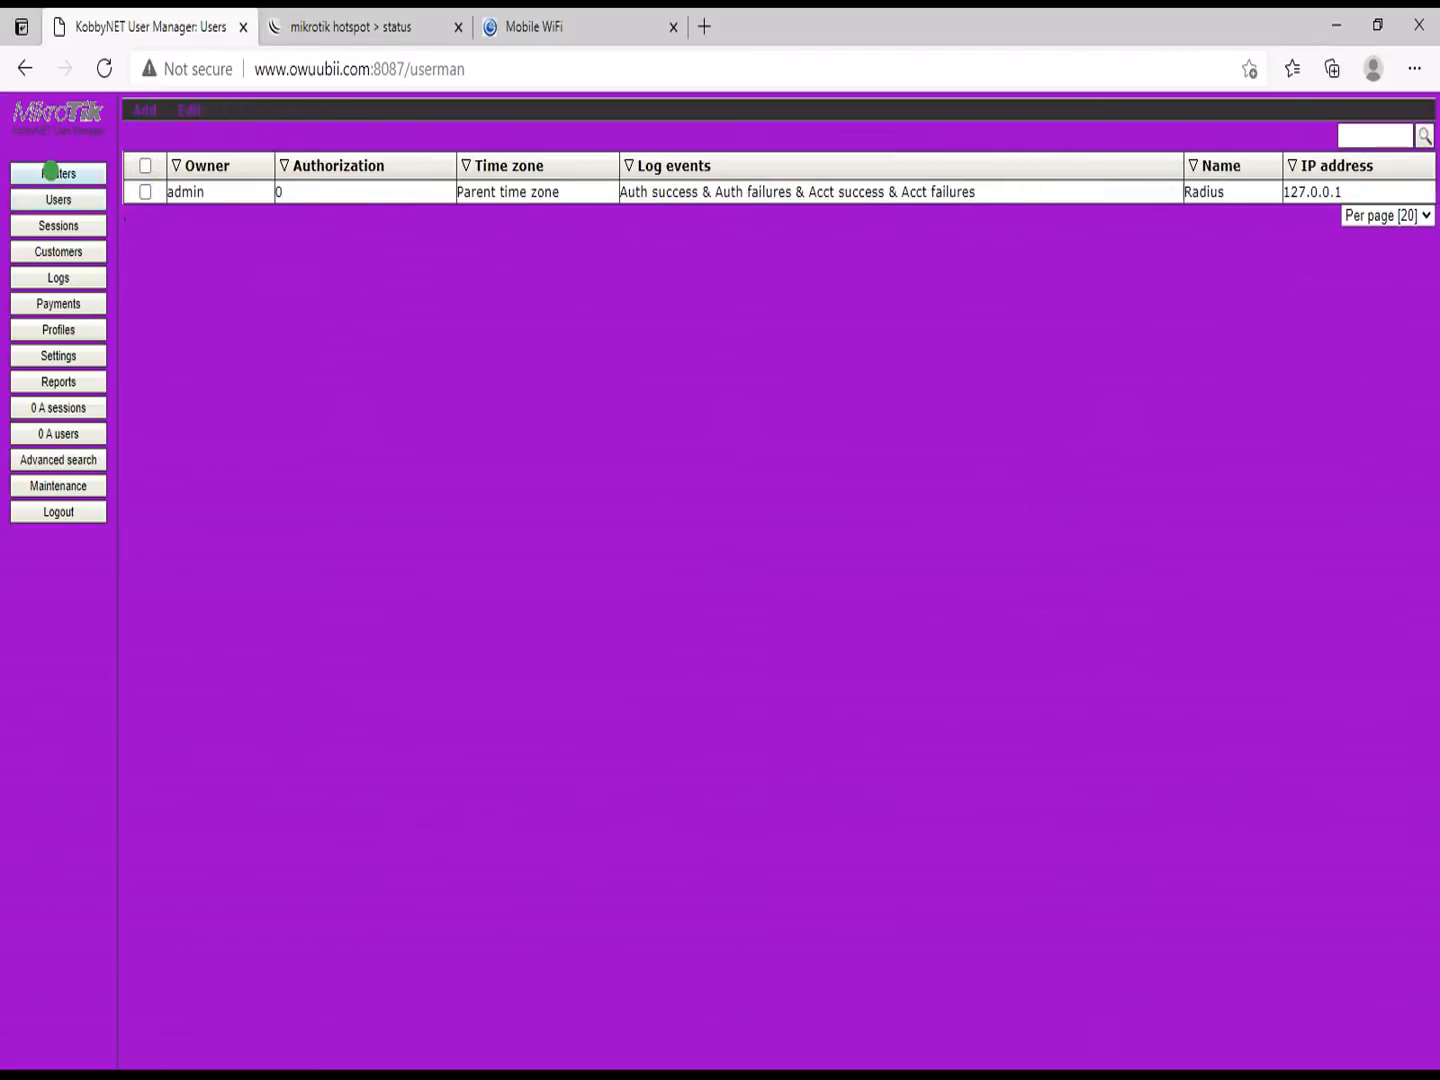
{"action": "left_click", "coordinate": [528, 192]}
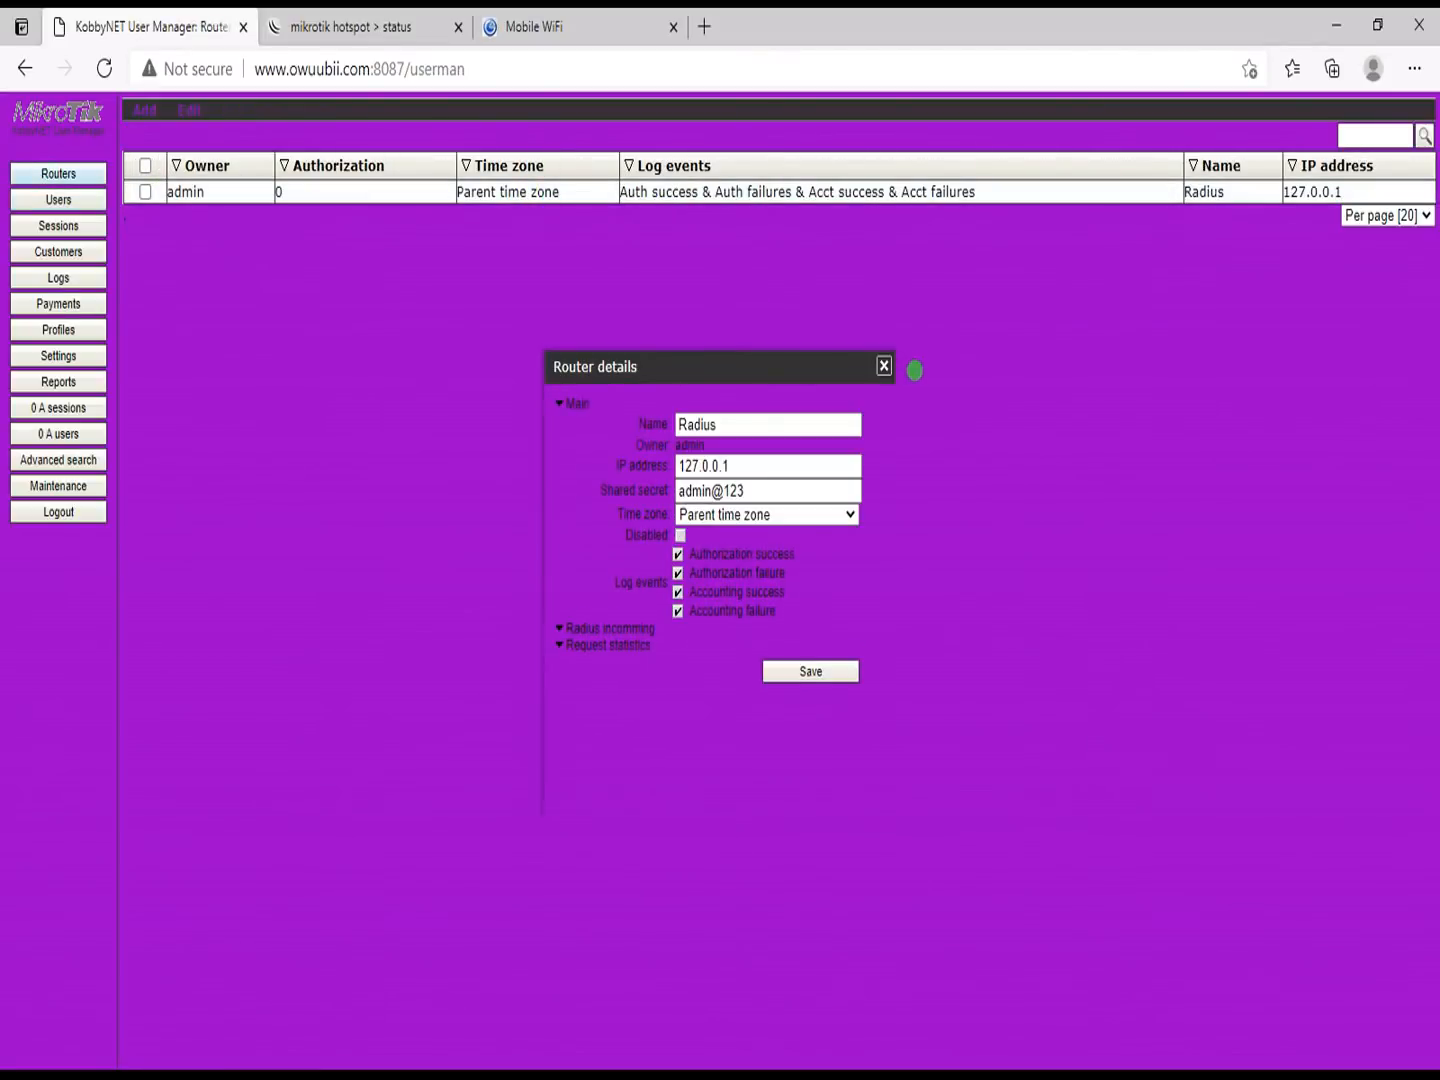
{"action": "left_click_drag", "start_coordinate": [717, 466], "coordinate": [532, 470]}
{"action": "type", "text": "192.168."}
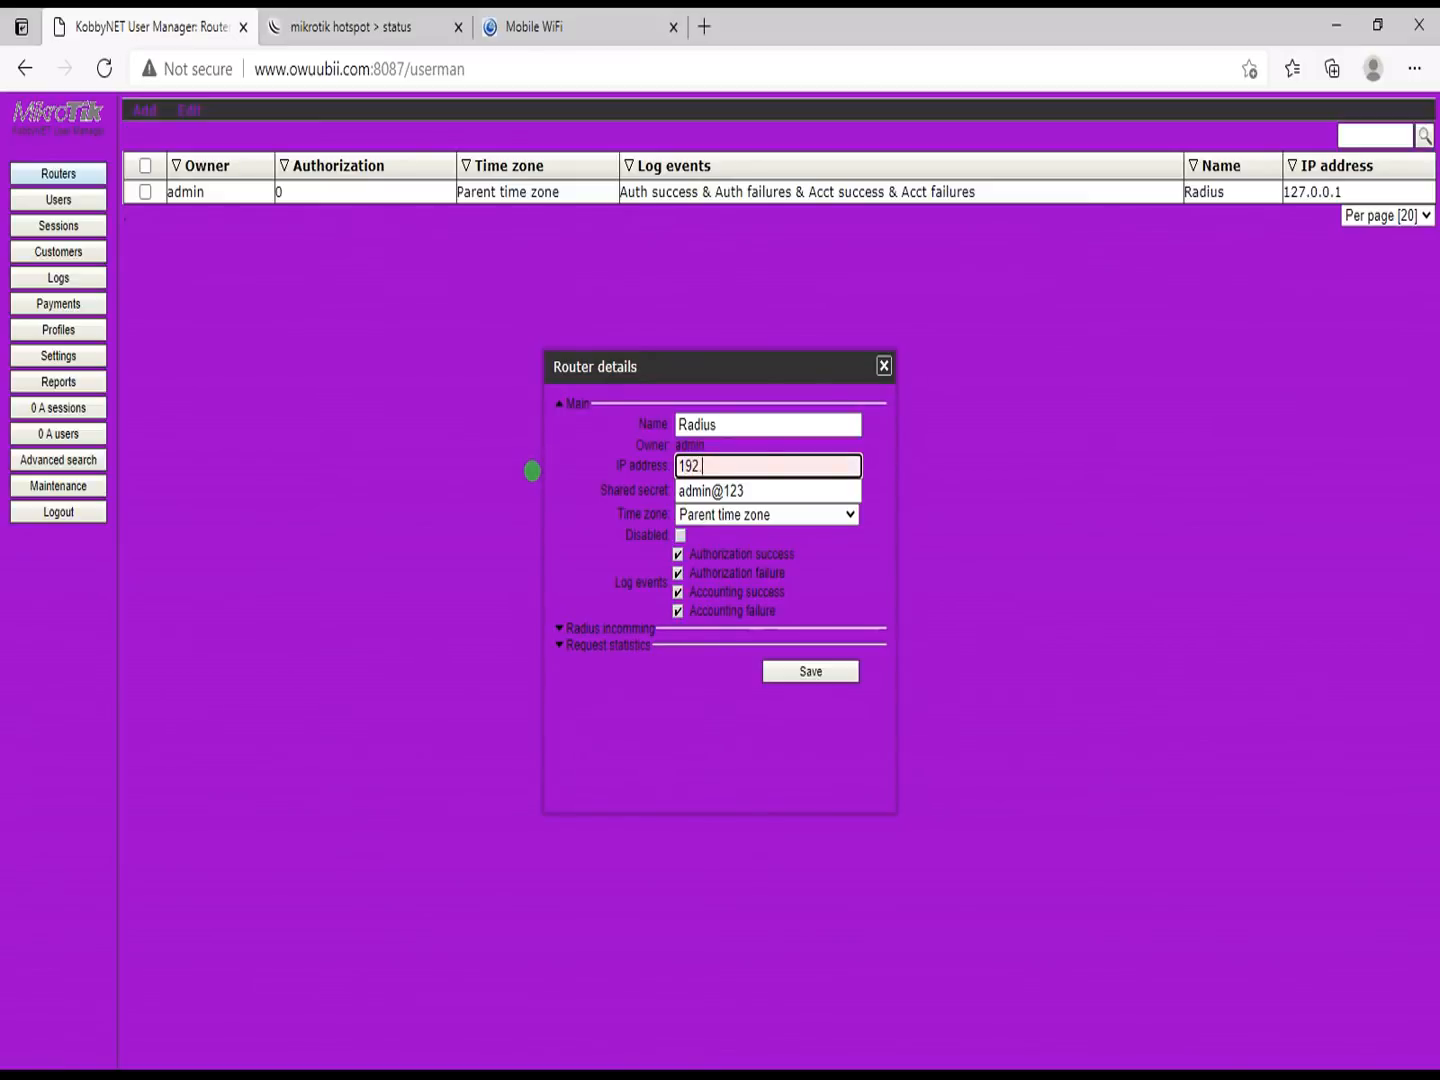
{"action": "type", "text": "0.100"}
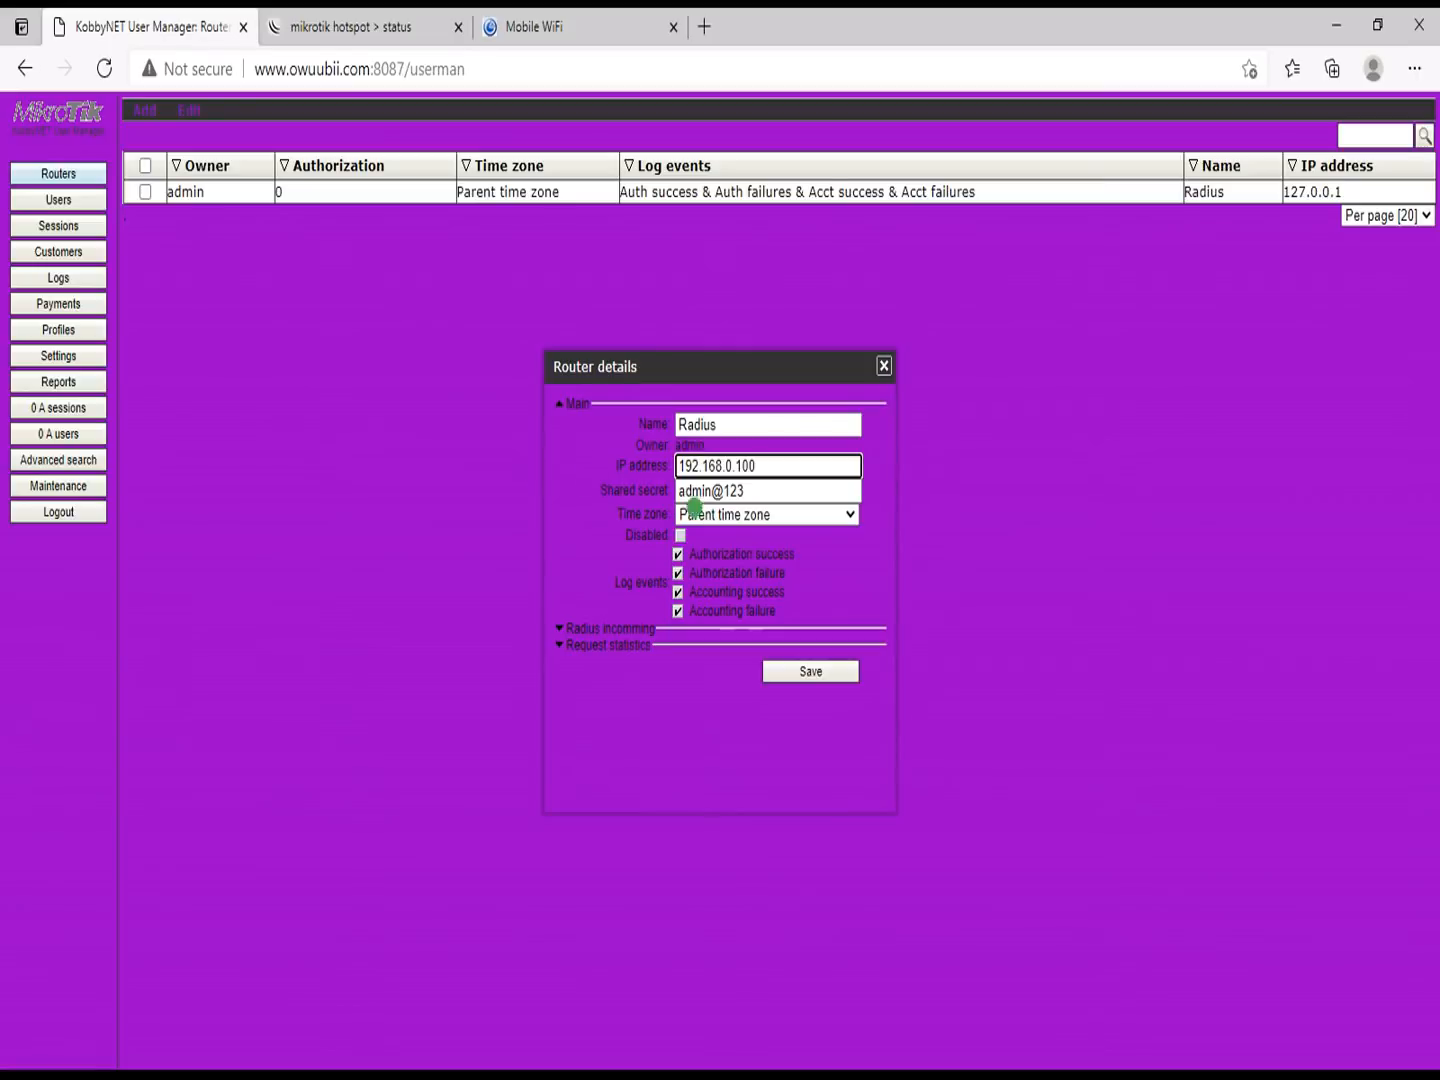
{"action": "left_click", "coordinate": [799, 669]}
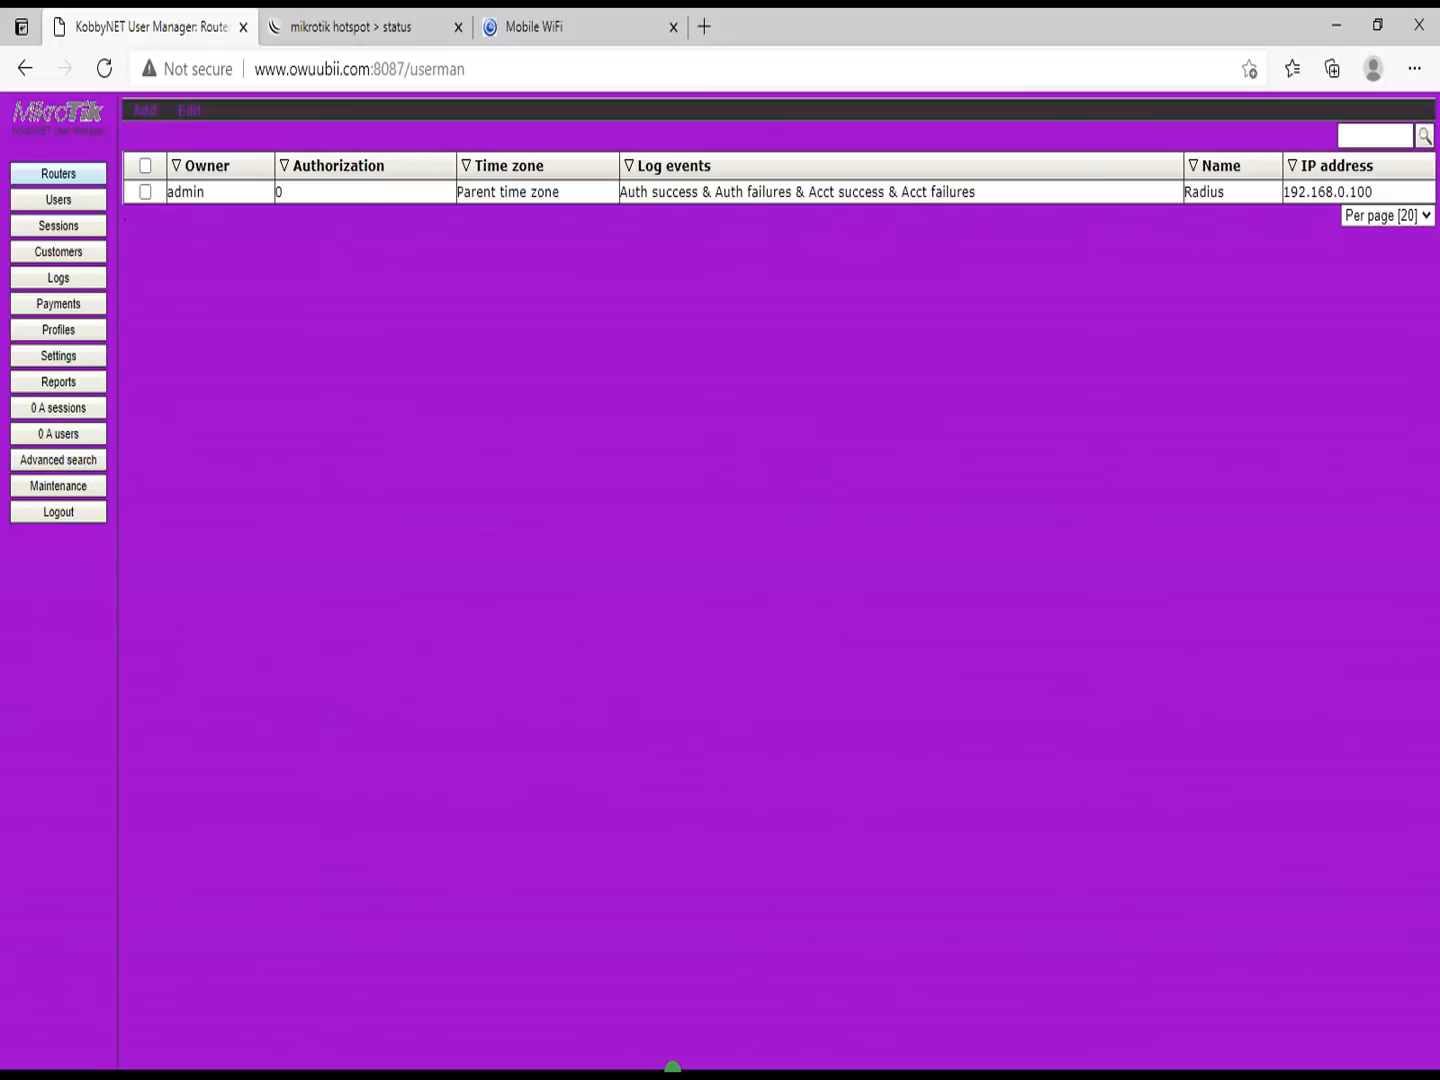
{"action": "key", "text": "super"}
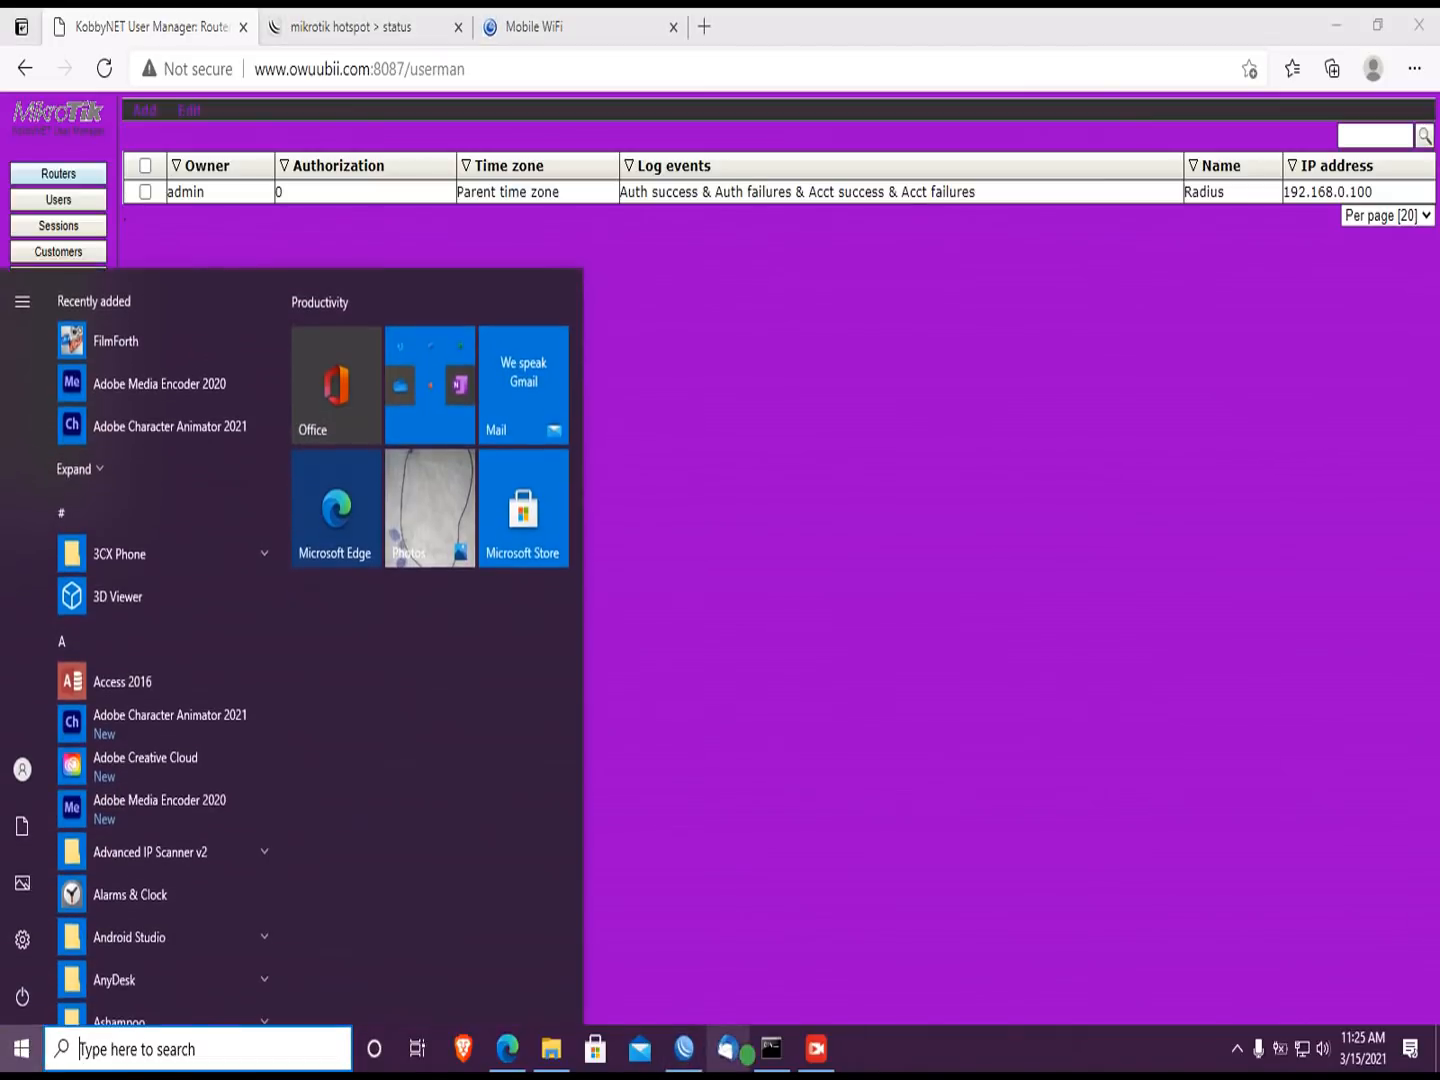
Step: On the hotspot status tab, log off the current user and return to the login form
{"action": "left_click", "coordinate": [775, 1048]}
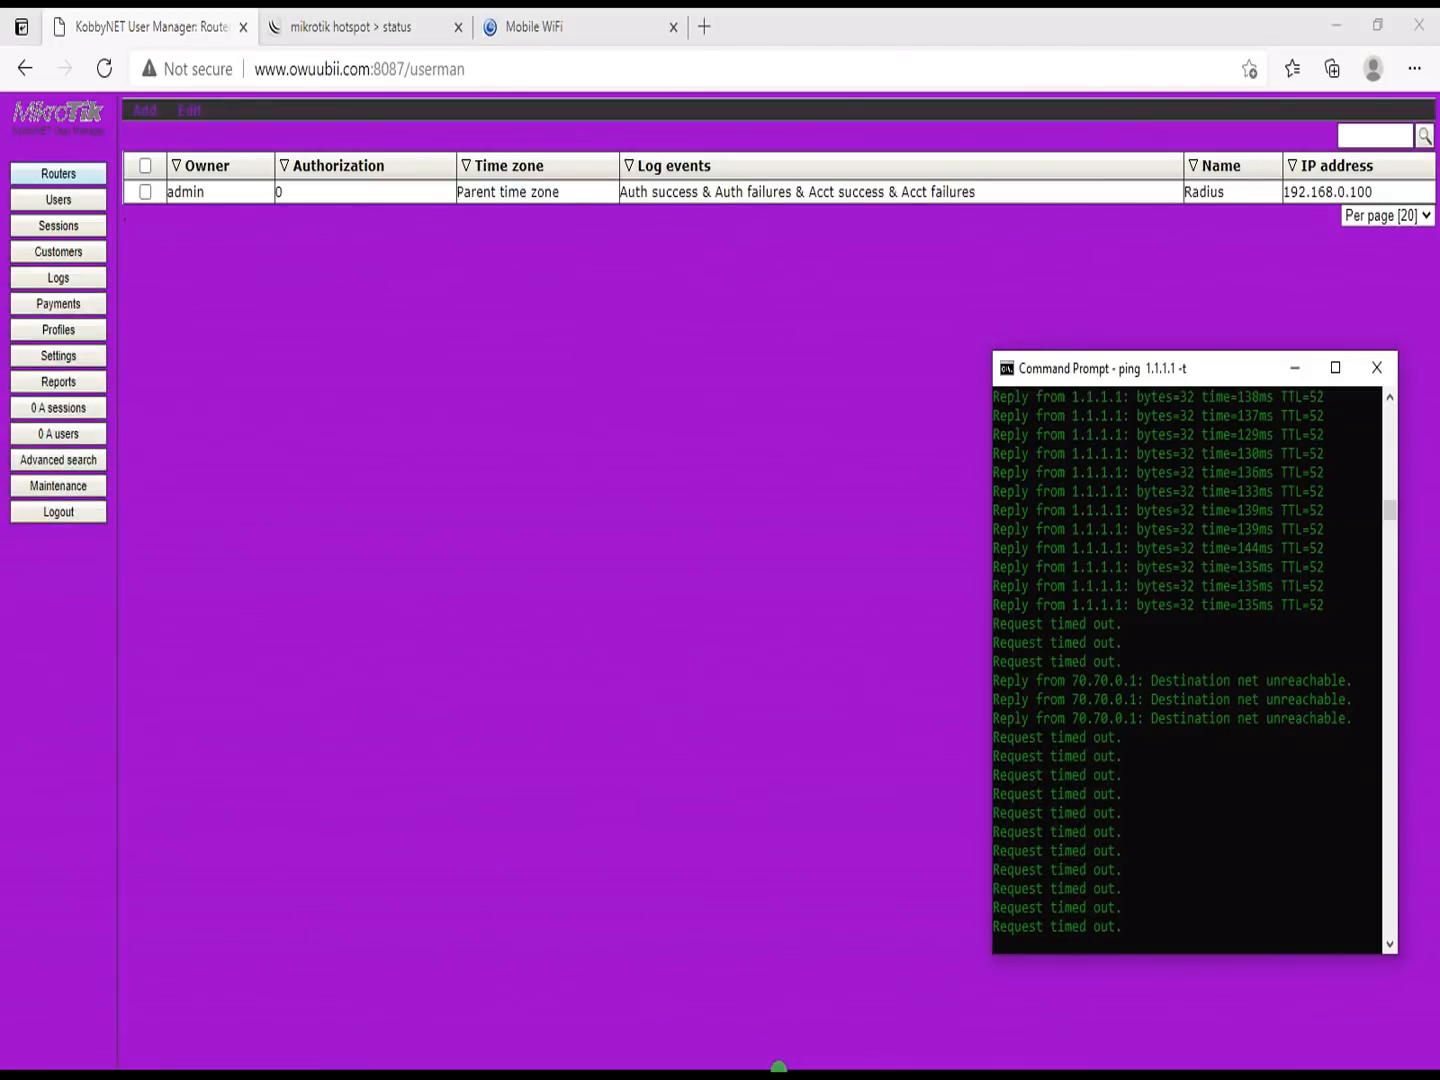
{"action": "key", "text": "super"}
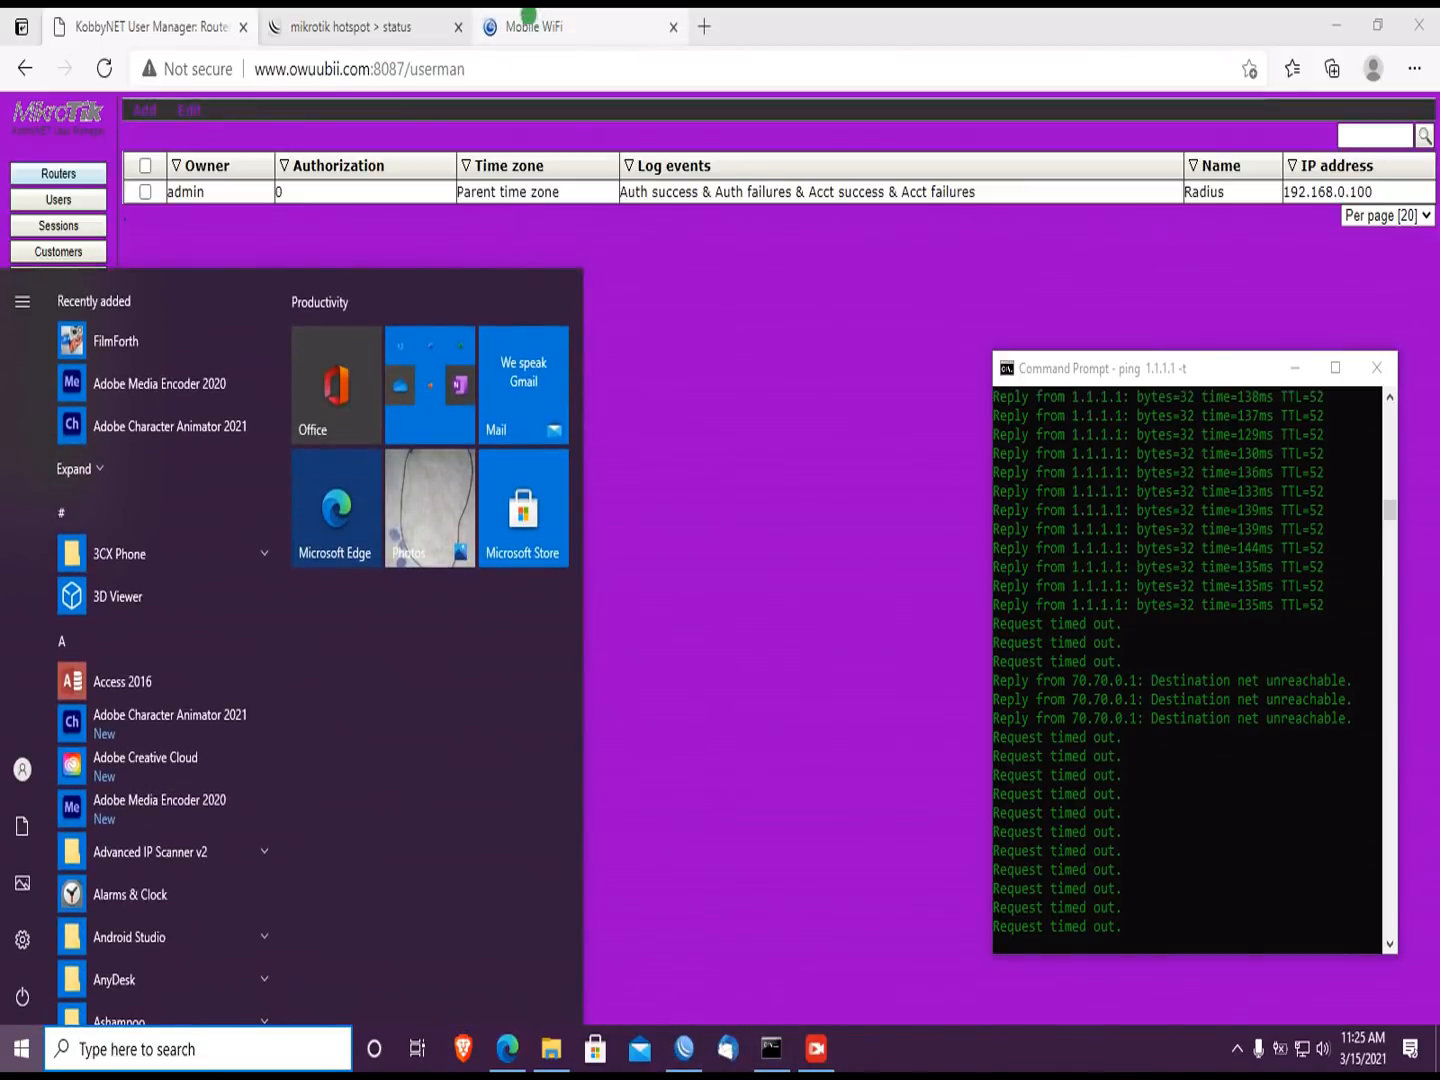
{"action": "left_click", "coordinate": [290, 14]}
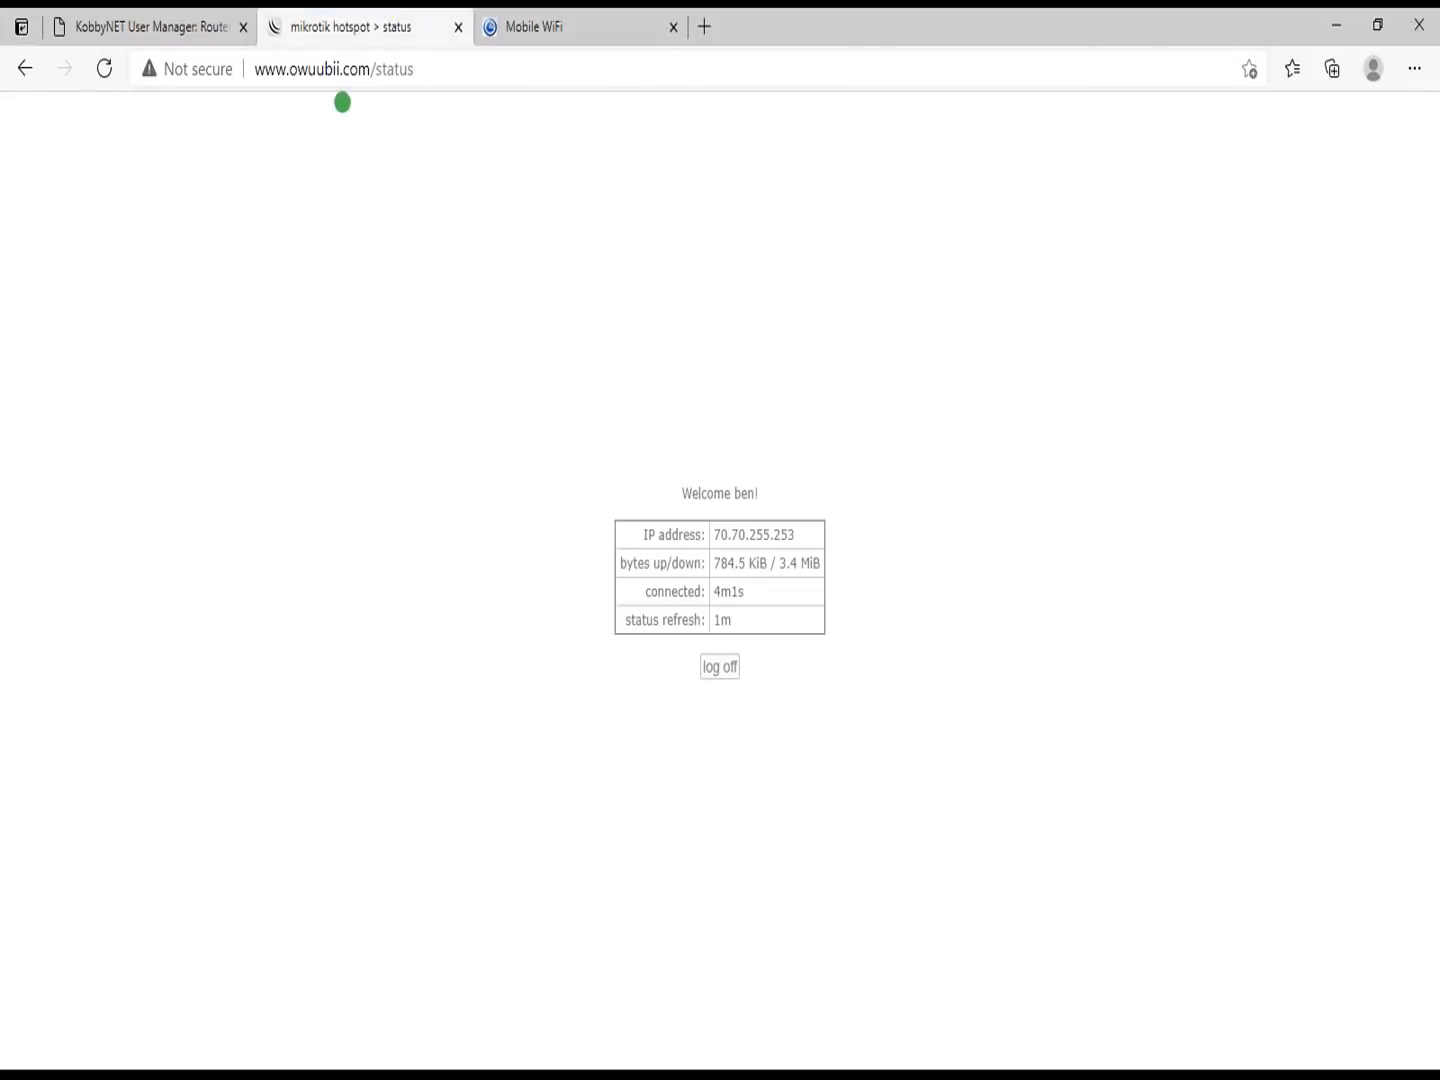
{"action": "left_click", "coordinate": [729, 667]}
{"action": "left_click", "coordinate": [730, 668]}
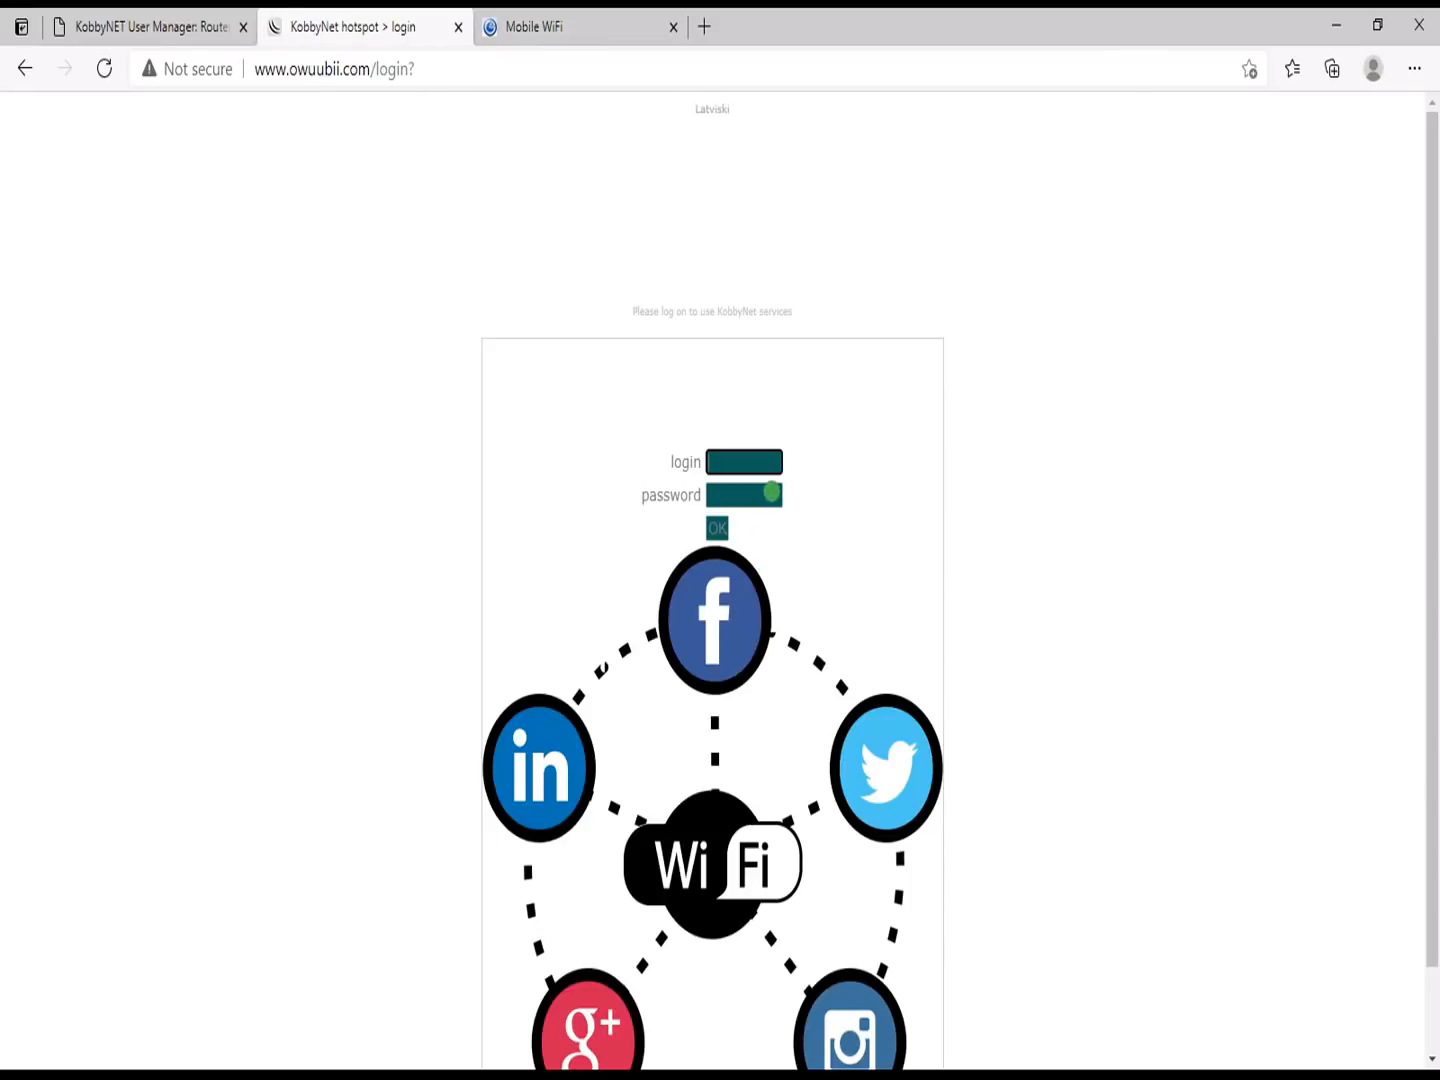
Step: Sign in to the hotspot as user test with its password, declining to save the password
{"action": "left_click", "coordinate": [753, 463]}
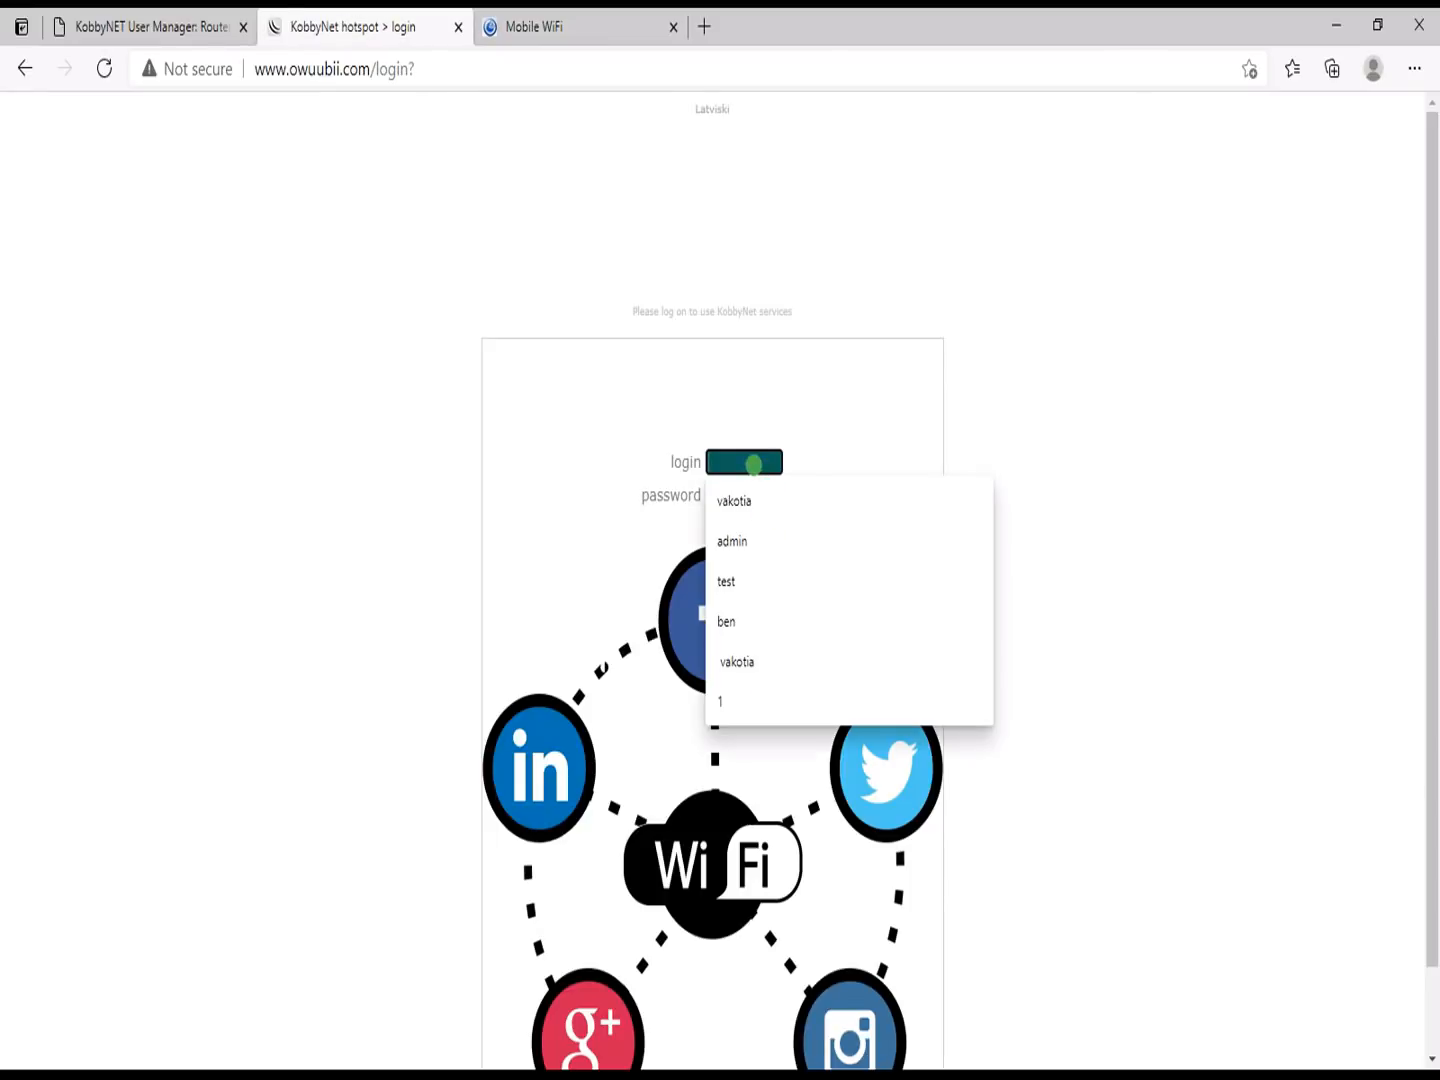
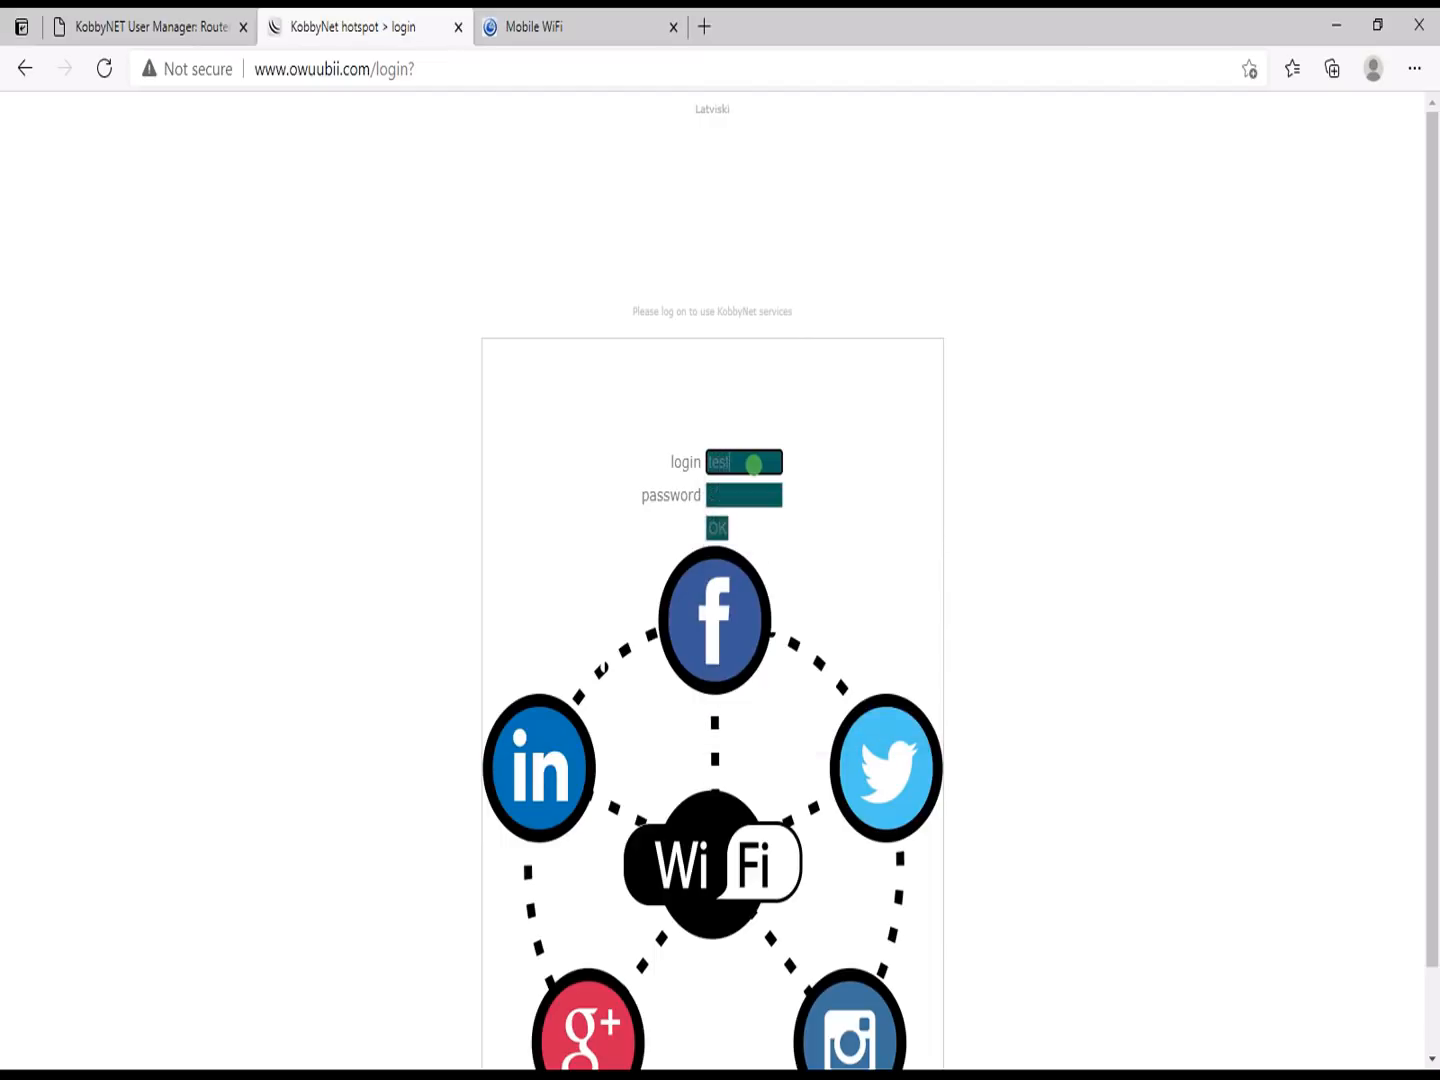
{"action": "key", "text": "Tab"}
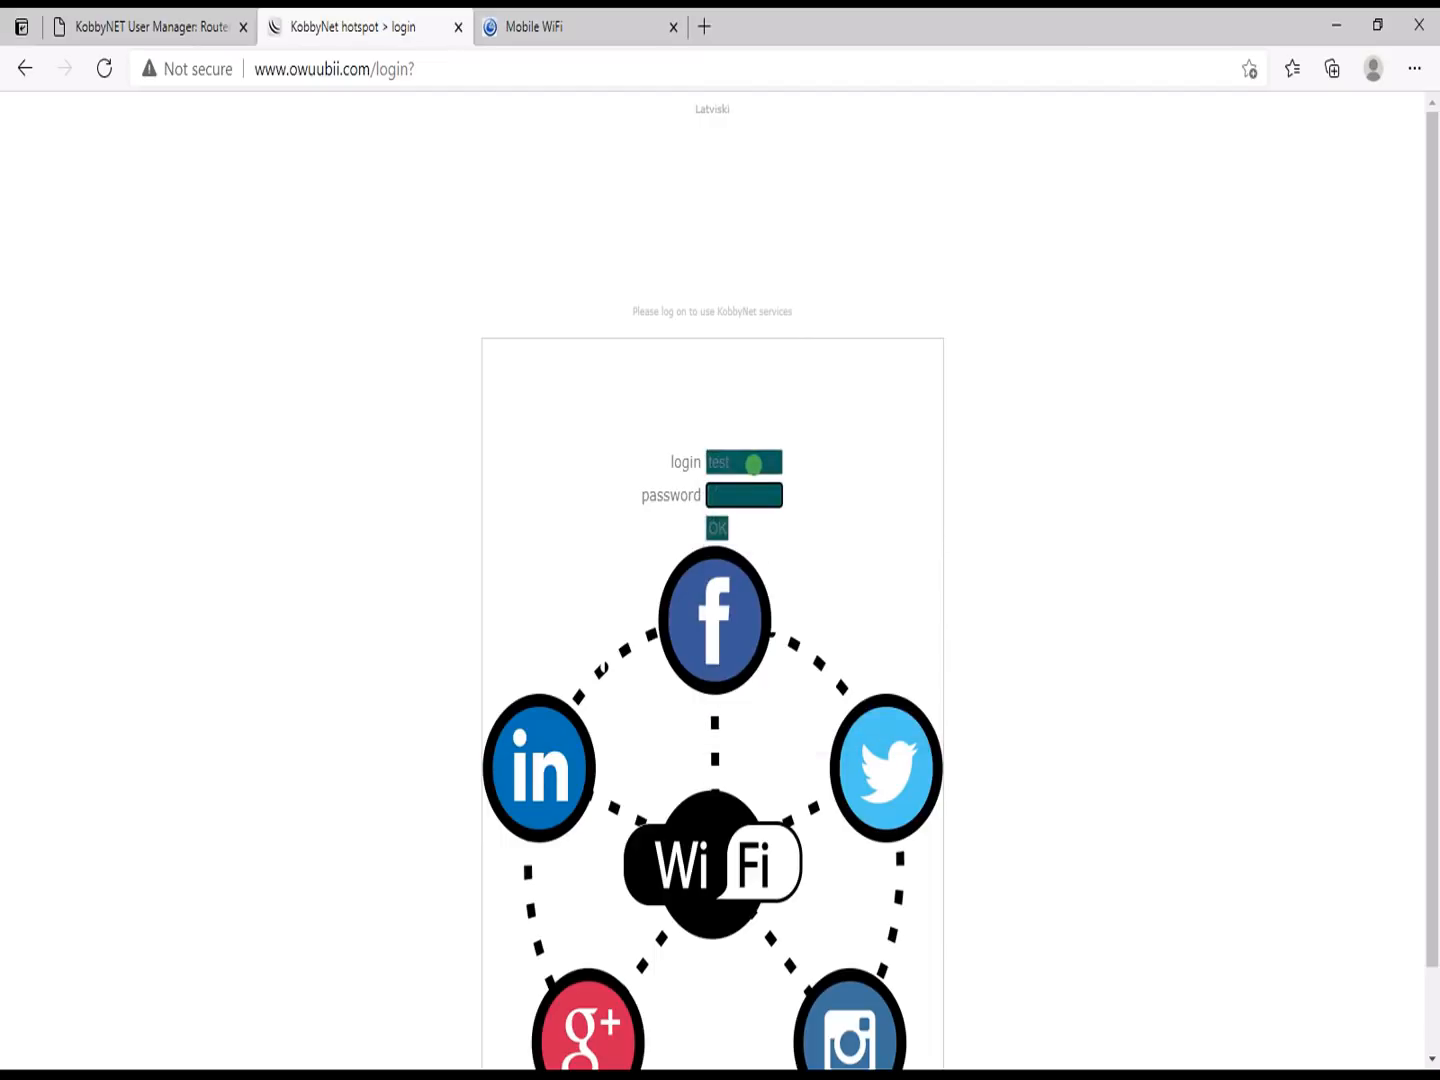
{"action": "left_click", "coordinate": [716, 528]}
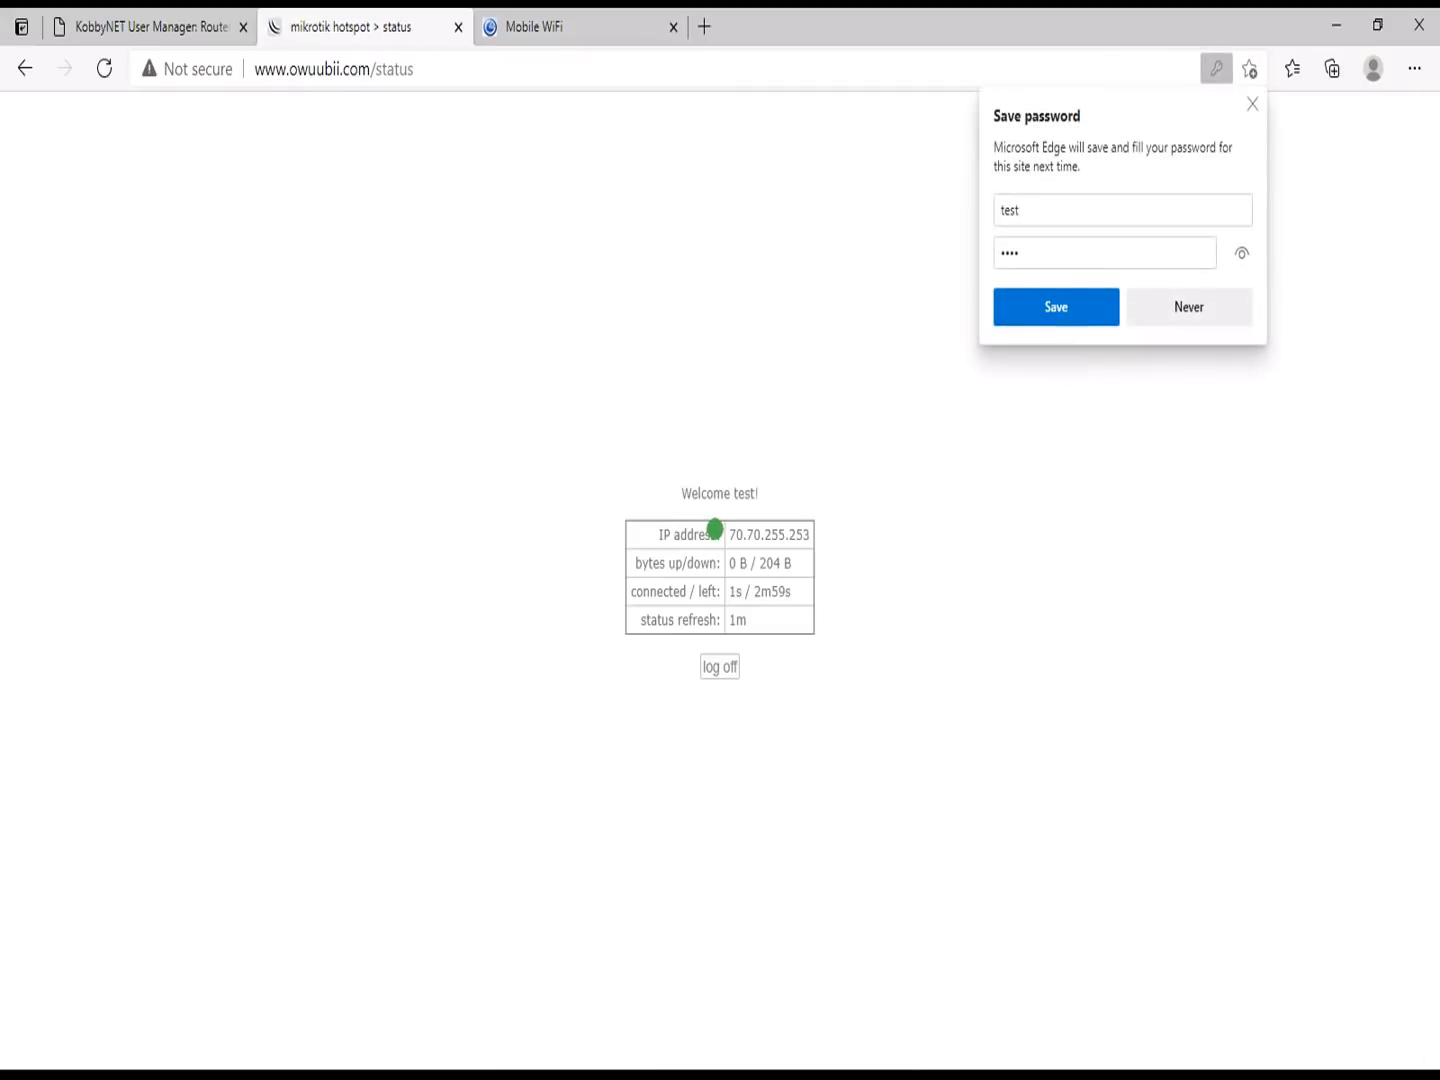
{"action": "left_click", "coordinate": [1185, 306]}
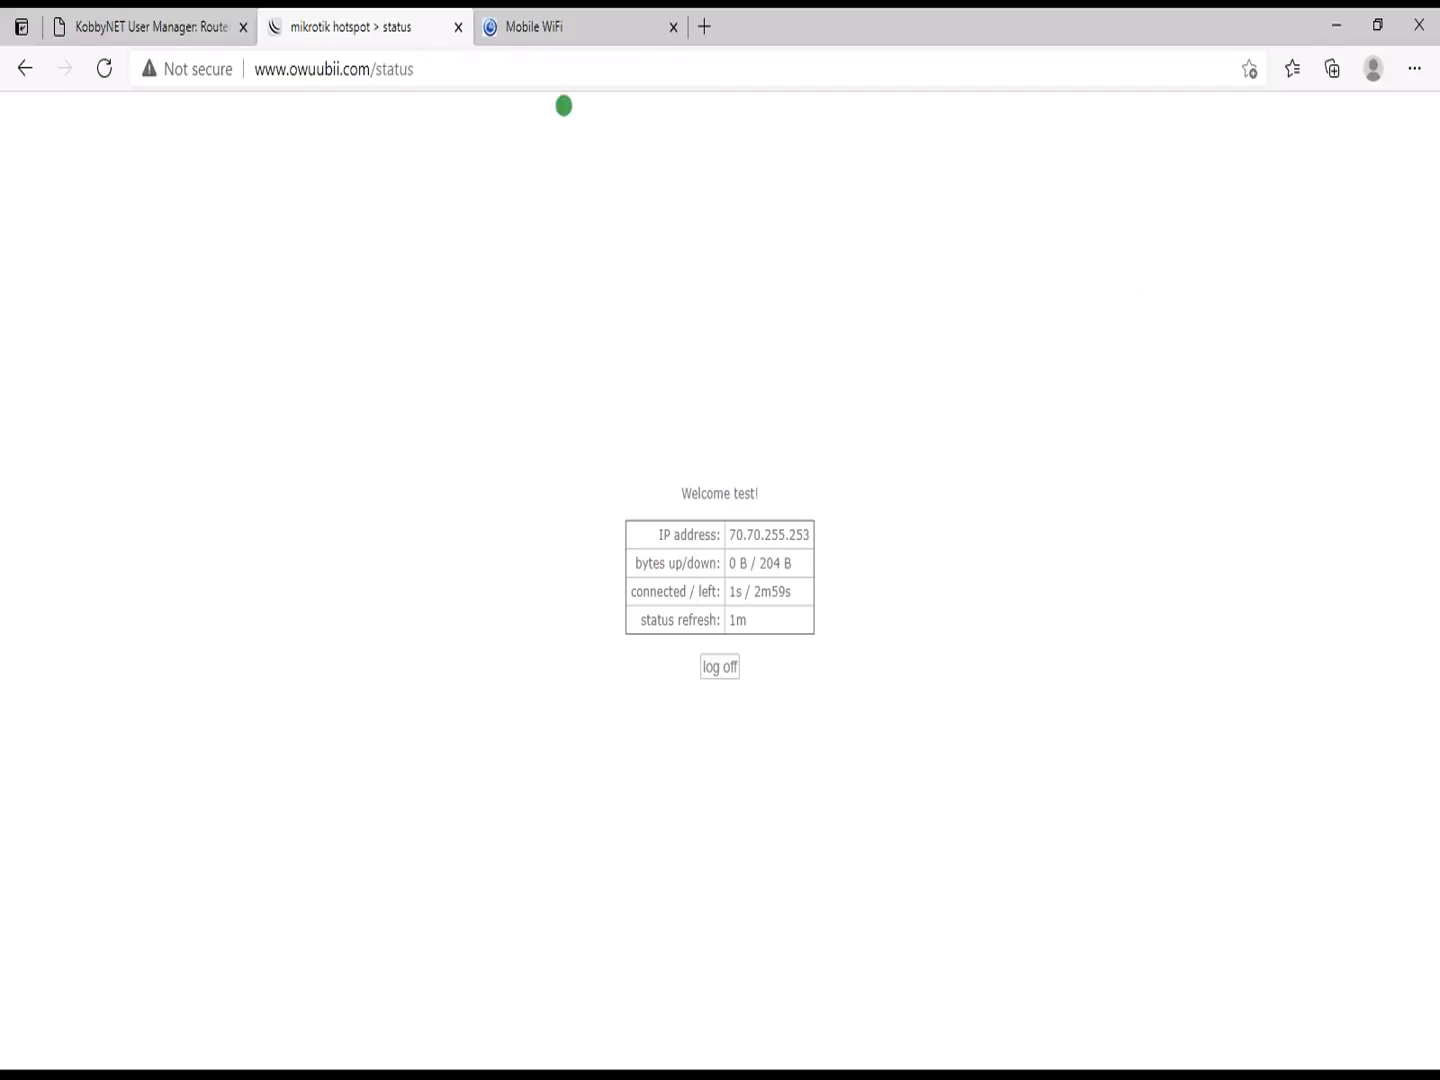
{"action": "left_click", "coordinate": [162, 14]}
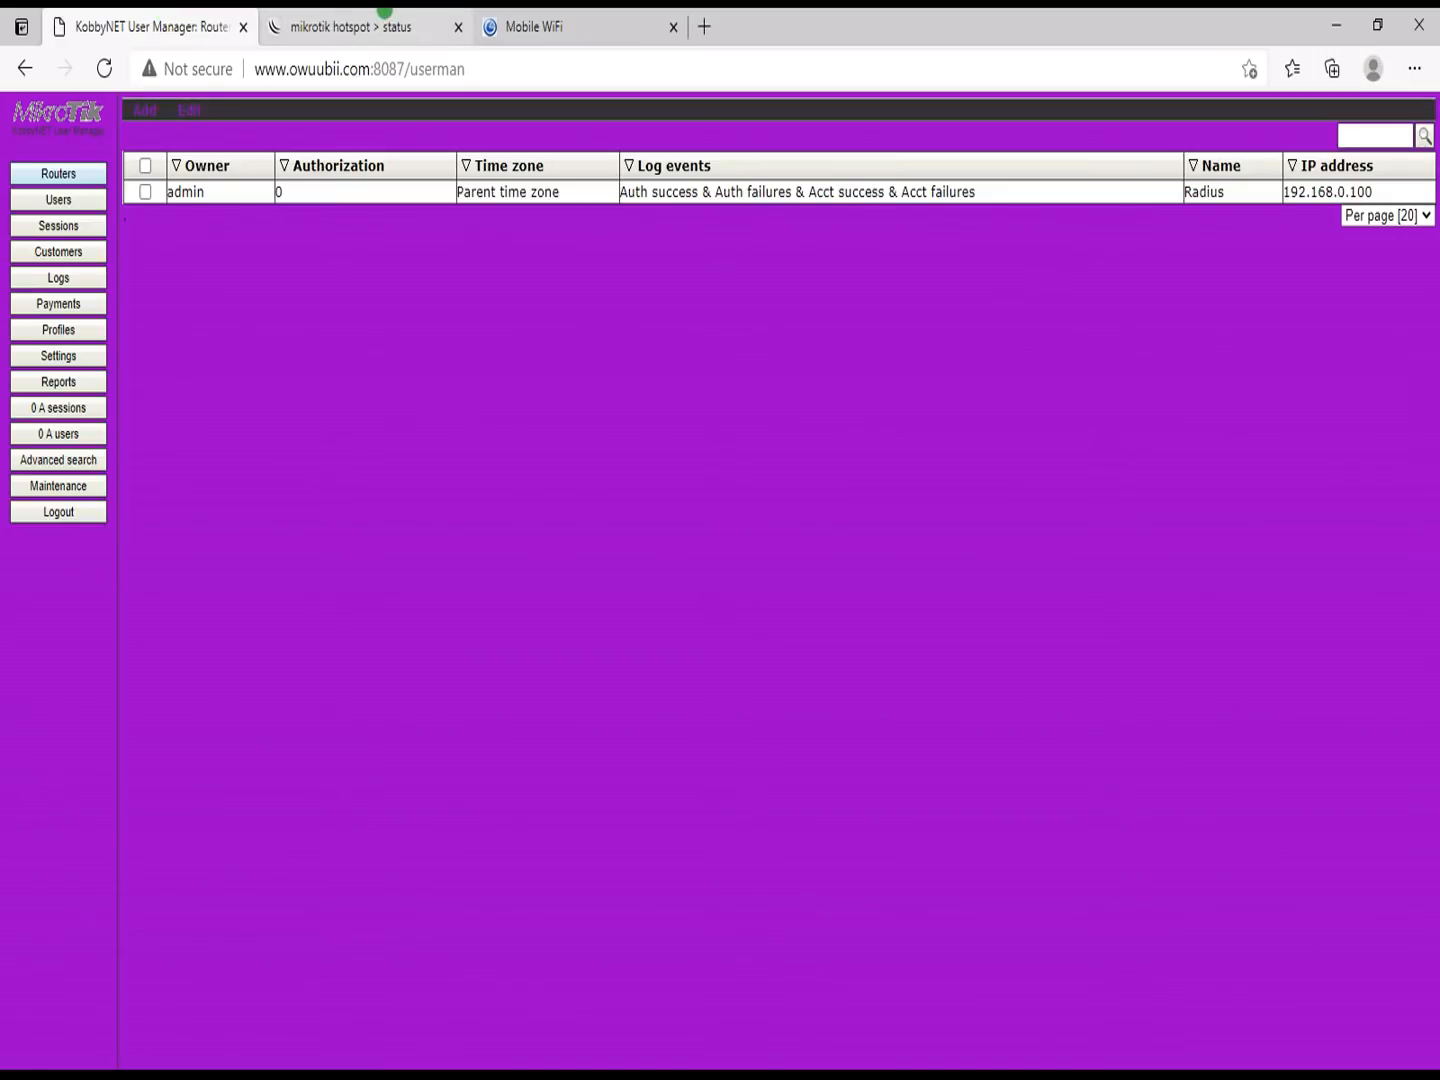
Step: Review the User Manager logs for test's authorization and accounting, then recheck the Routers list
{"action": "left_click", "coordinate": [52, 275]}
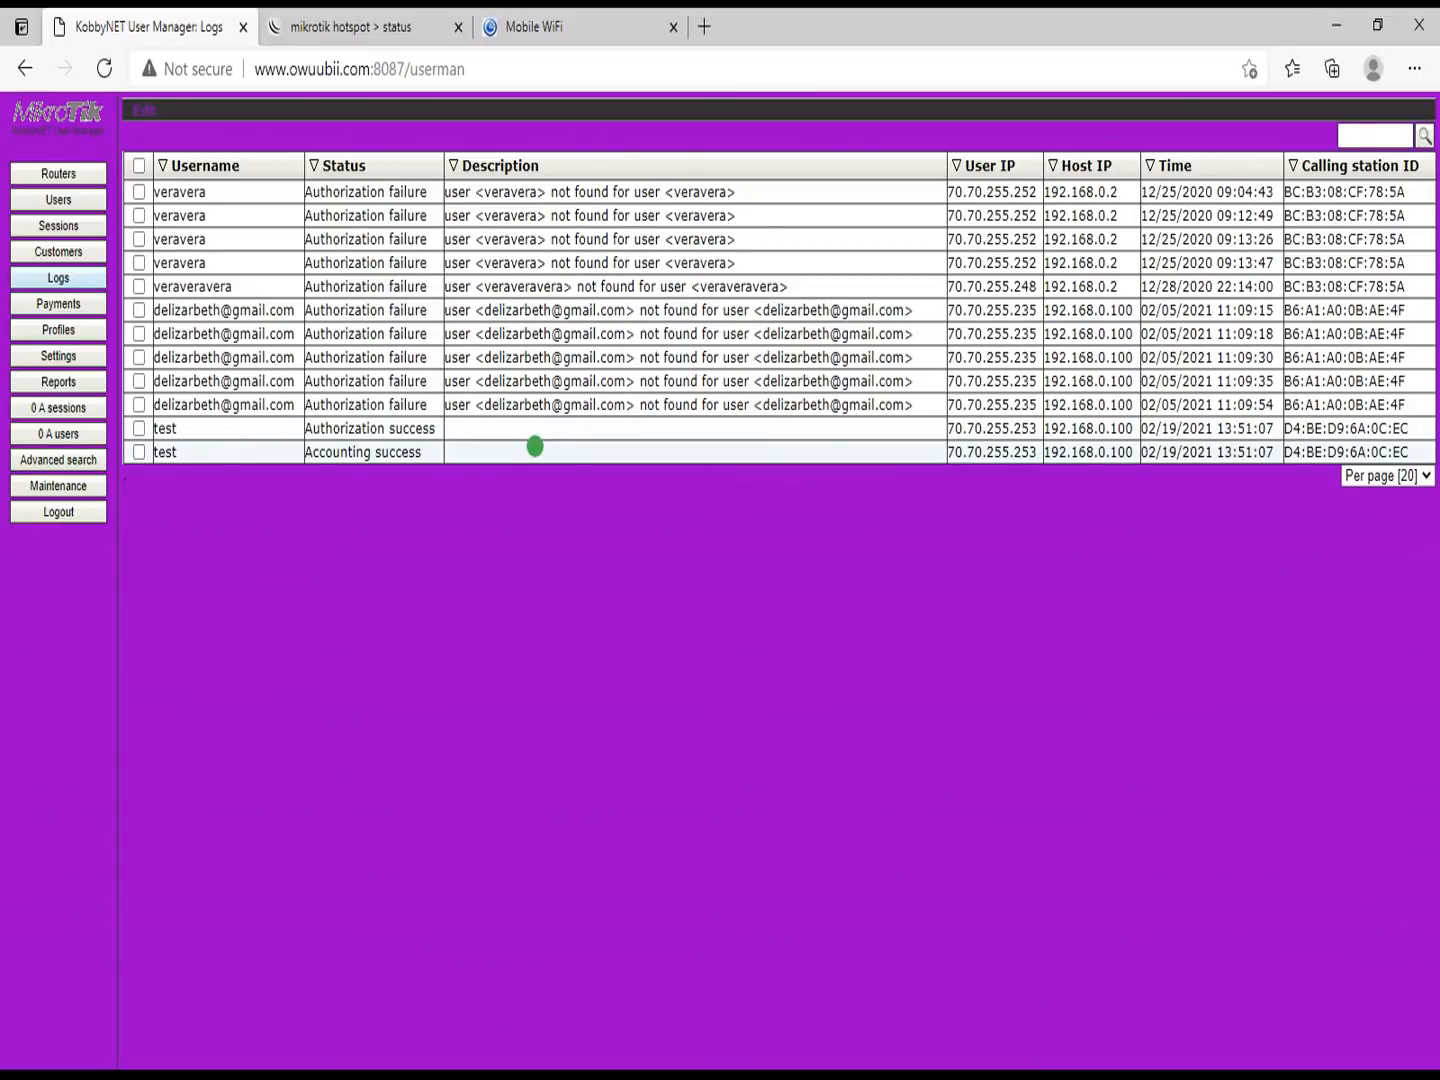
{"action": "left_click", "coordinate": [373, 28]}
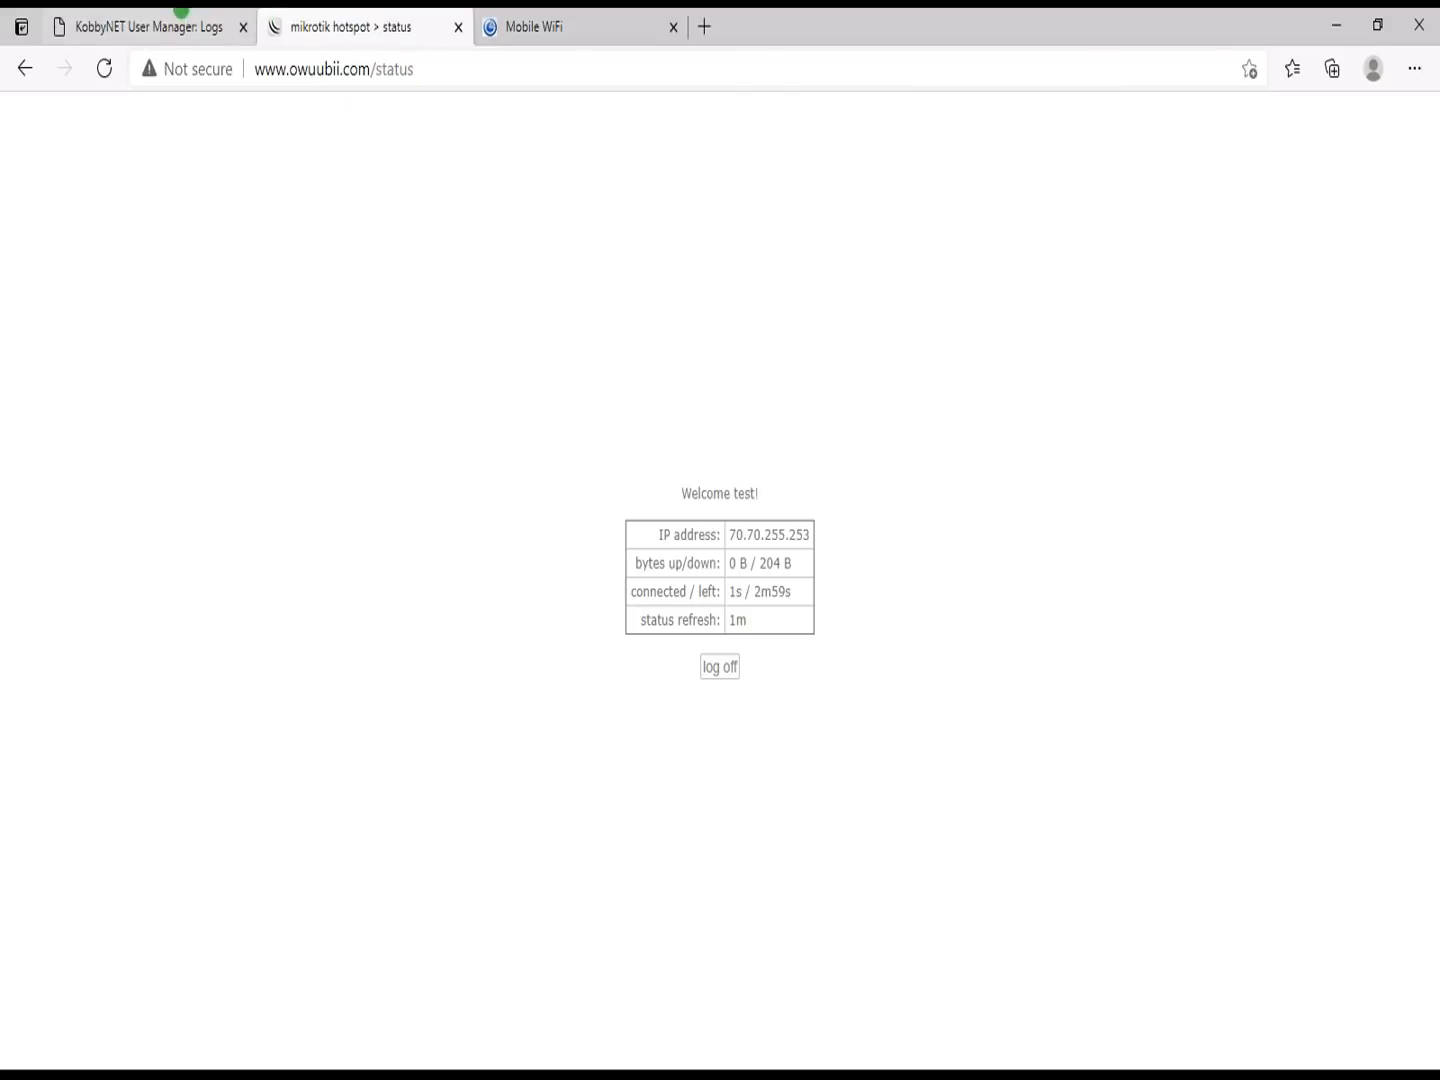
{"action": "left_click", "coordinate": [189, 11]}
{"action": "left_click", "coordinate": [56, 168]}
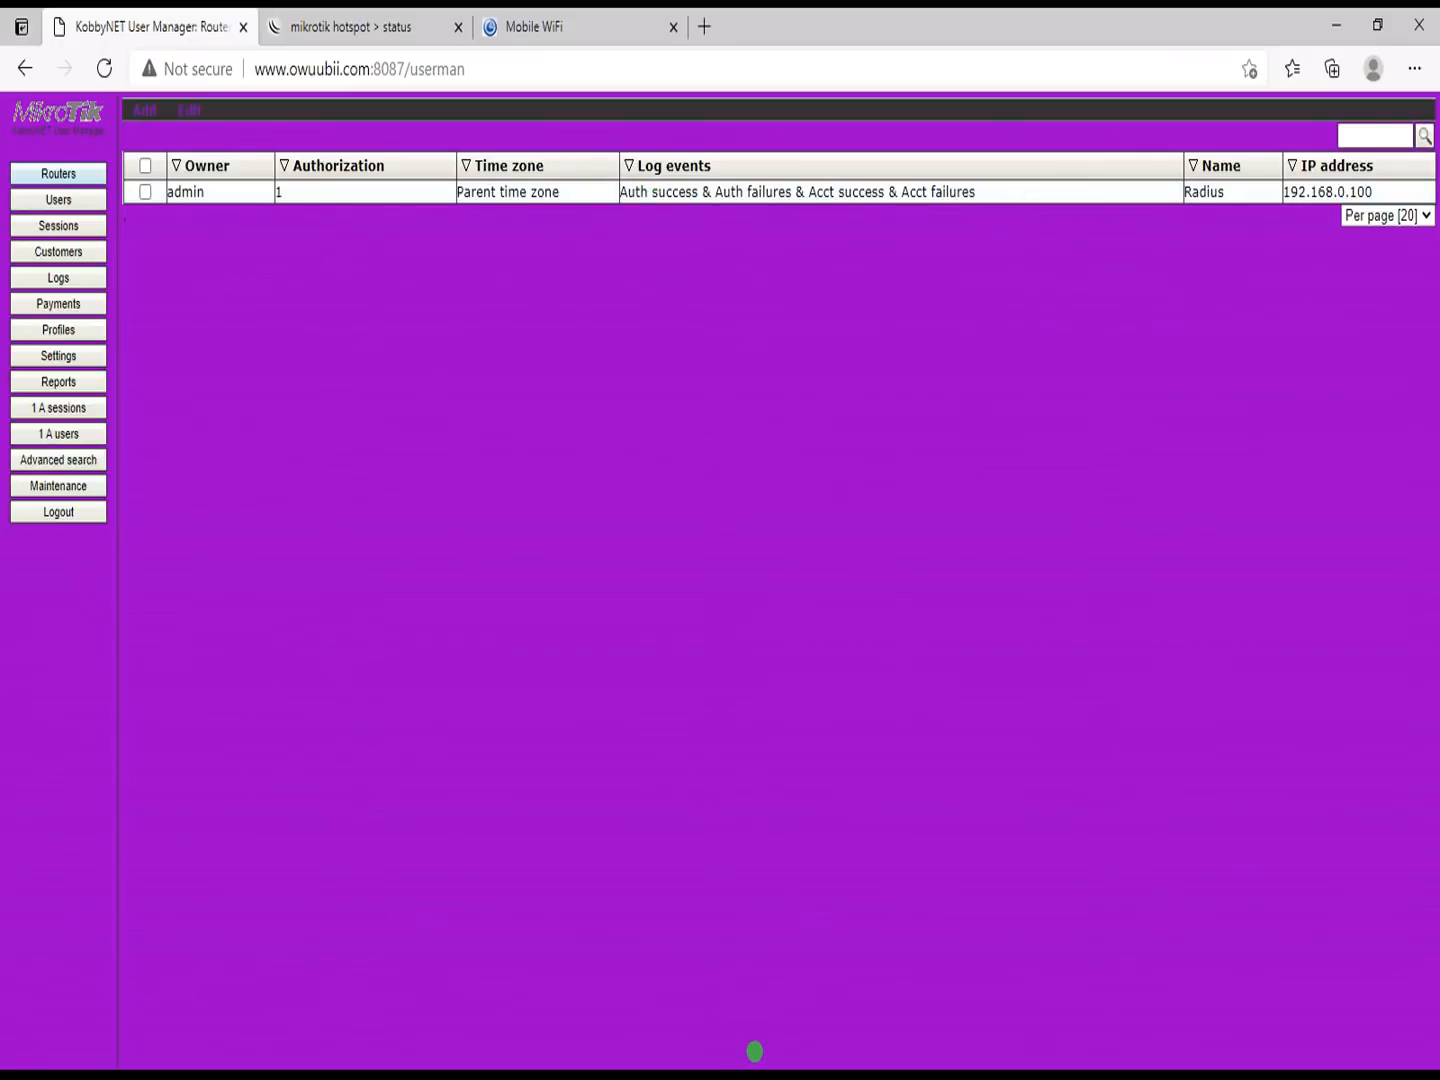
Step: Open and dismiss the Windows Start menu twice on the way back to WinBox
{"action": "key", "text": "super"}
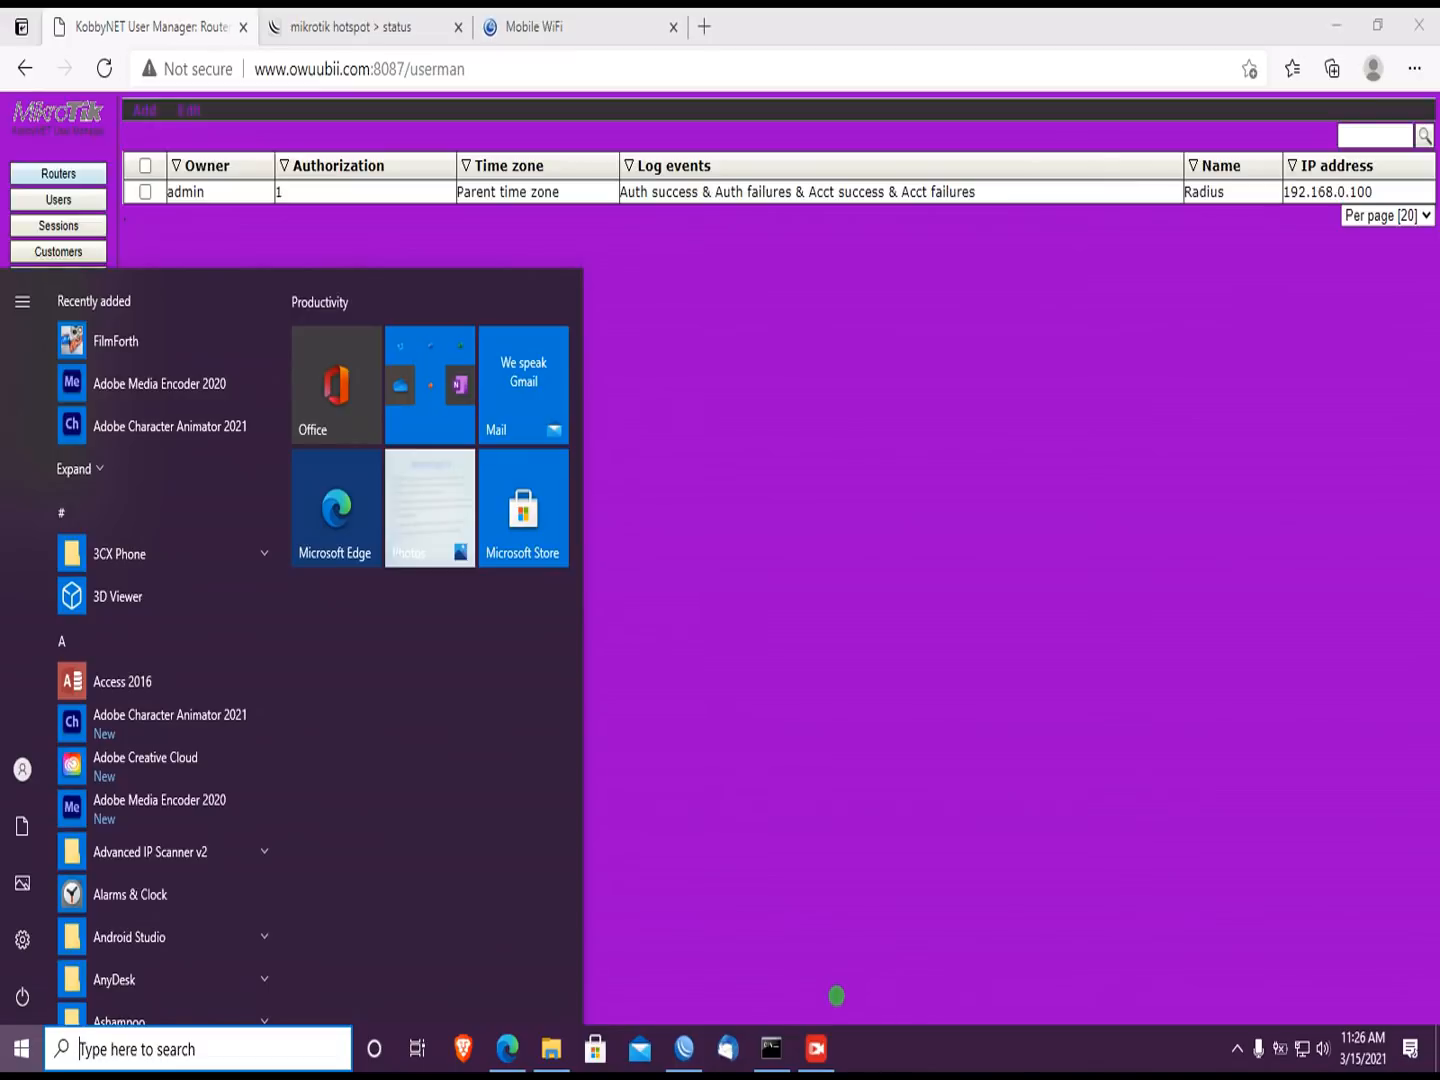
{"action": "left_click", "coordinate": [894, 810]}
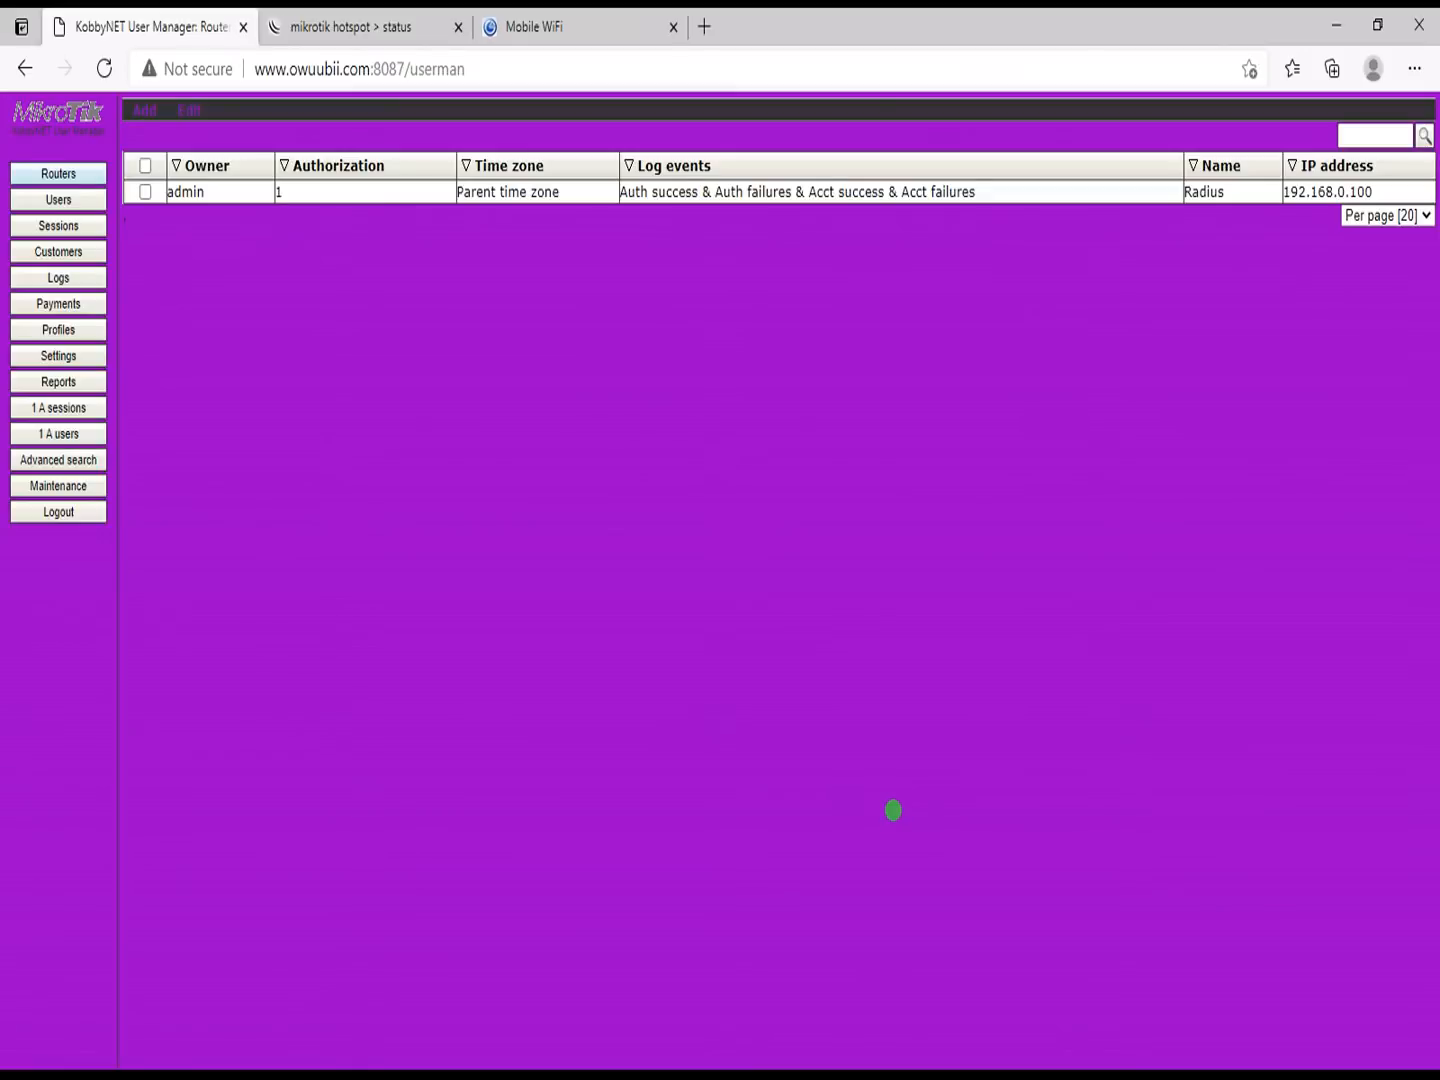
{"action": "key", "text": "super"}
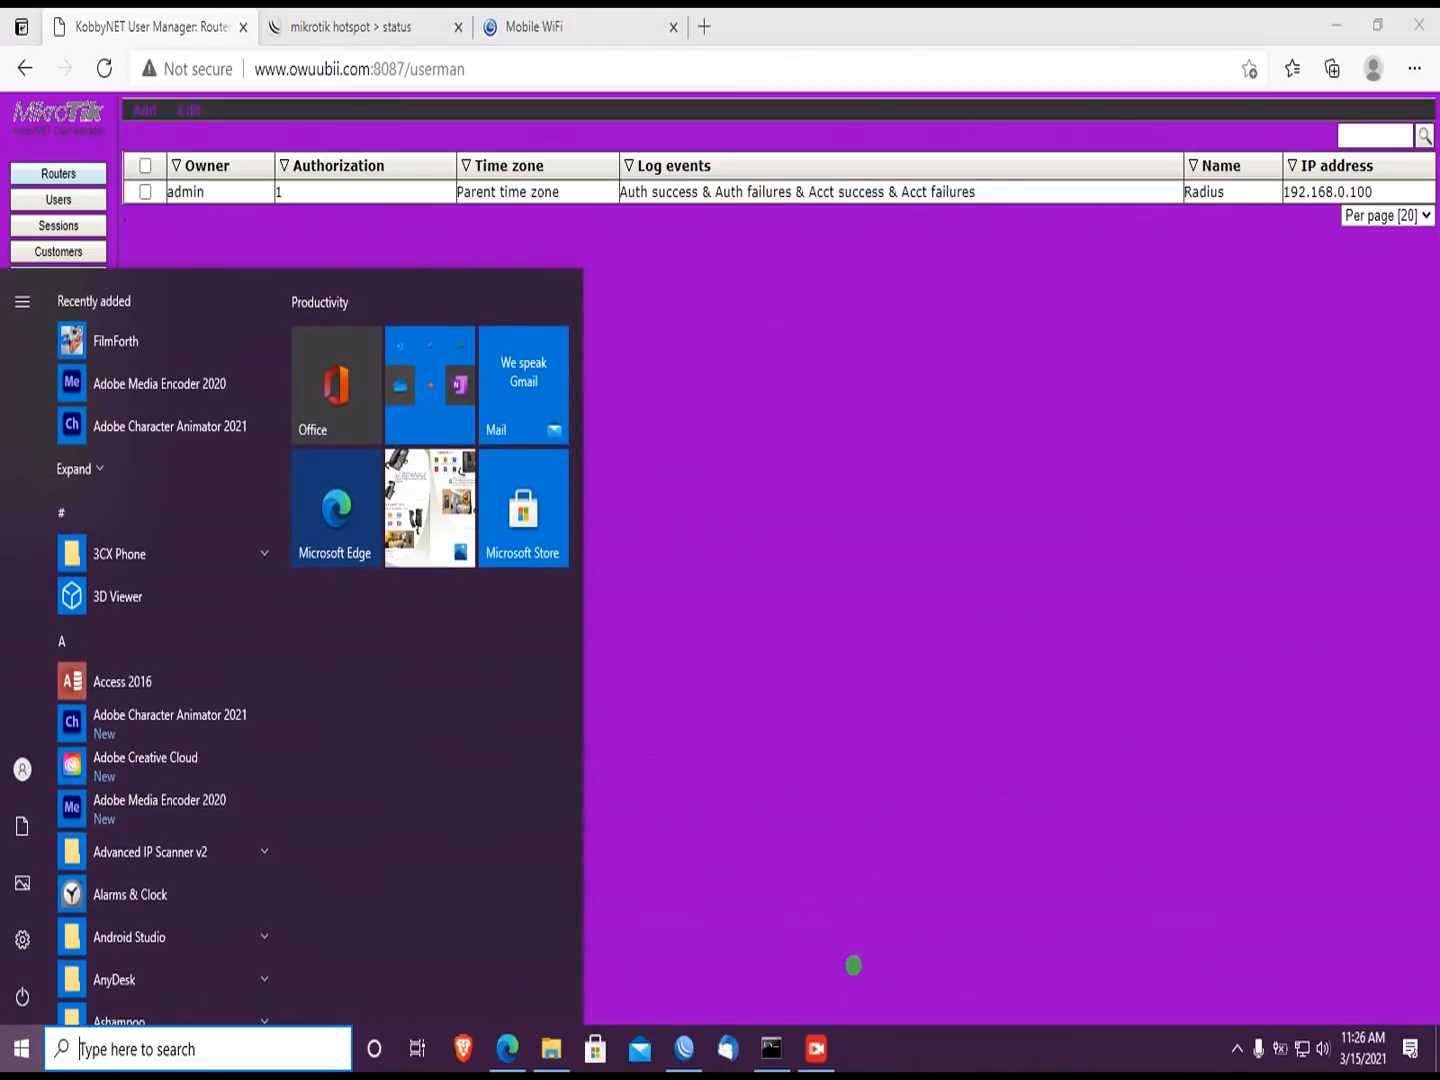
{"action": "left_click", "coordinate": [818, 915]}
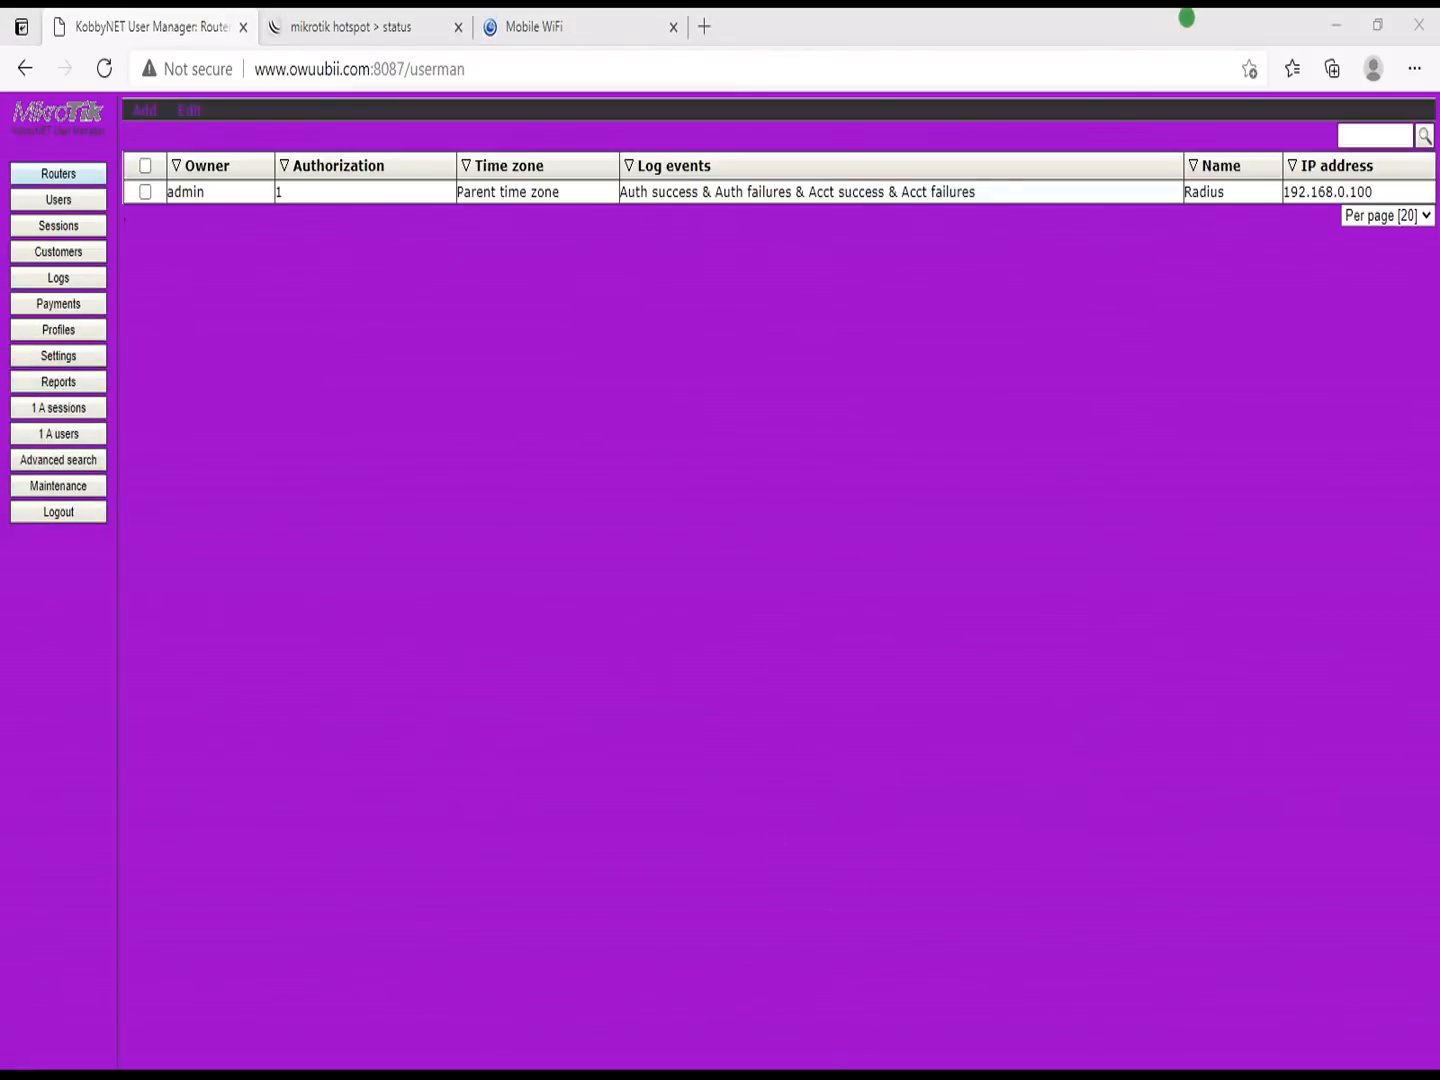